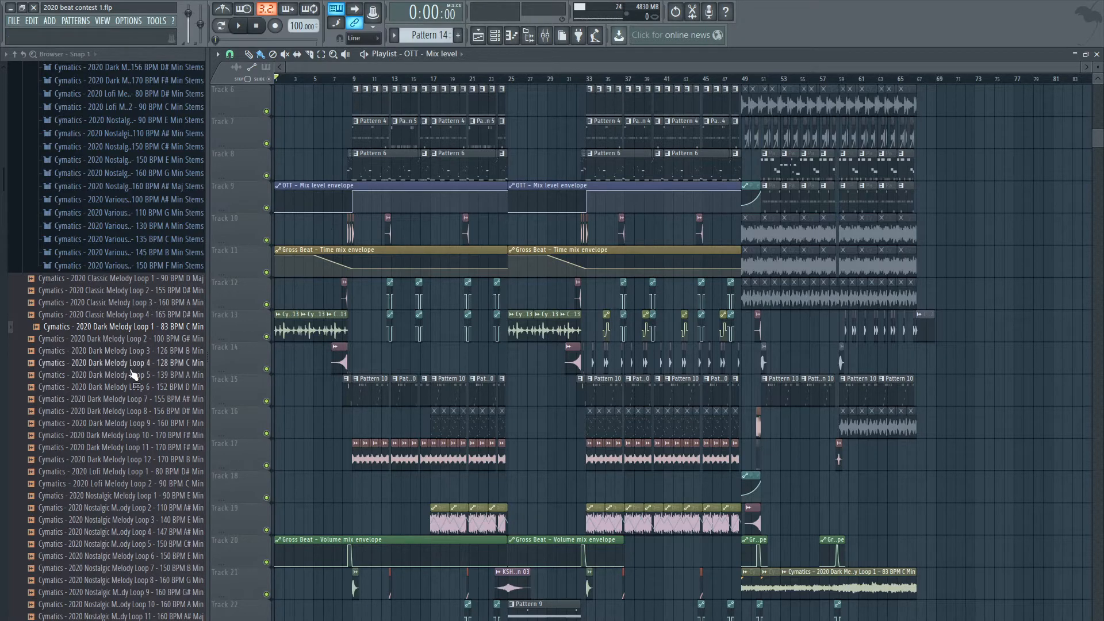
Browse the Cymatics 2020 Melody Collection and preview the loop "Cymatics - 2020 Dark Melody Loop 2 - 100 BPM G# Min"
scroll(143, 386, "up", 3)
scroll(139, 380, "up", 8)
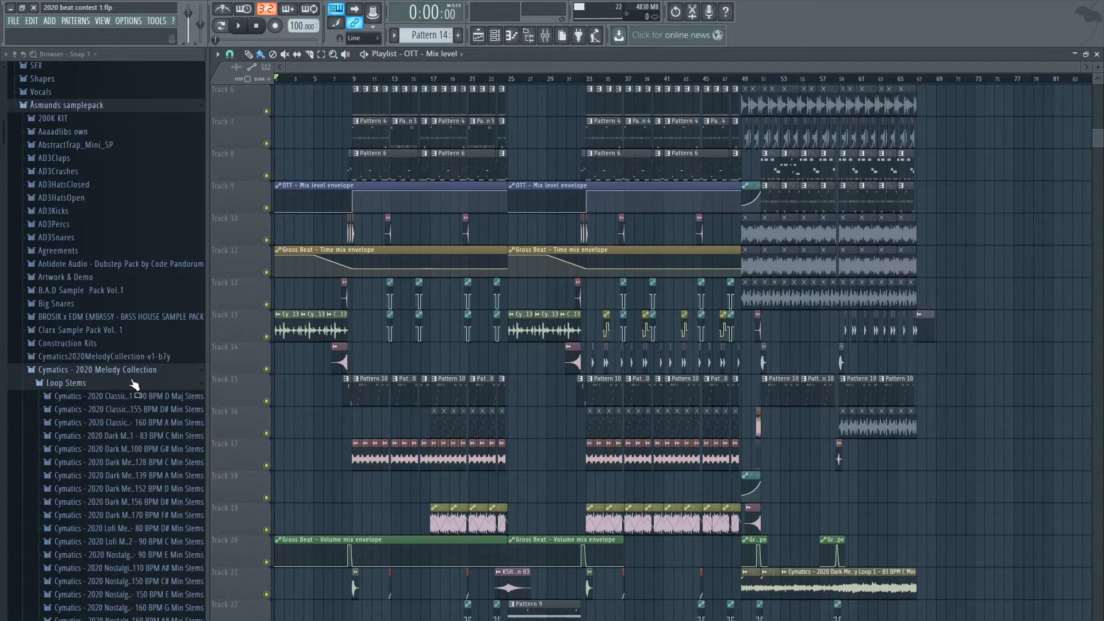
scroll(134, 384, "down", 5)
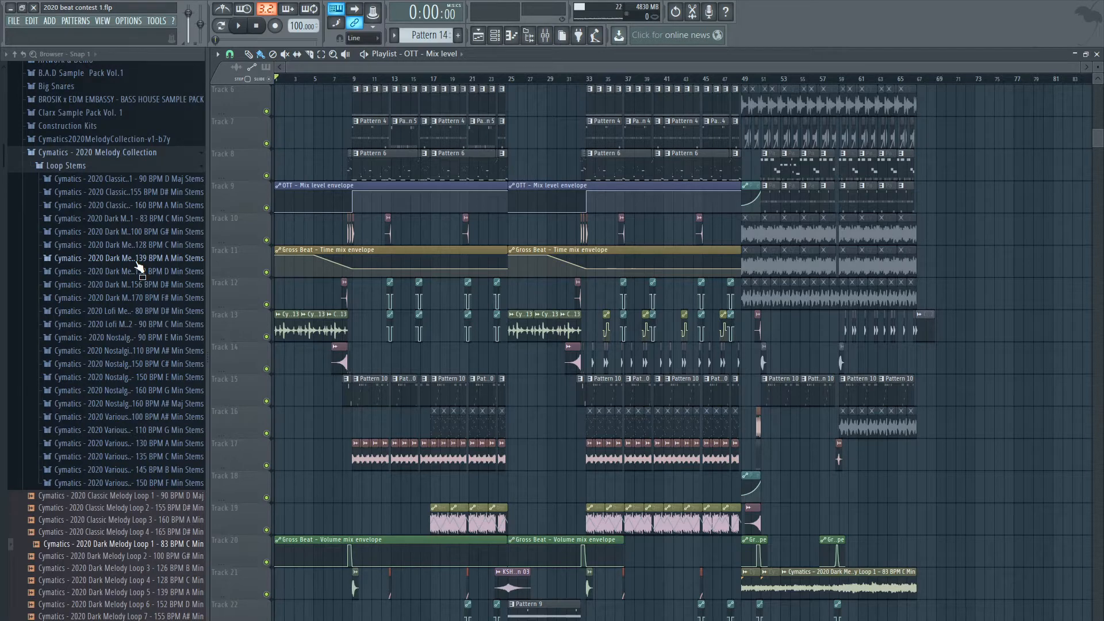
scroll(104, 396, "down", 12)
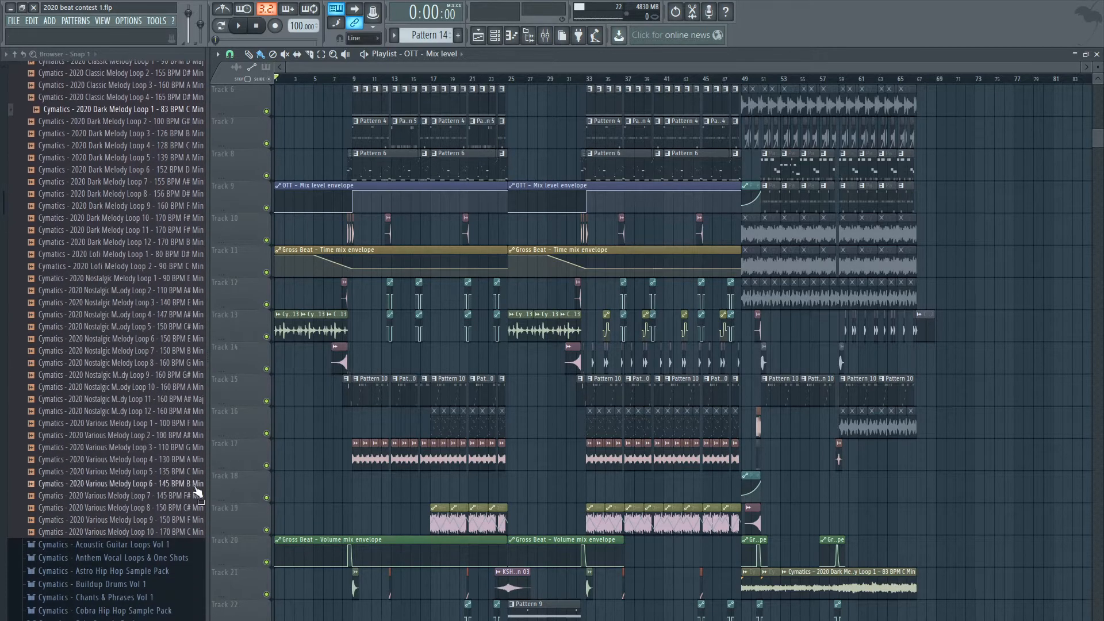
scroll(164, 499, "up", 4)
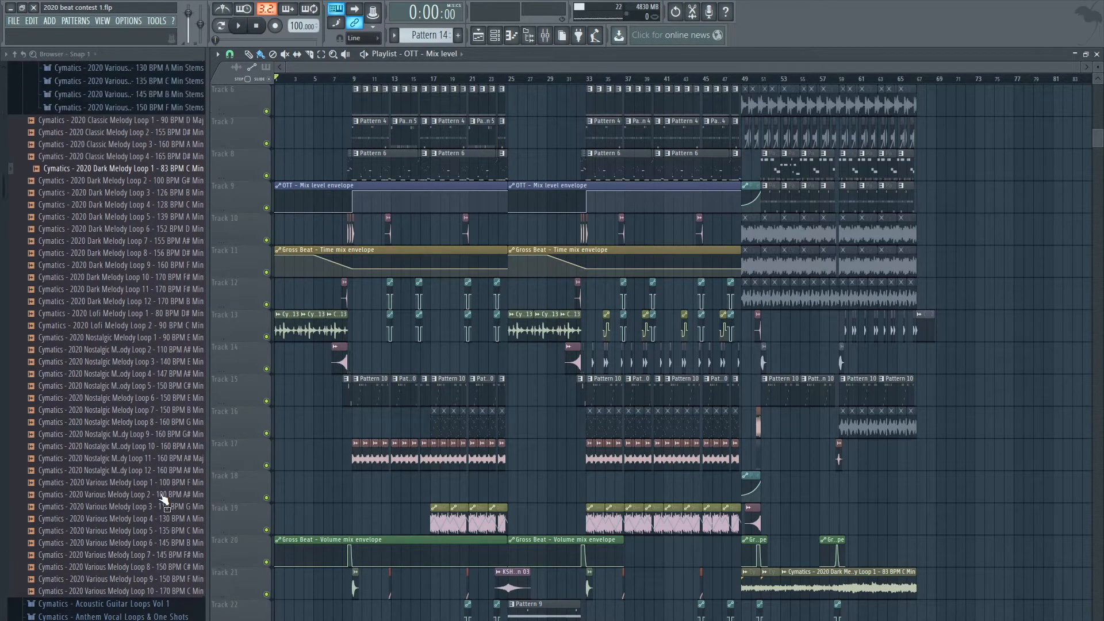
scroll(585, 455, "up", 4)
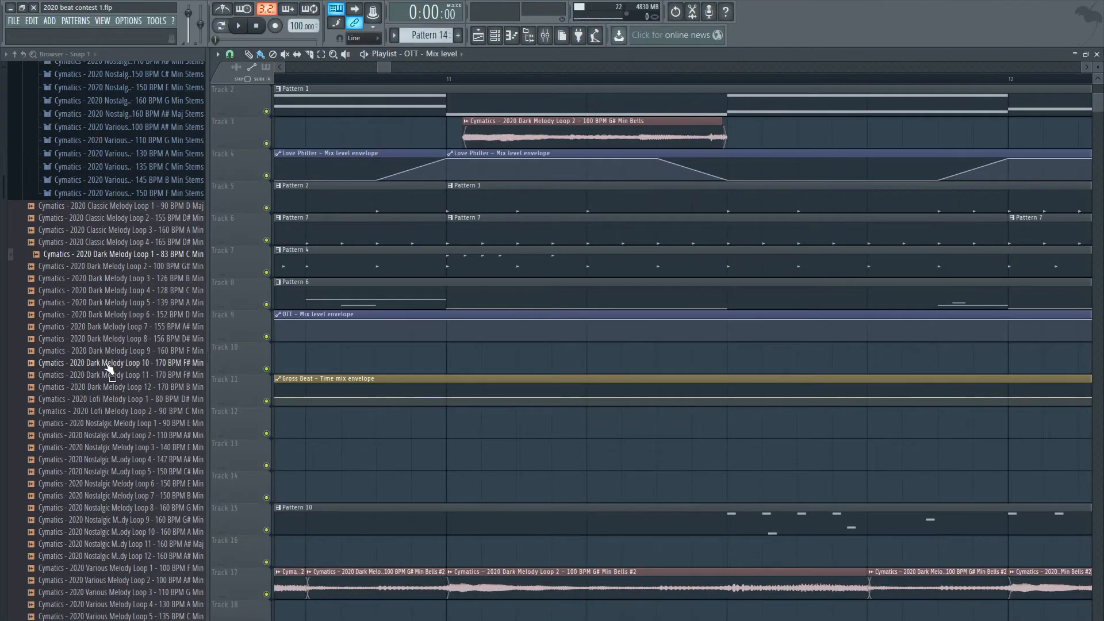
left_click_drag(129, 267, 164, 274)
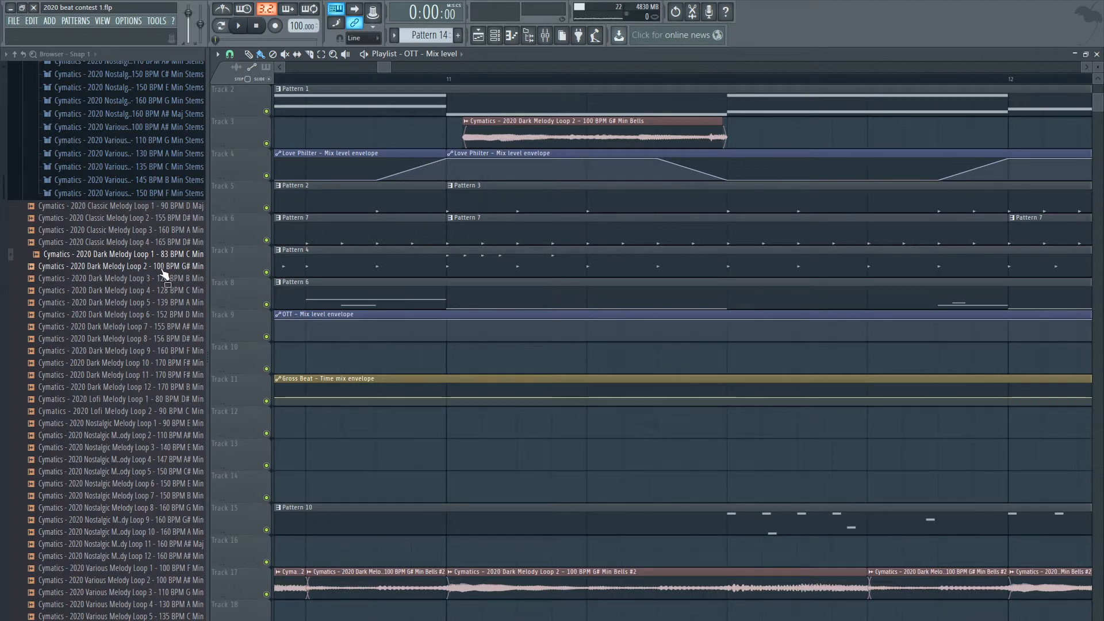
left_click(164, 269)
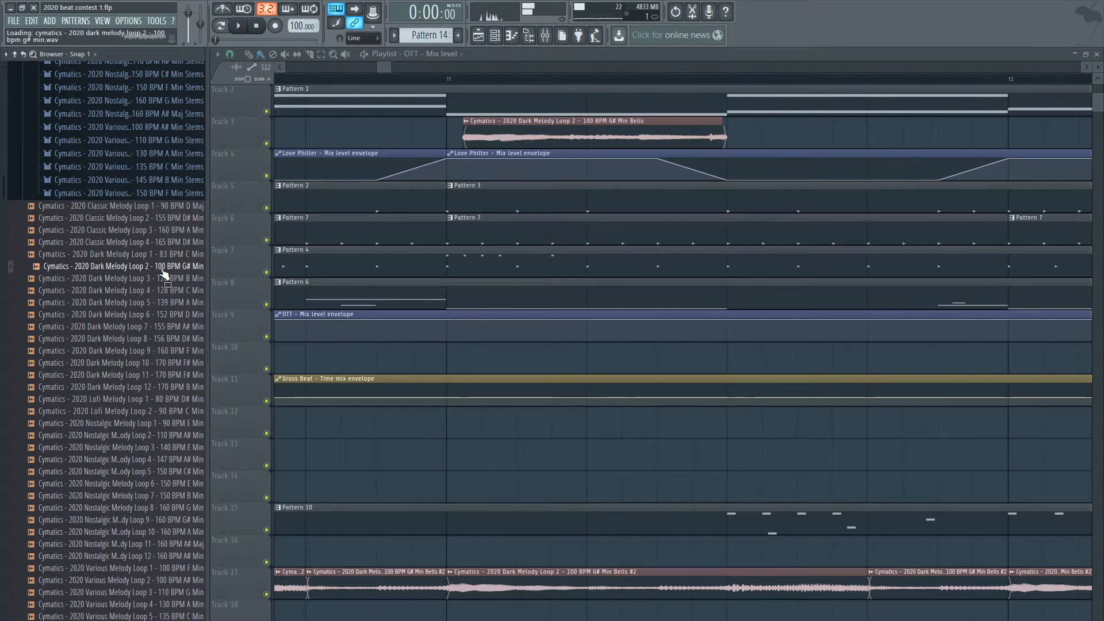
Bring up the channel rack over the playlist and show its Unsorted channel group
scroll(390, 331, "down", 6)
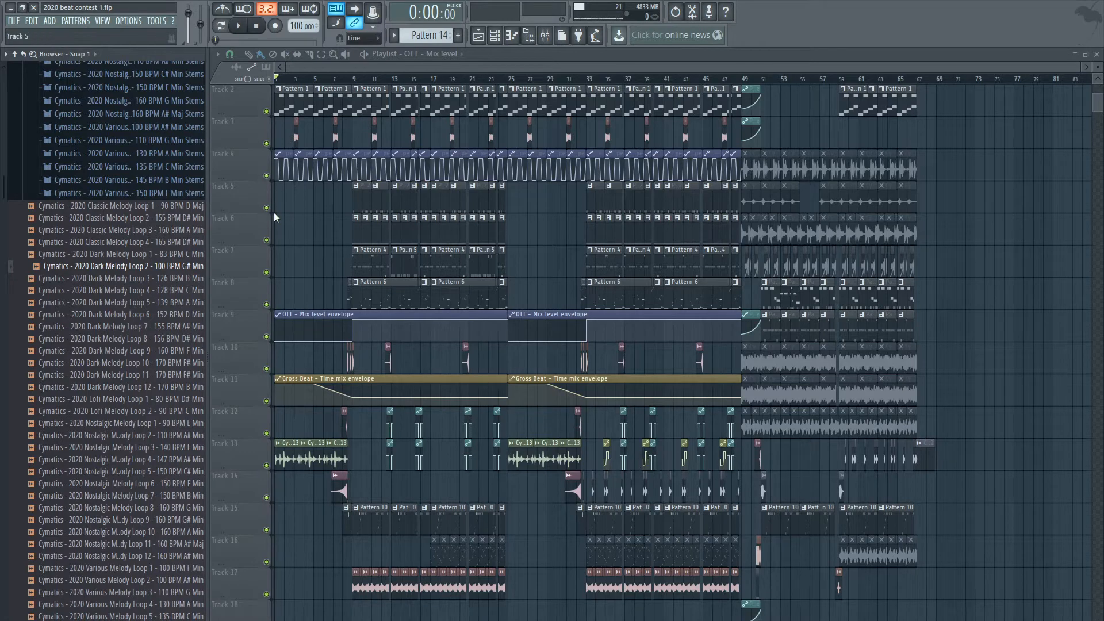
scroll(339, 152, "up", 3)
left_click(1096, 53)
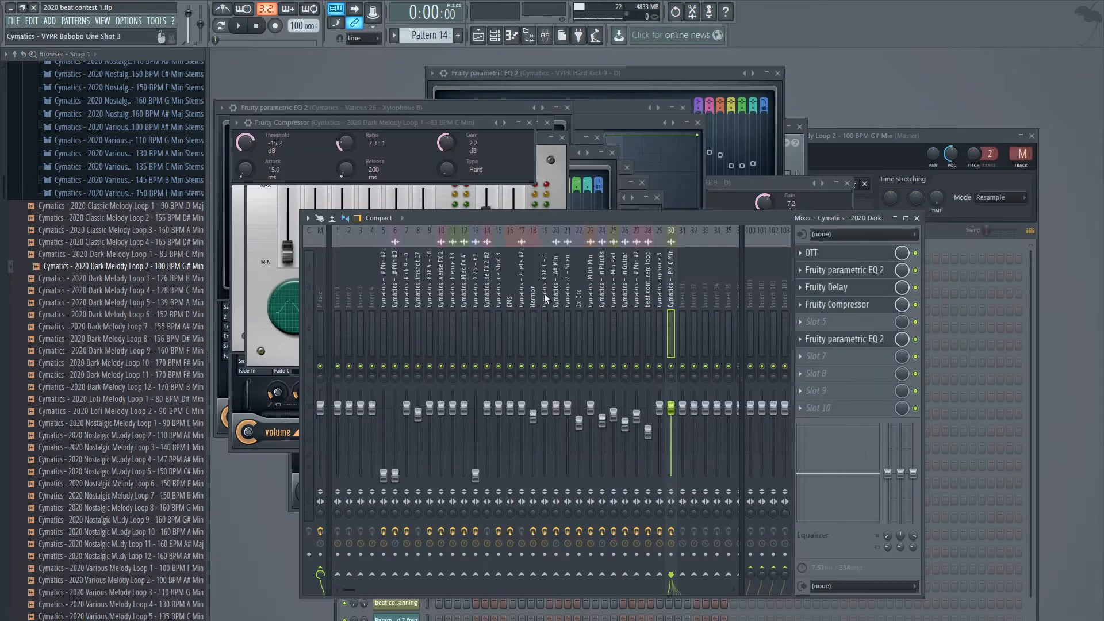
left_click(476, 35)
left_click(477, 36)
left_click(494, 36)
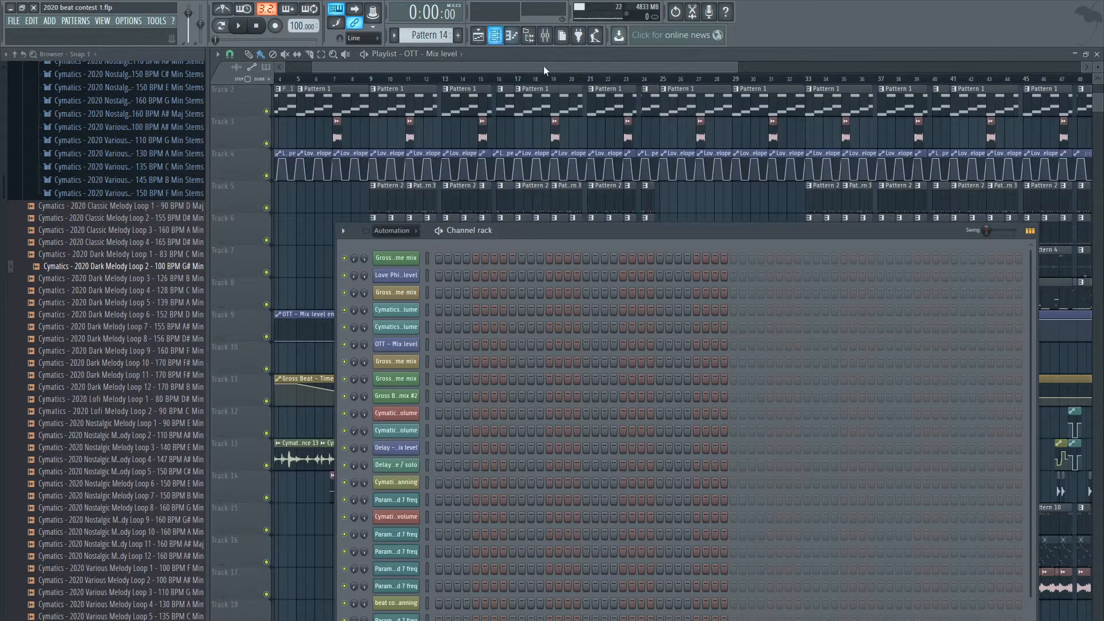
scroll(426, 30, "up", 1)
scroll(425, 30, "up", 12)
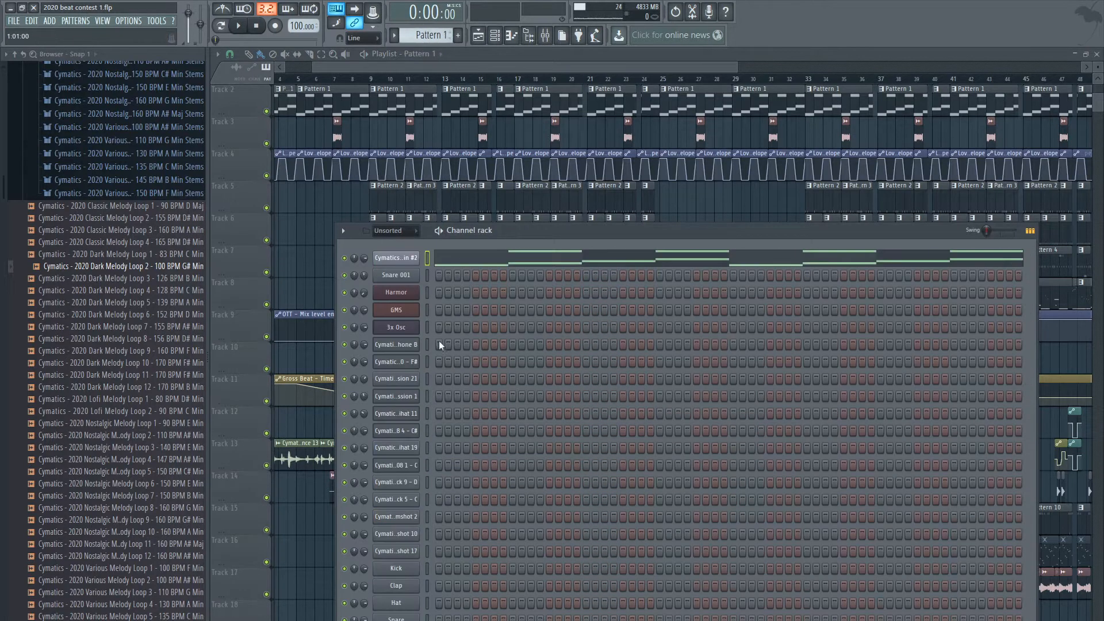
Open the Dark Melody Loop 2 channel in Slicex and apply medium auto-slicing to the sample
left_click(410, 257)
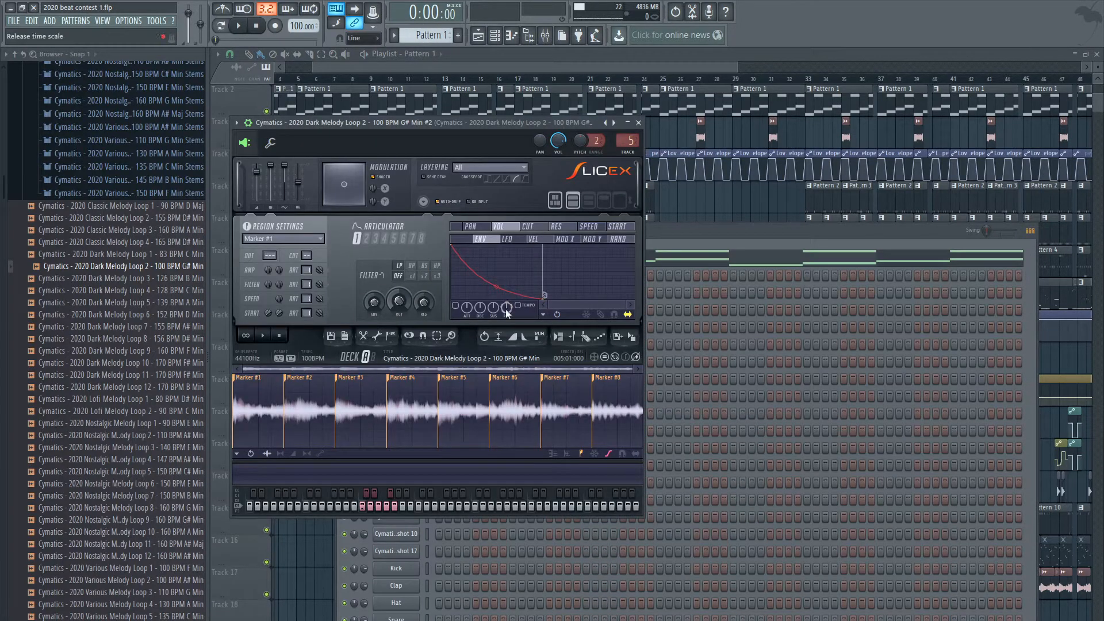
left_click(585, 337)
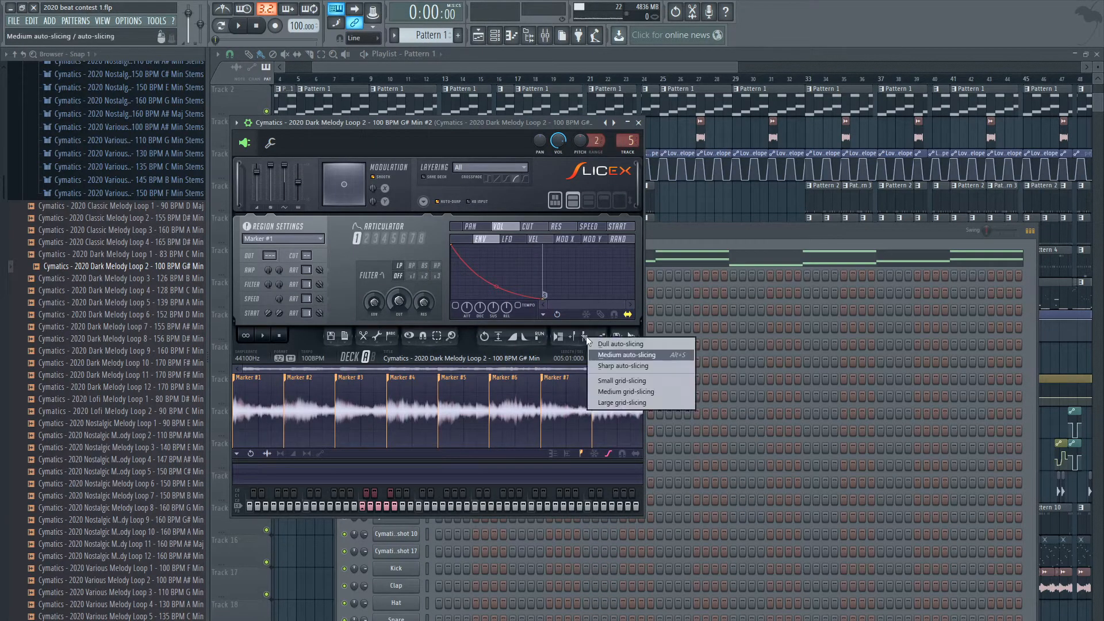
left_click(628, 355)
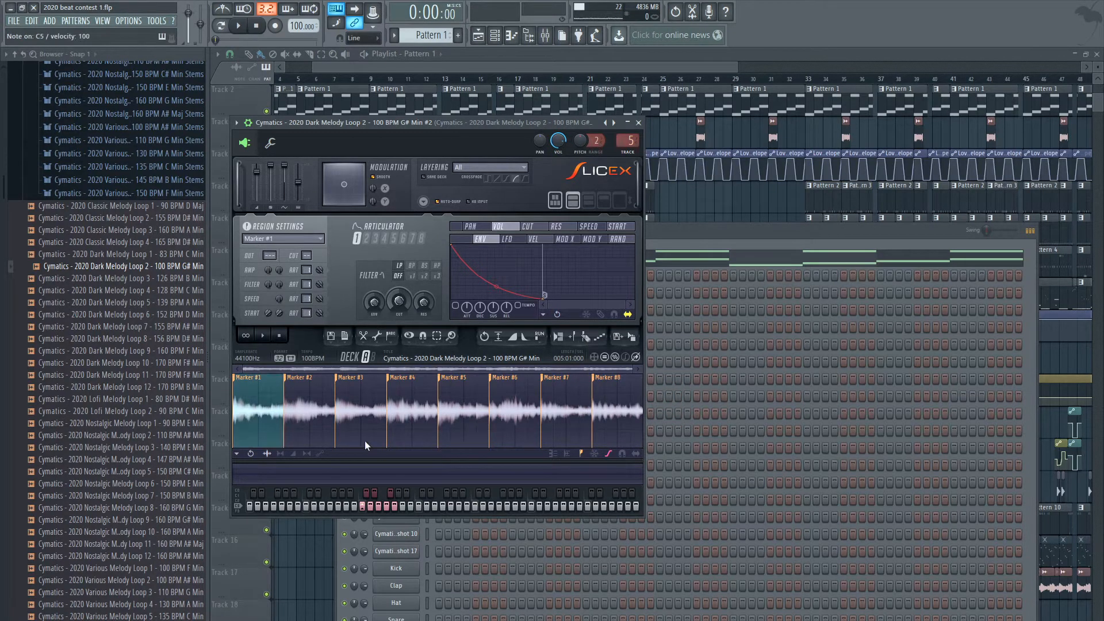
Audition the slices of Dark Melody Loop 2 in Slicex by playing notes across the markers
left_click(706, 232)
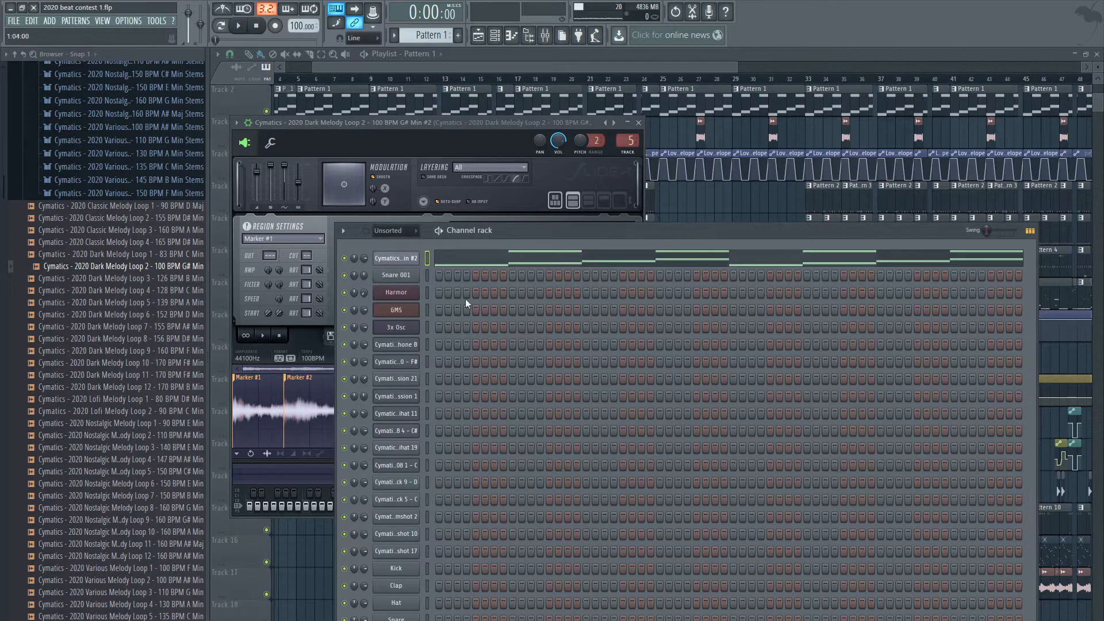
left_click(424, 82)
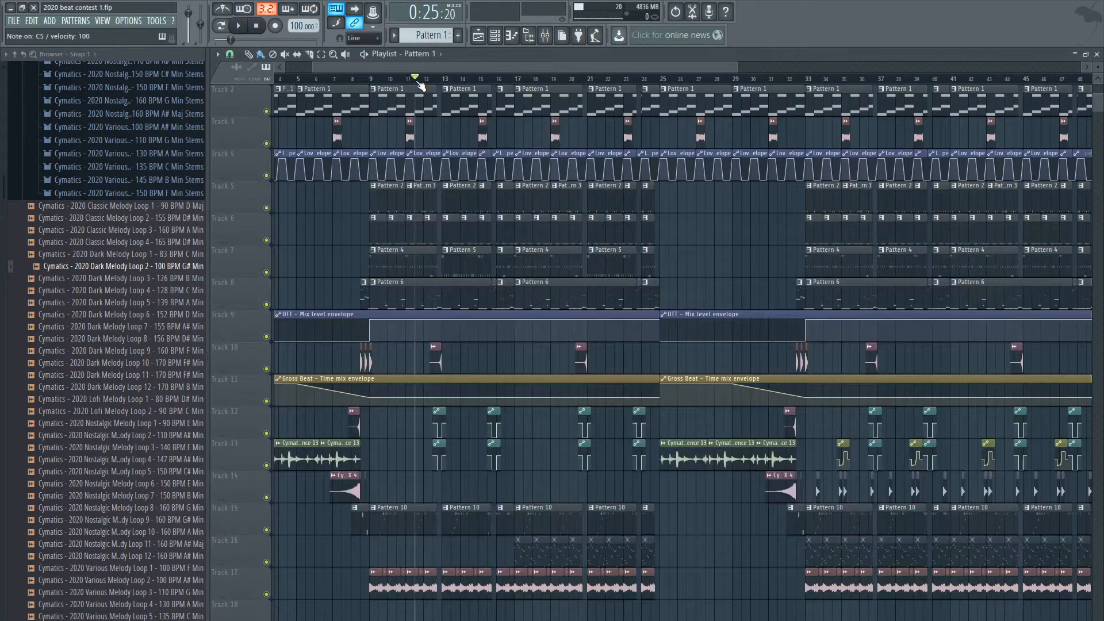
left_click(494, 36)
left_click(399, 259)
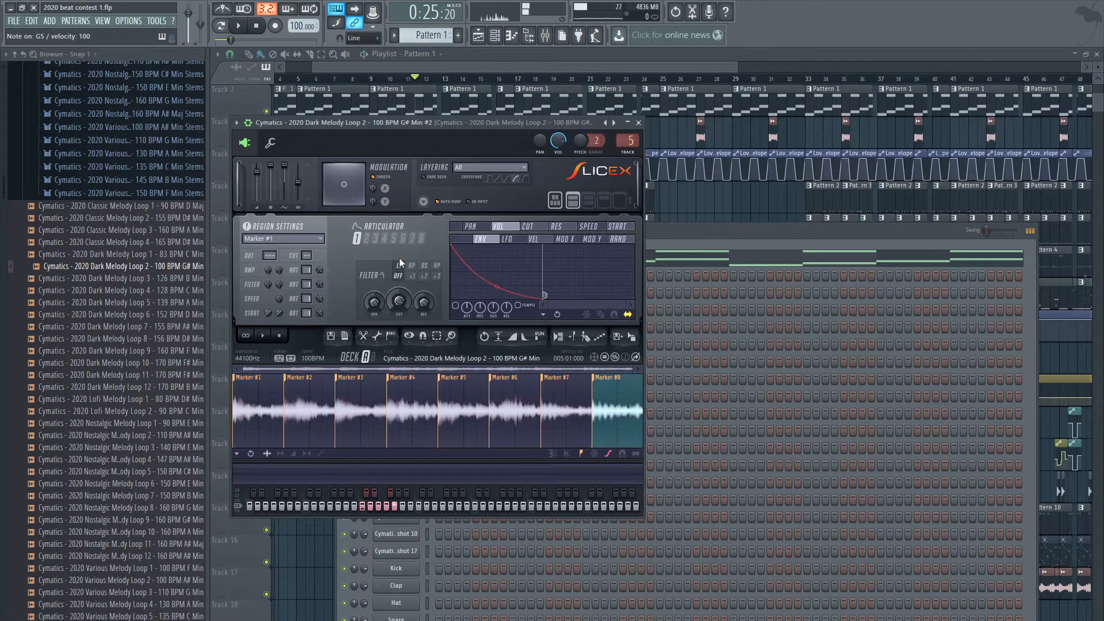
key("z")
key("s")
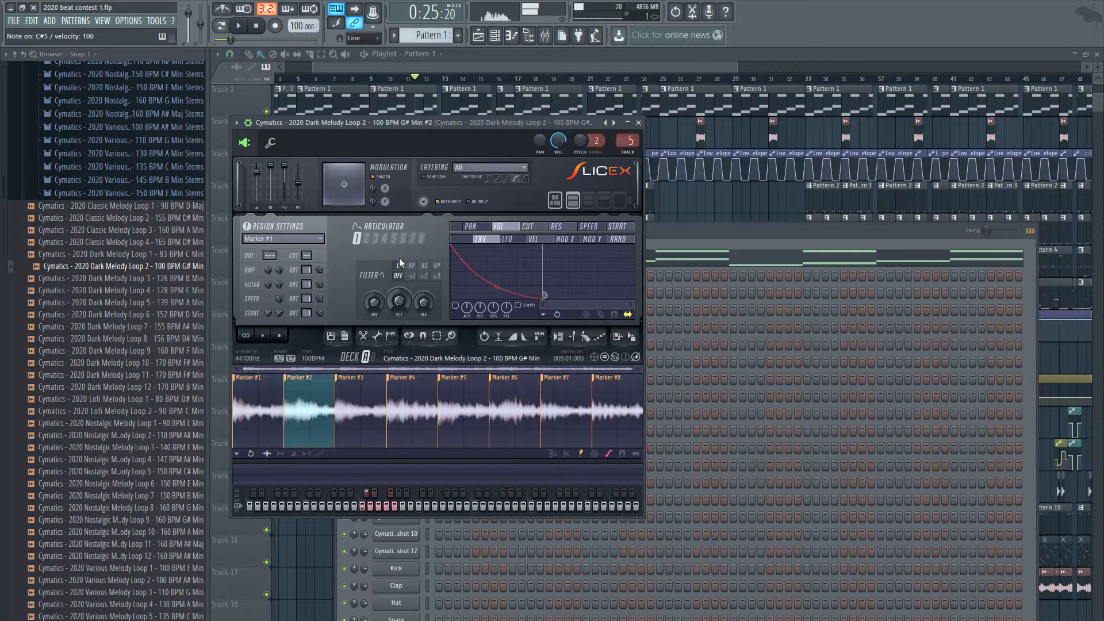
key("x")
key("c")
key("v")
key("d")
key("g")
Open Pattern 1's piano roll for the sliced melody and play the note arrangement in pattern mode
left_click(682, 226)
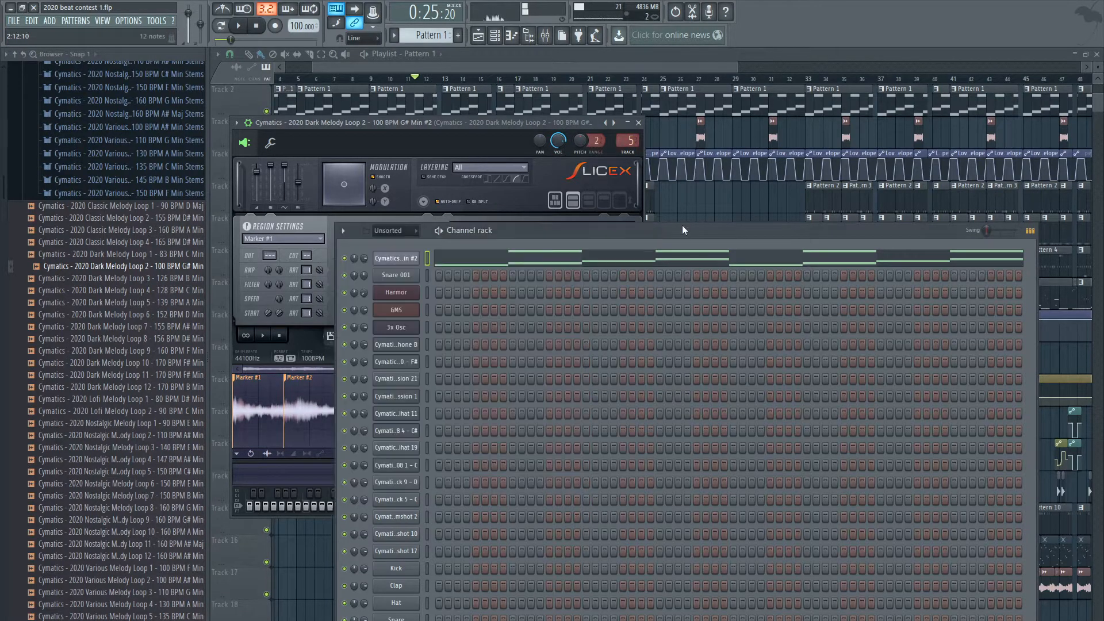
left_click(634, 258)
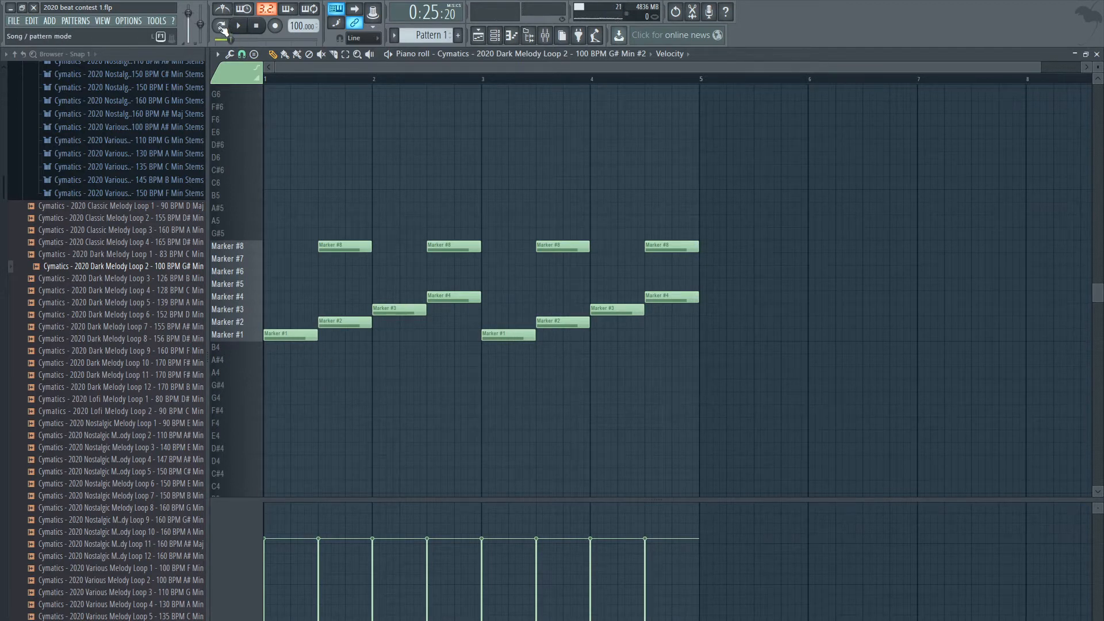
key("space")
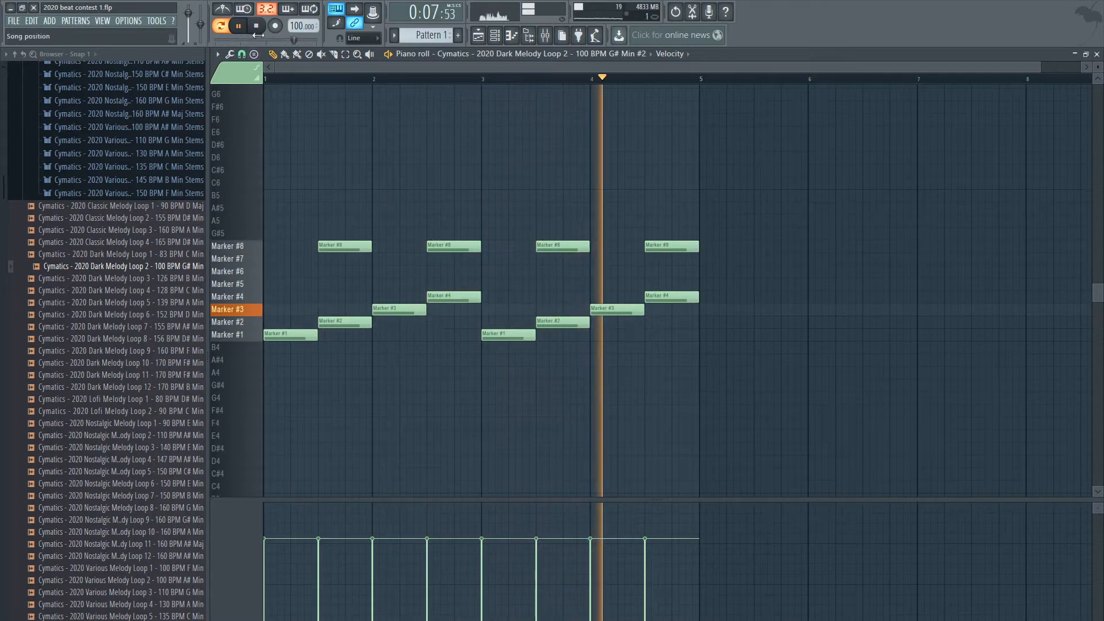
key("space")
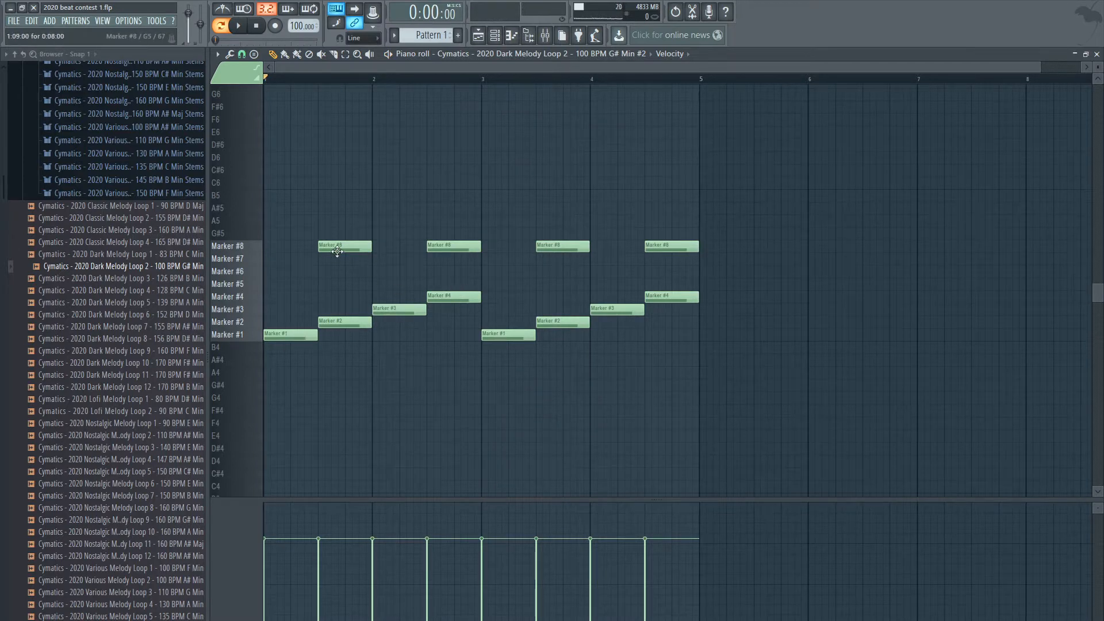
left_click_drag(338, 250, 343, 249)
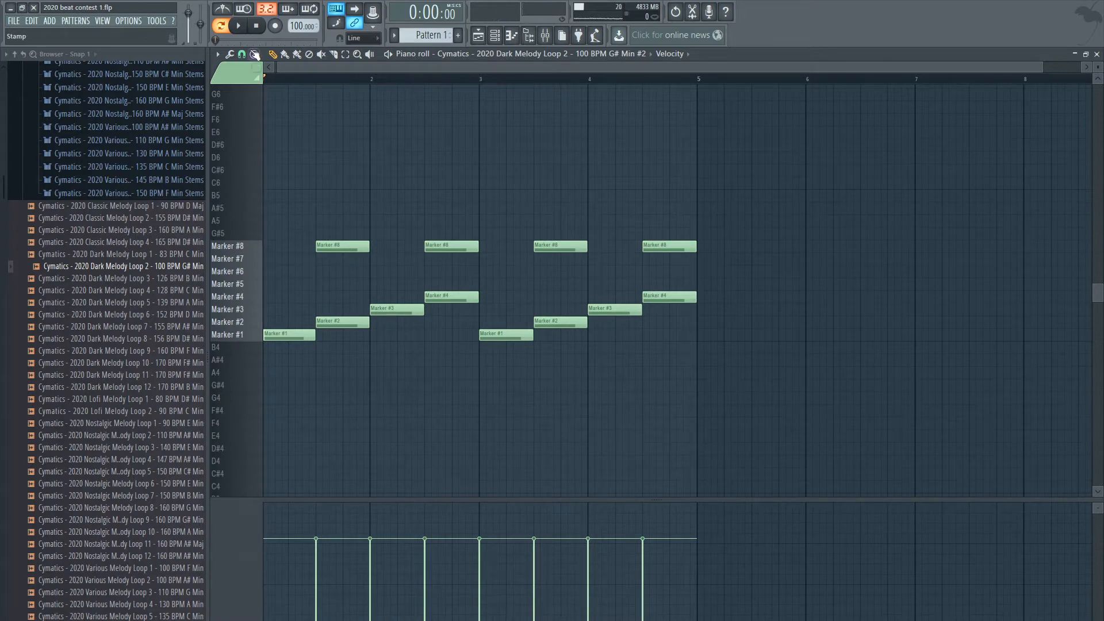
key("Escape")
Show iZotope Vinyl on the sliced melody's mixer track and play the pattern through the effects
left_click_drag(450, 68, 414, 67)
left_click(545, 36)
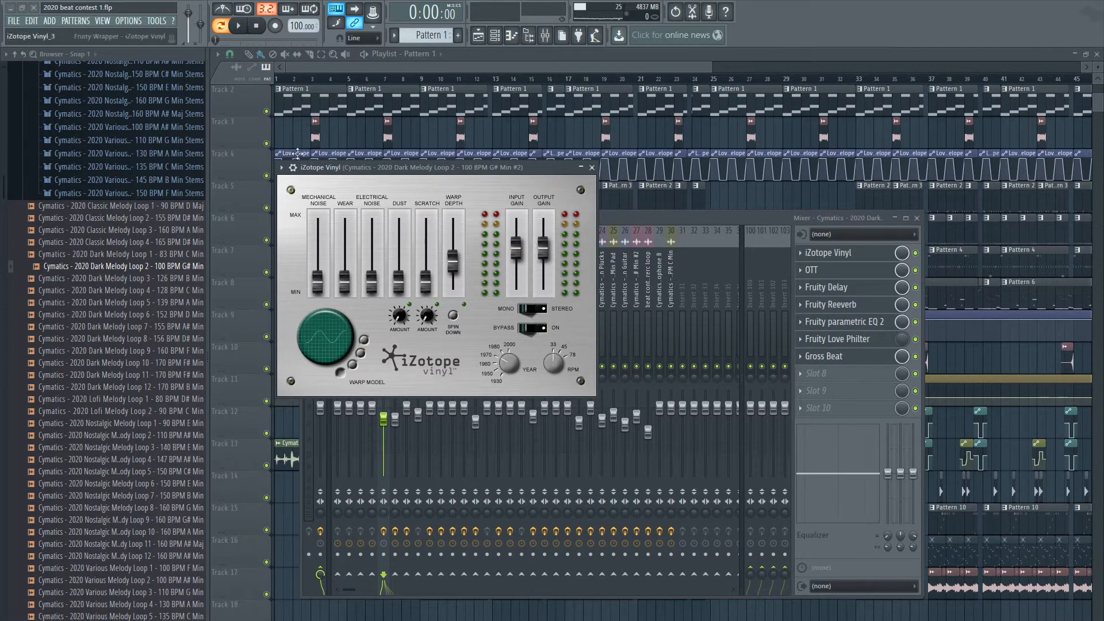
left_click(238, 26)
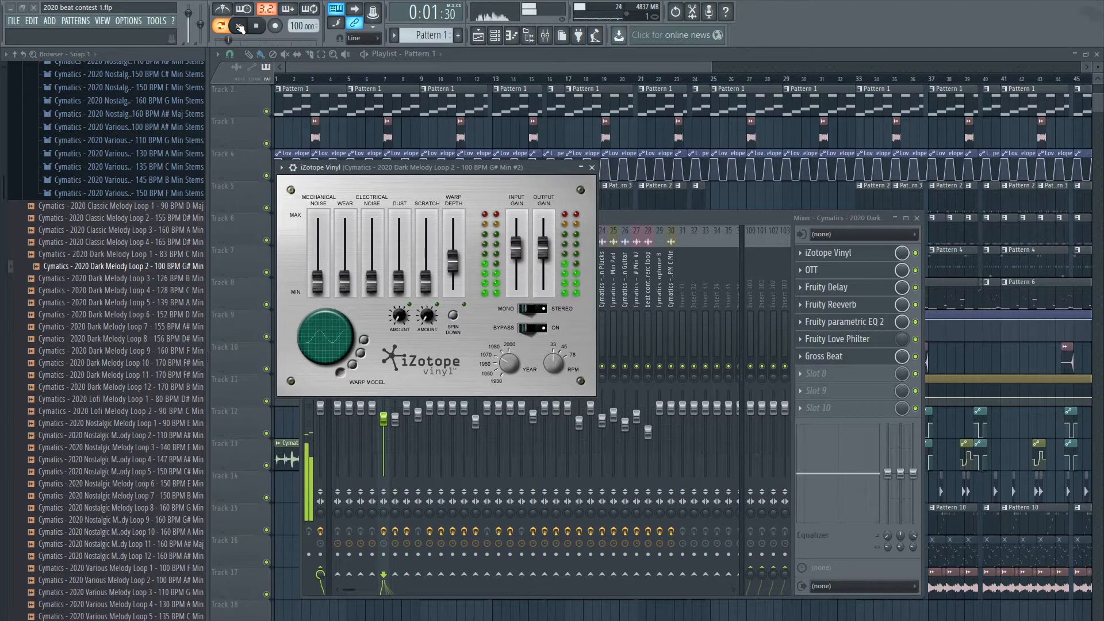
key("space")
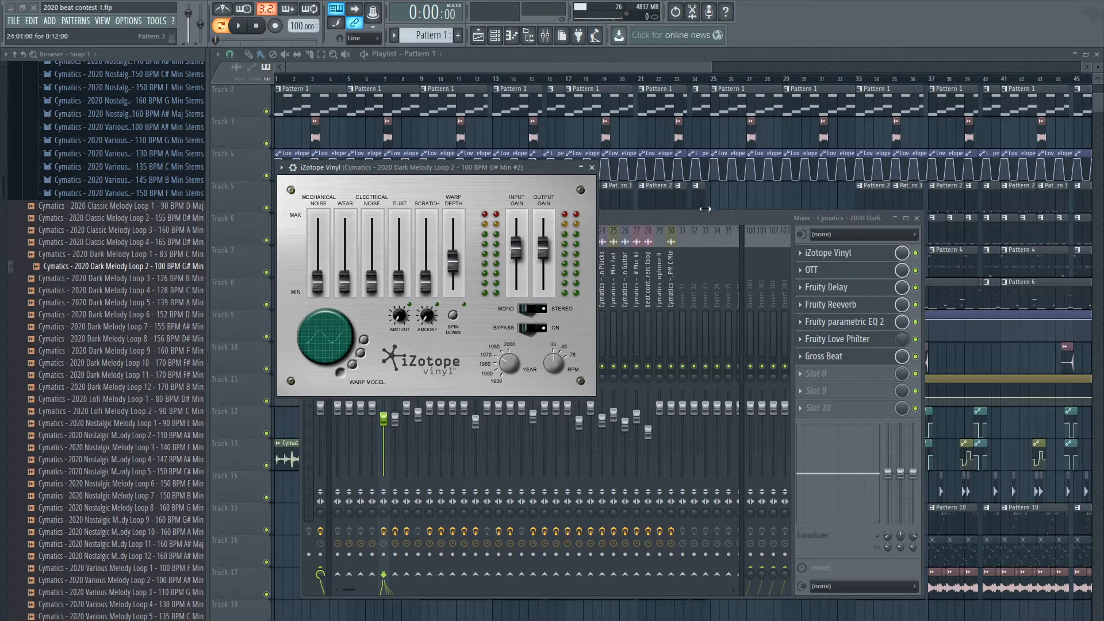
Review the melody track's OTT, Fruity Delay, Fruity Reeverb, Fruity parametric EQ 2, Fruity Love Philter and Gross Beat settings
left_click(811, 270)
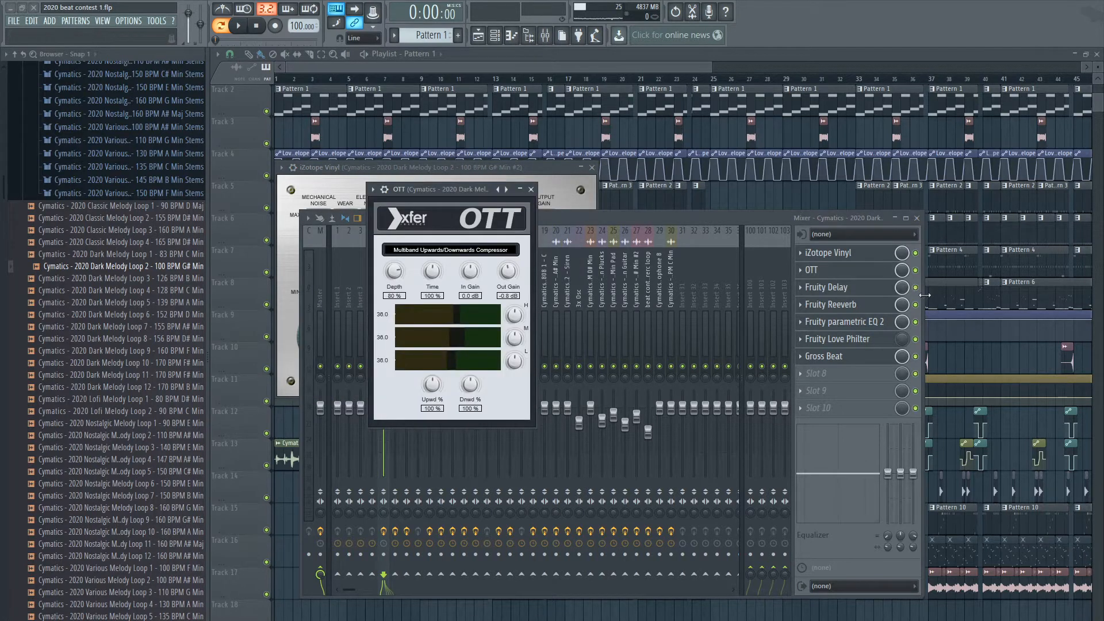
left_click(843, 289)
left_click(852, 306)
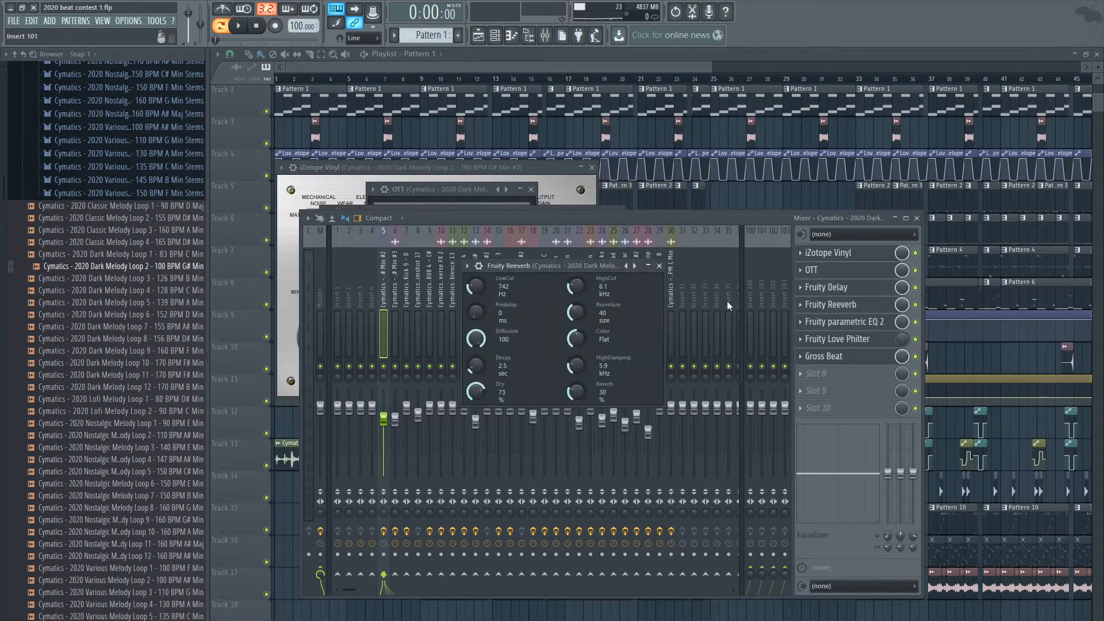
left_click(872, 321)
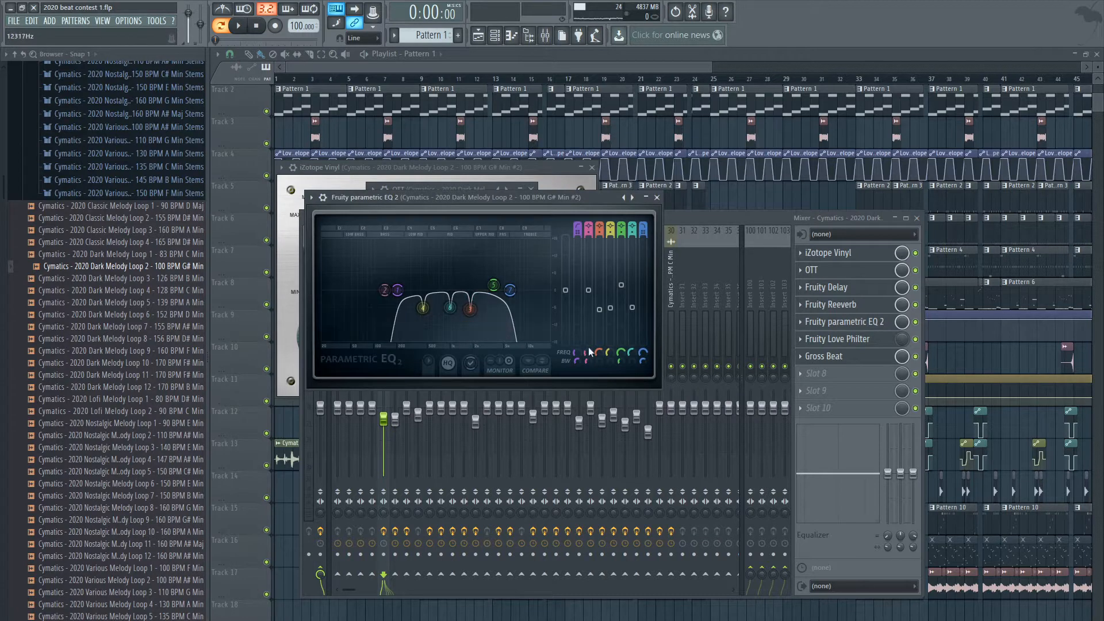
left_click(854, 340)
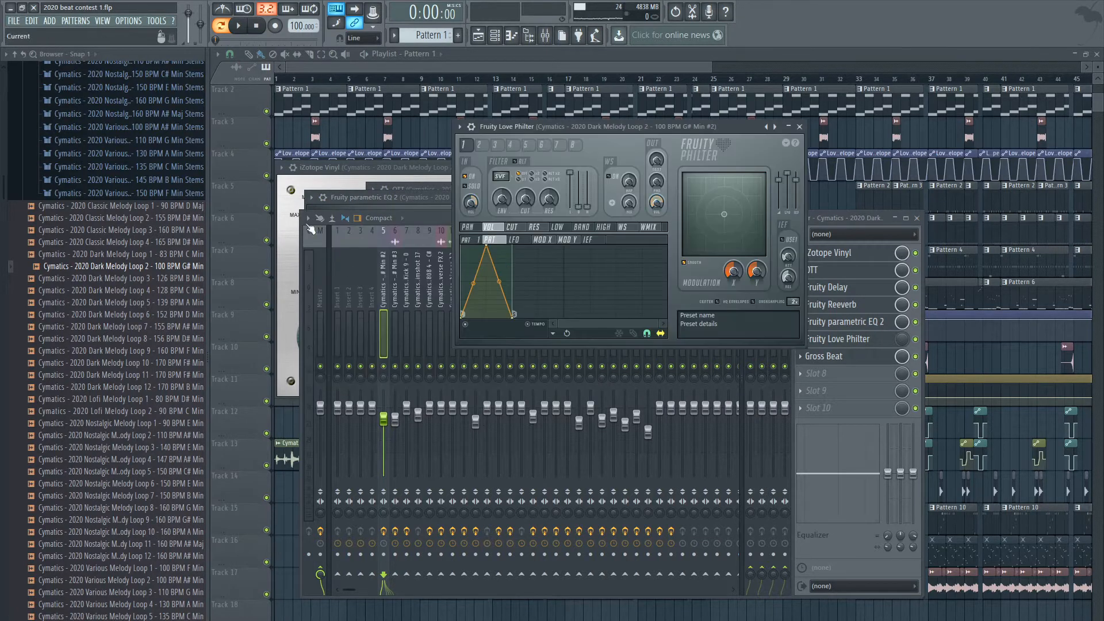
left_click(842, 356)
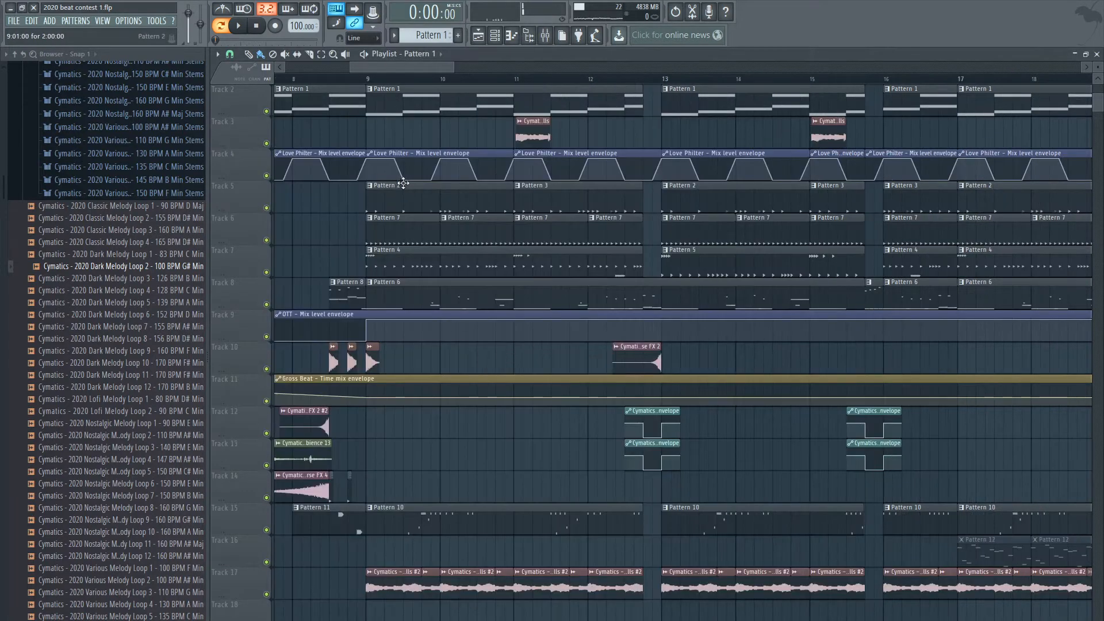
Move the song position to bar 9 in song mode and open Fruity Love Philter on the melody's mixer track
scroll(398, 204, "down", 3)
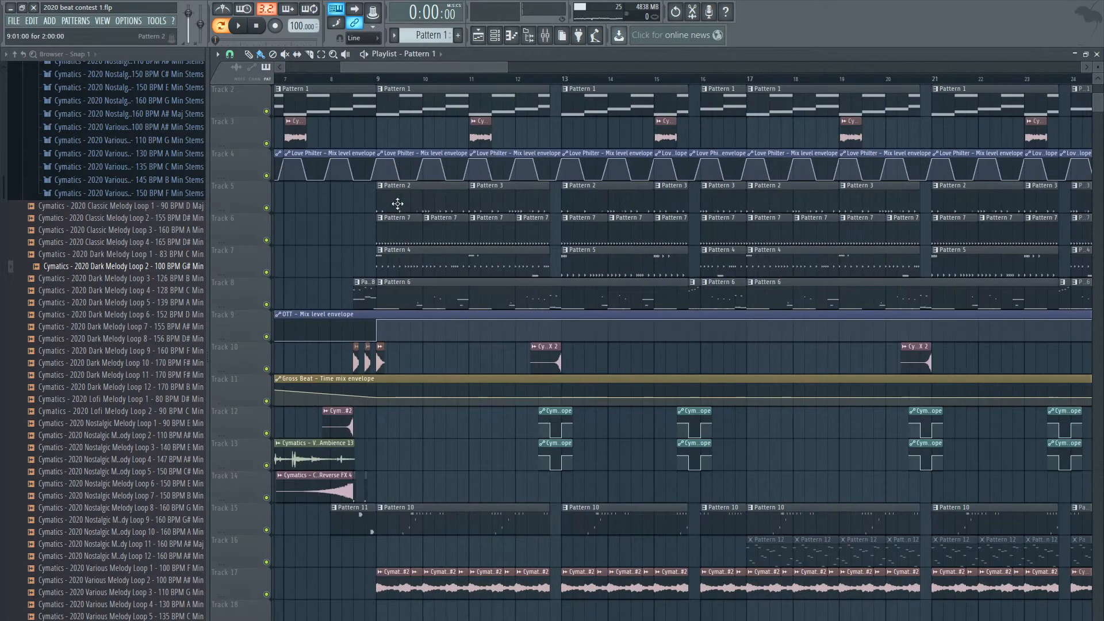
left_click(387, 79)
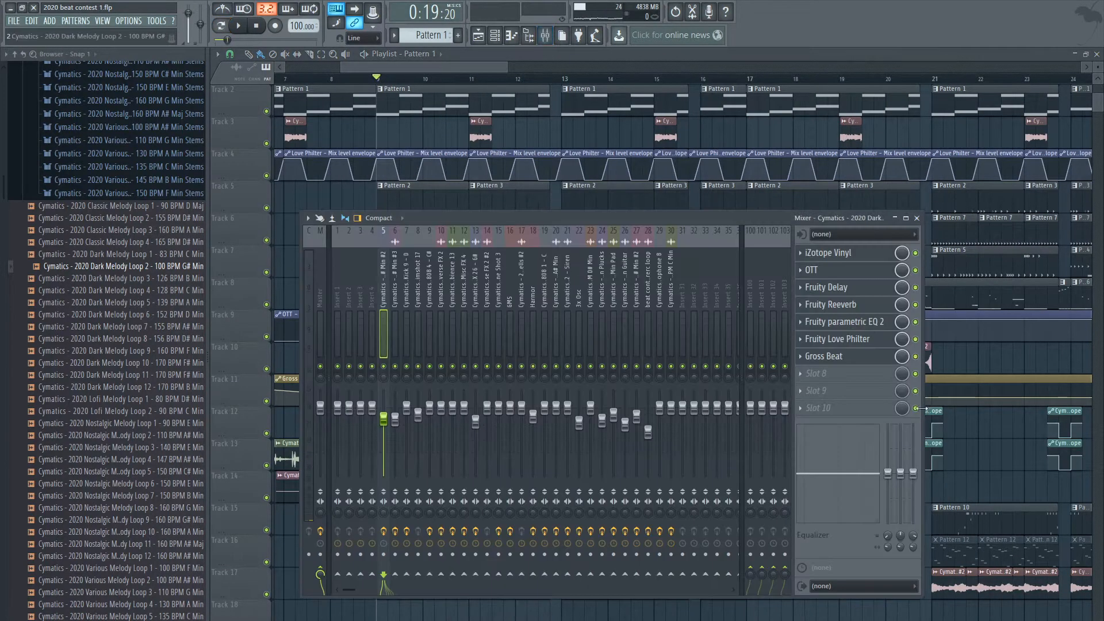
left_click(545, 35)
left_click(837, 339)
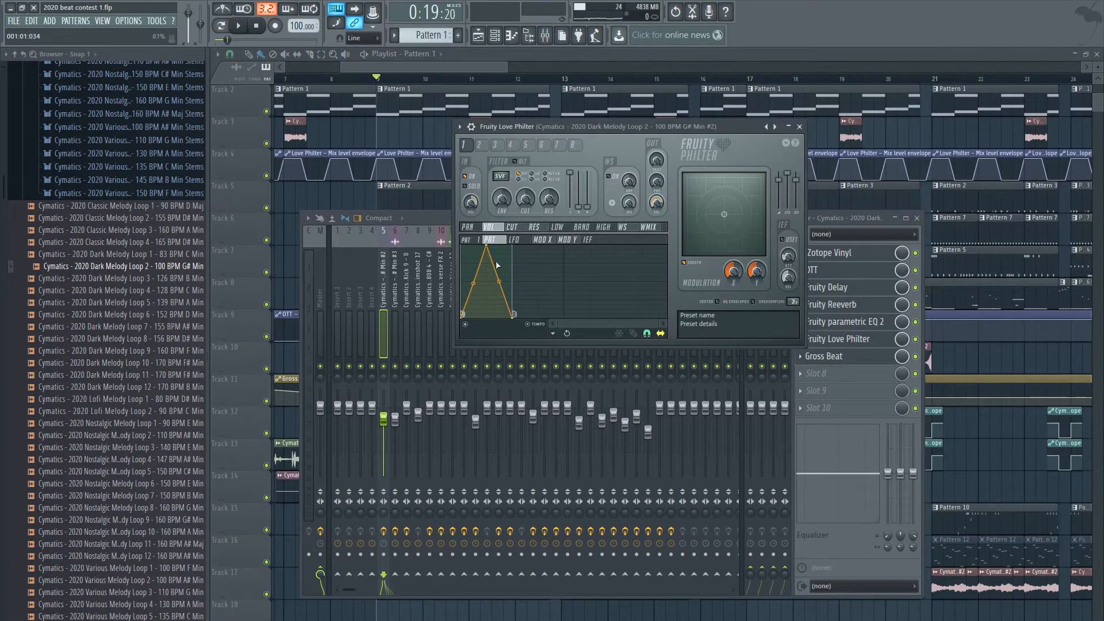
Mute all playlist tracks except the Love Philter, OTT and Gross Beat time mix envelope tracks
left_click(421, 66)
scroll(462, 343, "down", 3)
scroll(419, 270, "up", 4)
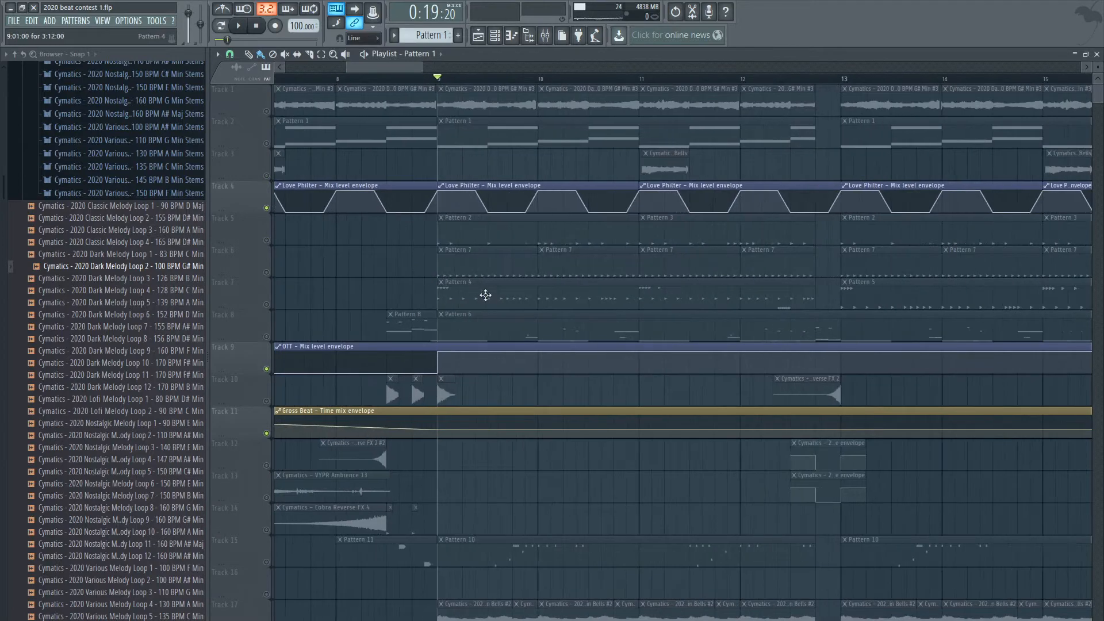
Unmute the sliced Pattern 1 track and play it with its effect automation from bar 9
scroll(483, 269, "up", 2)
left_click(267, 144)
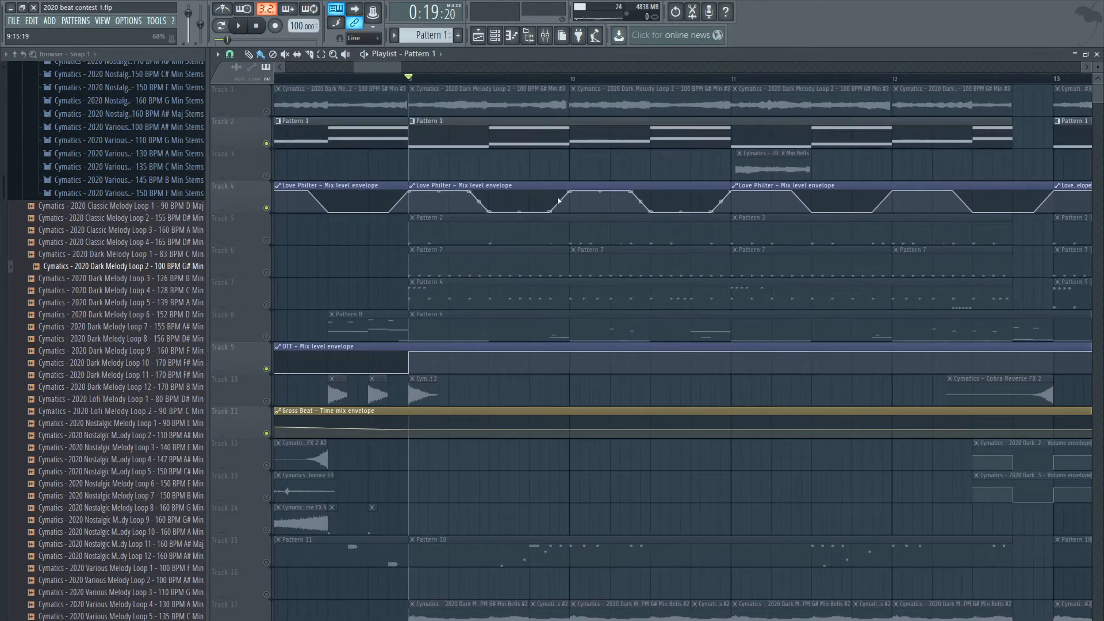
key("space")
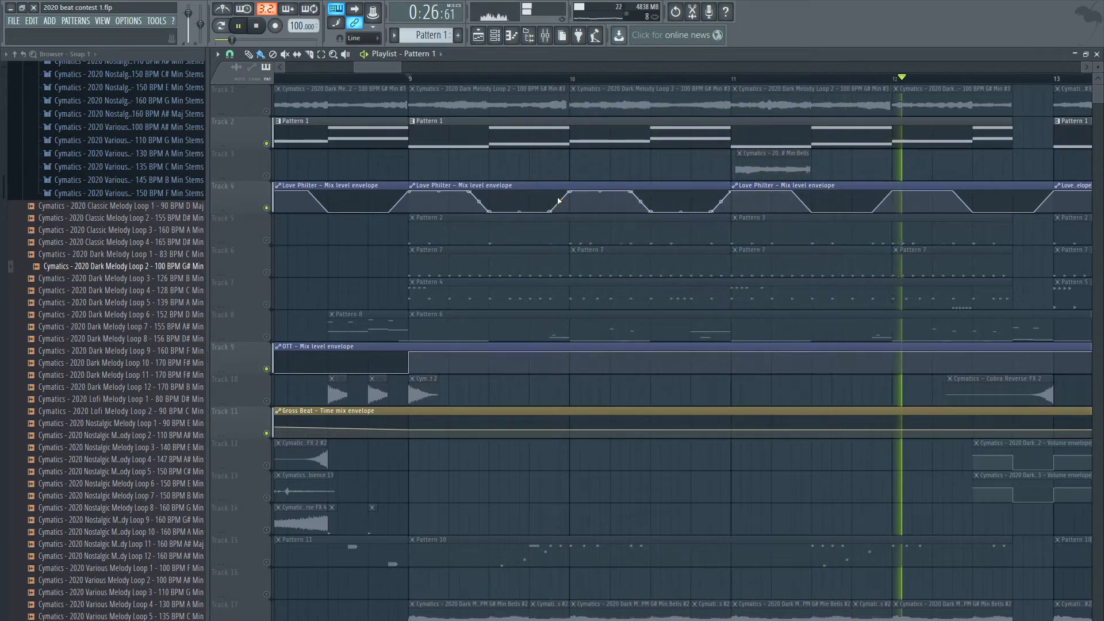
key("space")
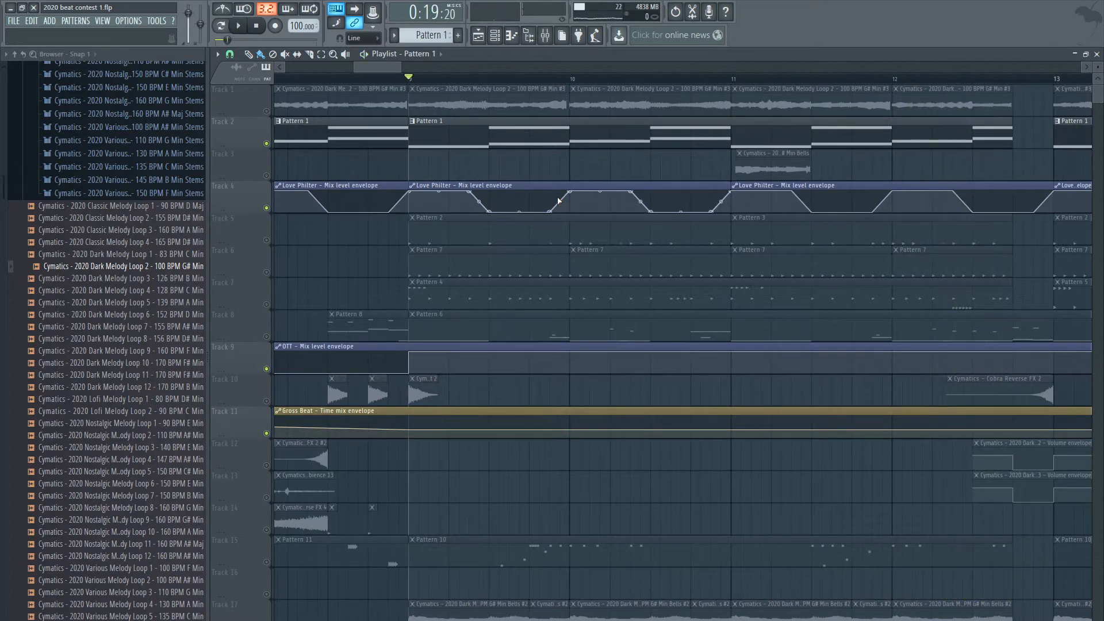
Solo the original Dark Melody Loop 2 audio on Track 1 and play it from bar 9
right_click(266, 369)
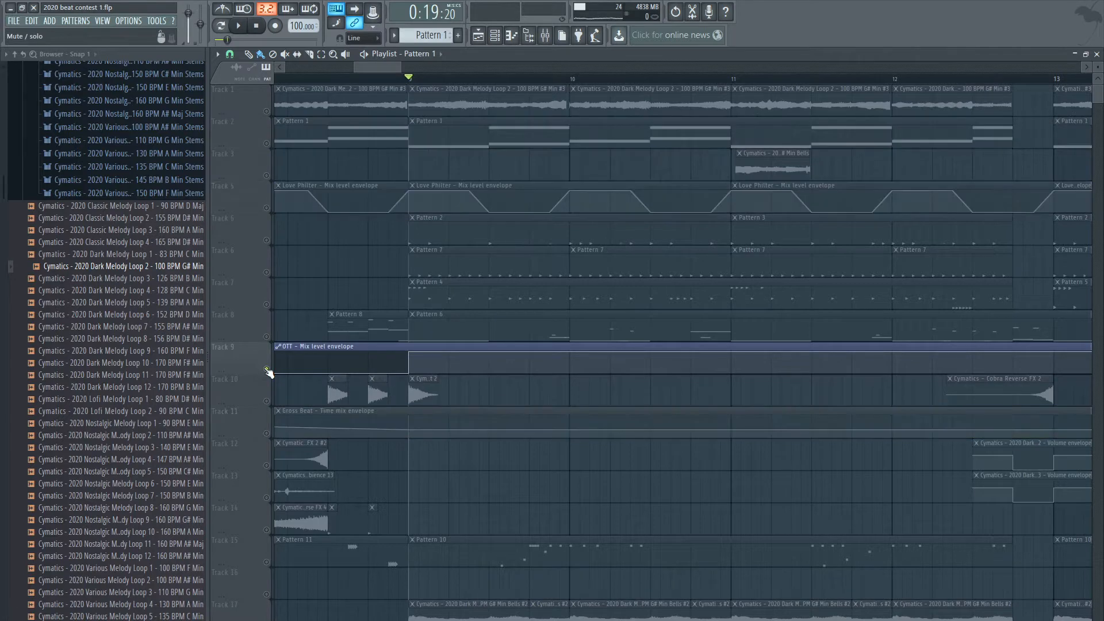
scroll(369, 384, "down", 3)
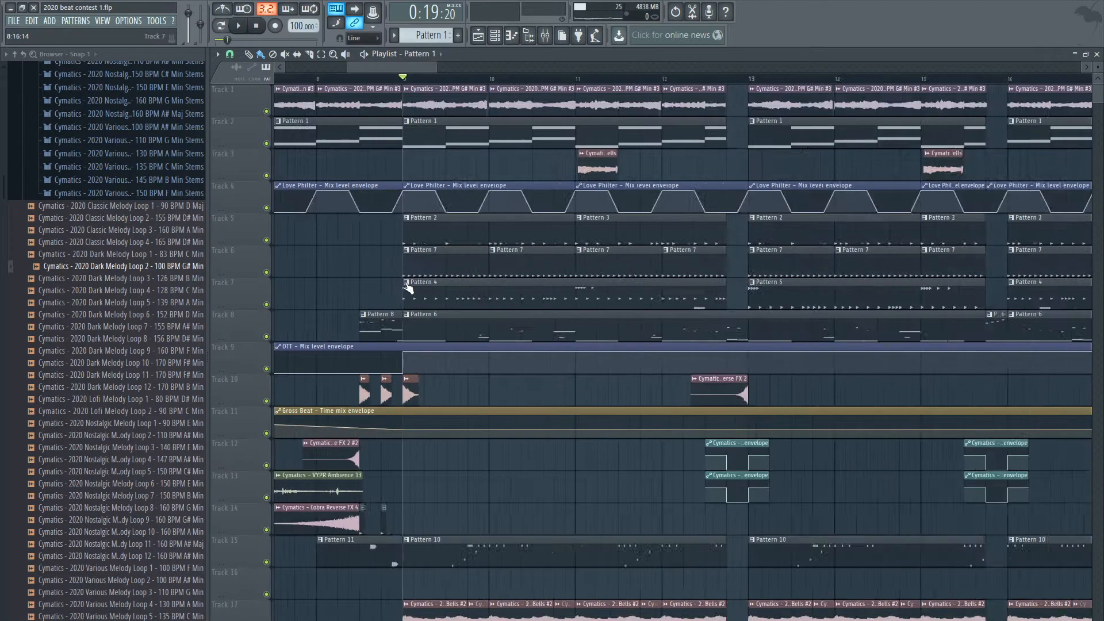
right_click(266, 111)
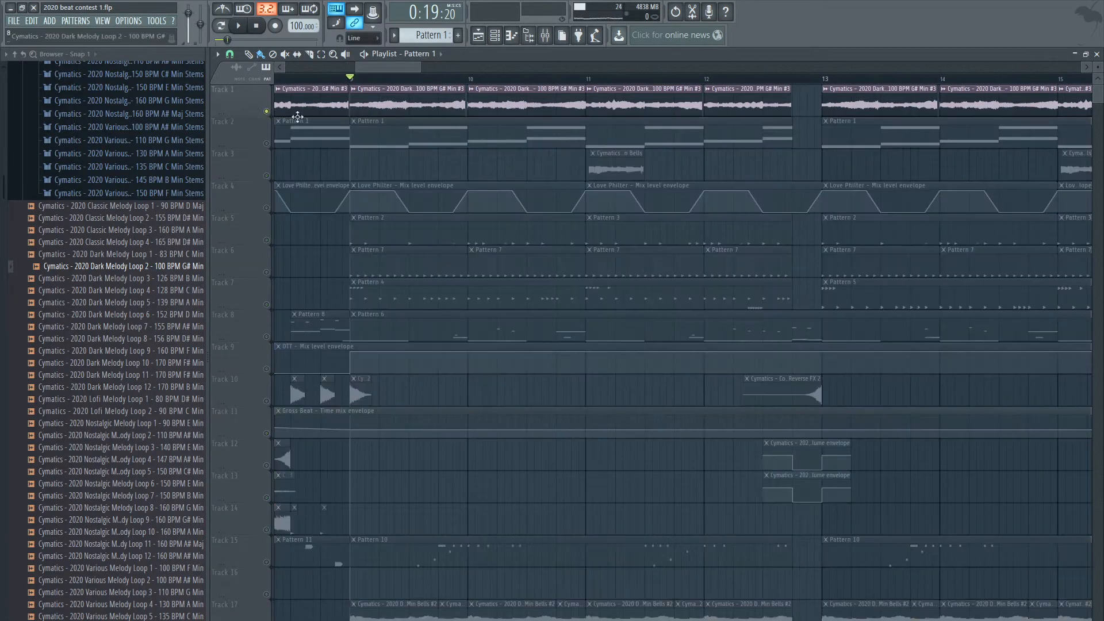
scroll(322, 118, "down", 1)
key("space")
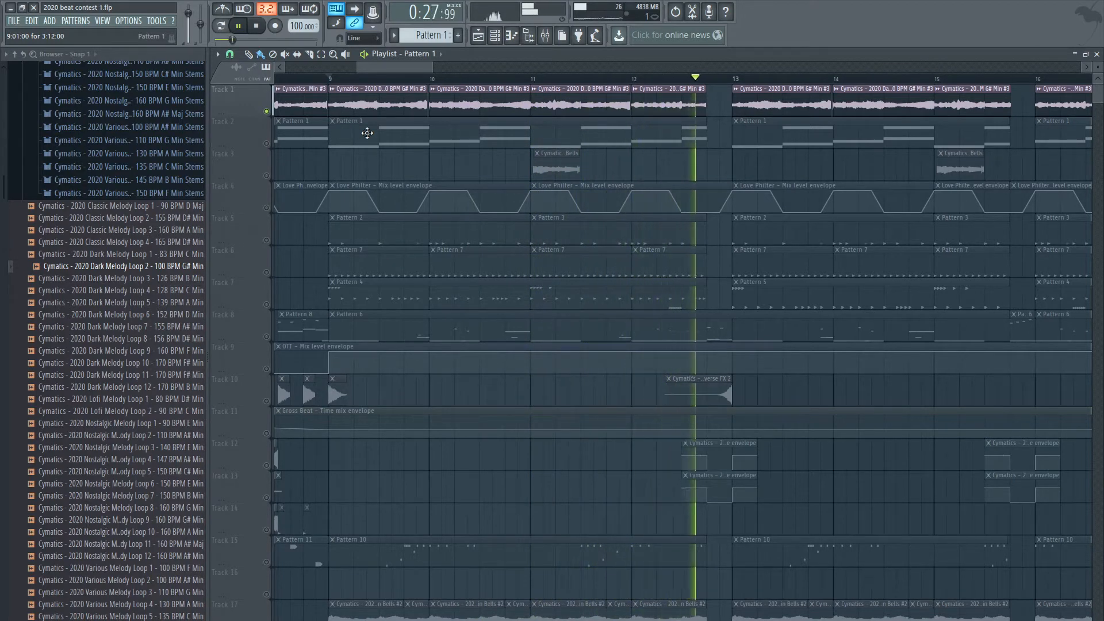
key("space")
scroll(353, 144, "up", 1)
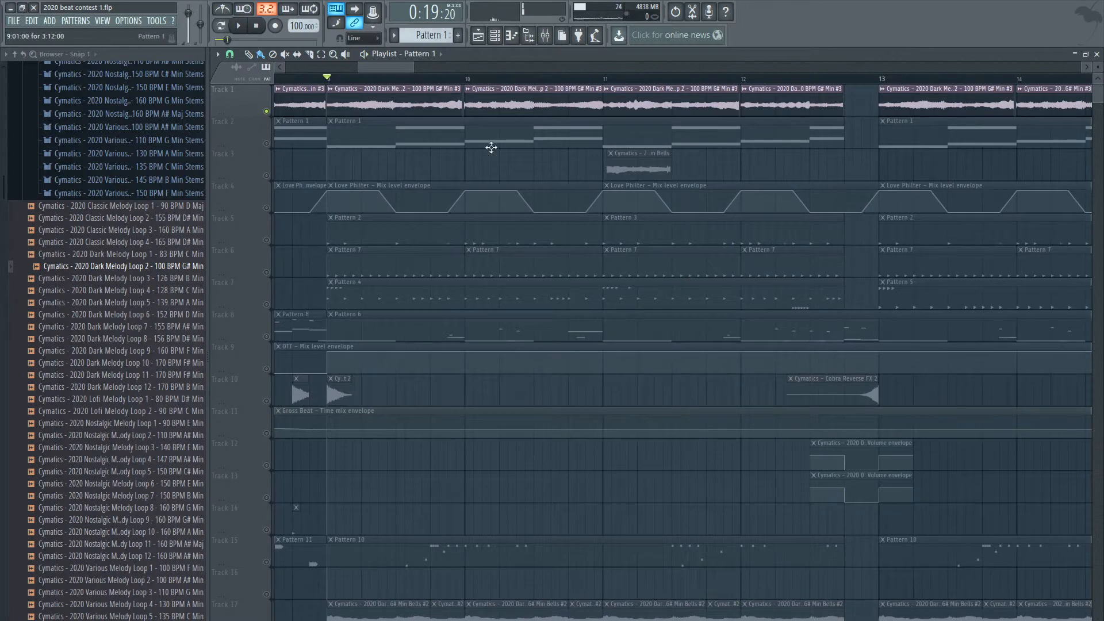
scroll(460, 150, "down", 2)
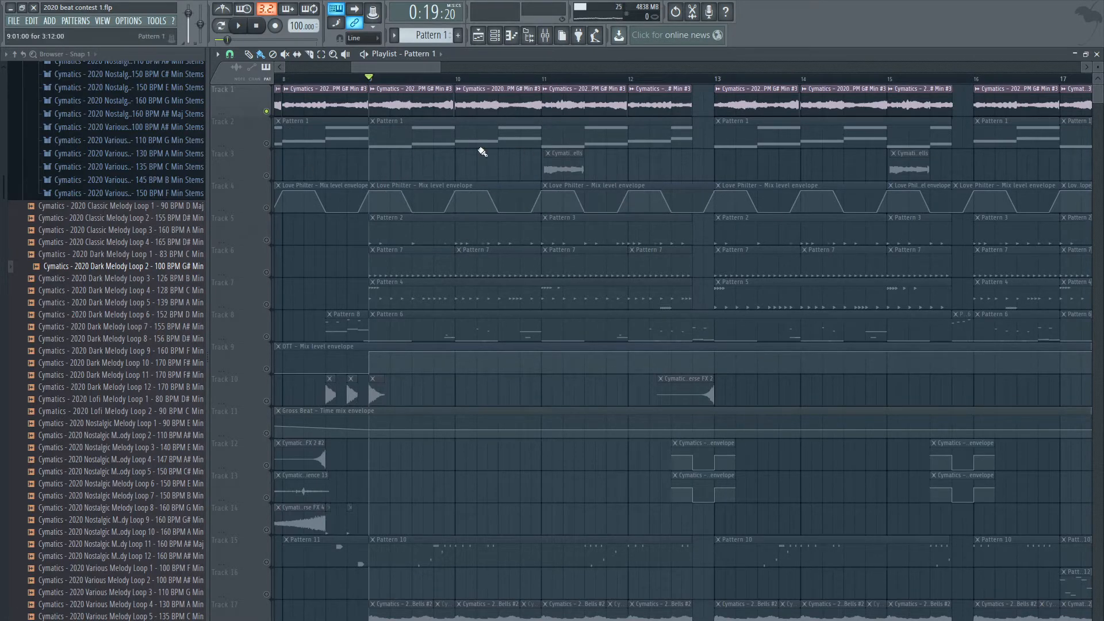
scroll(586, 202, "down", 6)
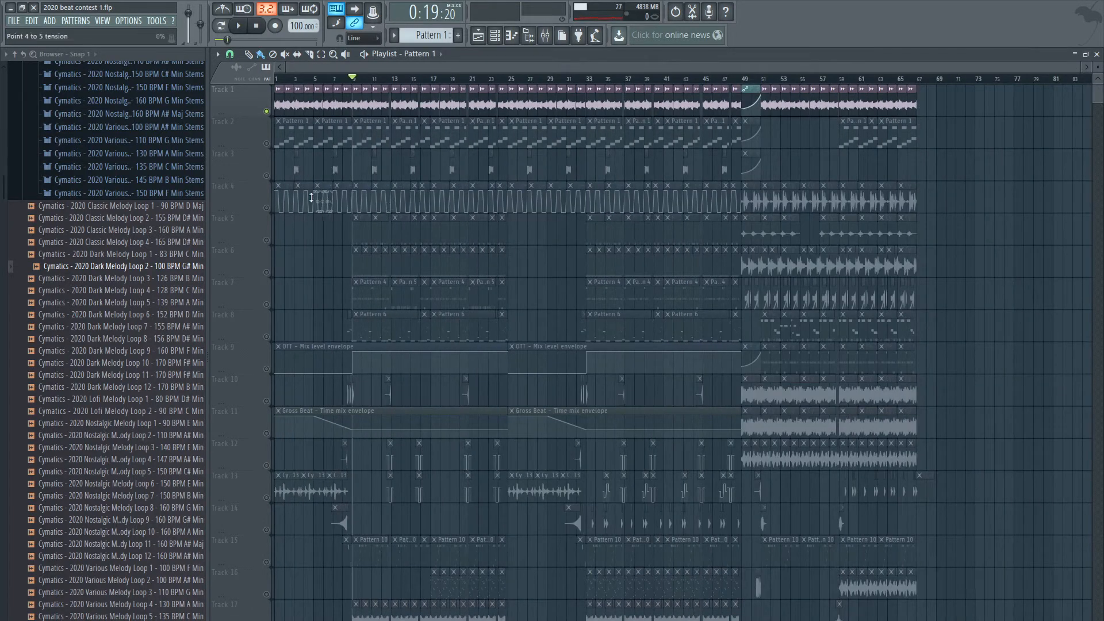
scroll(407, 177, "up", 6)
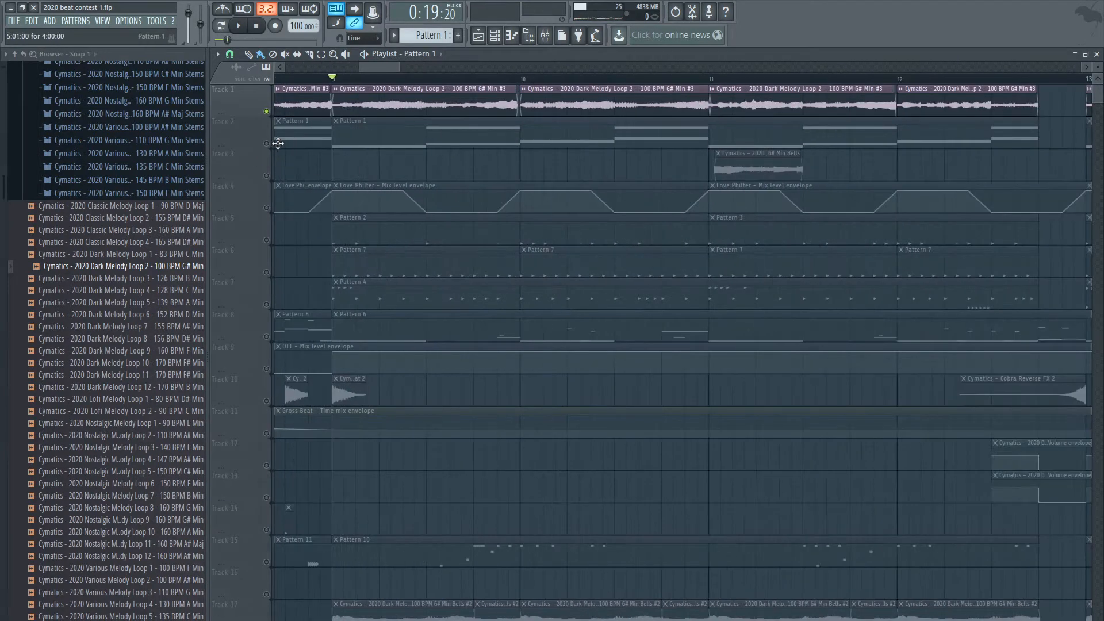
left_click(267, 143)
scroll(445, 140, "down", 4)
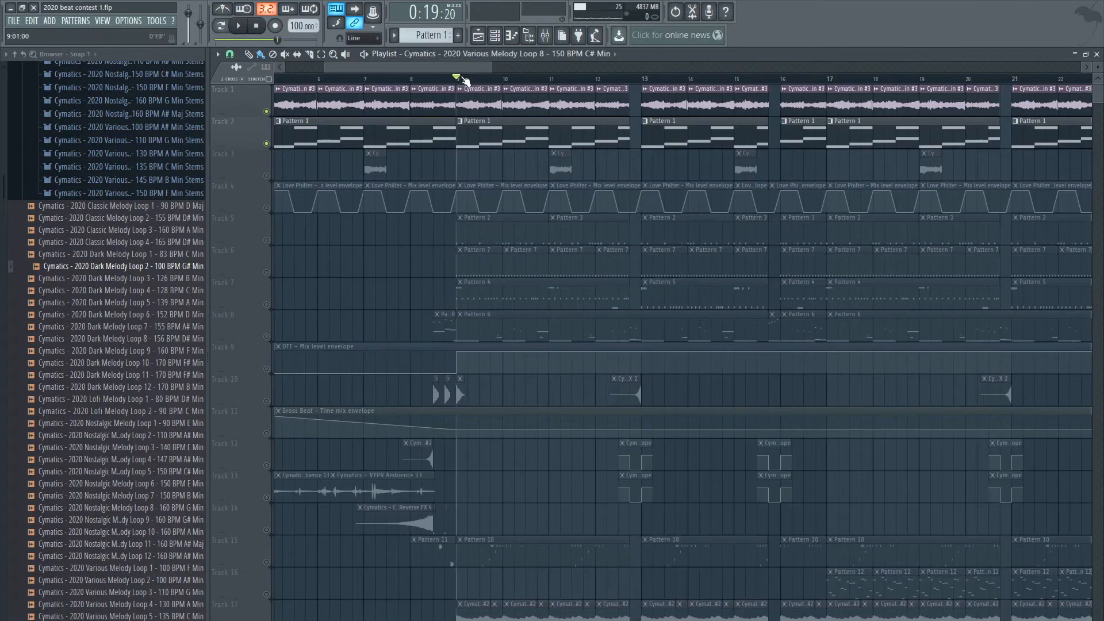
Play the soloed Track 1 melody with the mixer shown and select its mixer track, insert 6
left_click(544, 35)
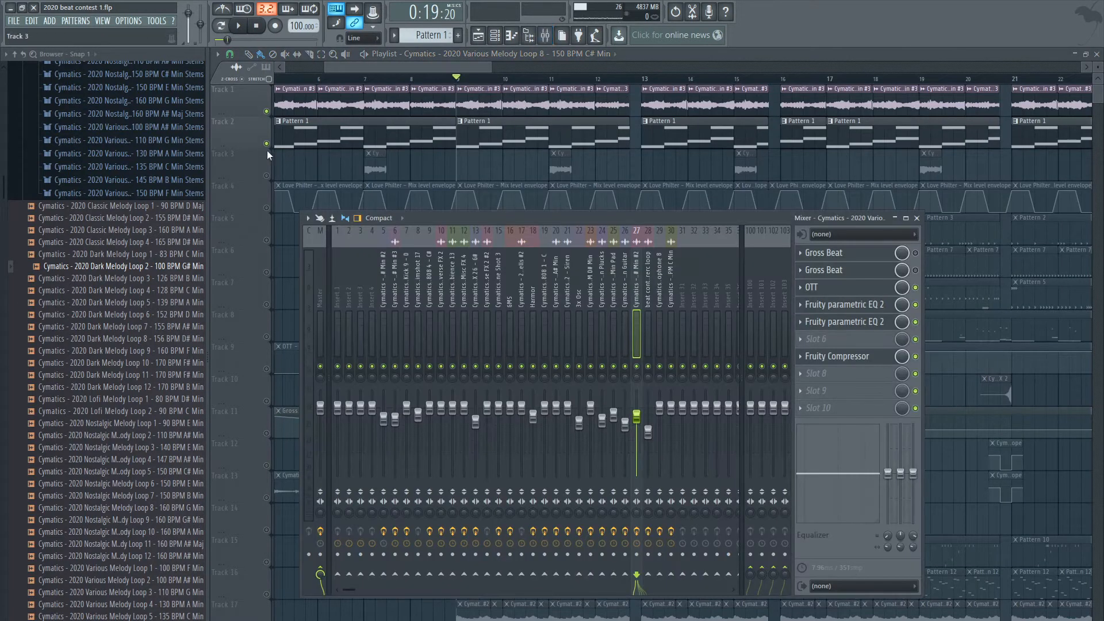
left_click(544, 35)
key("space")
left_click(546, 35)
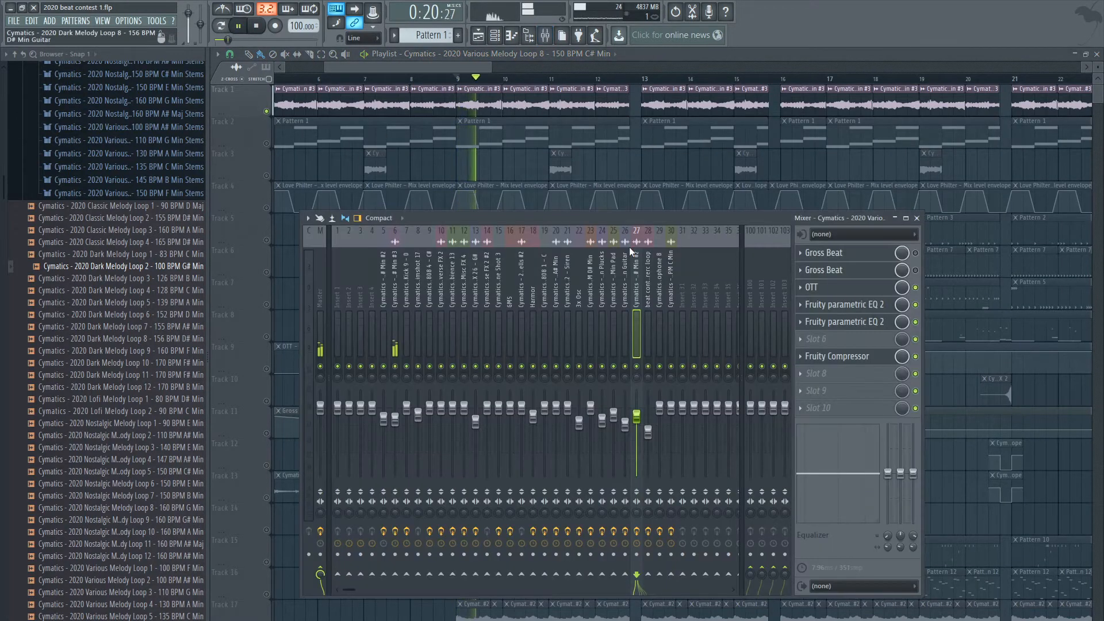
key("space")
left_click(397, 298)
Review insert 6's iZotope Vinyl, Fruity Delay, Fruity Reeverb, Fruity parametric EQ 2, Fruity Love Philter and Fruity Compressor settings
left_click(850, 258)
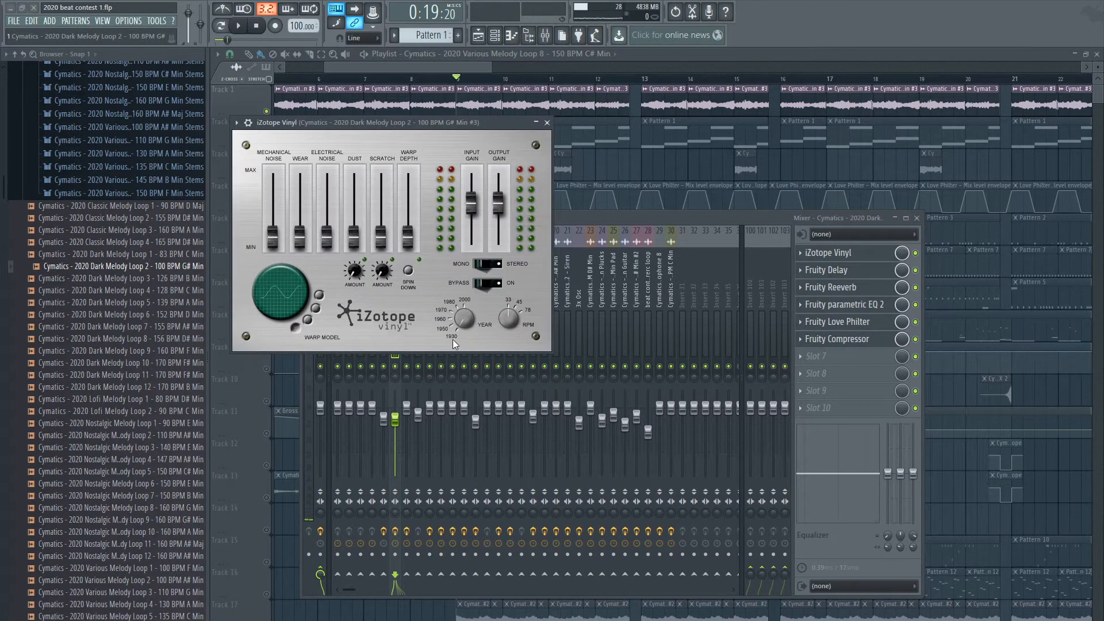
left_click(826, 270)
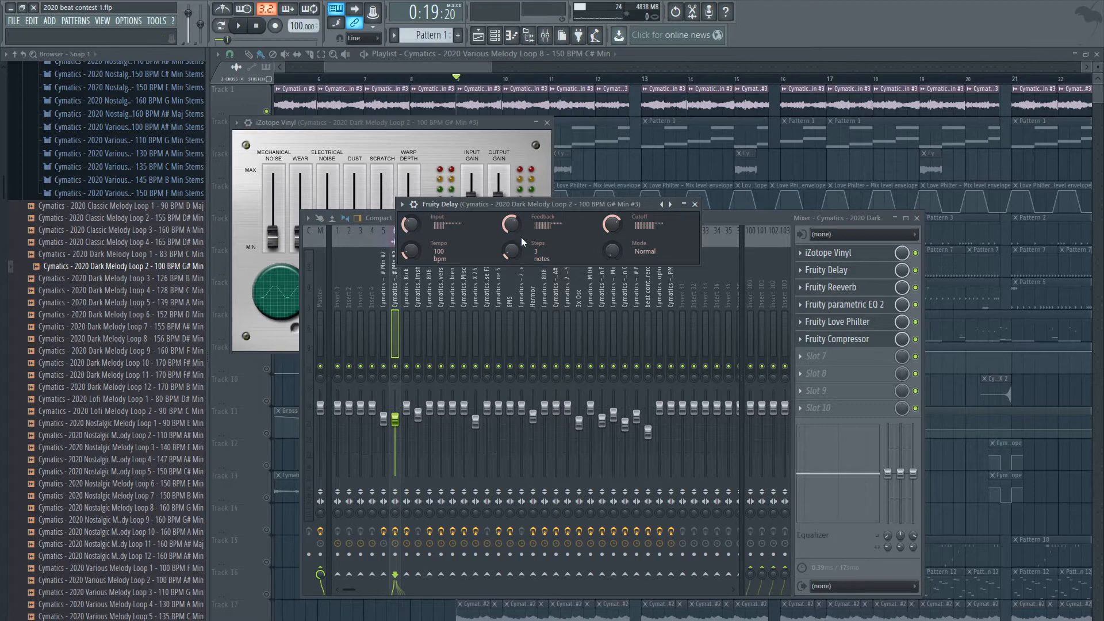
left_click(850, 287)
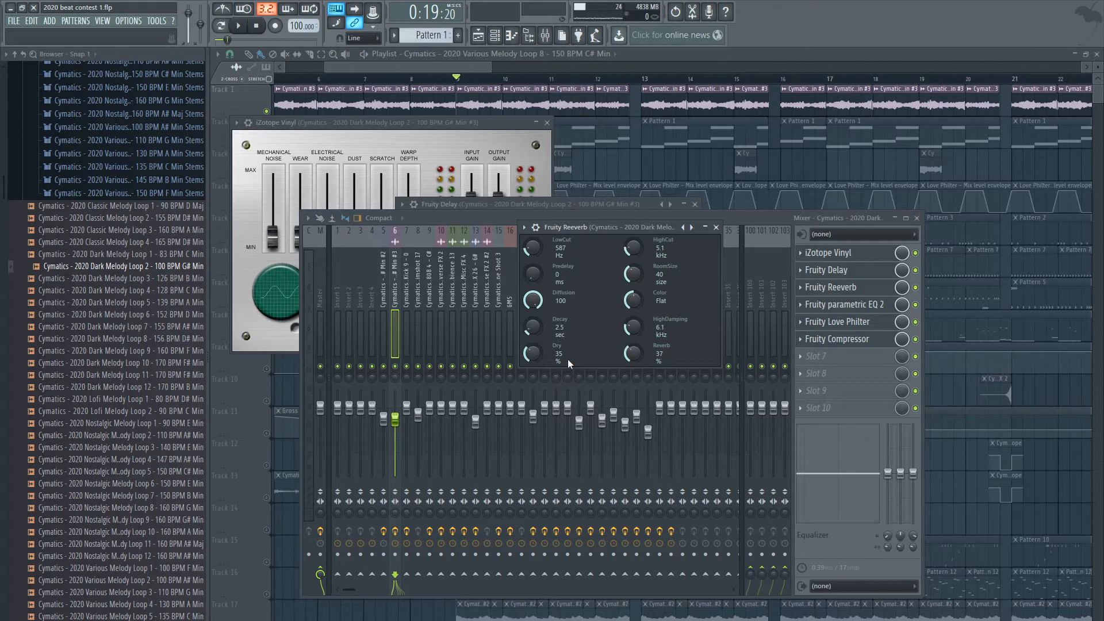
left_click(865, 312)
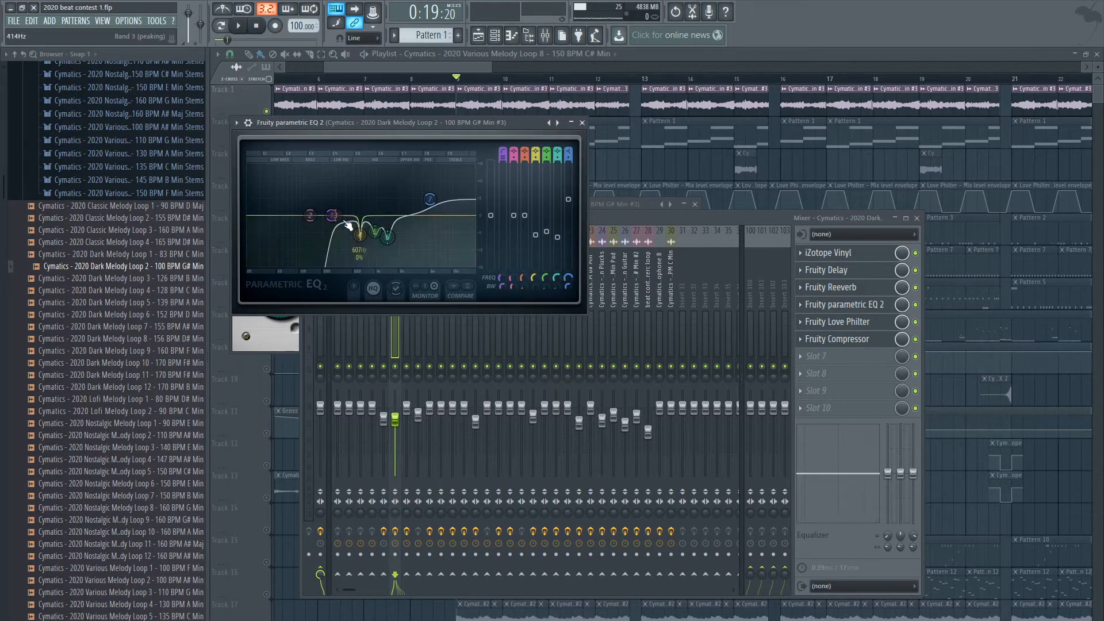
left_click(840, 322)
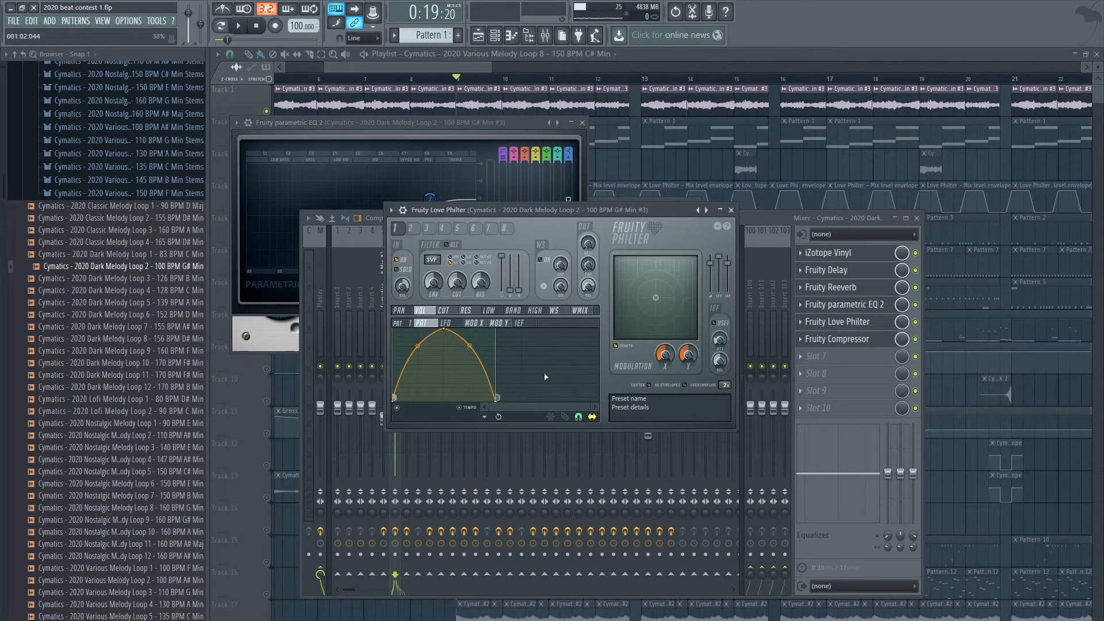
key("space")
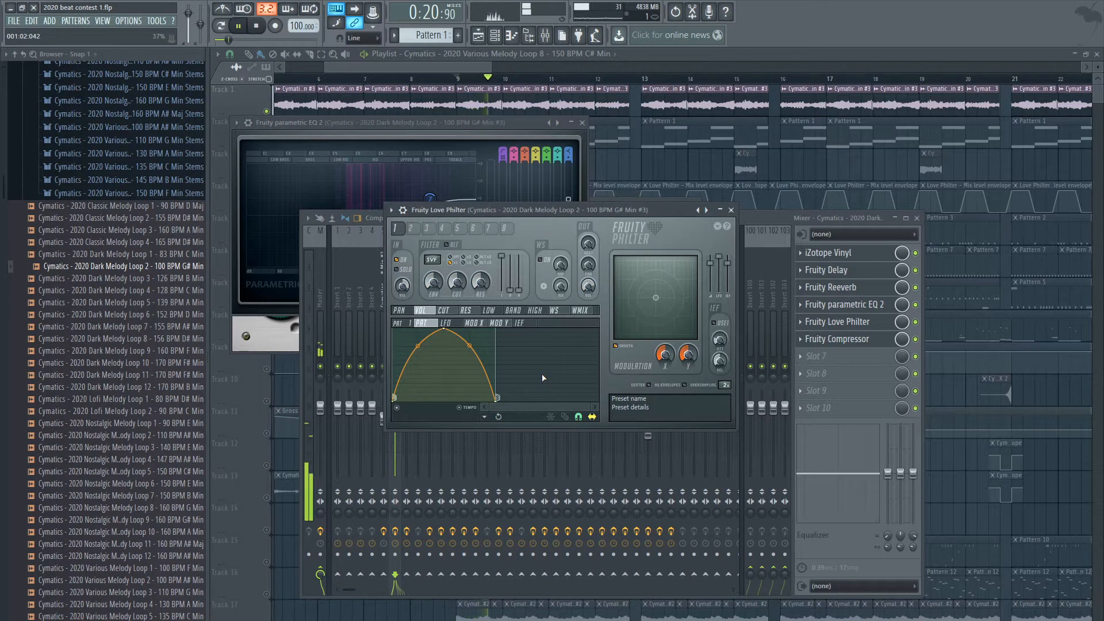
key("space")
left_click(837, 338)
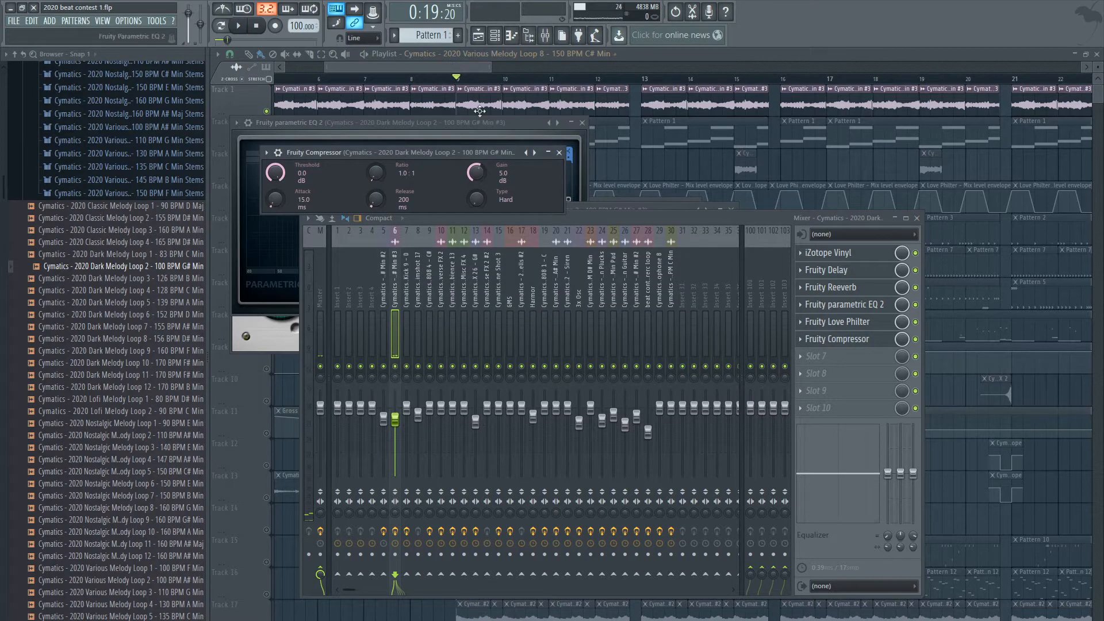
Return to the playlist and examine the bells clip on Track 3 at bar 11
left_click_drag(485, 64, 513, 65)
scroll(445, 169, "up", 3)
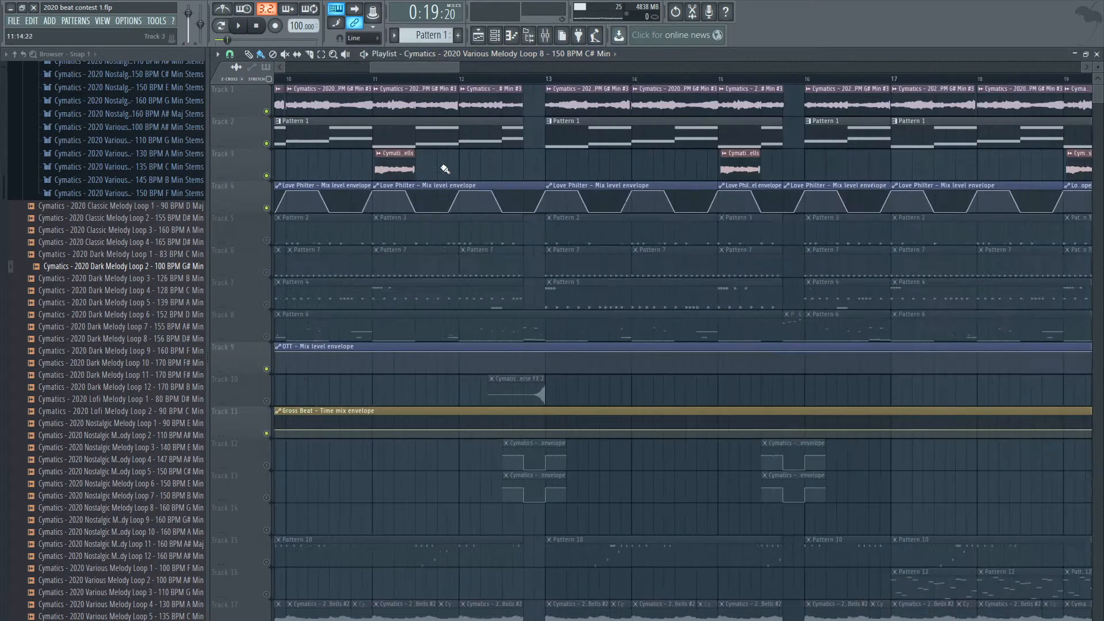
scroll(446, 169, "up", 4)
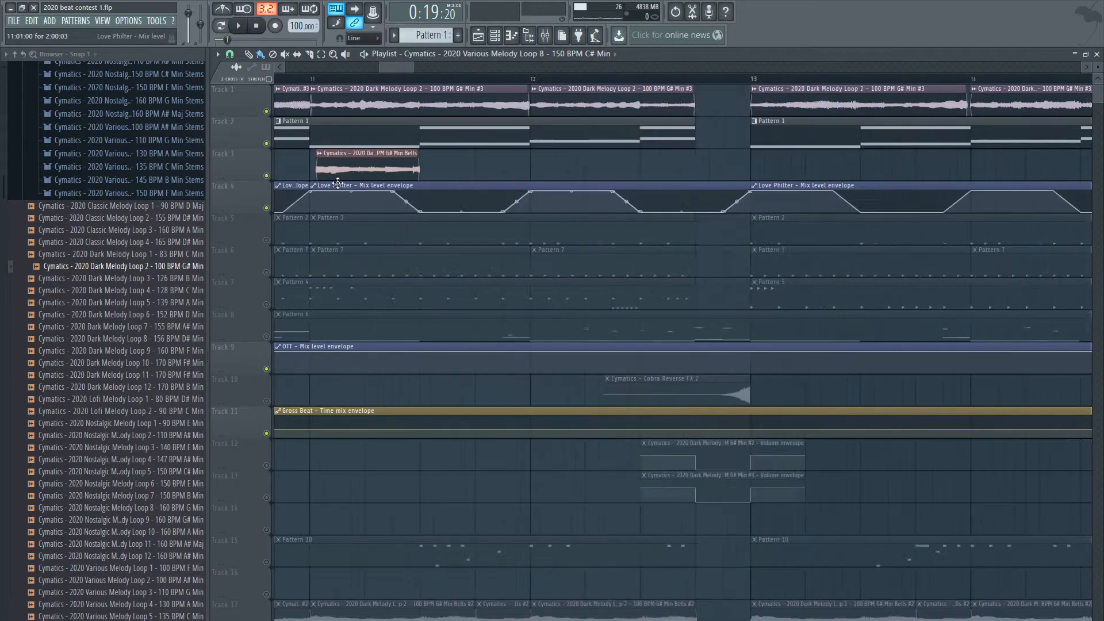
scroll(338, 183, "down", 2)
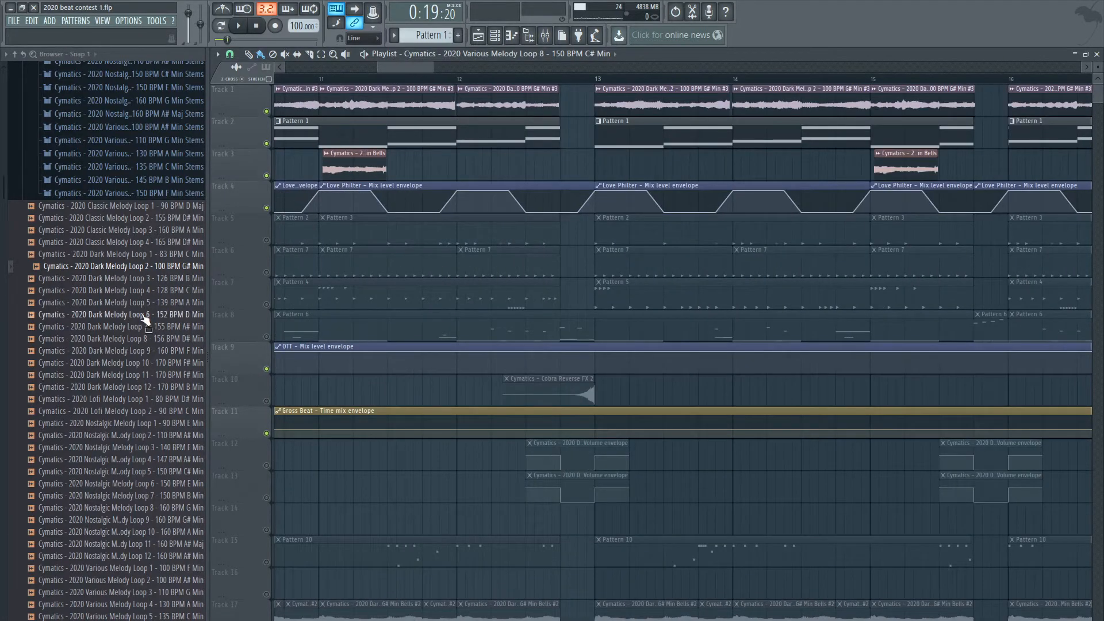
Expand the Dark Melody Loop 2 100 BPM G# Min stems folder in the browser and preview the Bells stem
scroll(145, 320, "up", 10)
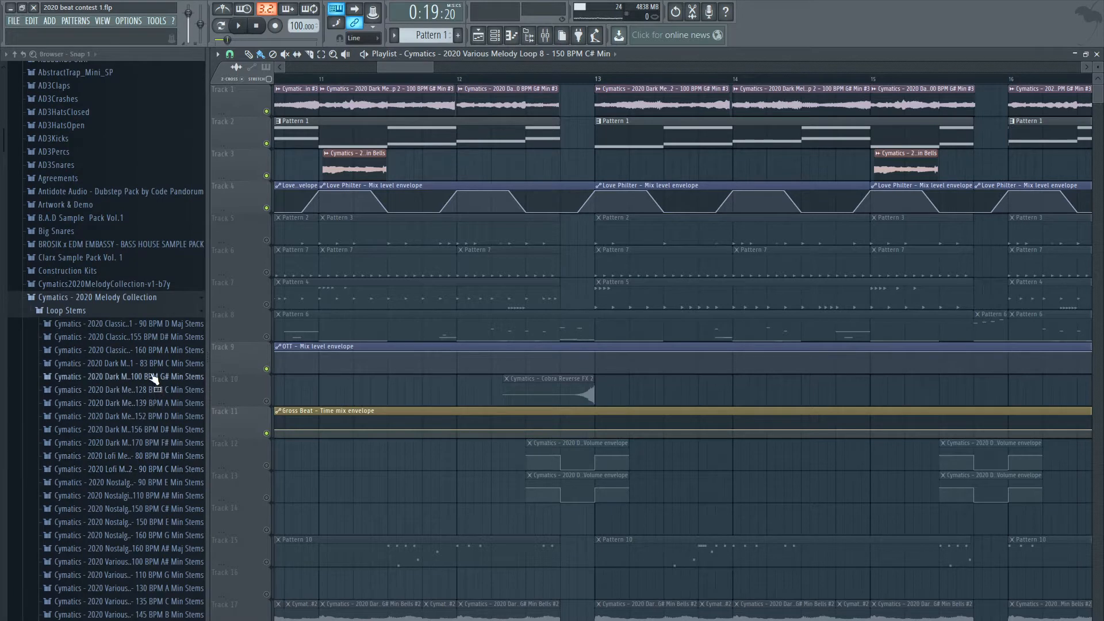
left_click(154, 377)
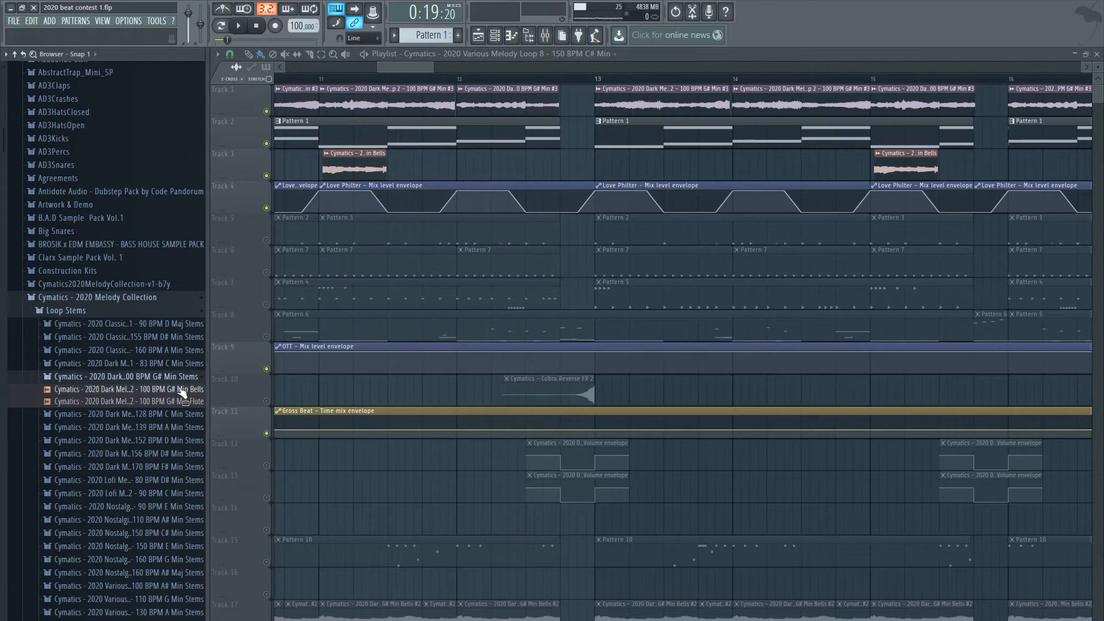
left_click(182, 391)
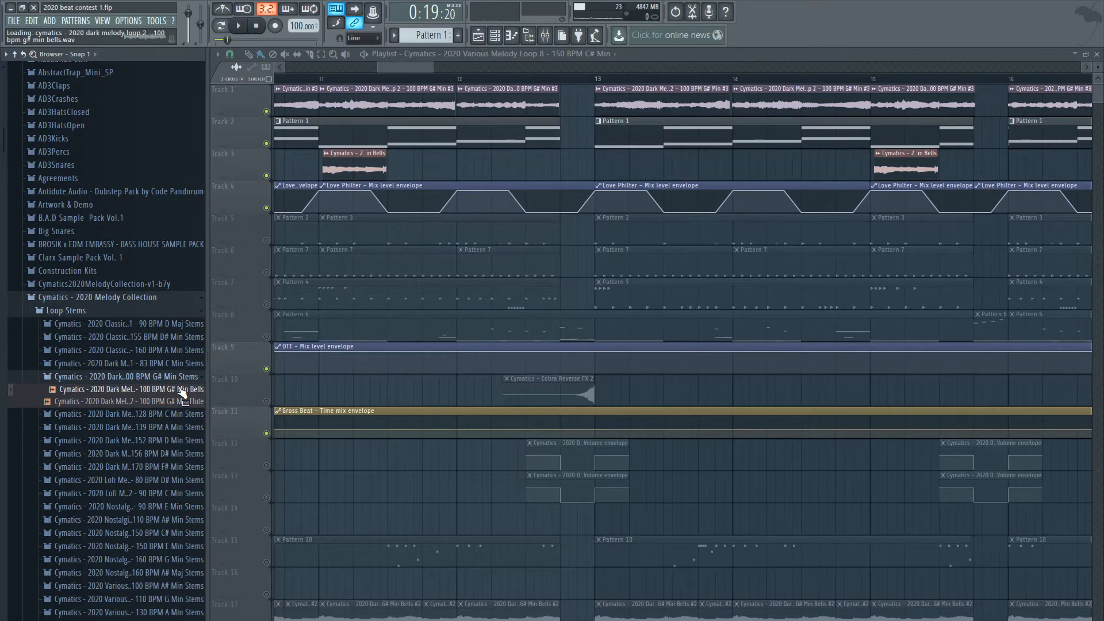
Solo the bells clip's Track 3 and play it from bar 11
left_click_drag(403, 66, 398, 67)
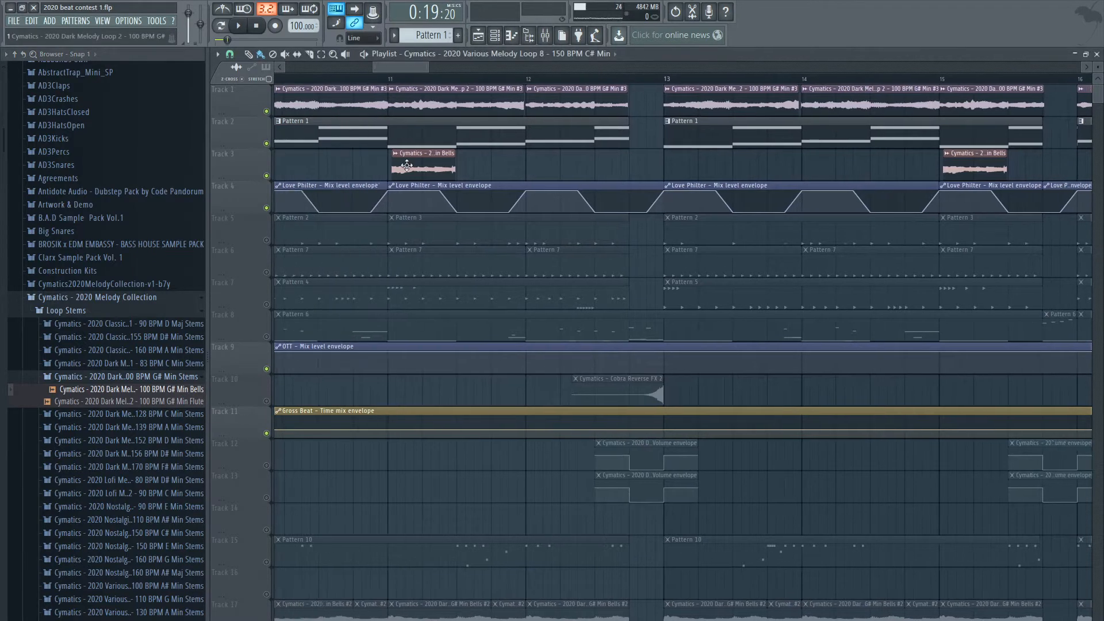
scroll(407, 166, "up", 2)
right_click(268, 175)
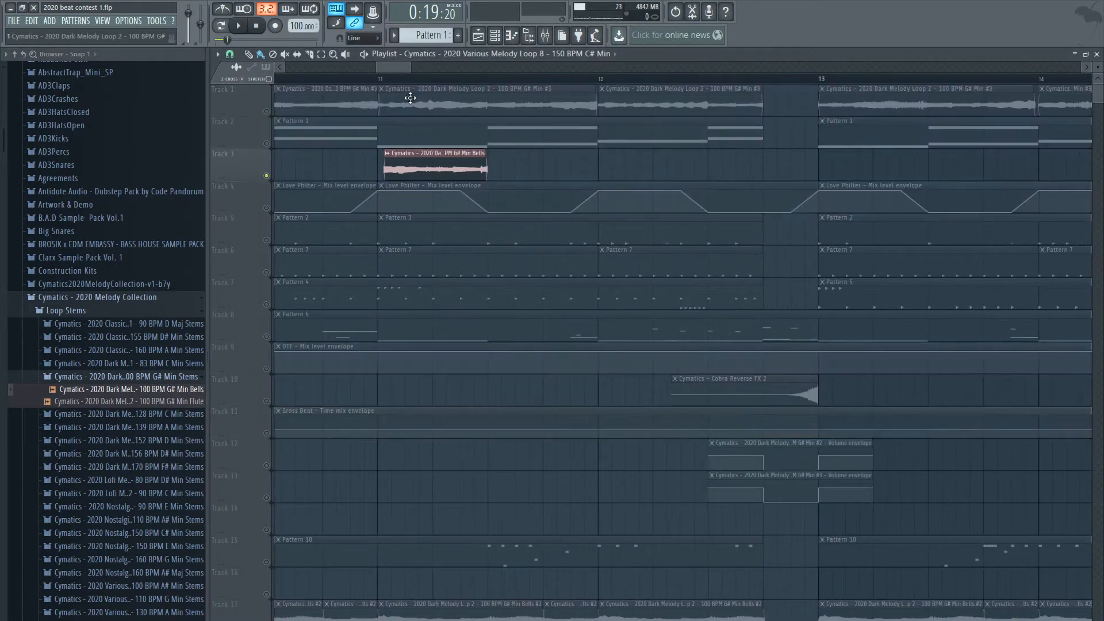
left_click(376, 78)
key("space")
key("space")
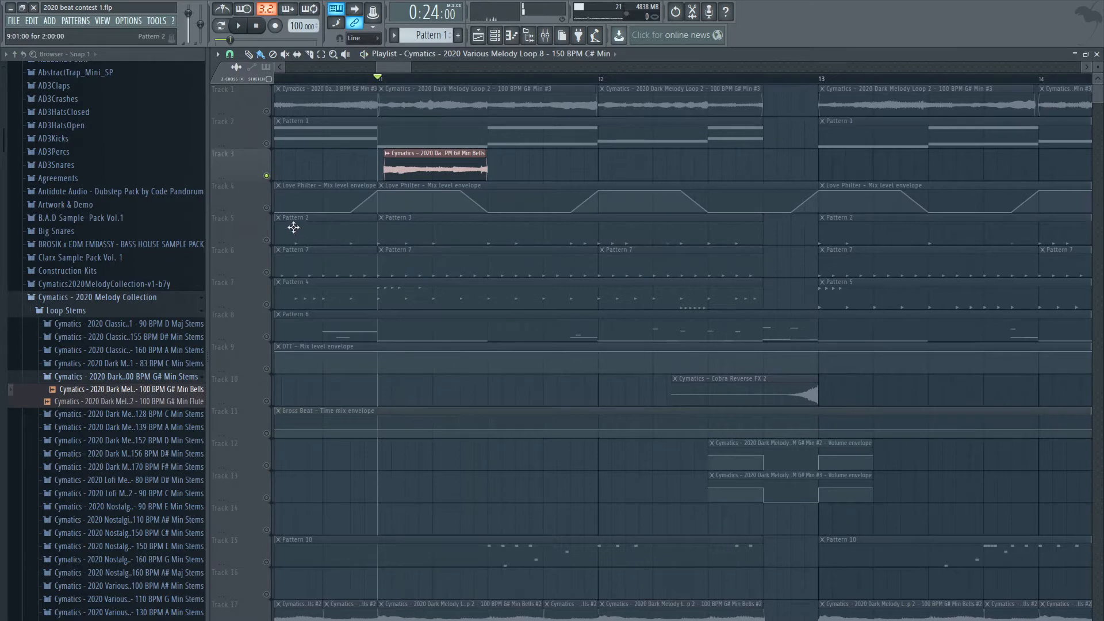
Unmute the sliced Pattern 1 track alongside the bells and play both from bar 11
scroll(405, 149, "down", 2)
left_click(545, 35)
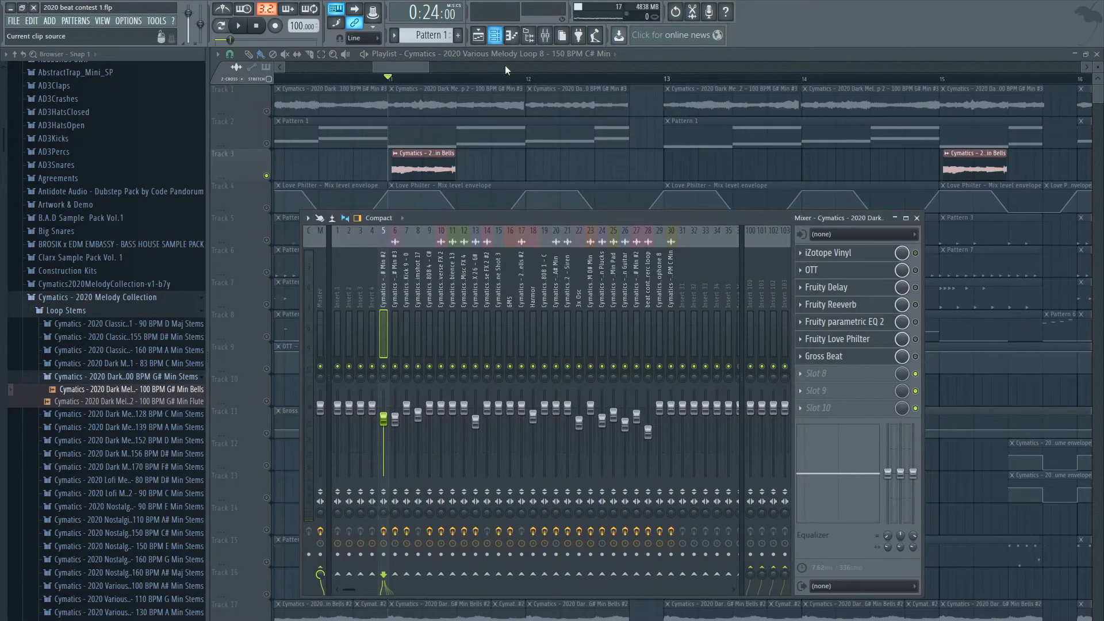
key("F9")
left_click(267, 144)
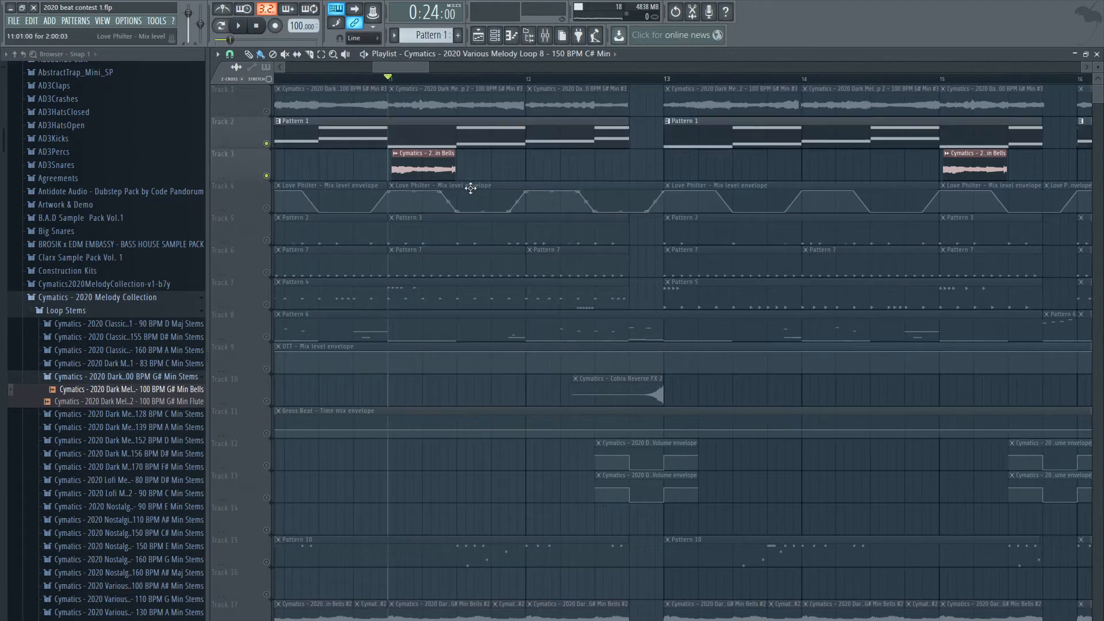
key("space")
key("space")
key("space")
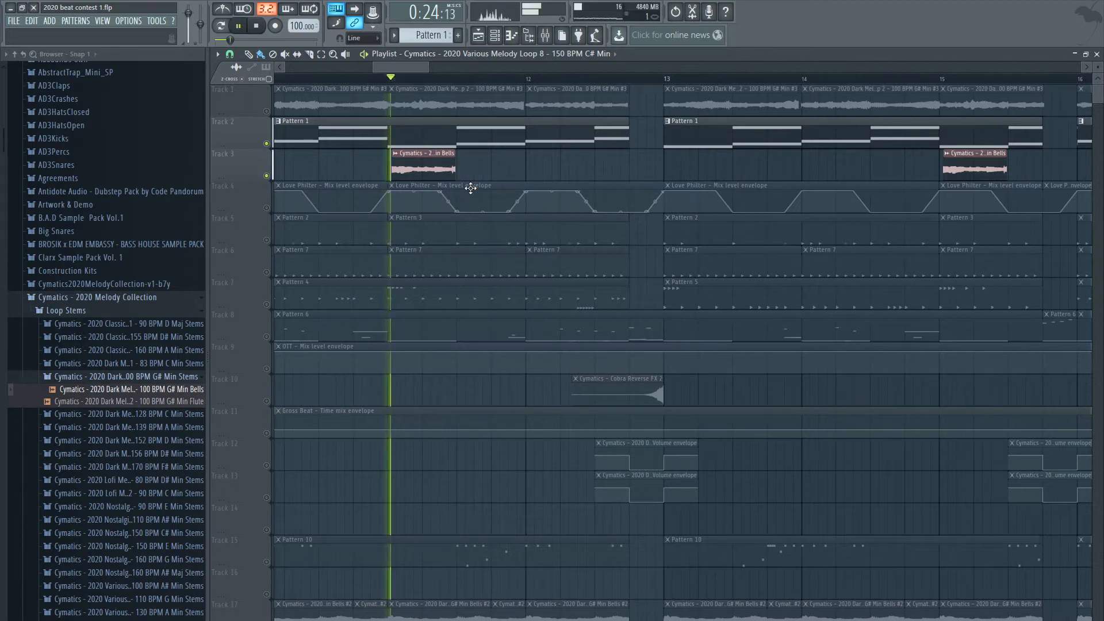
key("space")
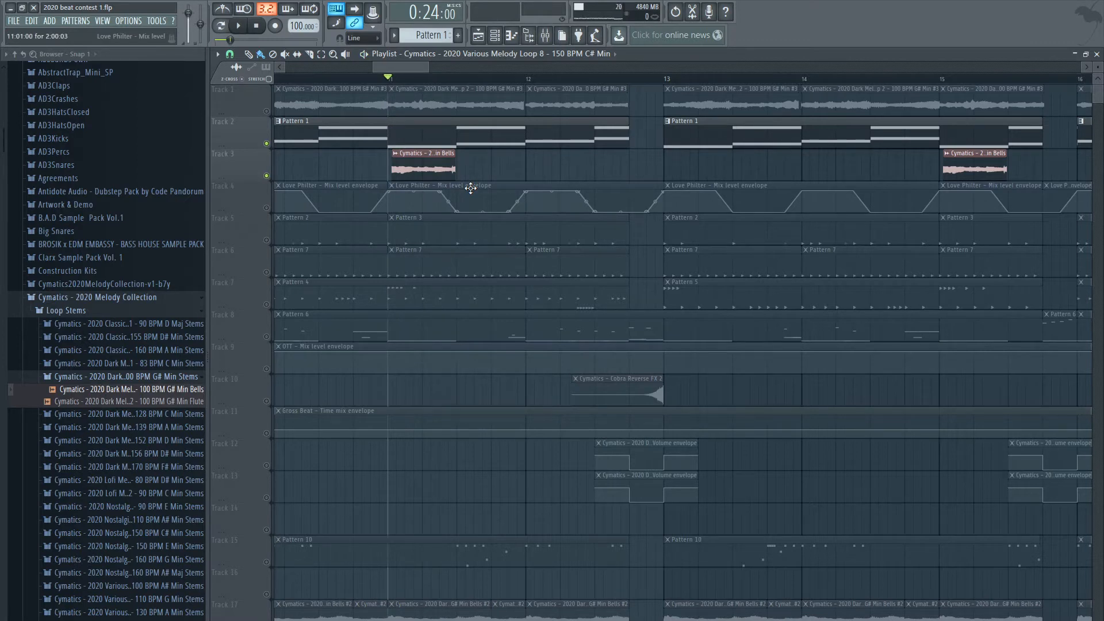
key("space")
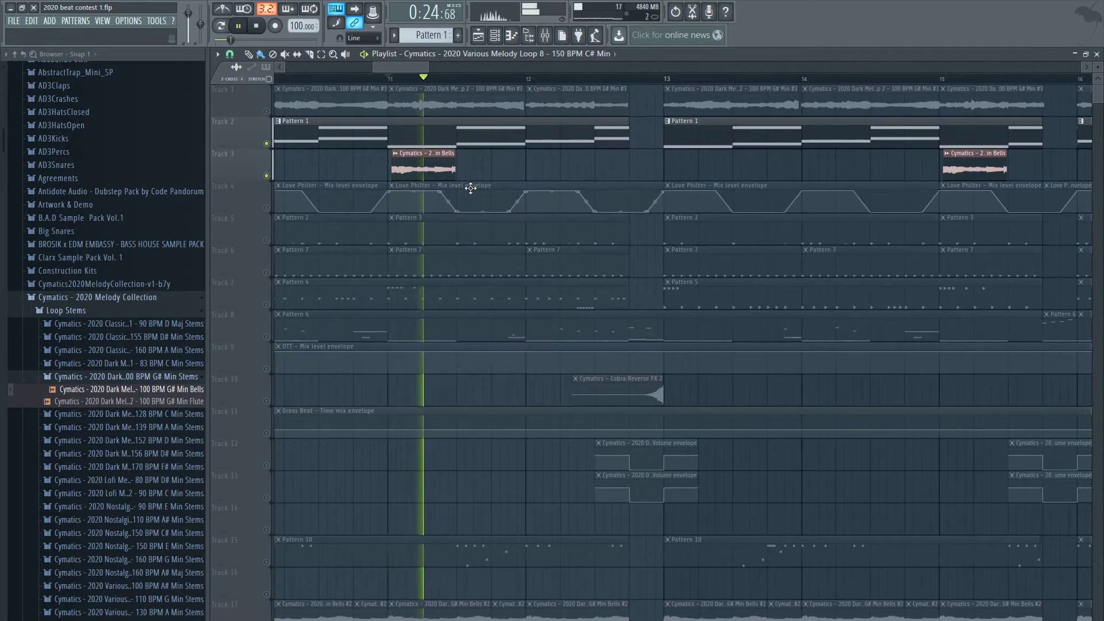
Play the sliced pattern and bells from bar 11 with Gross Beat enabled on the melody's mixer insert
key("space")
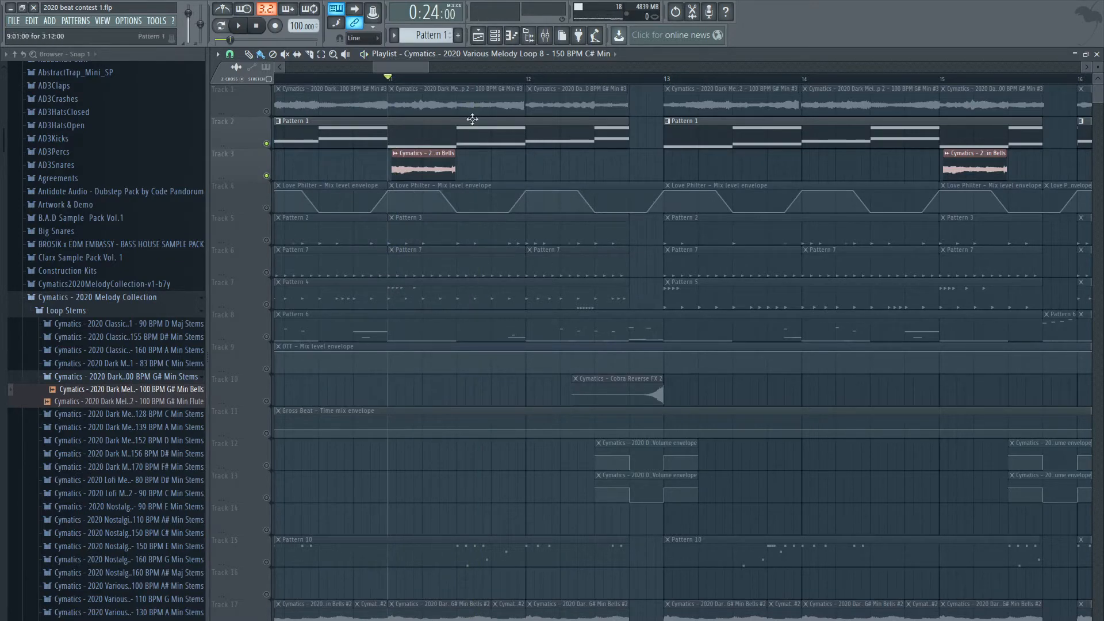
left_click(546, 35)
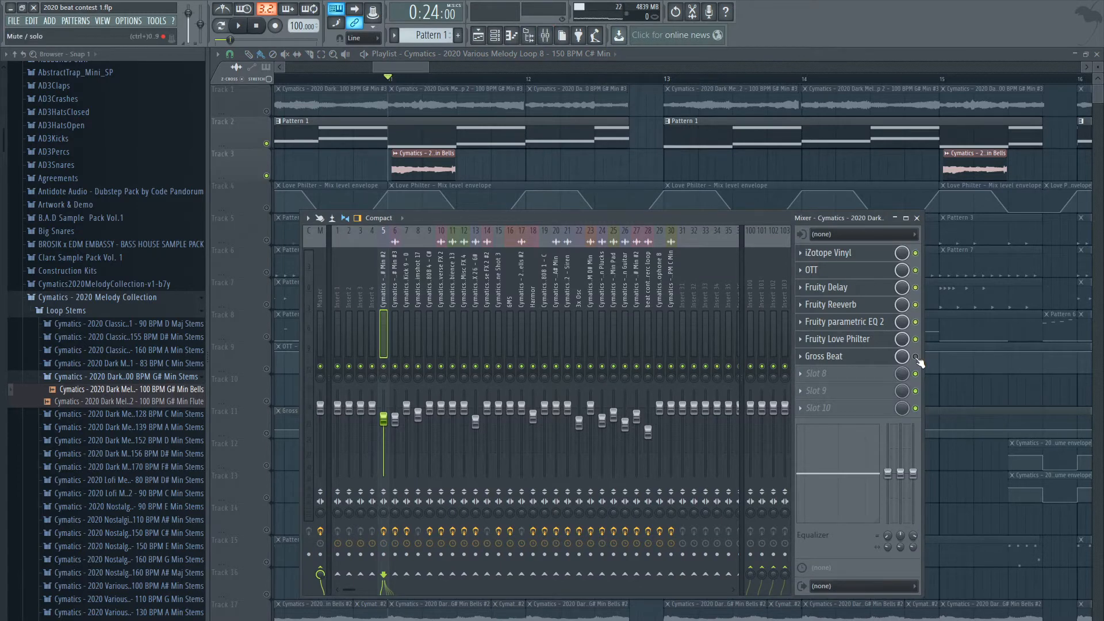
key("space")
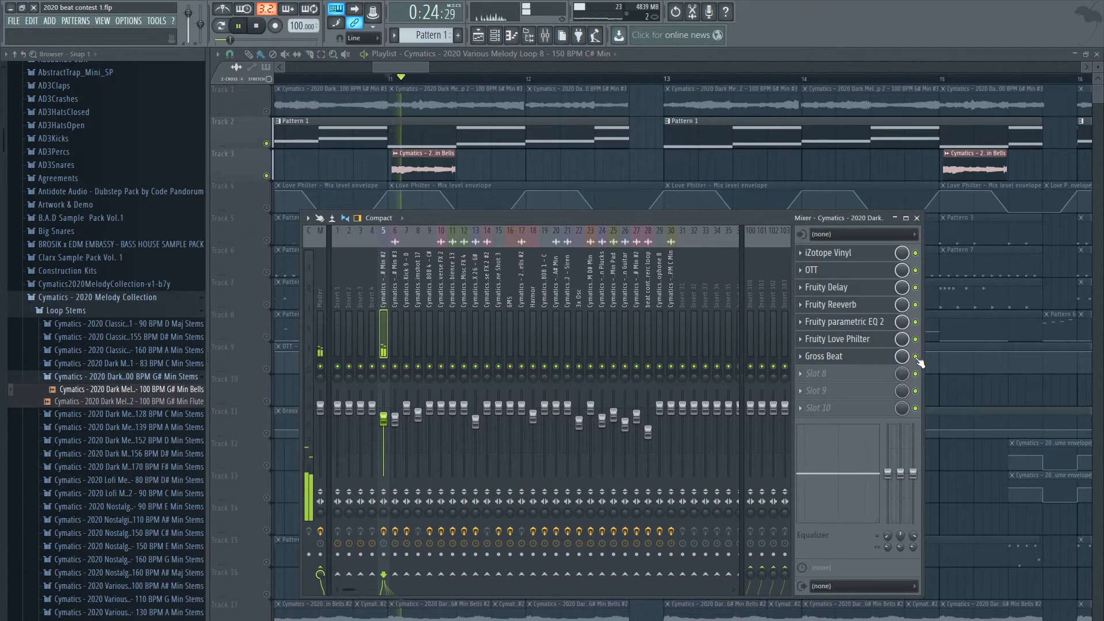
left_click(421, 67)
key("space")
Unmute the Love Philter mix level envelope on Track 4 and play it with the sliced pattern and bells
left_click(266, 208)
key("space")
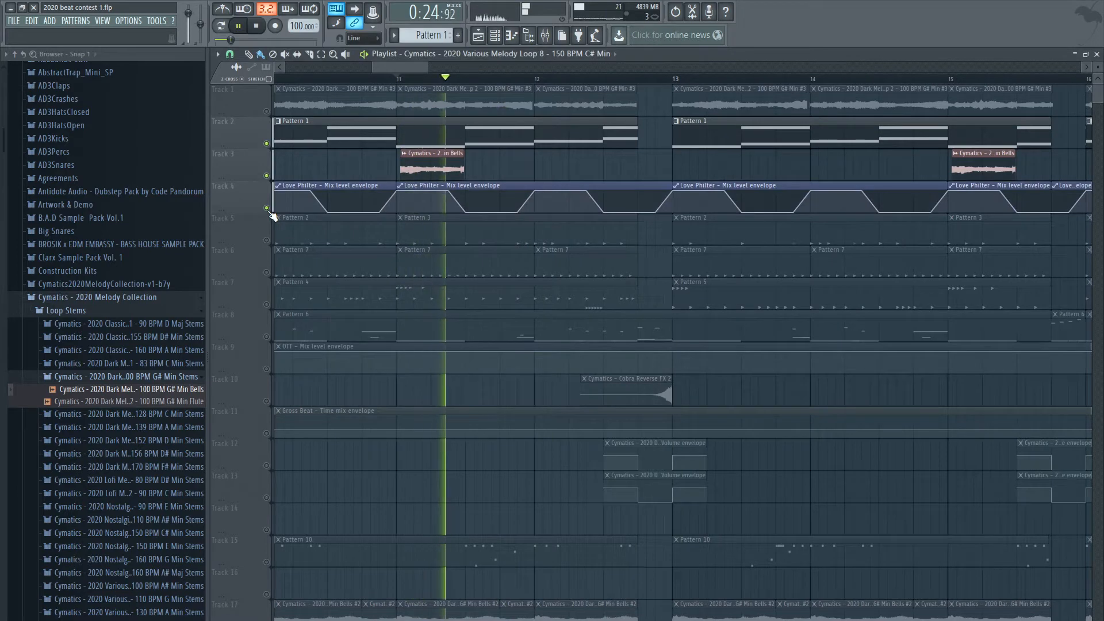
scroll(541, 175, "down", 4)
key("space")
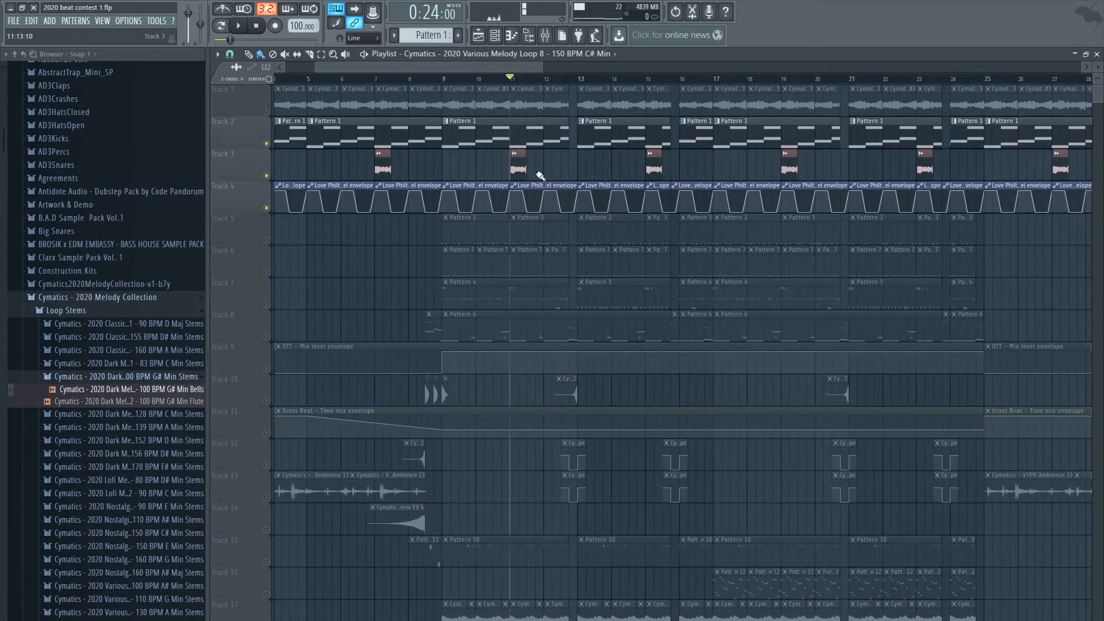
scroll(551, 212, "down", 3)
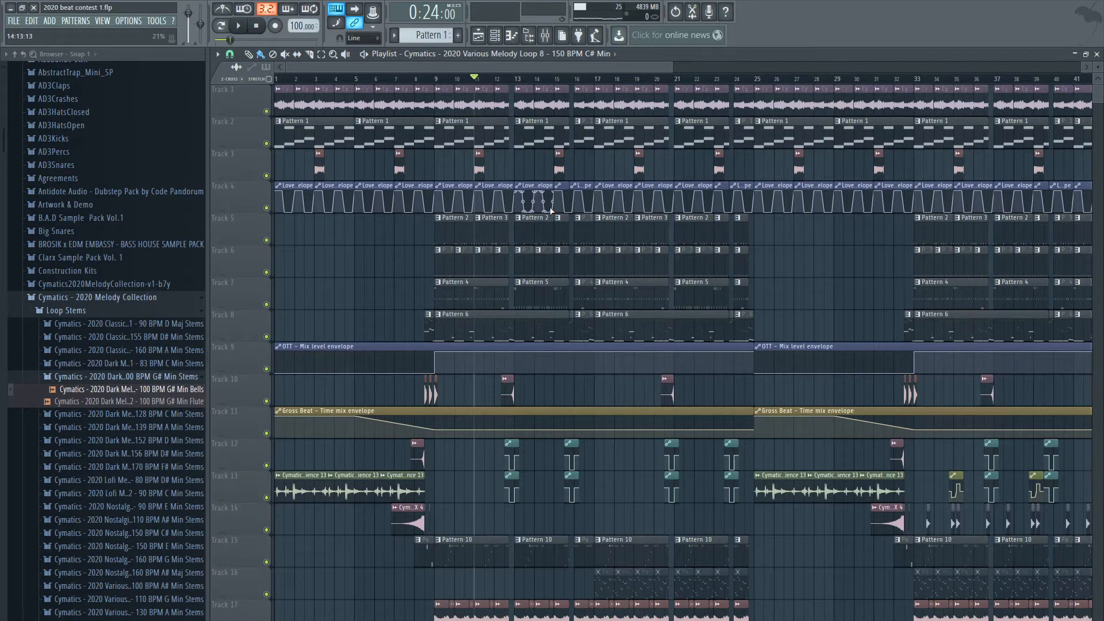
Solo the repeated bells clips on Track 17 and play them from bar 9
scroll(550, 206, "down", 5)
scroll(420, 412, "up", 4)
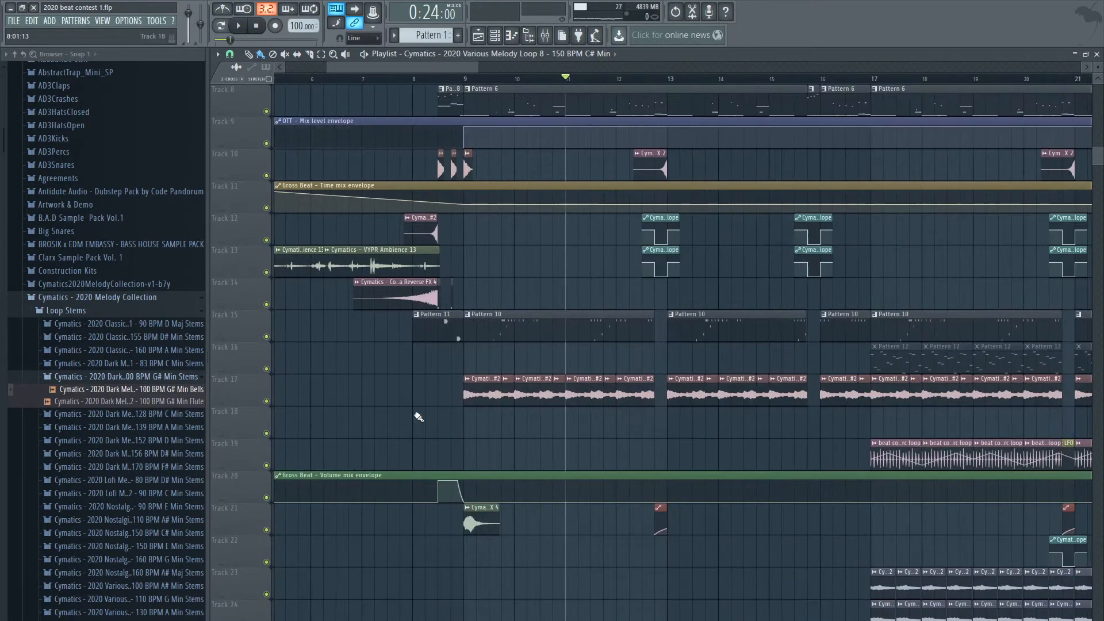
scroll(328, 402, "up", 2)
right_click(266, 401)
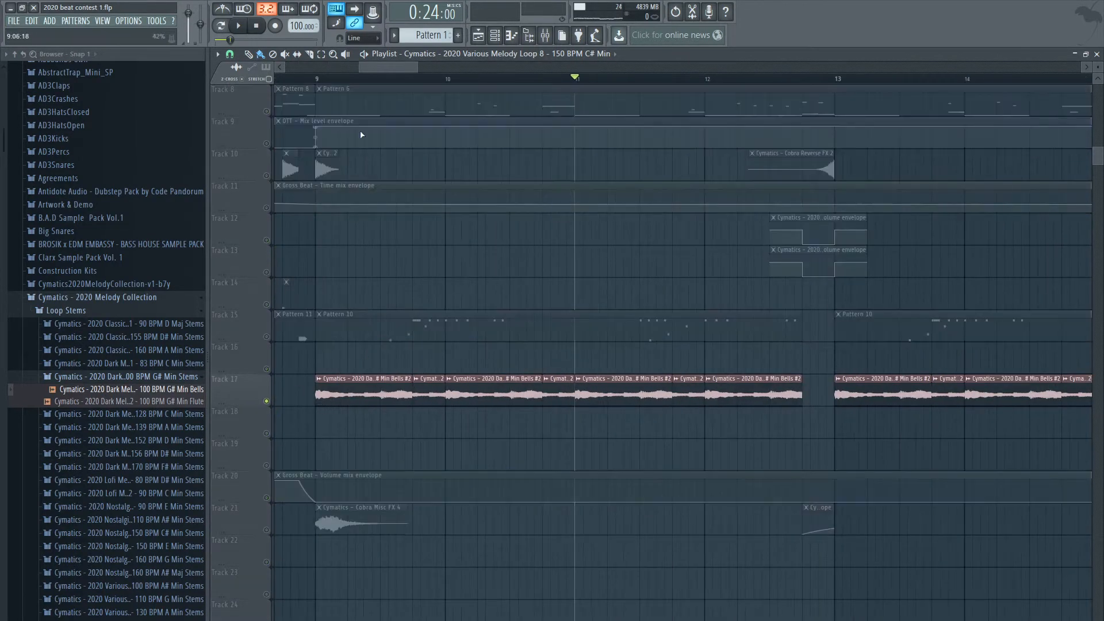
left_click(318, 81)
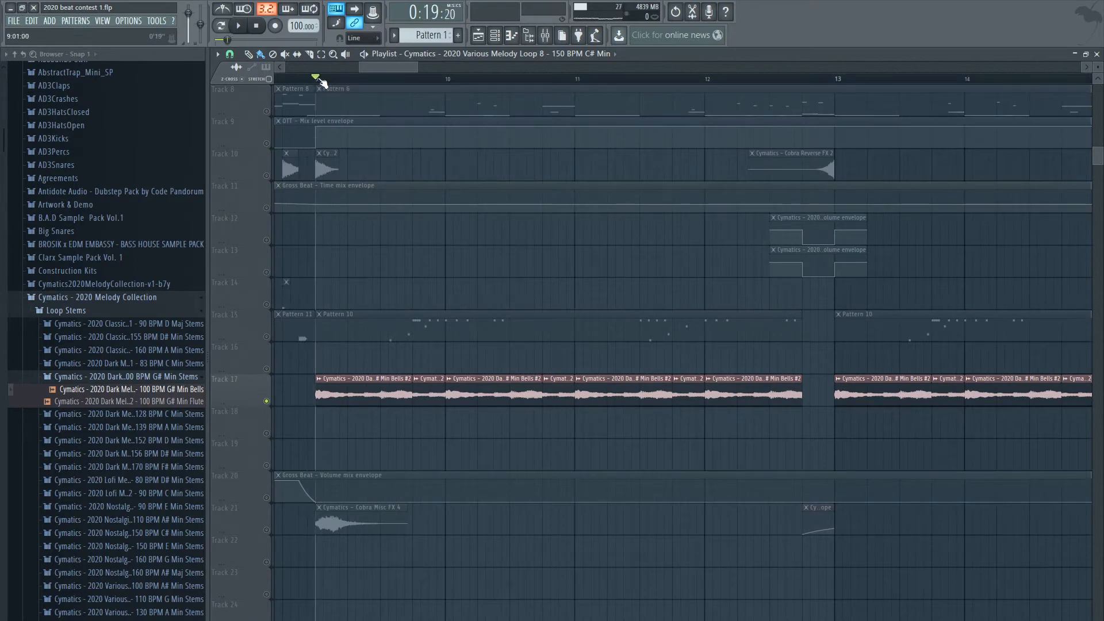
key("space")
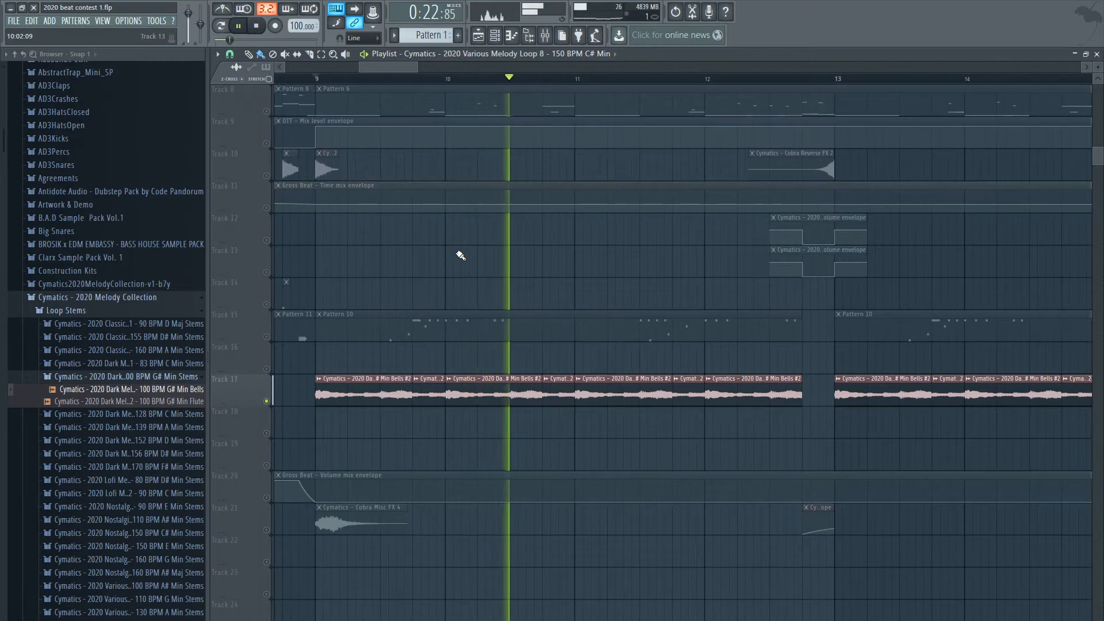
key("space")
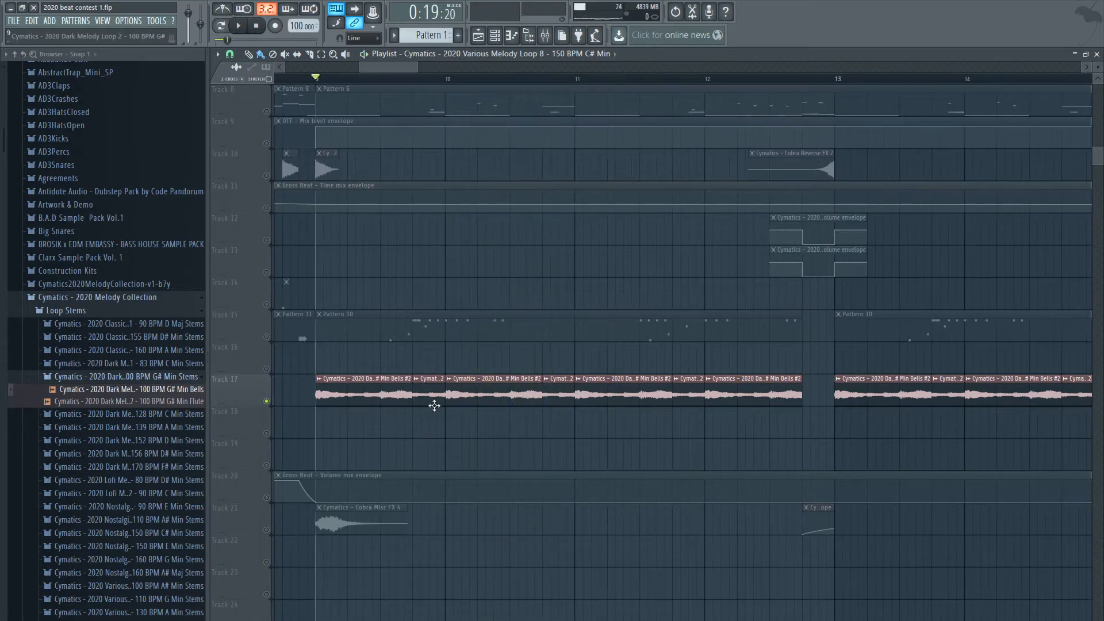
Replay the soloed Track 17 bells from bar 9 and examine how the clips are cut and arranged
scroll(434, 402, "up", 2)
scroll(428, 406, "down", 1)
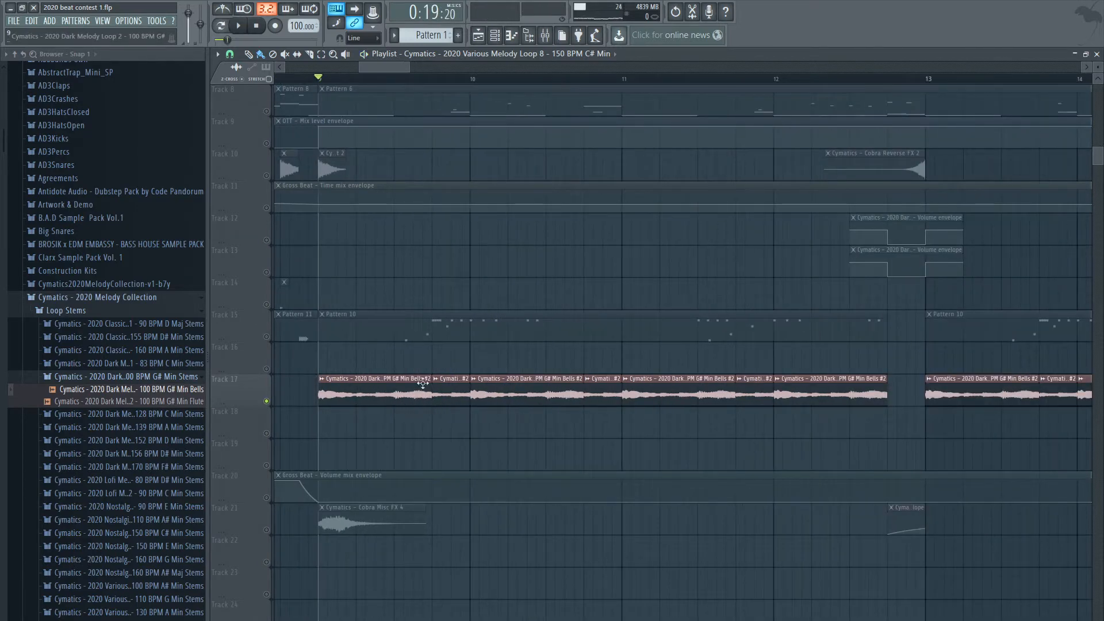
key("space")
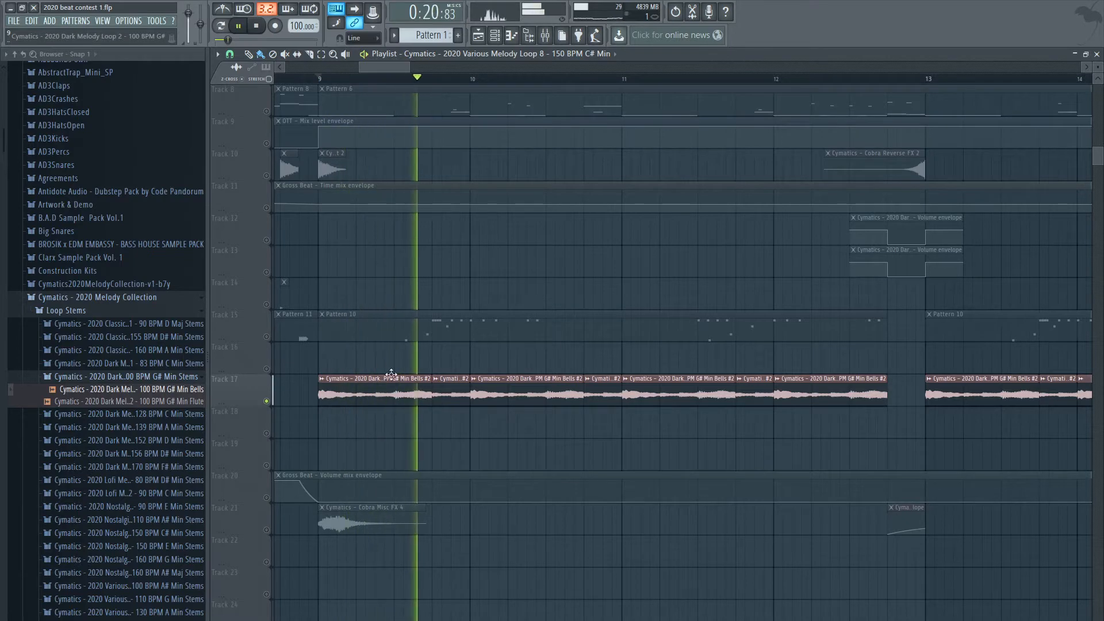
key("space")
scroll(365, 417, "up", 1)
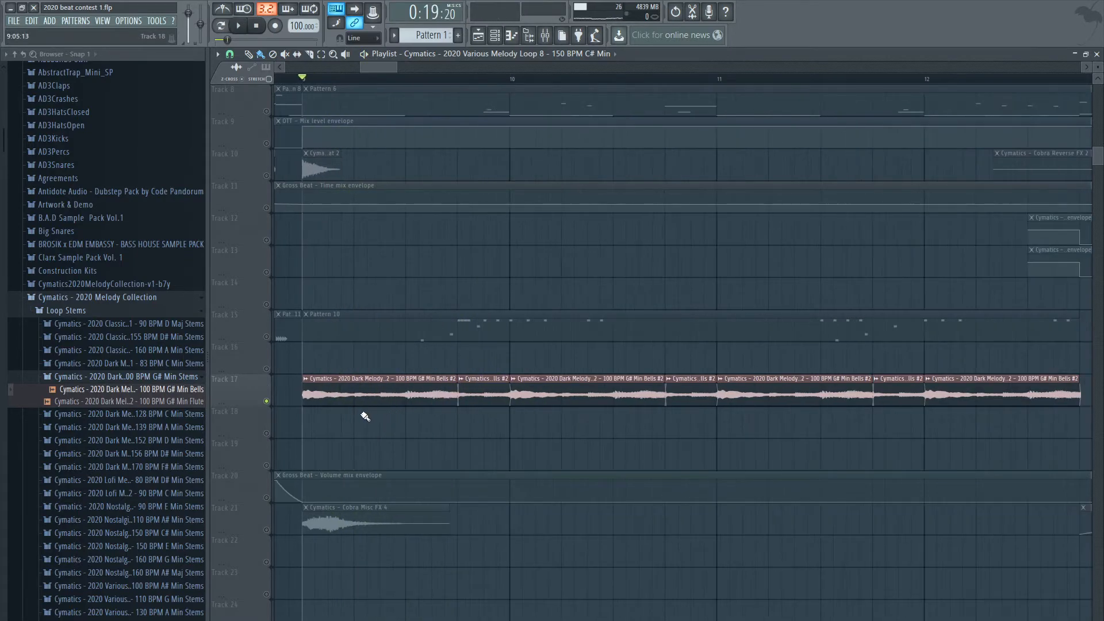
scroll(366, 417, "up", 1)
scroll(472, 396, "down", 5)
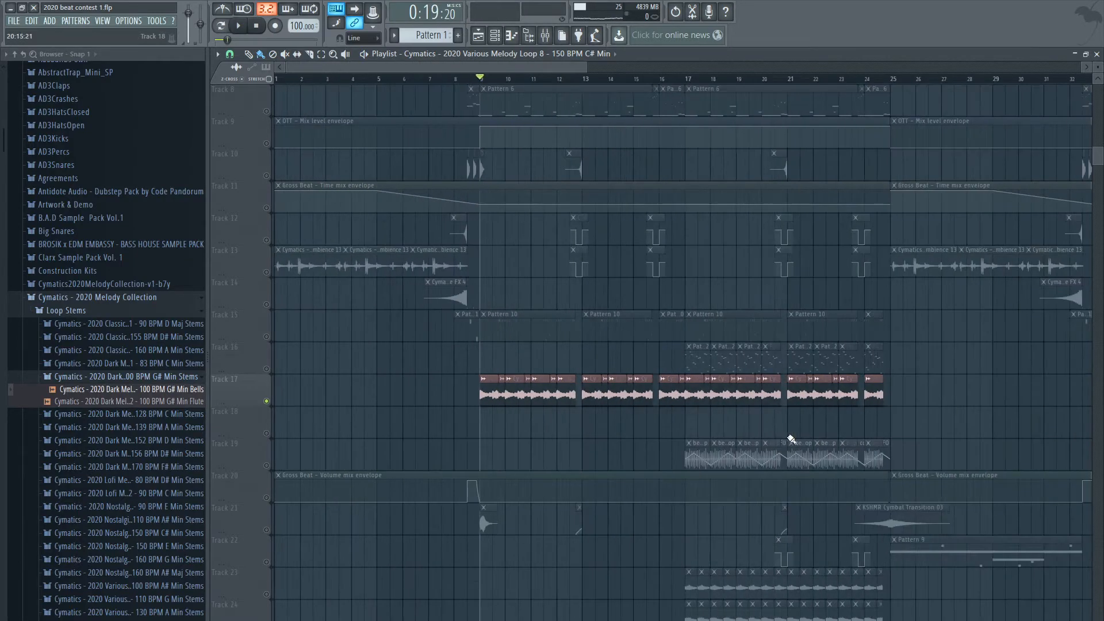
Play all the melody tracks together from bar 9 with their OTT, Gross Beat and Love Philter automation
scroll(334, 487, "up", 3)
scroll(322, 471, "up", 3)
key("space")
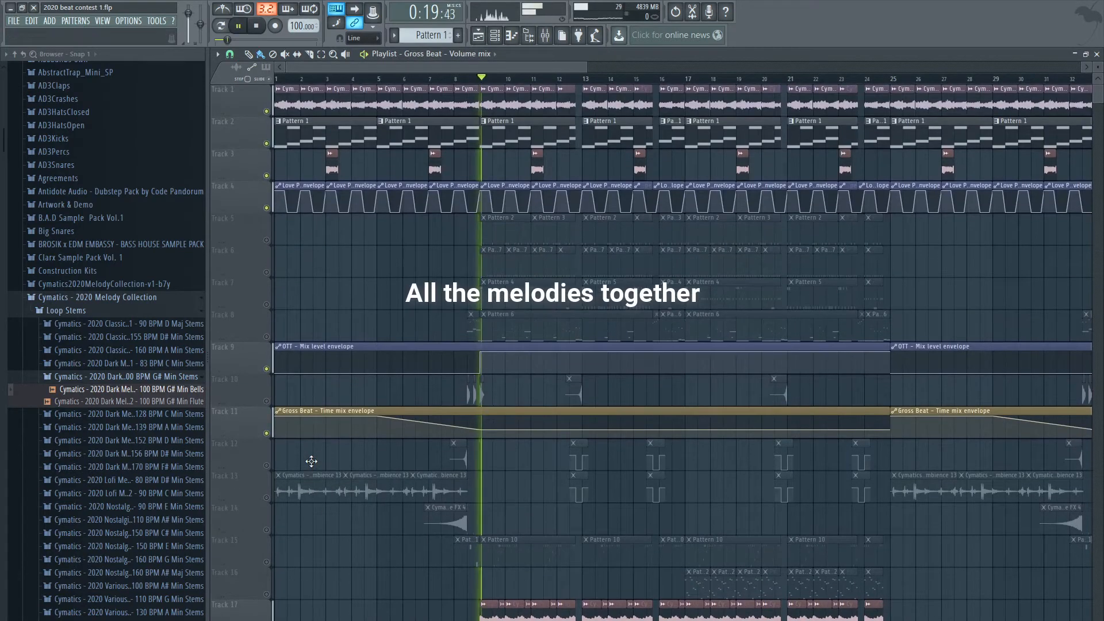
scroll(402, 488, "down", 2)
scroll(428, 500, "up", 1)
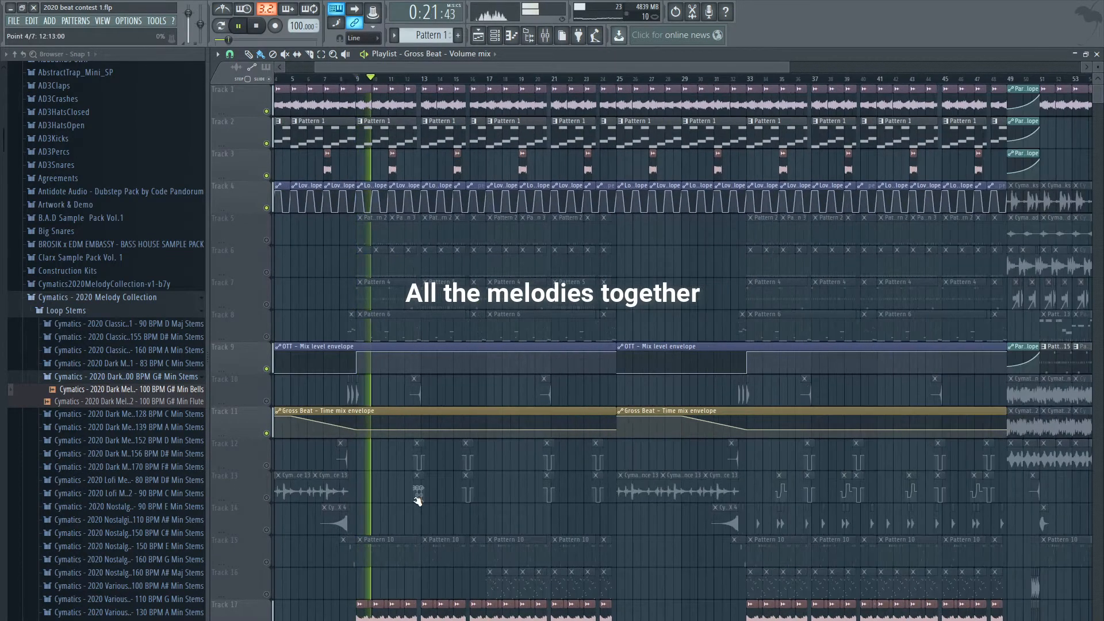
scroll(413, 502, "down", 4)
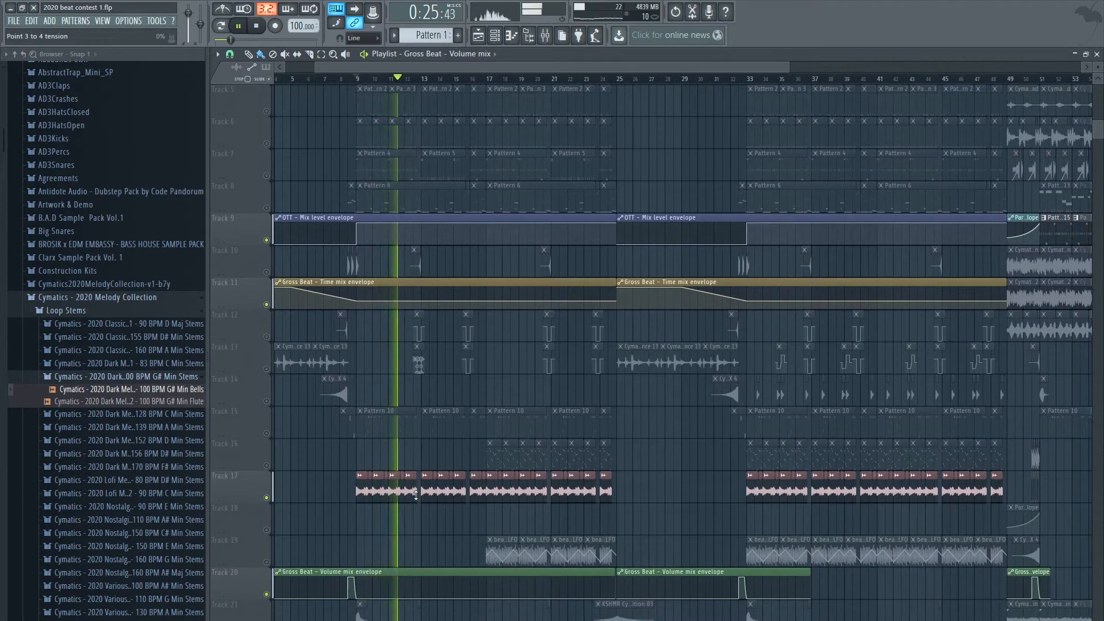
scroll(416, 494, "up", 4)
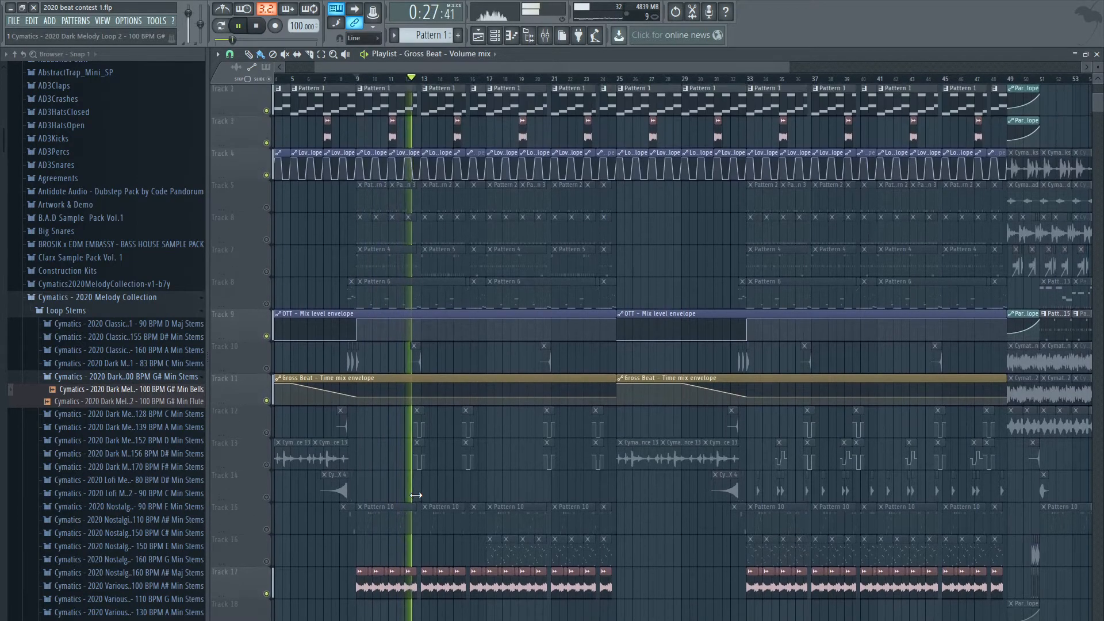
scroll(418, 494, "down", 10)
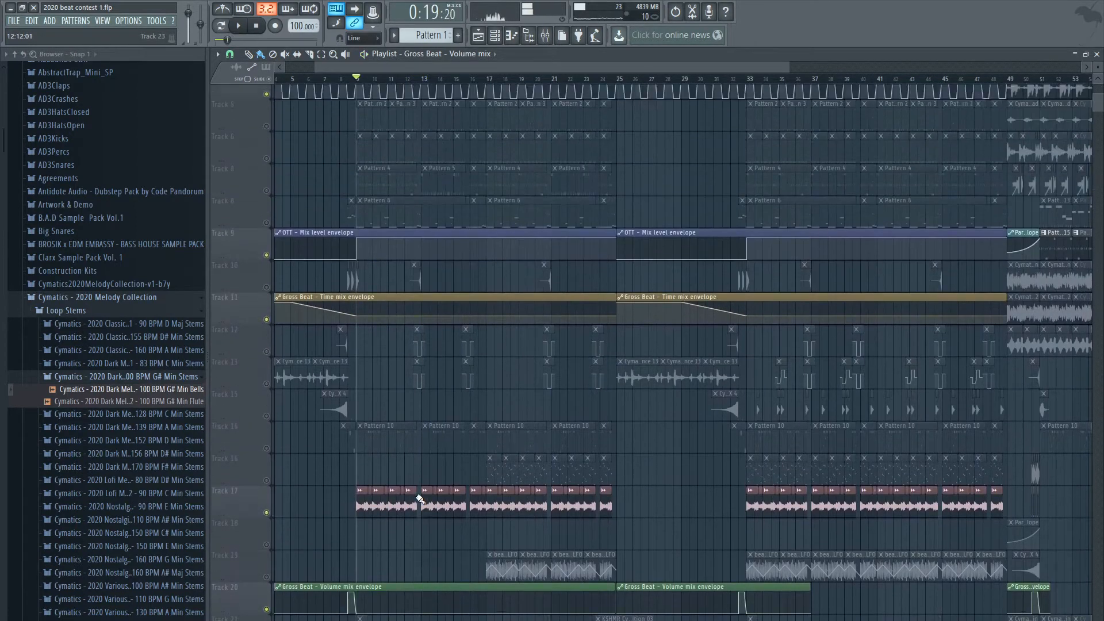
scroll(414, 493, "up", 4)
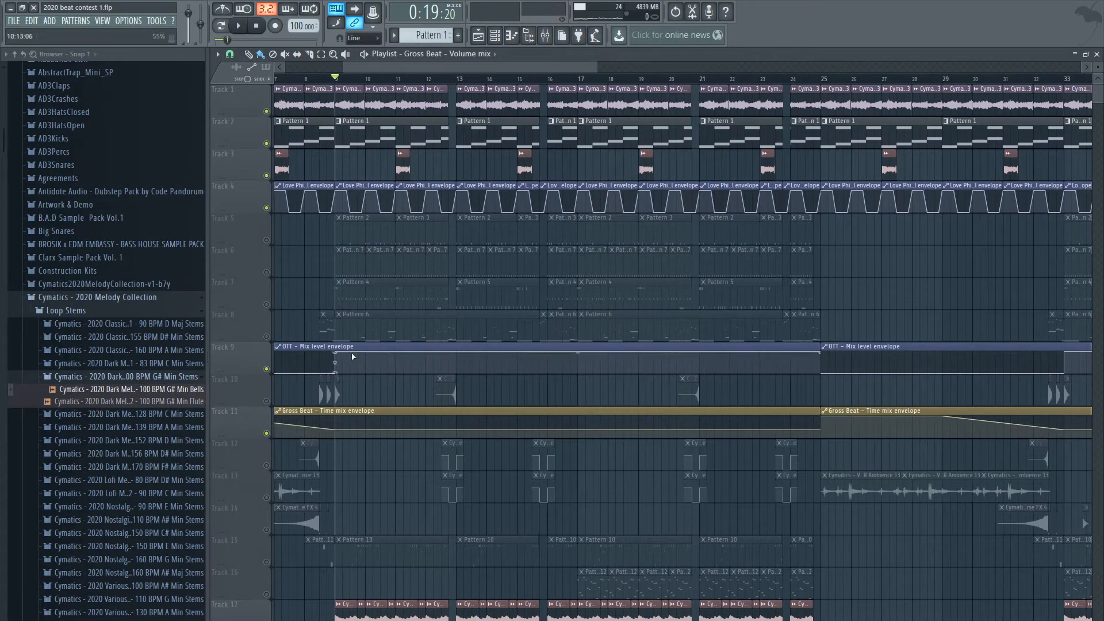
Solo the Pattern 2 and Pattern 3 drum track and view Pattern 2's VYPR Hard Kick 9 notes in the piano roll
right_click(266, 336)
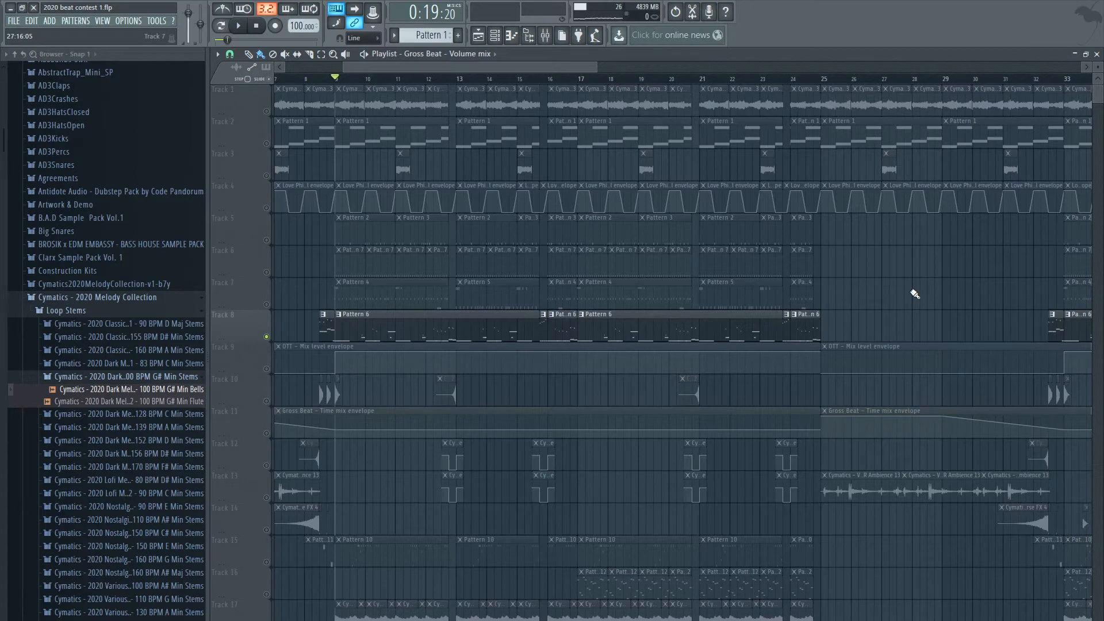
scroll(344, 339, "up", 2)
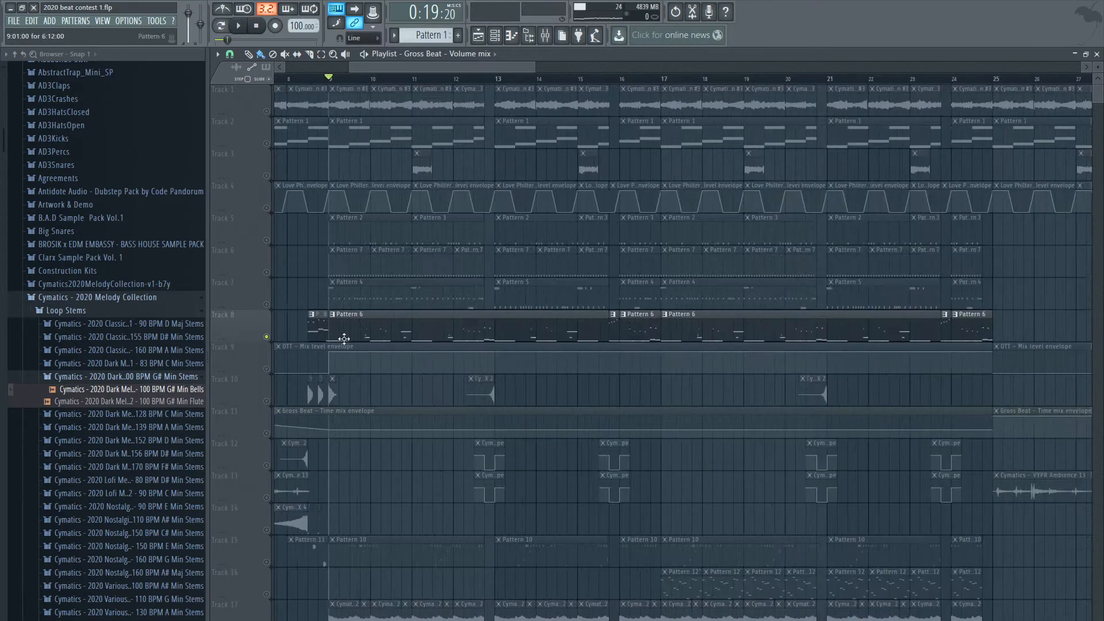
right_click(265, 240)
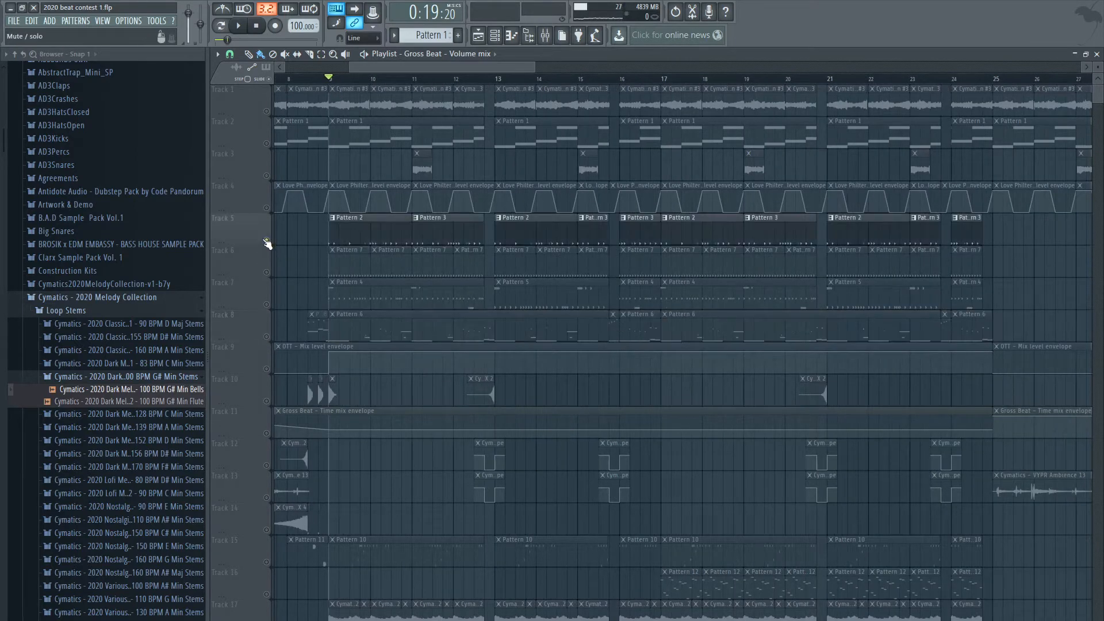
double_click(388, 238)
key("space")
key("space")
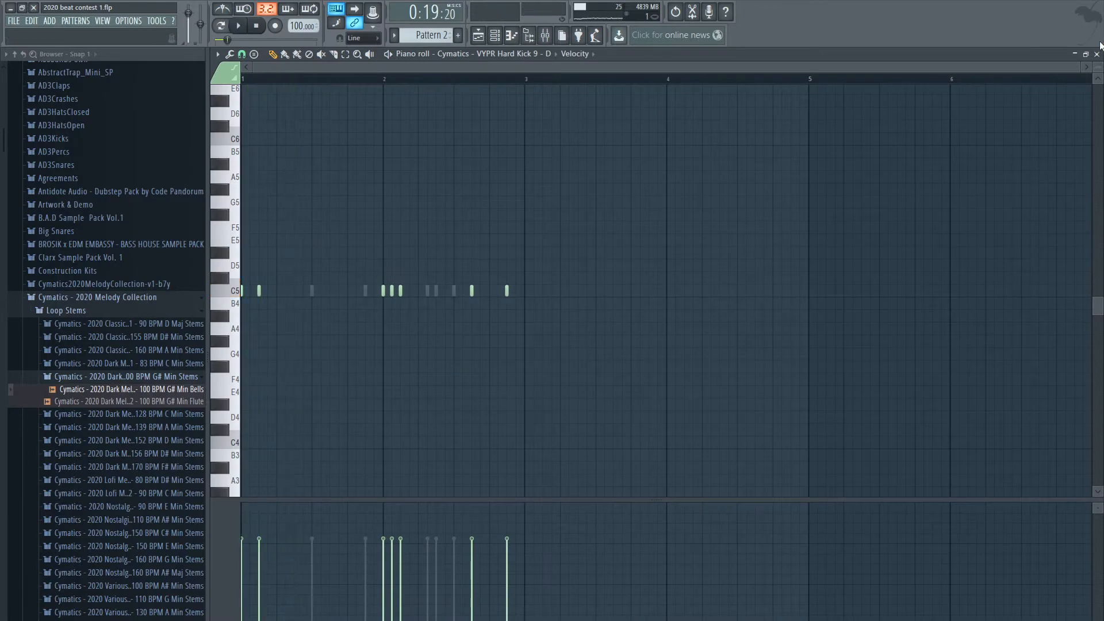
left_click(1097, 53)
Open the VYPR Hard Kick 9 channel settings and bring up the kick's mixer insert
left_click(396, 482)
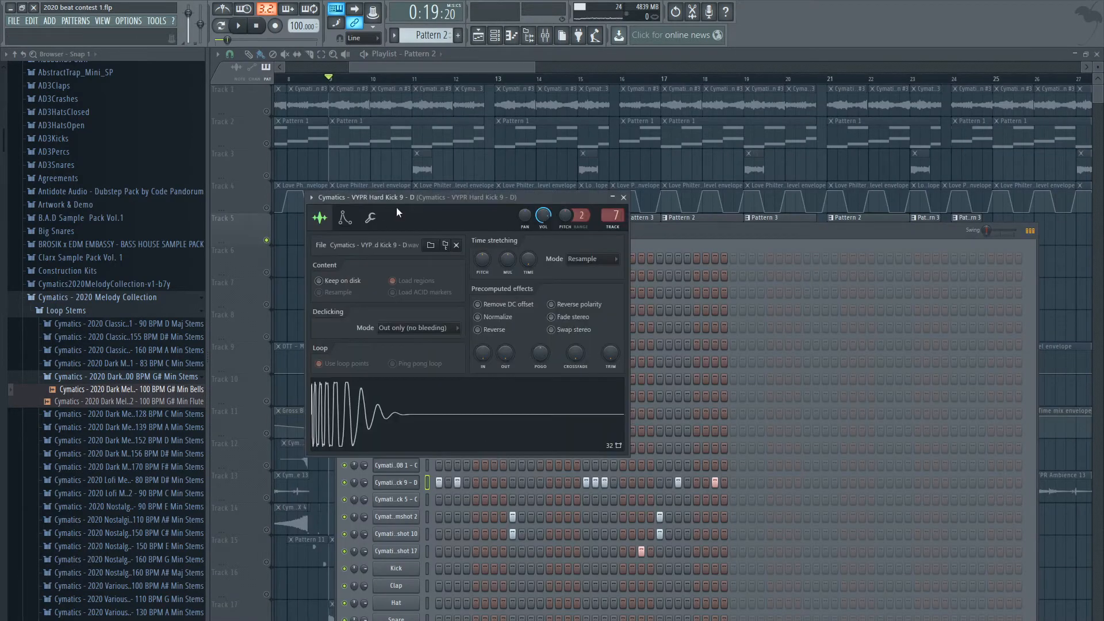
left_click(549, 33)
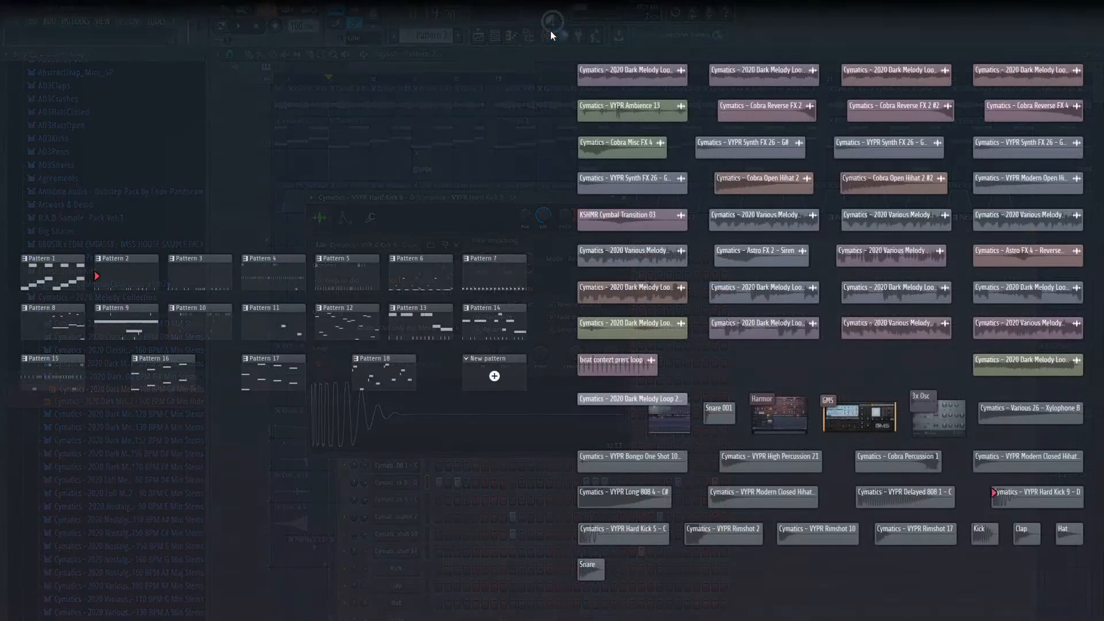
left_click(546, 34)
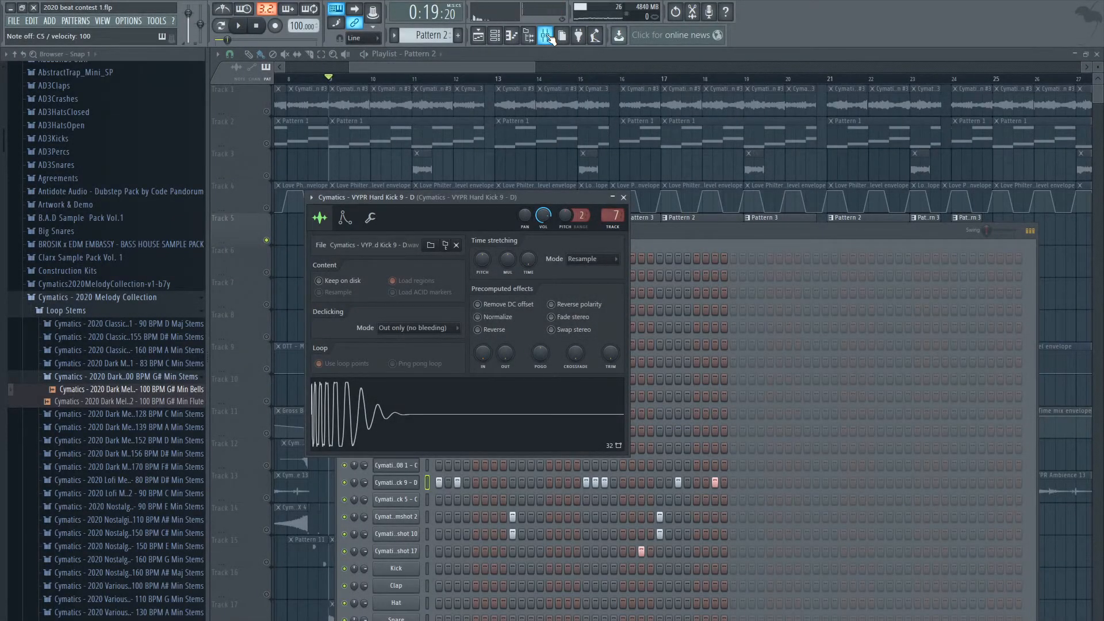
left_click(546, 35)
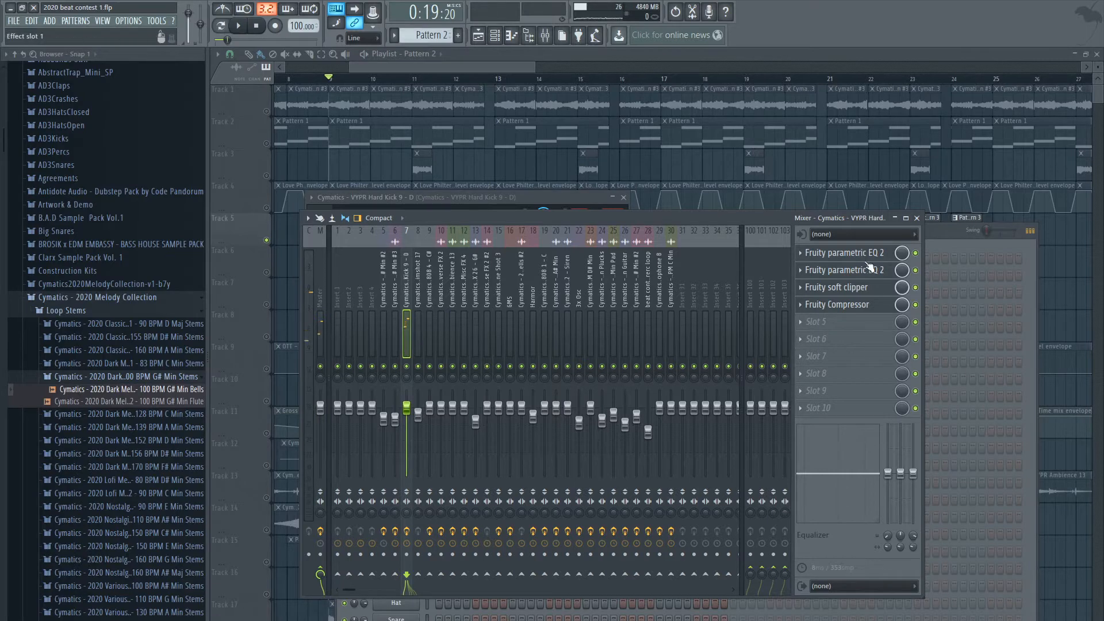
Inspect the kick's two Fruity Parametric EQ 2 instances, soft clipper and Fruity Compressor, and return to the playlist
left_click(843, 253)
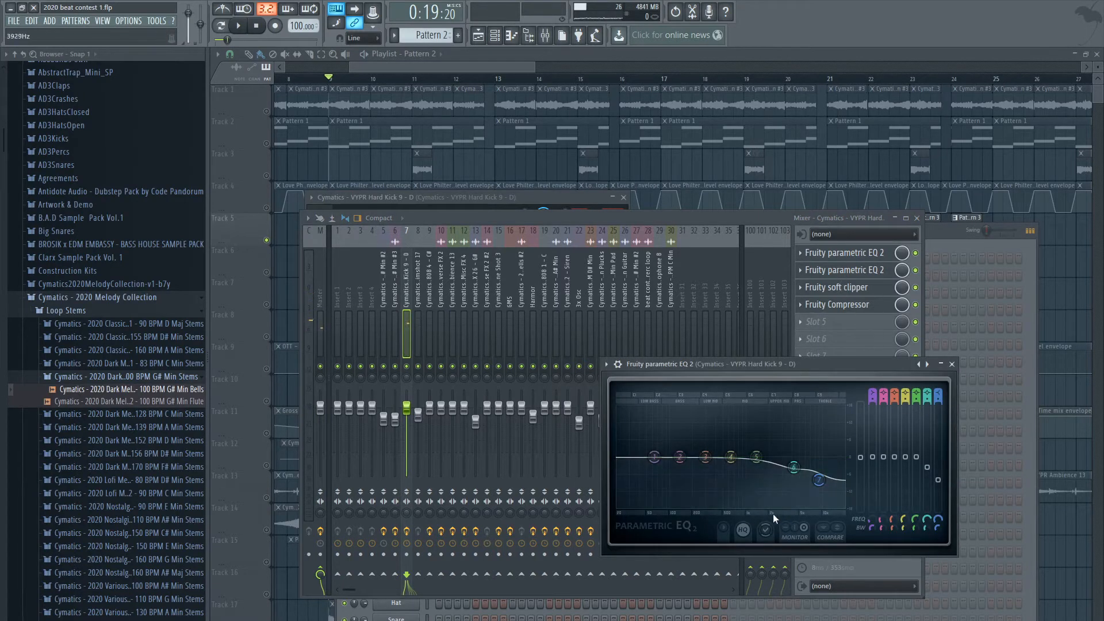
left_click(857, 279)
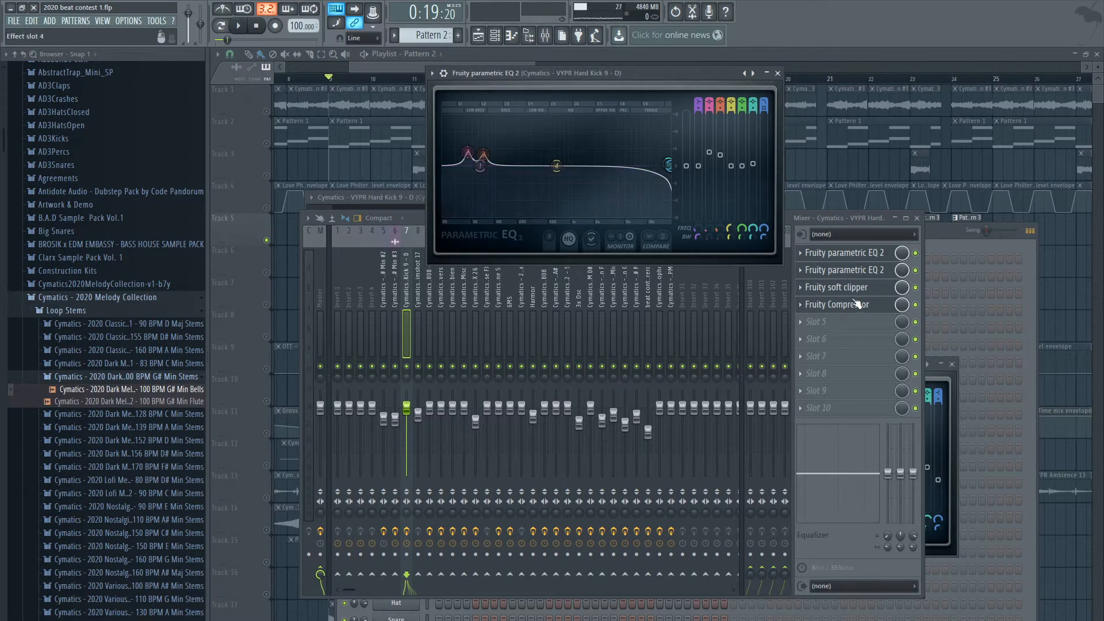
left_click(837, 287)
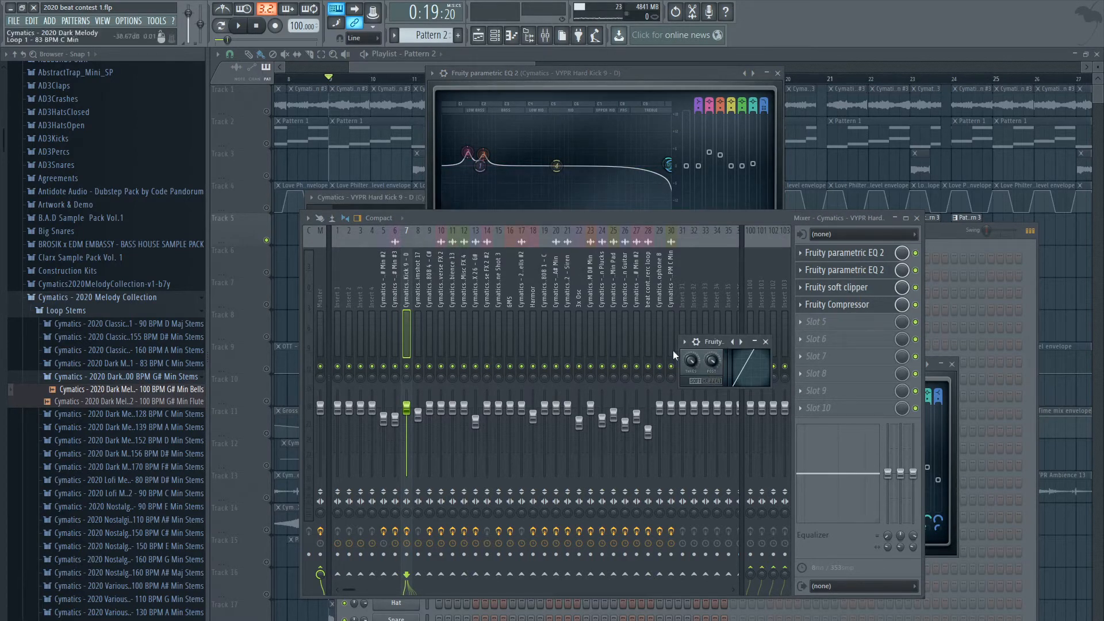
left_click(845, 304)
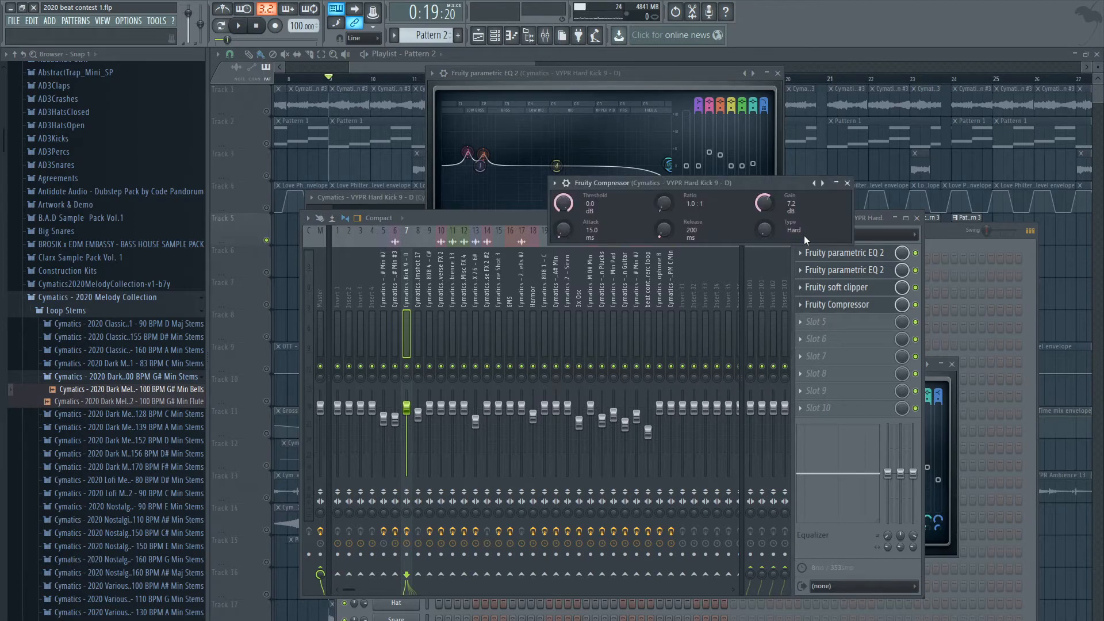
left_click(393, 65)
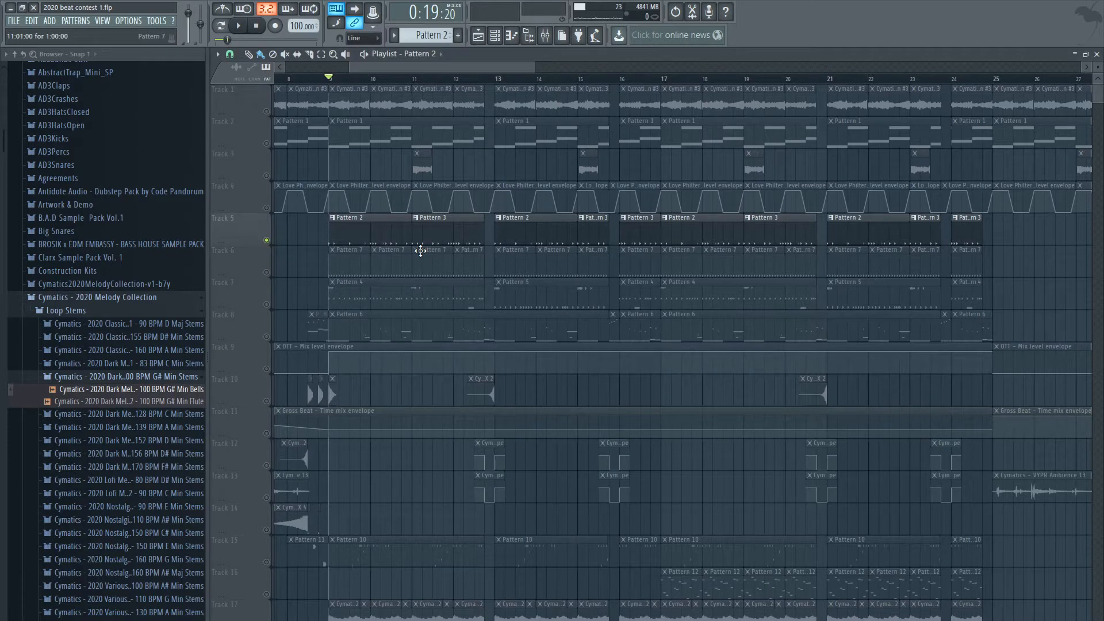
Play Pattern 2's VYPR Hard Kick 9 notes in the piano roll and return to the playlist
double_click(373, 236)
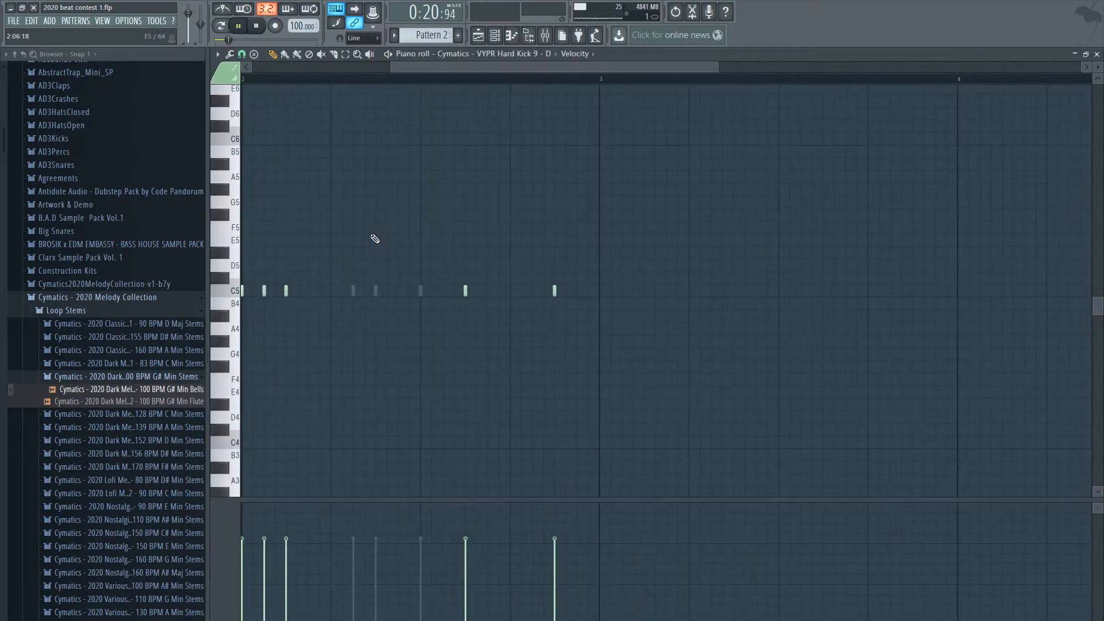
scroll(506, 229, "down", 3)
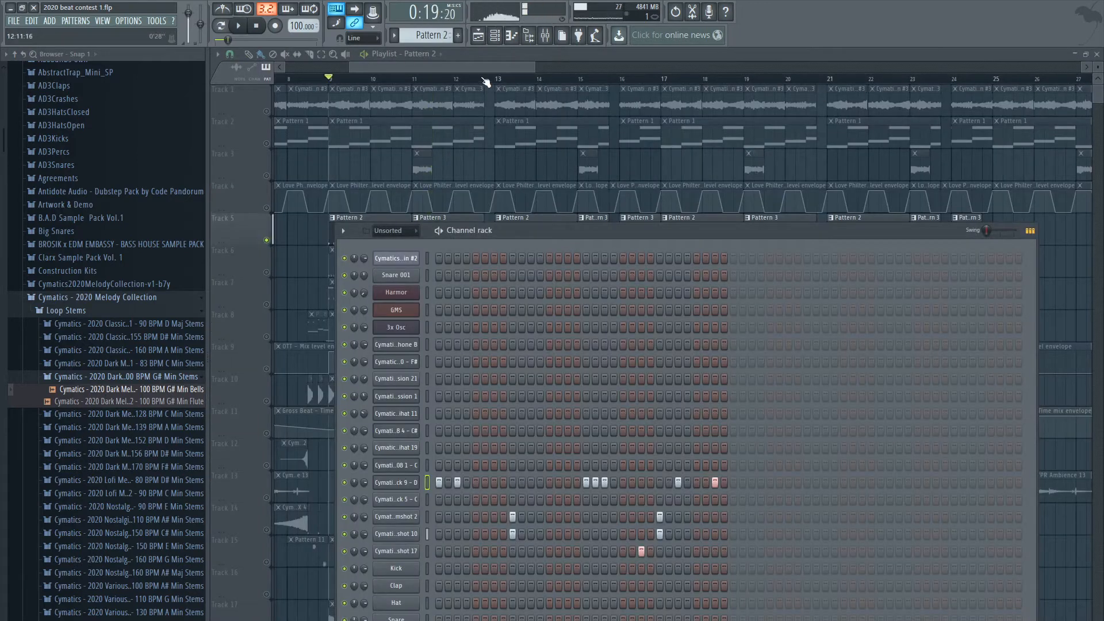
key("F6")
Play Pattern 3's VYPR Hard Kick 9 notes in the piano roll and delete the kick note on beat 4 of bar 2
double_click(441, 231)
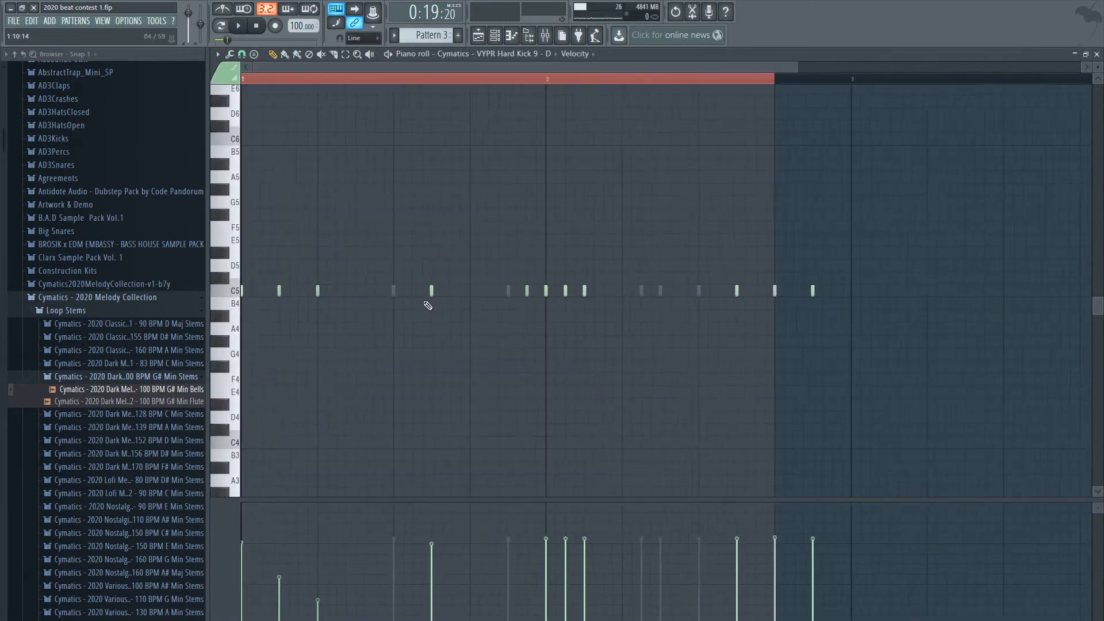
scroll(426, 304, "down", 2)
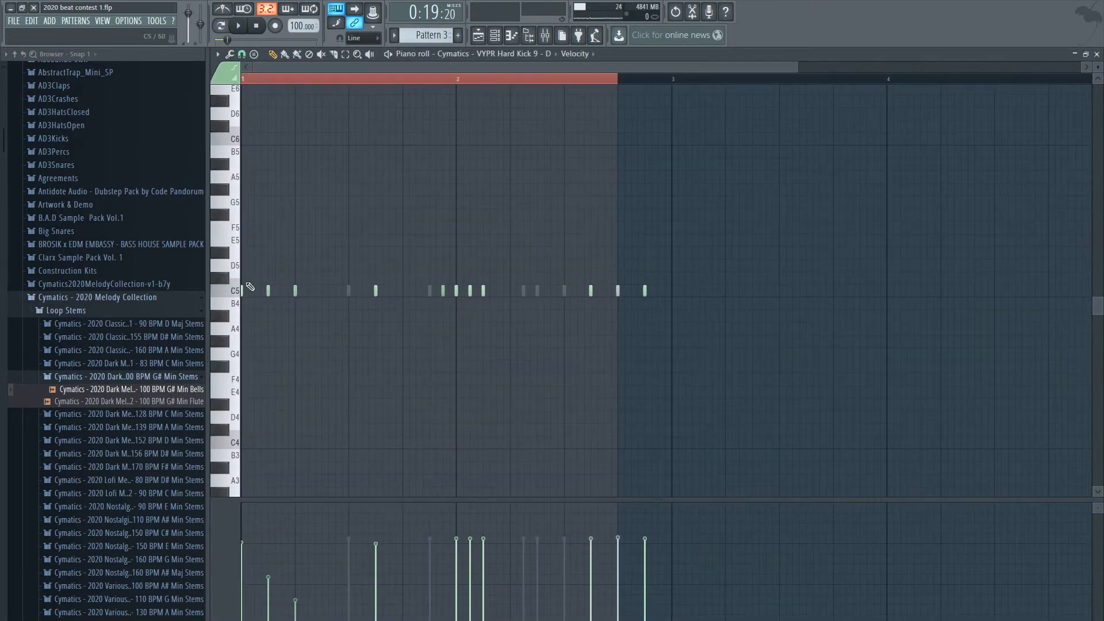
key("space")
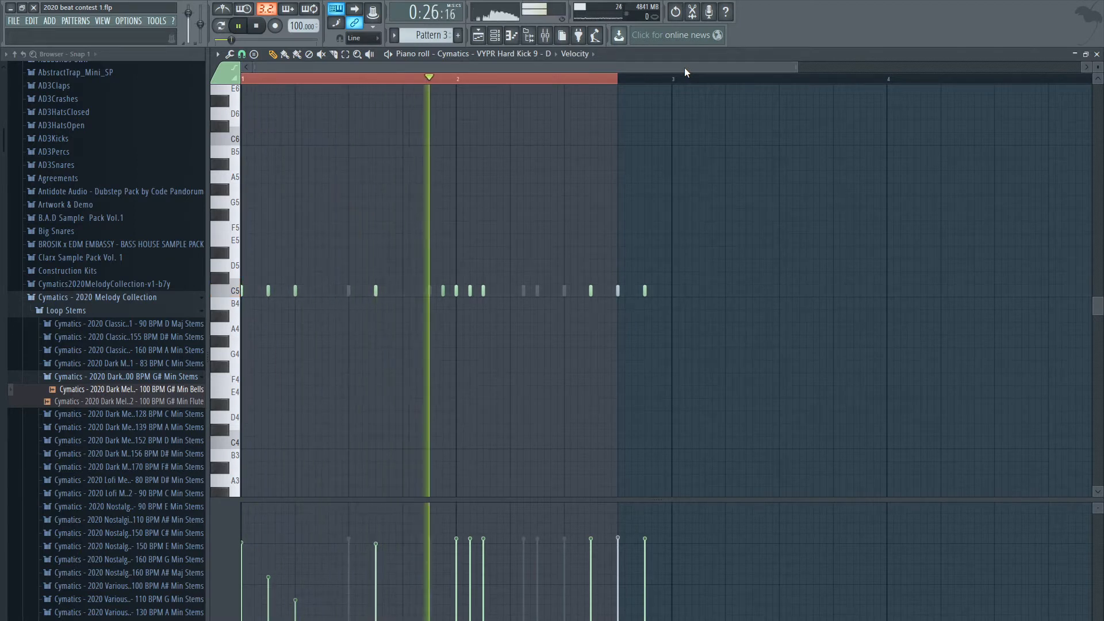
key("space")
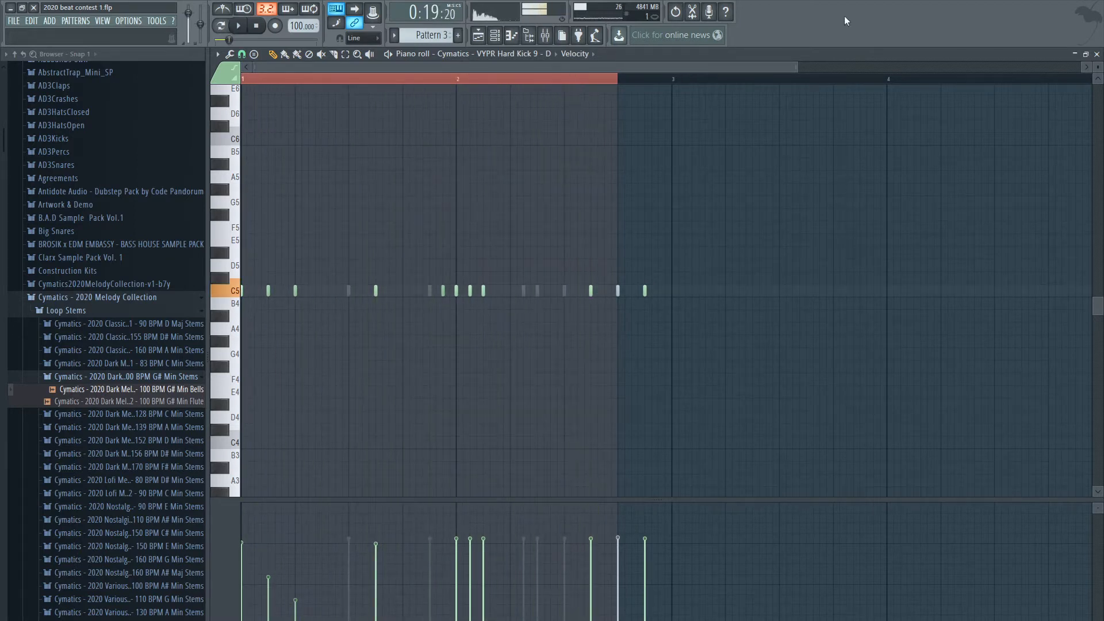
left_click(619, 291)
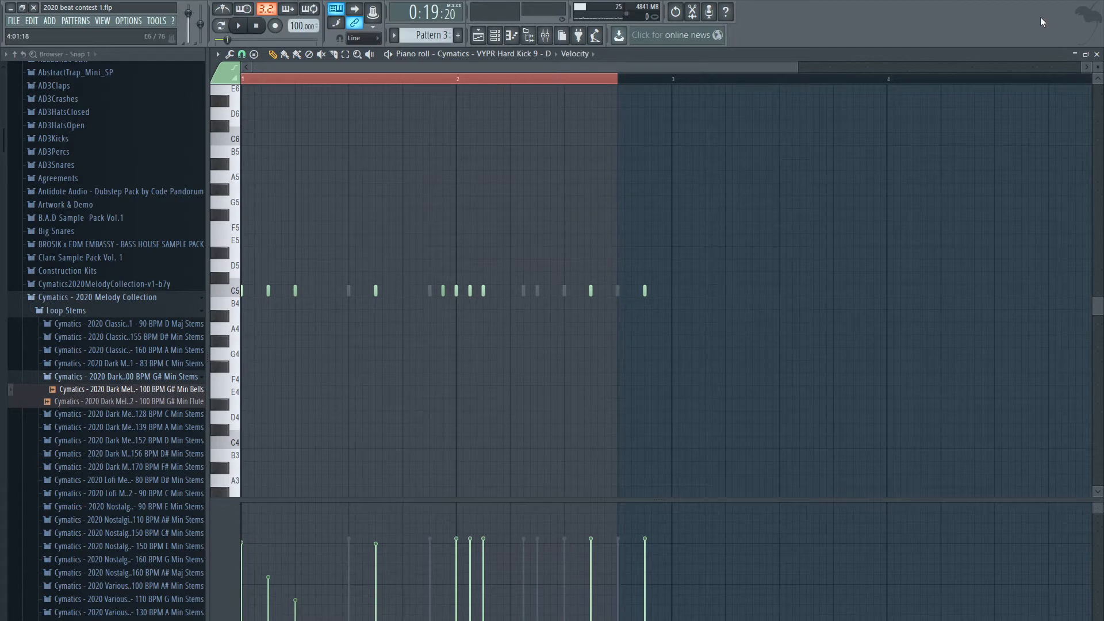
left_click(1097, 54)
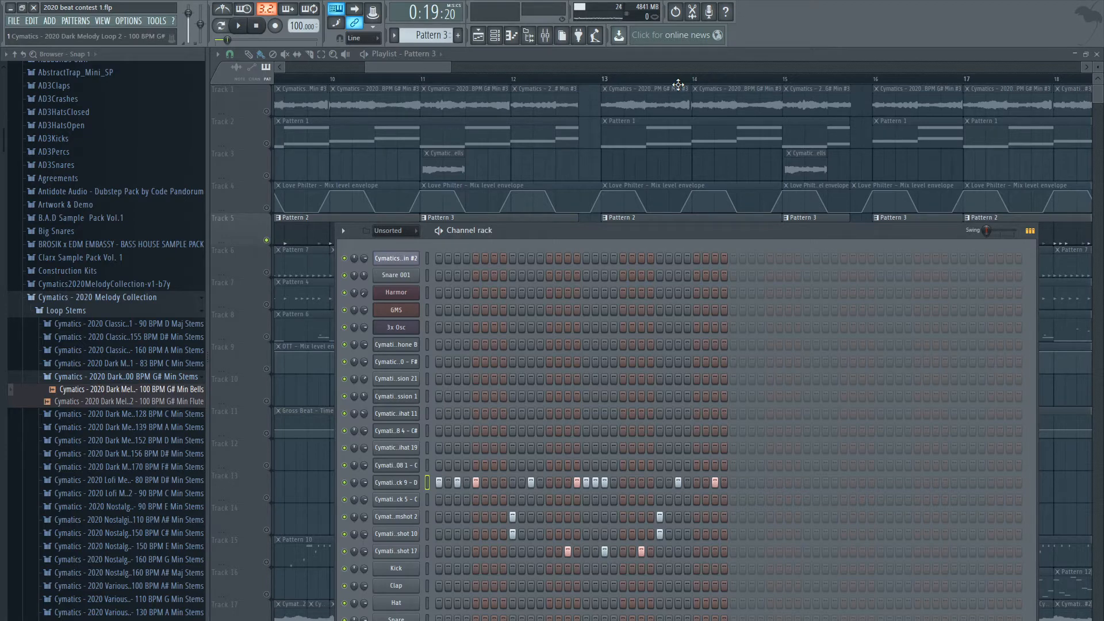
Play the soloed Pattern 2 and Pattern 3 drum track in the playlist from bar 9
left_click_drag(419, 66, 404, 67)
scroll(452, 207, "down", 3)
key("space")
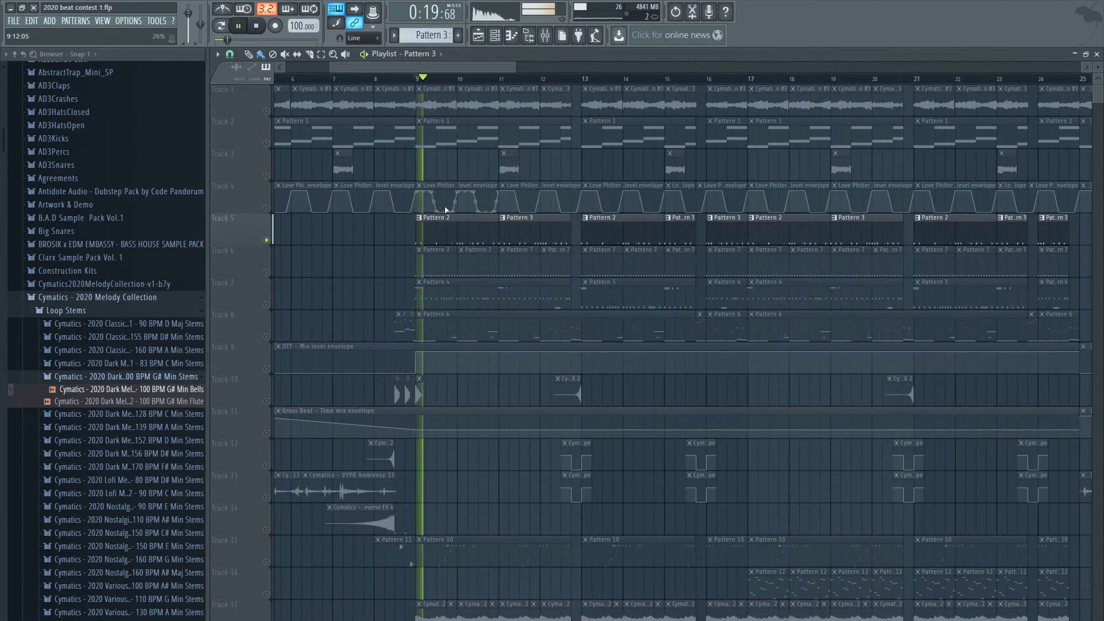
scroll(467, 250, "up", 2)
key("space")
Review Pattern 2's kick notes in the piano roll and its one-shot channels in the channel rack, and return to the playlist
left_click(423, 232)
double_click(423, 232)
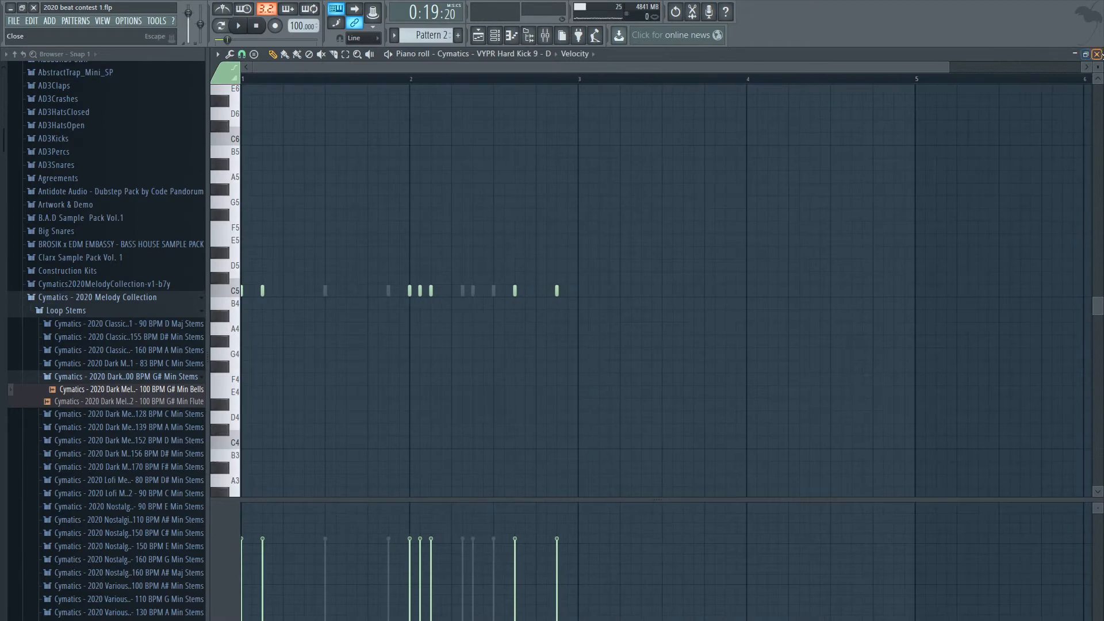
left_click(1097, 54)
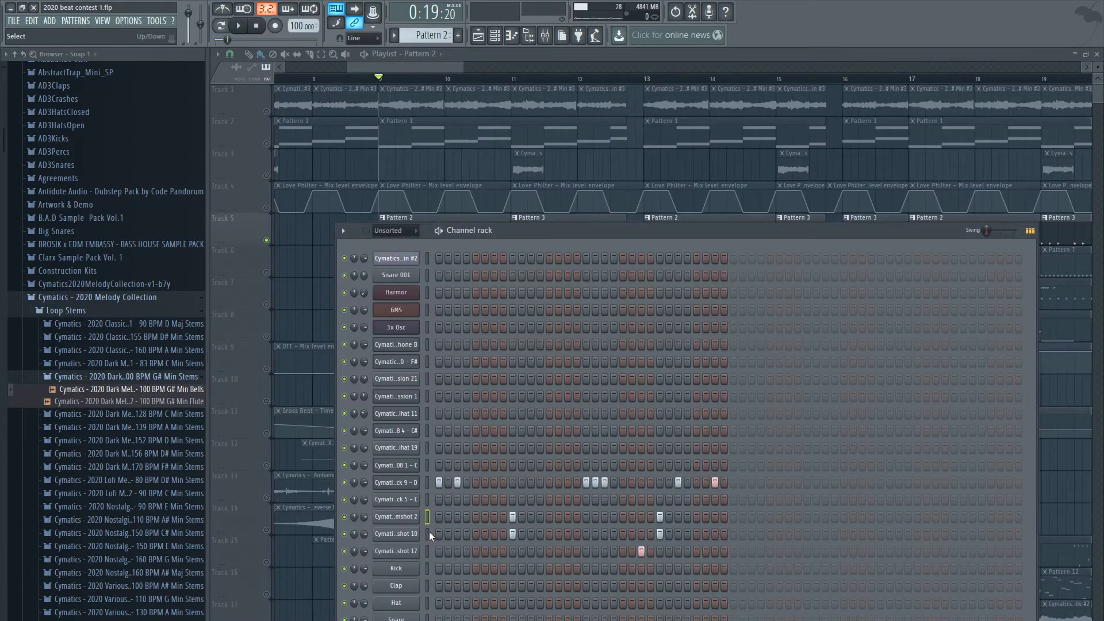
left_click(426, 550)
left_click_drag(426, 65, 431, 66)
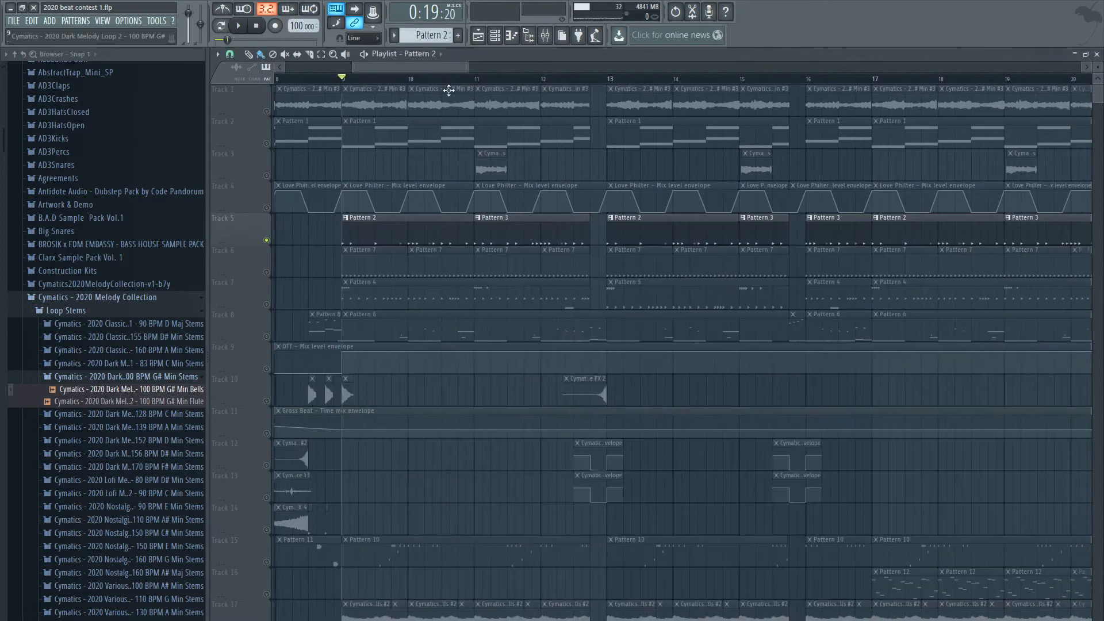
Solo Track 6 and open Pattern 7's VYPR Modern Closed Hihat 11 notes in the piano roll
scroll(310, 297, "up", 2)
scroll(365, 296, "up", 2)
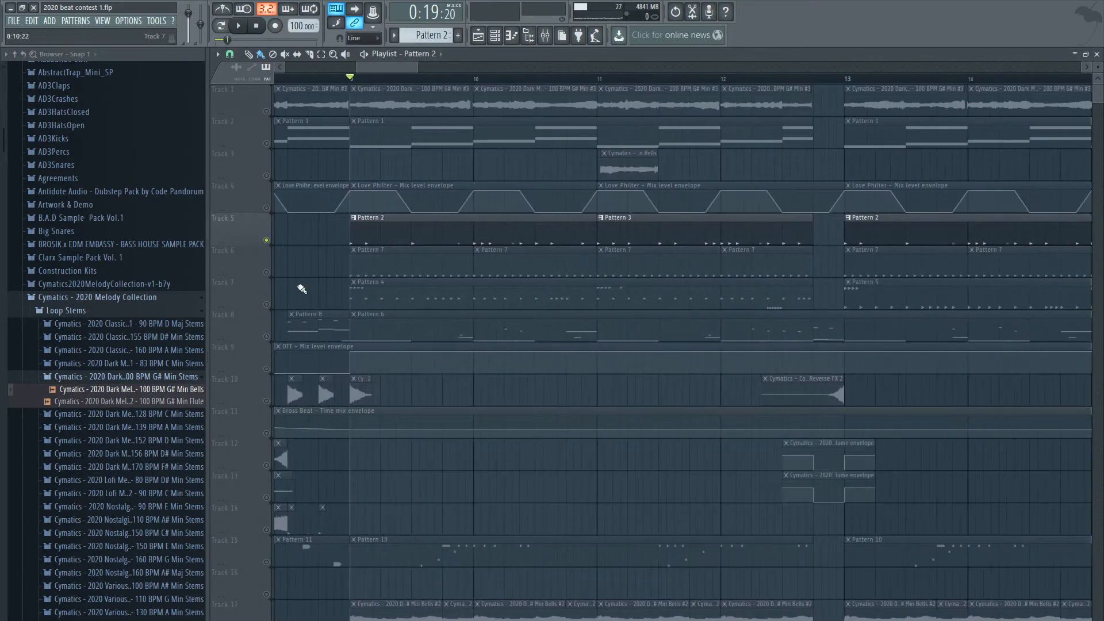
right_click(267, 272)
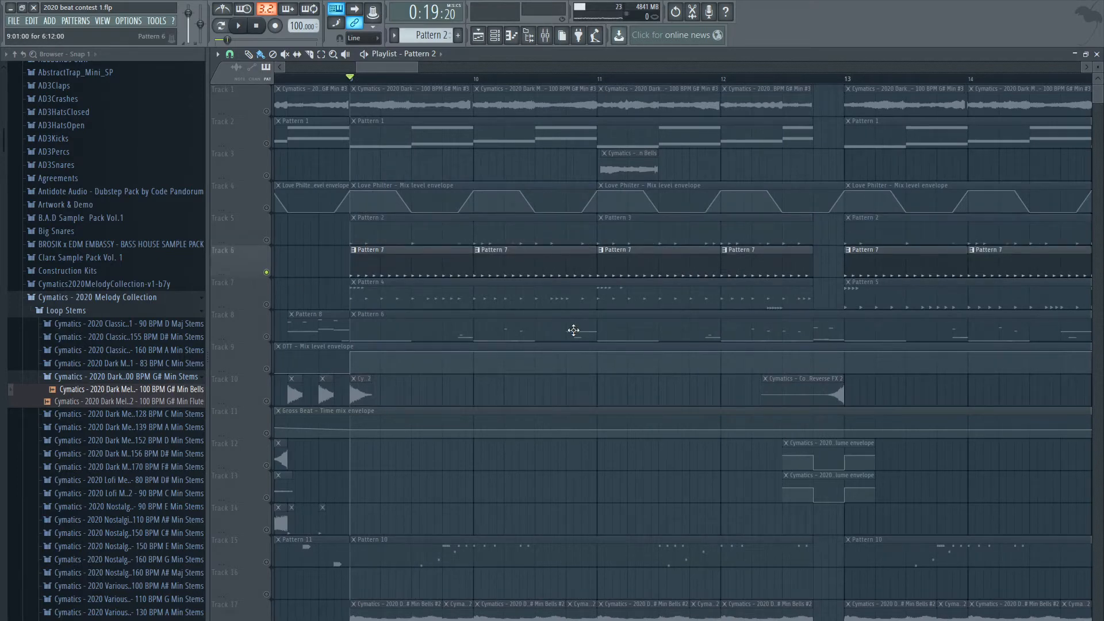
double_click(397, 268)
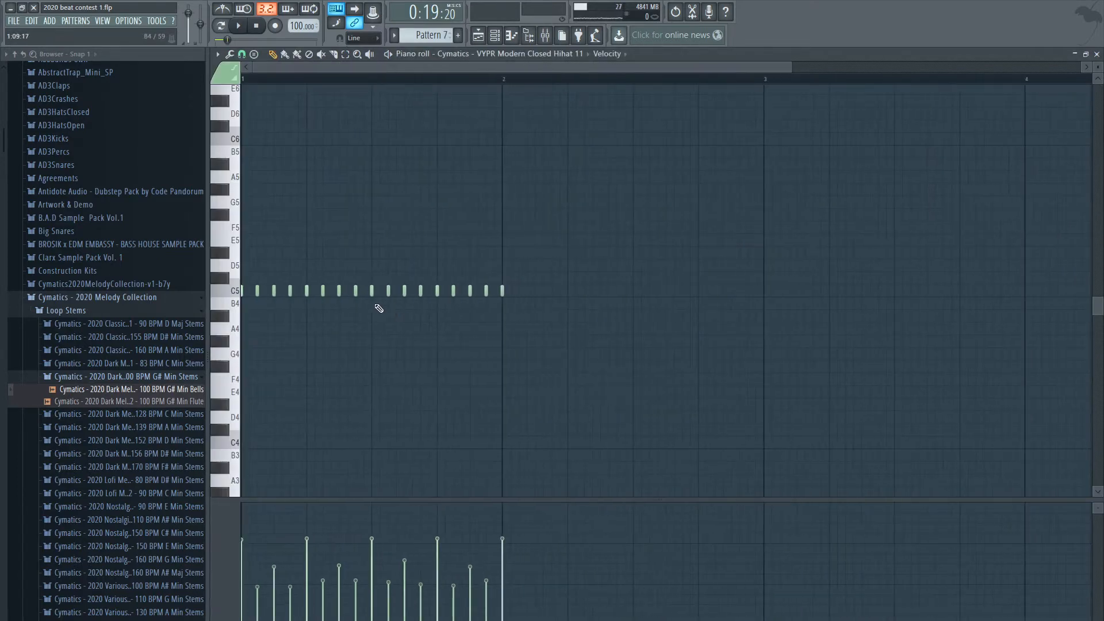
Delete the extra hi-hat note at the start of bar 2, play Pattern 7's hi-hats and return to the playlist
key("space")
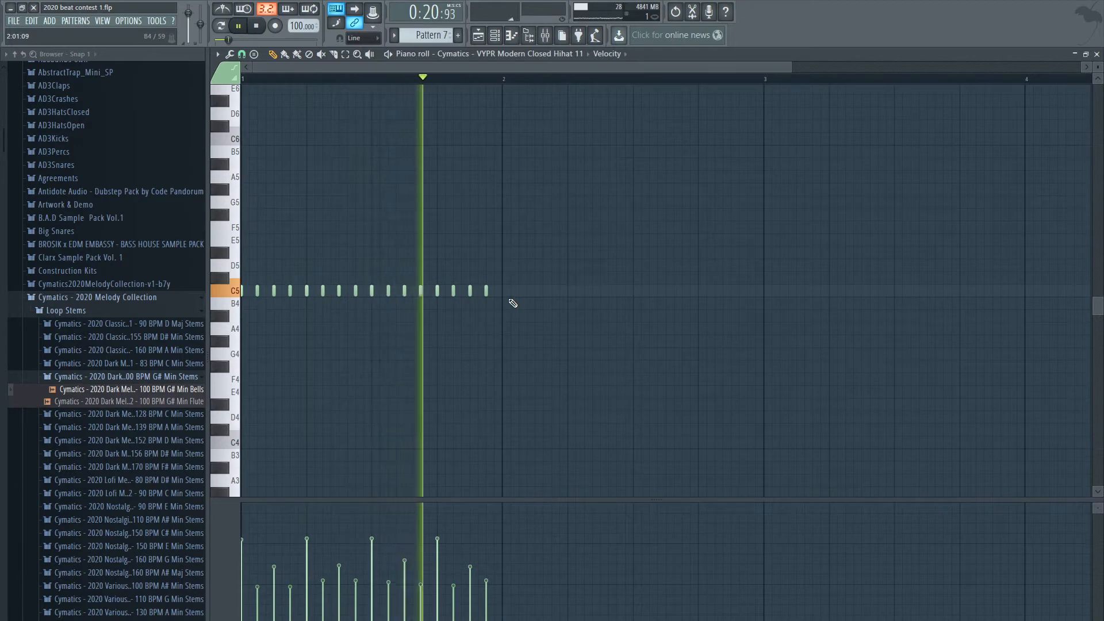
key("space")
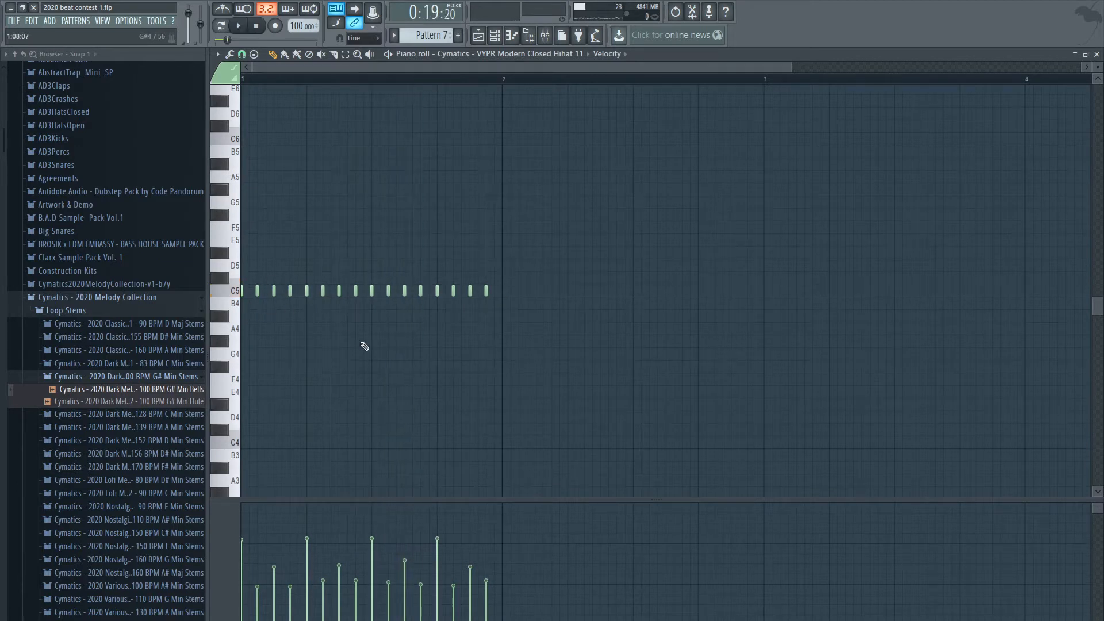
scroll(257, 288, "up", 3)
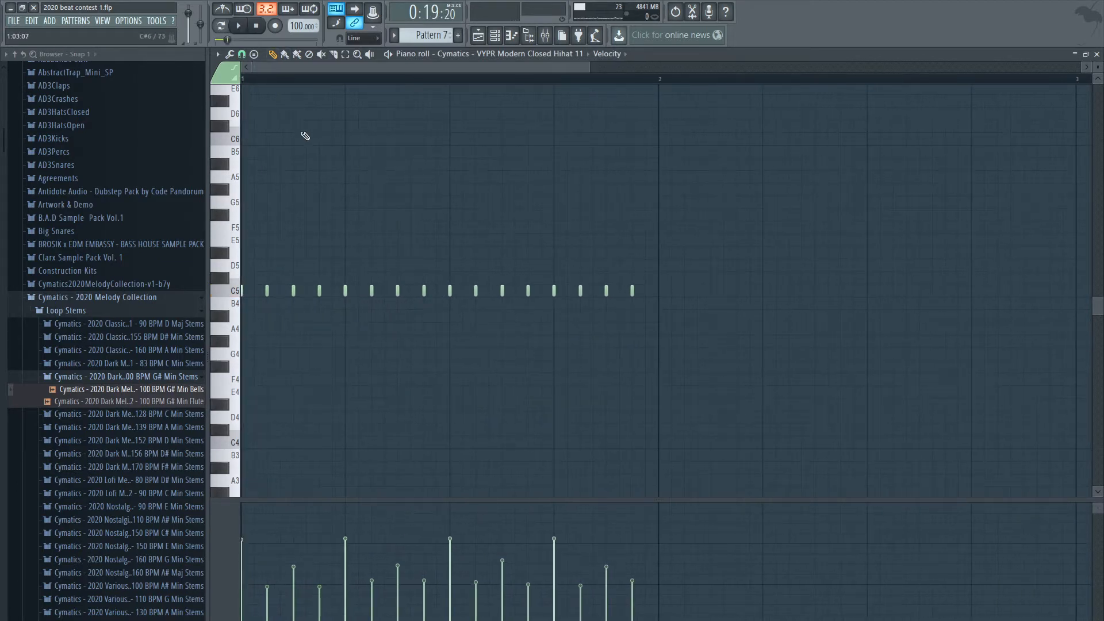
key("space")
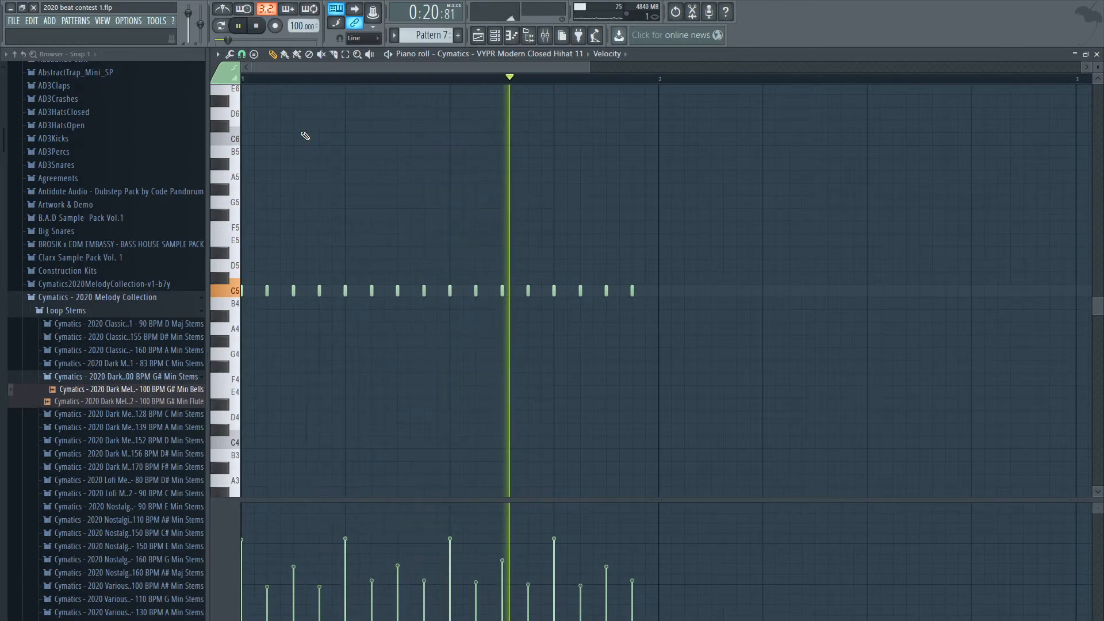
key("space")
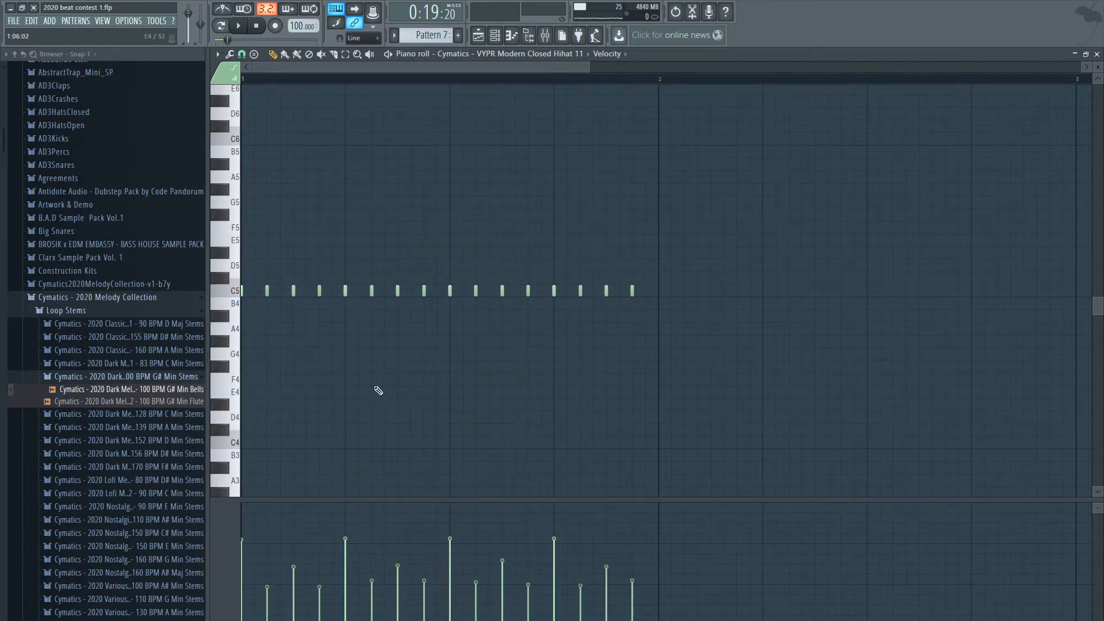
left_click(1096, 54)
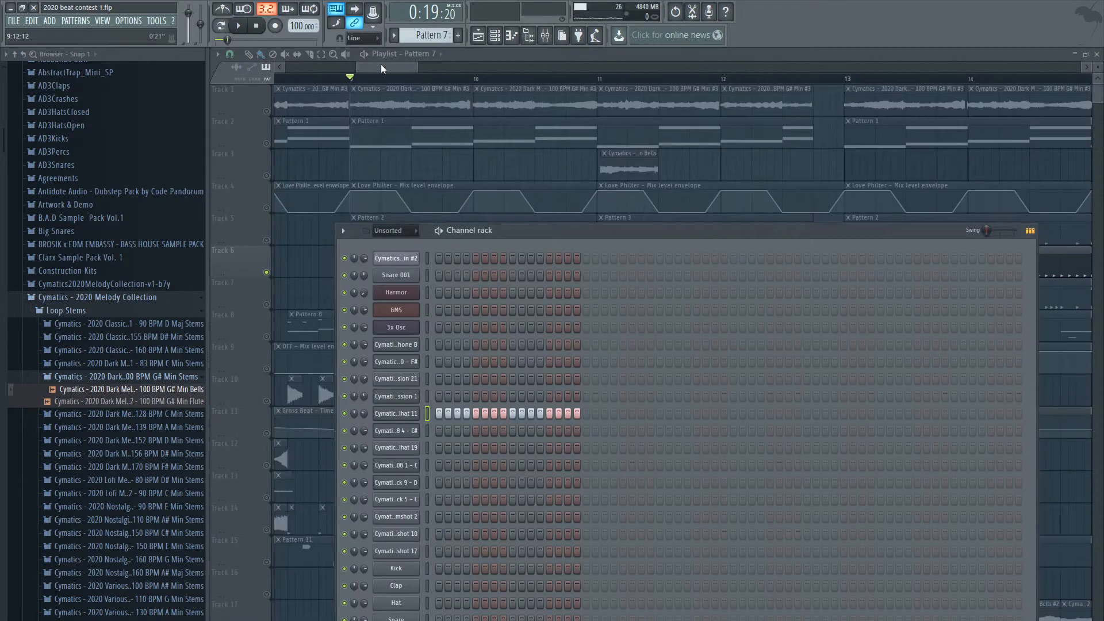
key("F6")
Solo and play Track 7 from bar 9, viewing Pattern 4's VYPR Modern Closed Hihat 19 notes in the piano roll
scroll(351, 310, "up", 3)
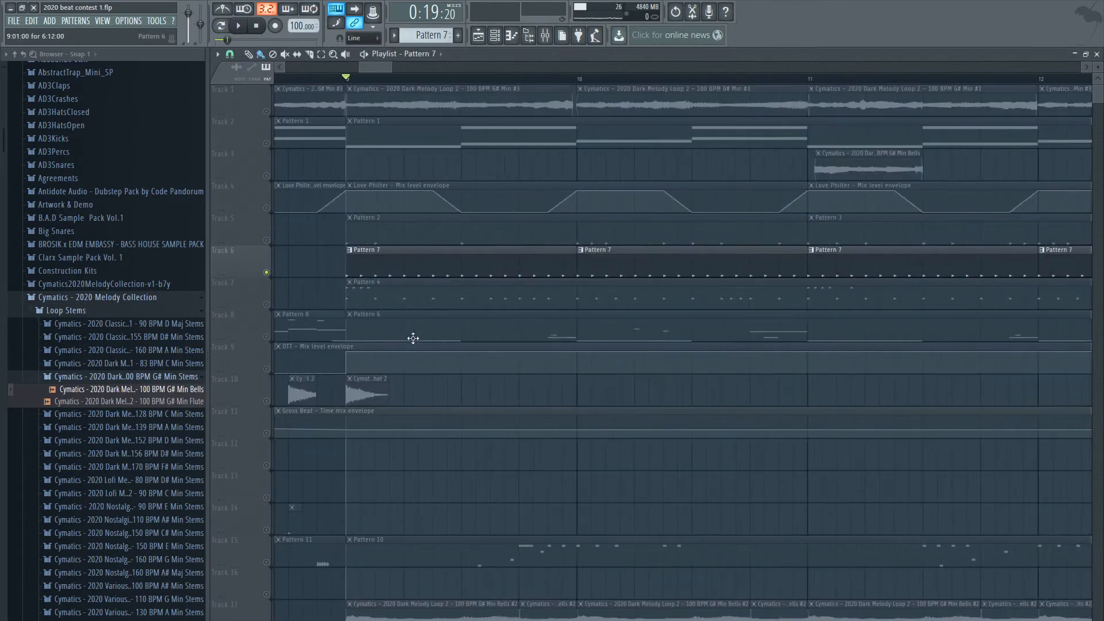
left_click(268, 308)
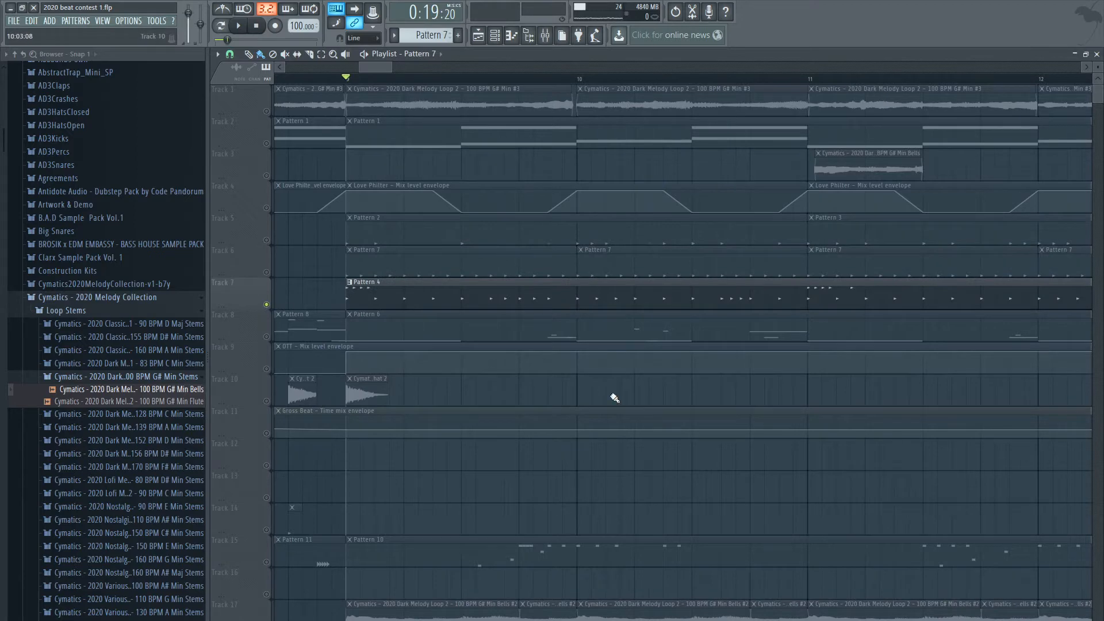
scroll(584, 383, "down", 1)
key("space")
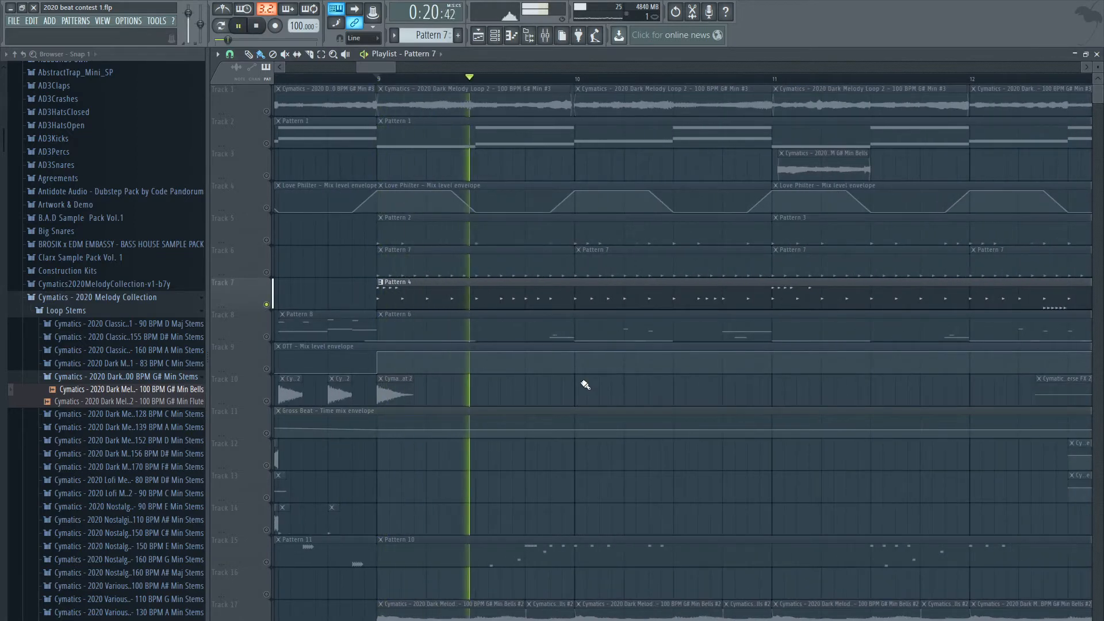
double_click(542, 291)
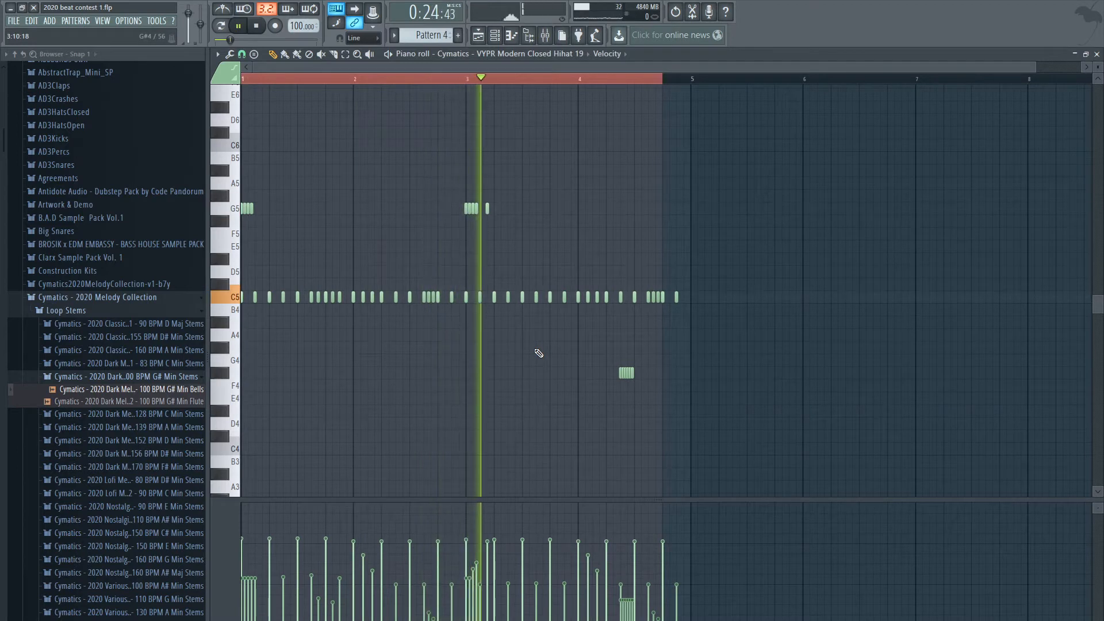
key("space")
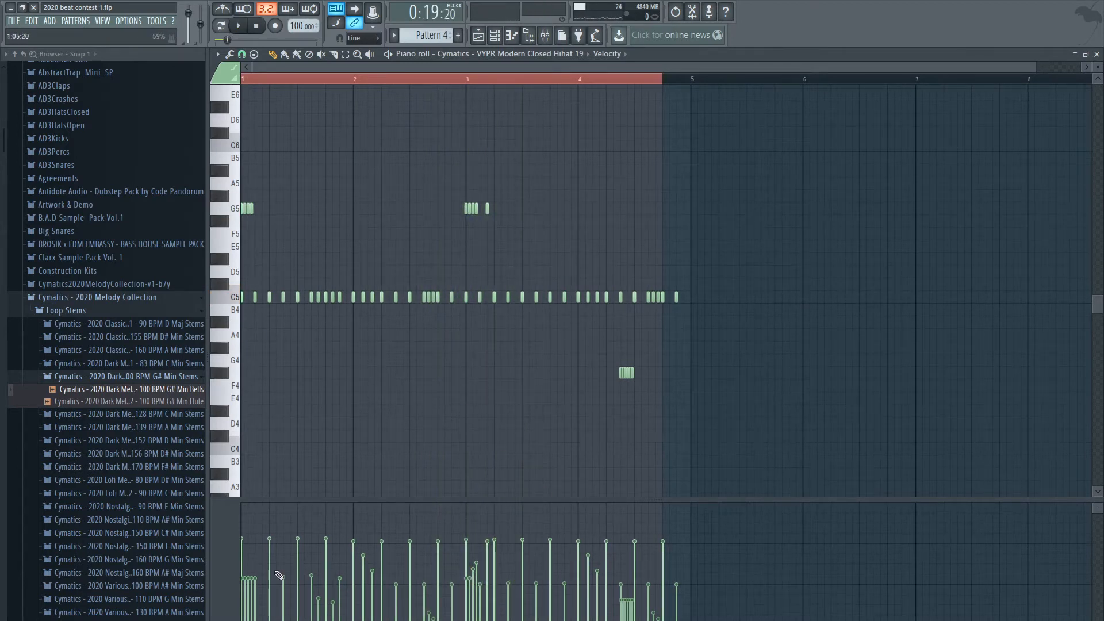
Audition the G5 and F#4 keys used by the hi-hat rolls and display the notes' fine pitch values
left_click(224, 572)
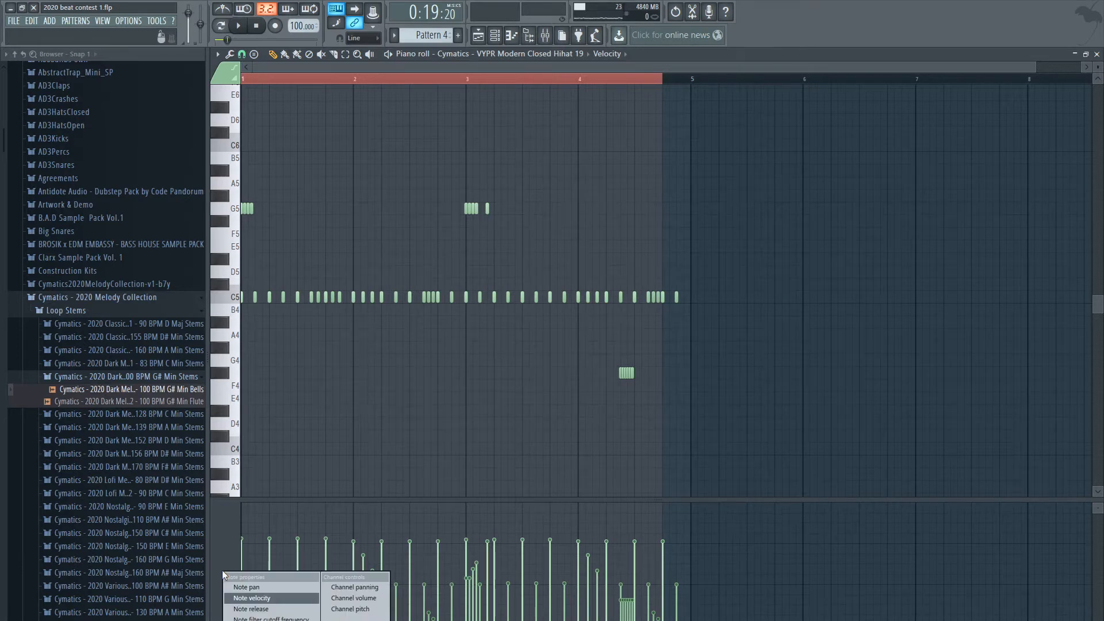
left_click(233, 211)
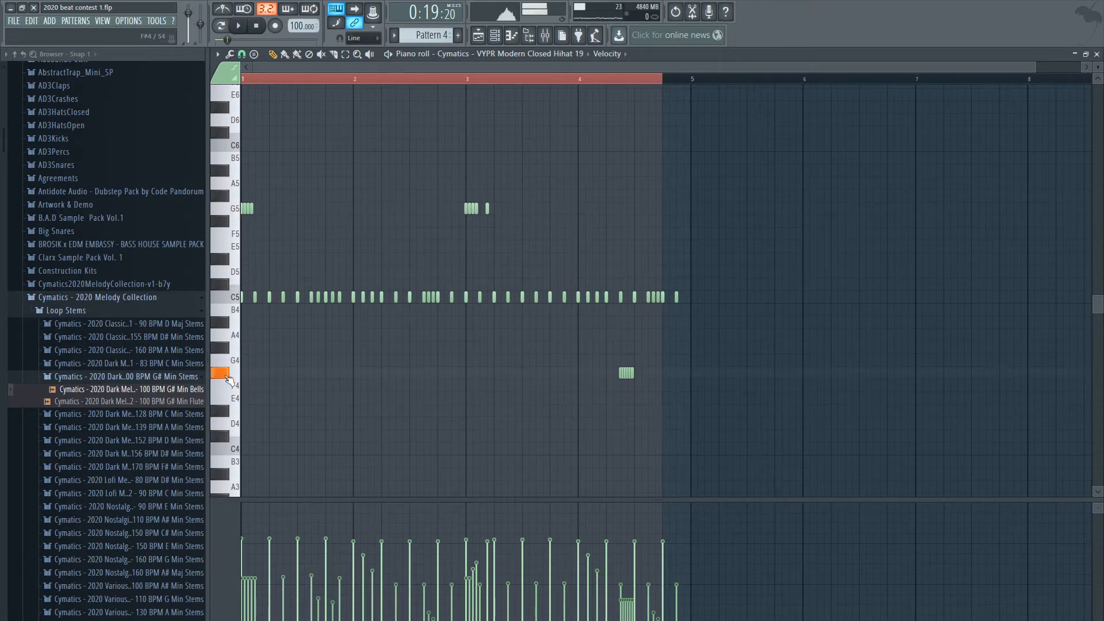
left_click(229, 569)
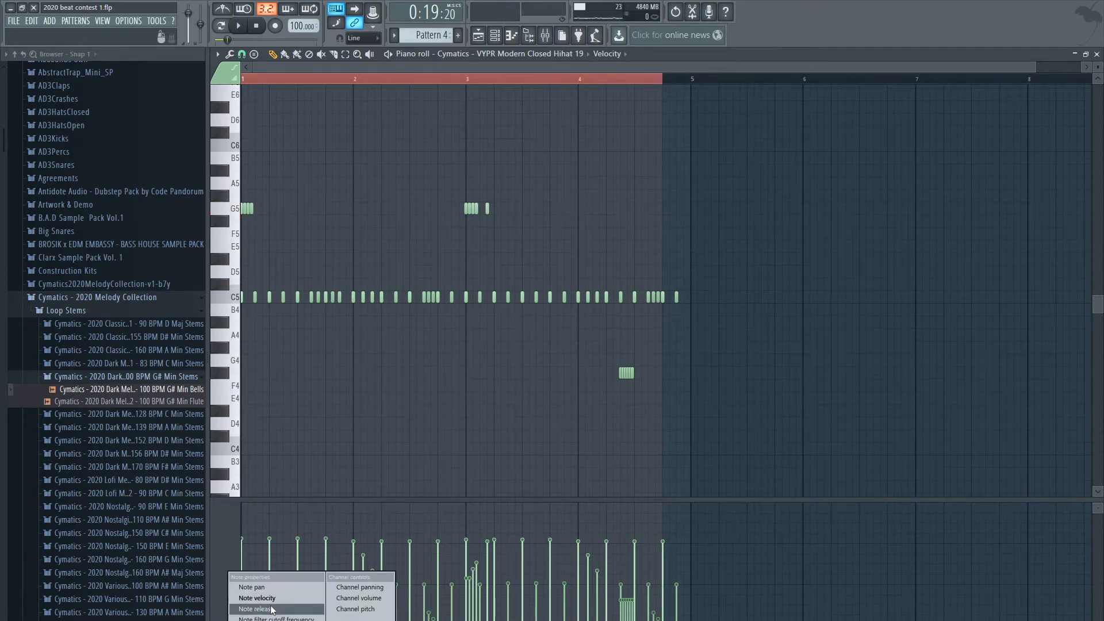
left_click(276, 620)
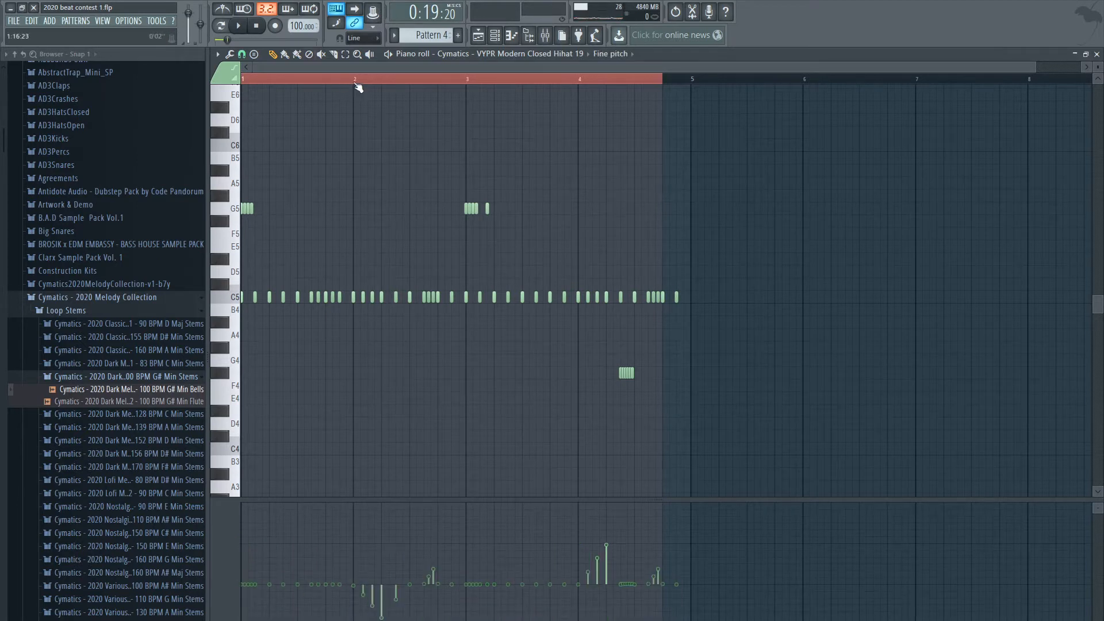
Play Pattern 4 to hear the fine pitch changes on the hi-hat rolls
key("space")
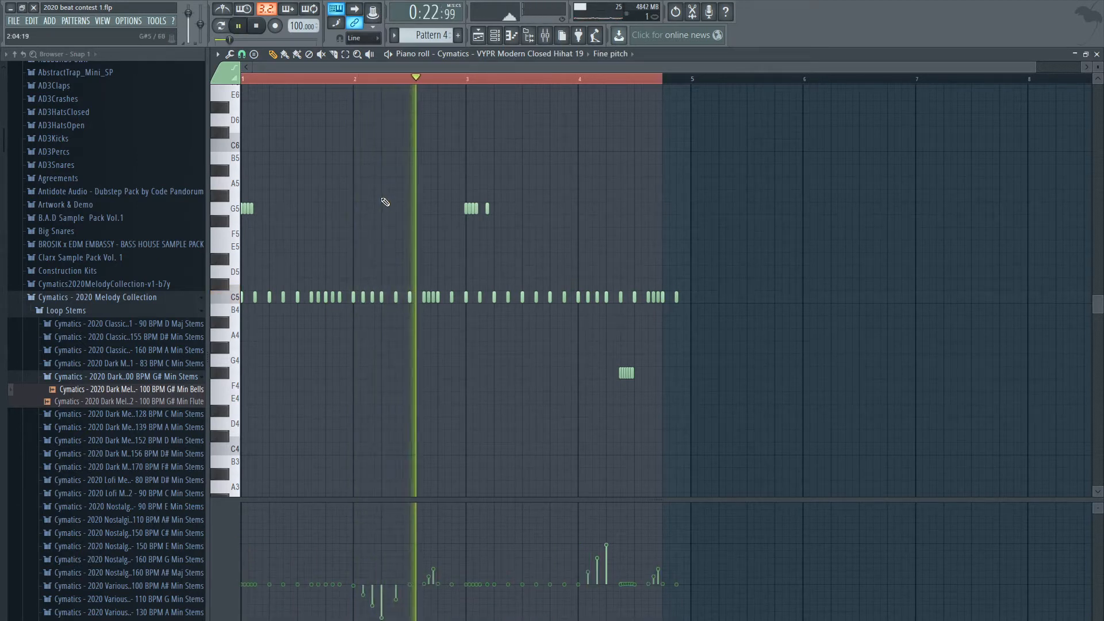
key("space")
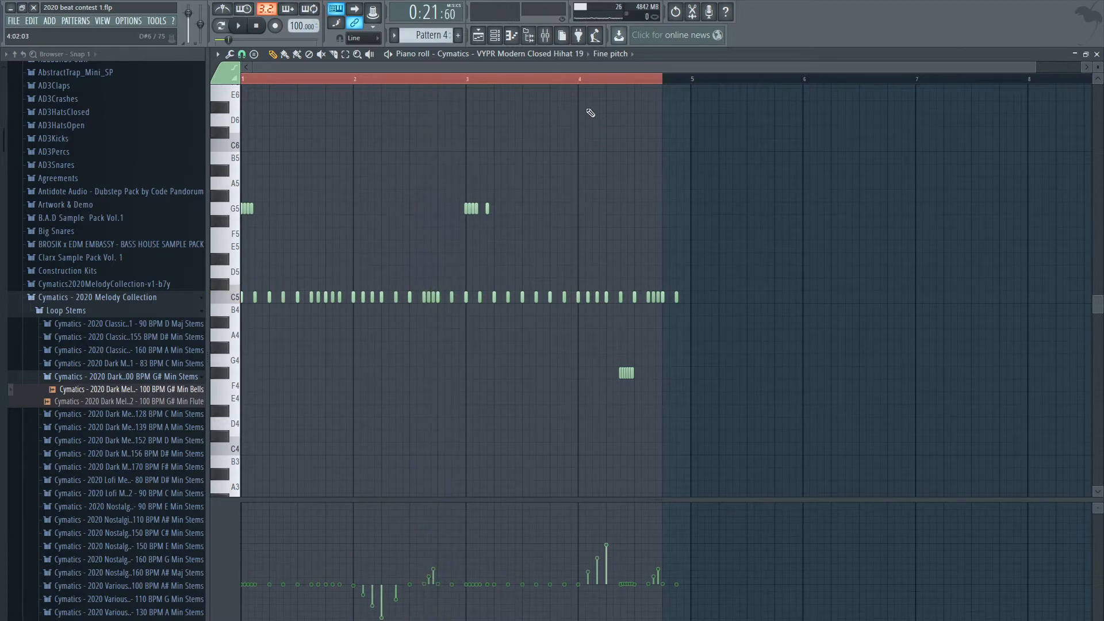
key("space")
Display the pan values of Pattern 4's hi-hat notes and switch playback to pattern mode
left_click(233, 579)
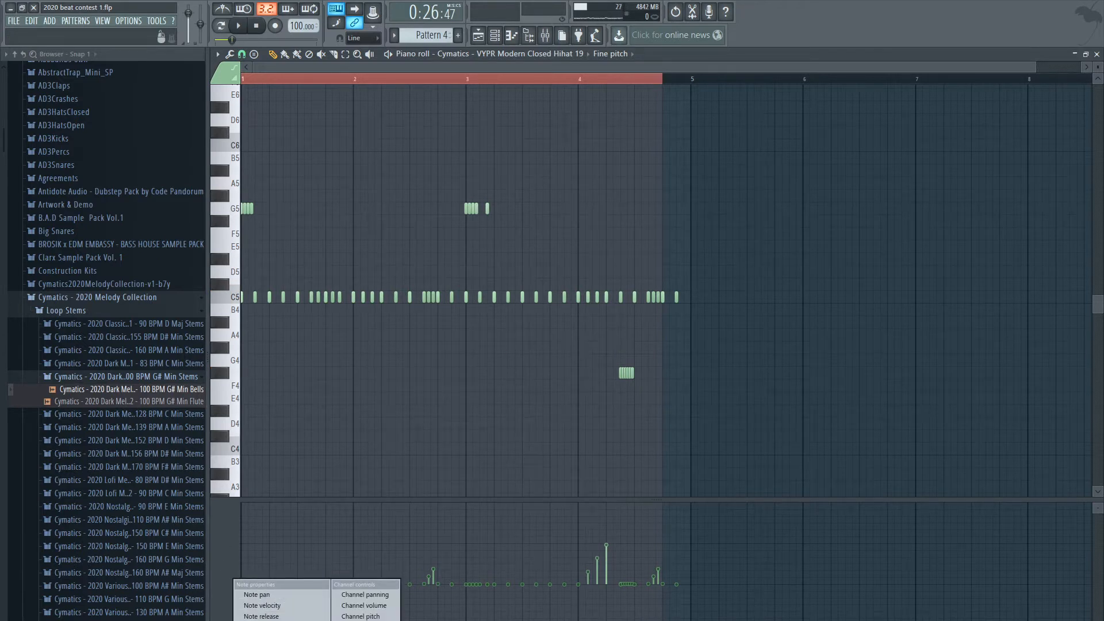
left_click(261, 596)
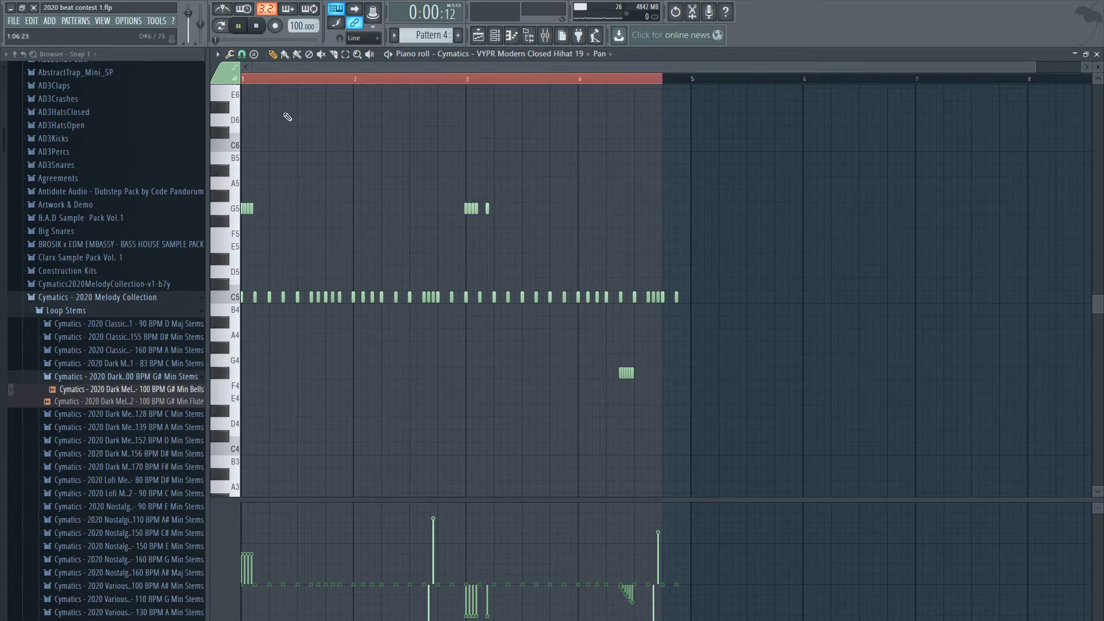
left_click(221, 25)
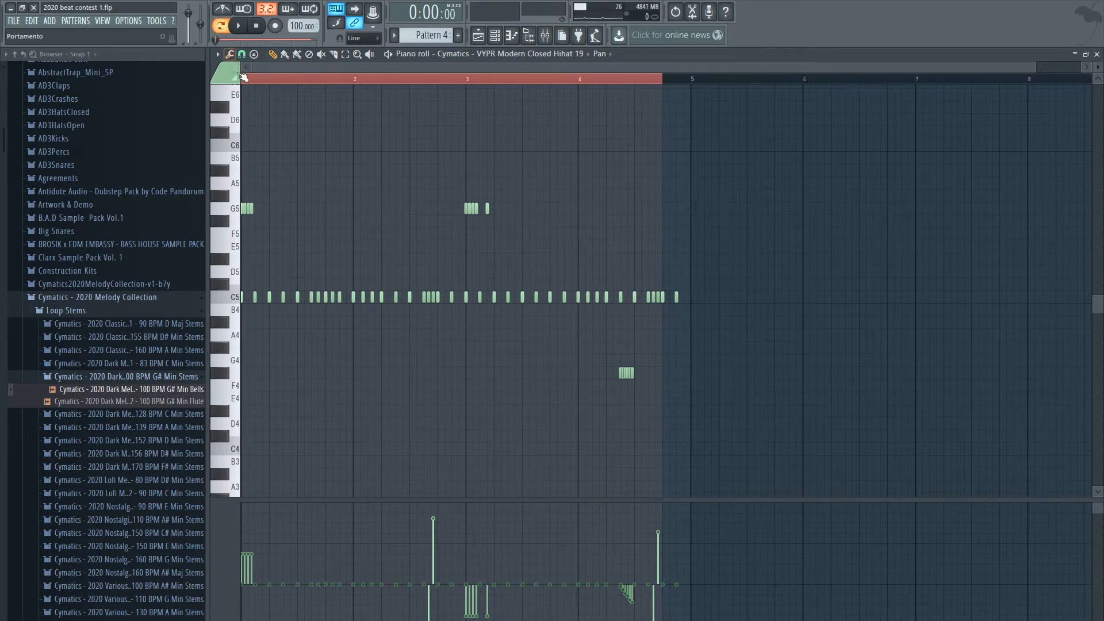
Clear the time selection in Pattern 4's piano roll and audition the C5 hi-hat key
key("space")
key("space")
right_click(339, 79)
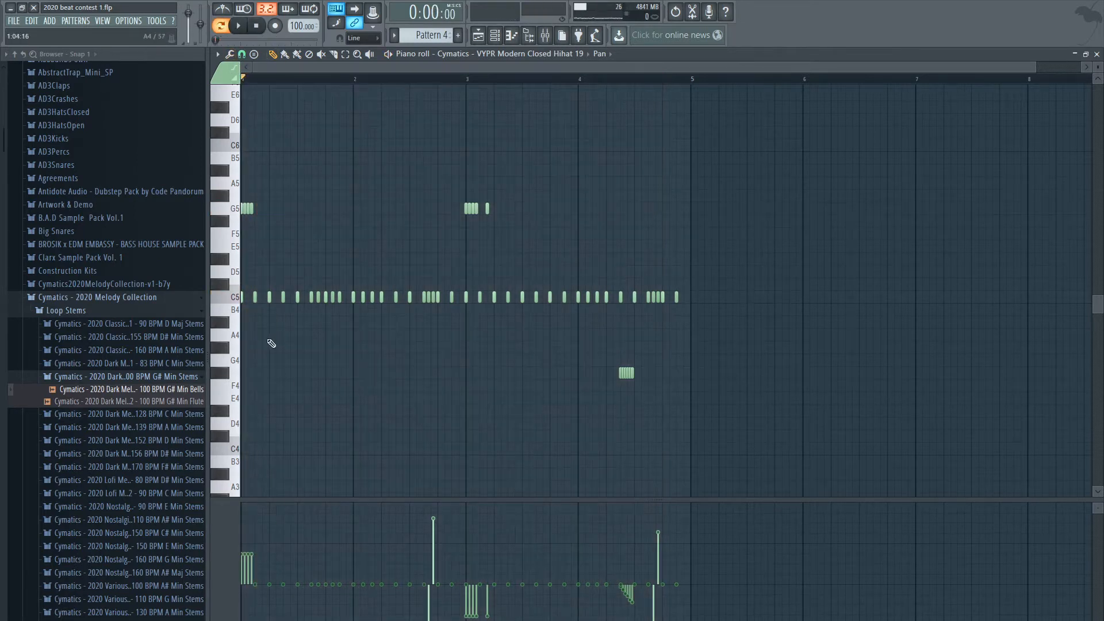
key("space")
key("space")
scroll(237, 313, "up", 5)
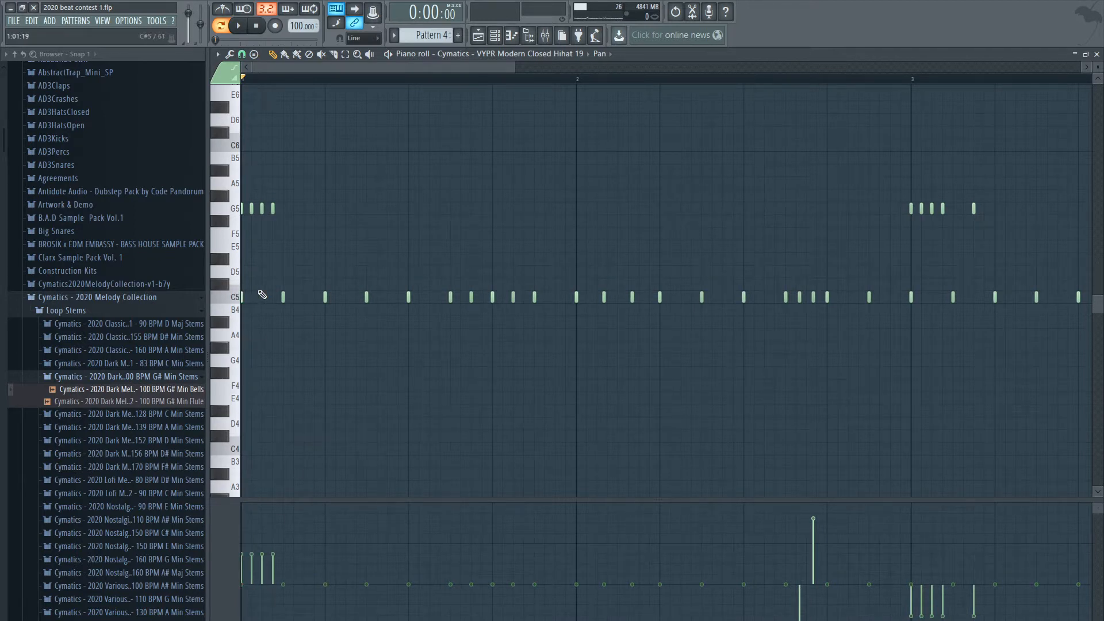
left_click(238, 296)
left_click(237, 295)
Play Pattern 4 from the start to hear the panning on the hi-hat notes
key("space")
scroll(437, 425, "down", 2)
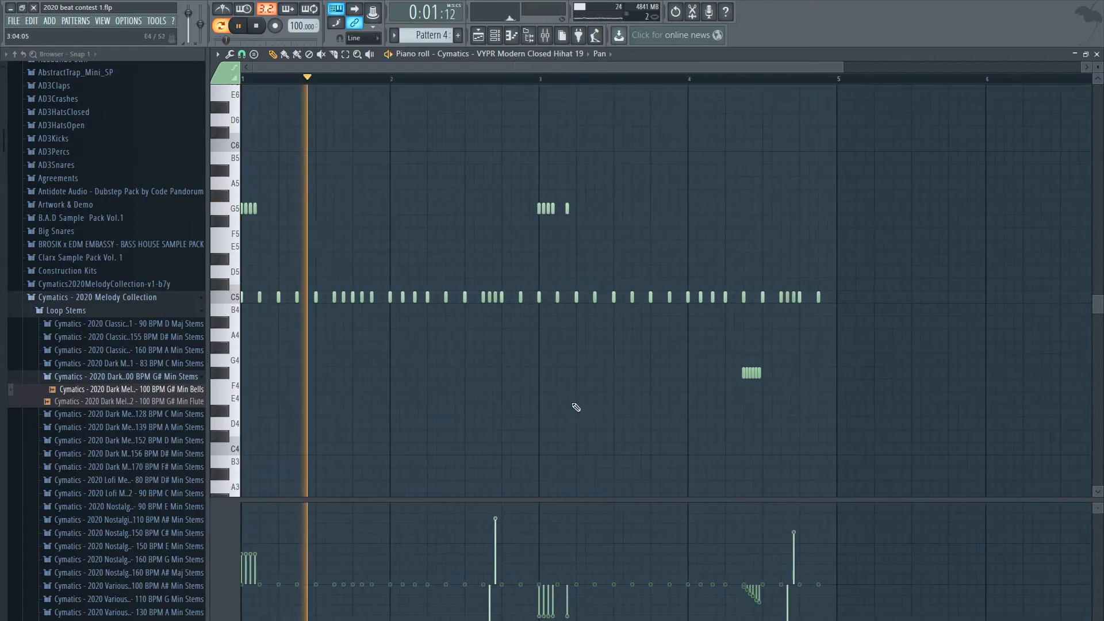
scroll(575, 405, "up", 2)
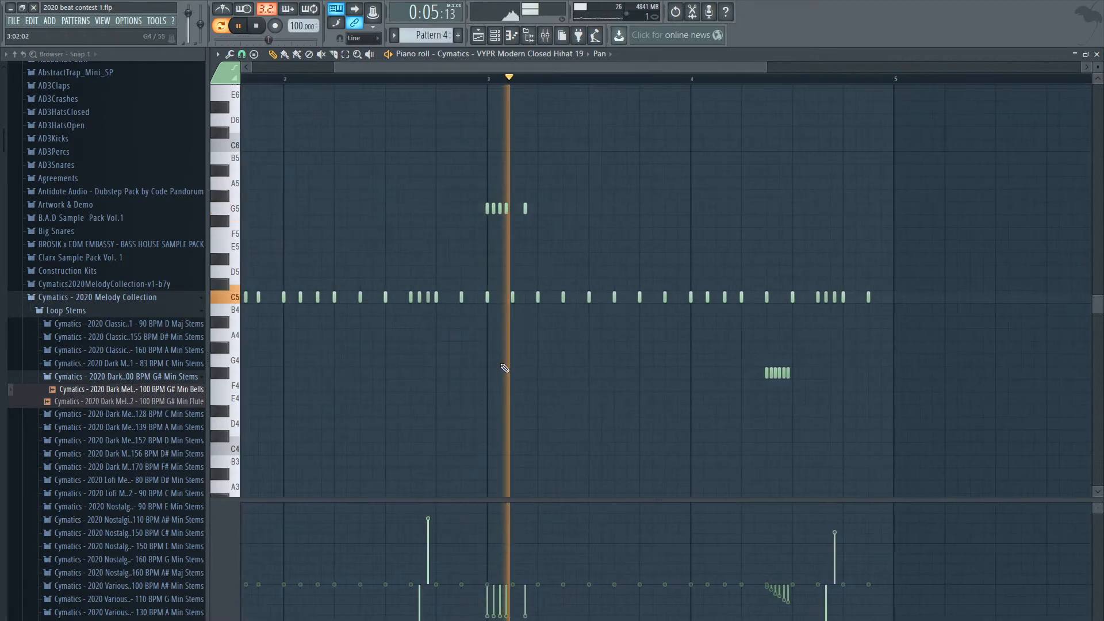
scroll(503, 369, "down", 3)
scroll(712, 408, "up", 4)
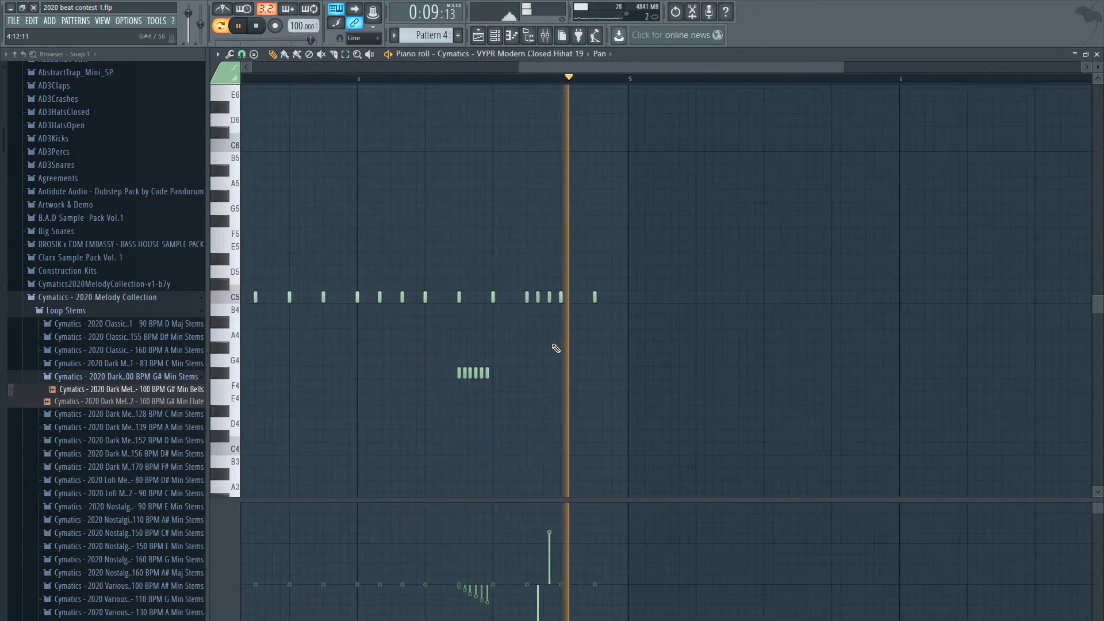
key("space")
scroll(554, 348, "down", 3)
Return to the playlist, enable Track 6 alongside Track 7, and play both hi-hat tracks from bar 9 in song mode
left_click(1097, 54)
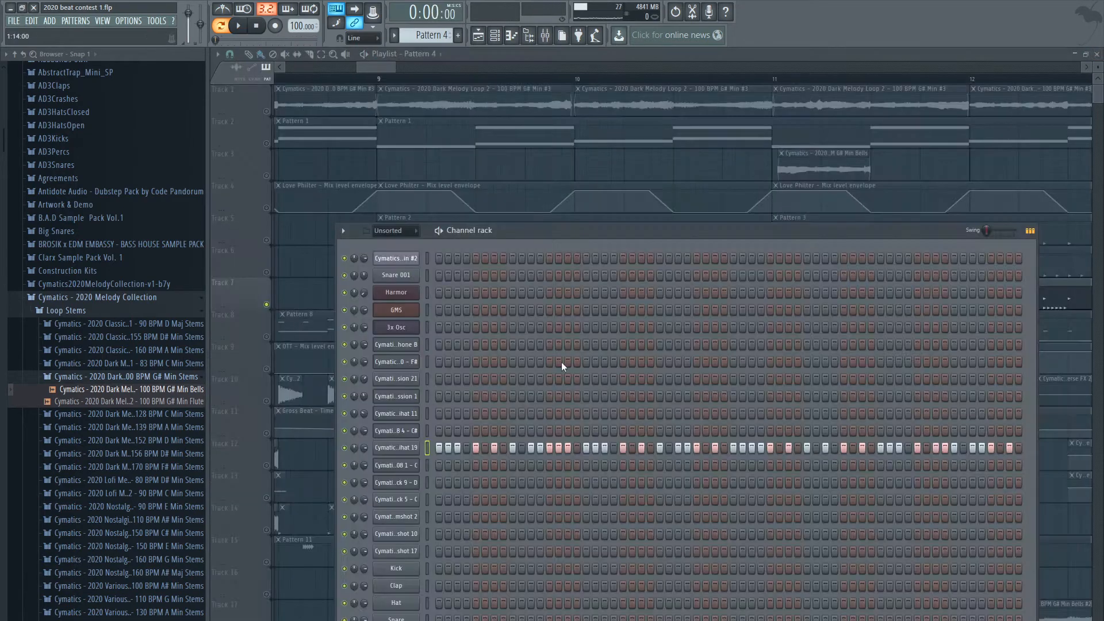
left_click(365, 61)
scroll(437, 269, "down", 3)
scroll(465, 299, "up", 2)
left_click(259, 274)
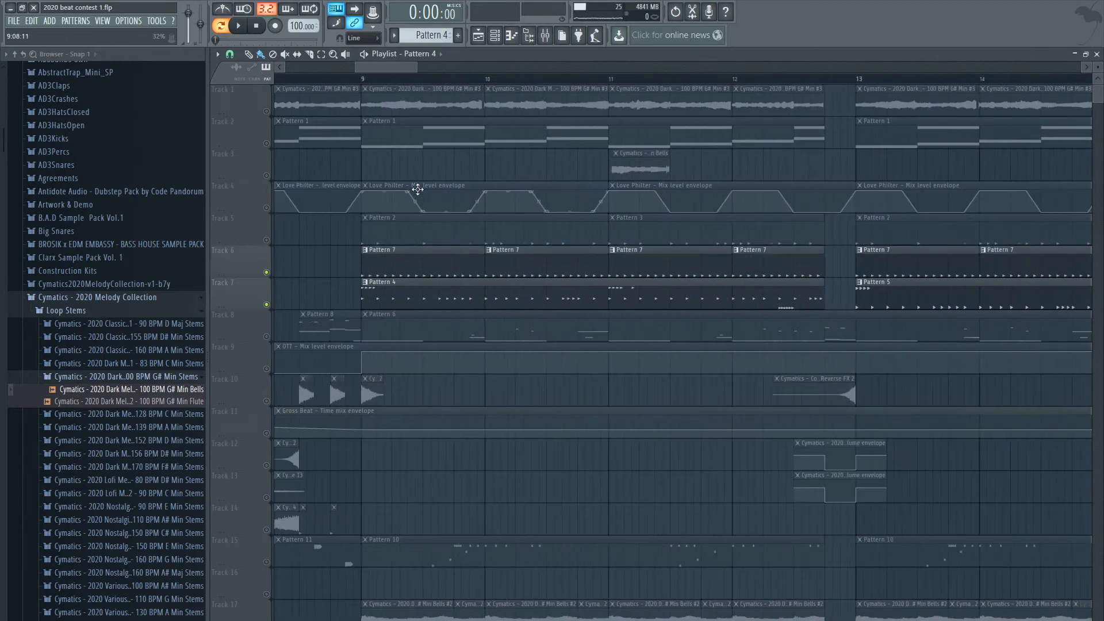
key("space")
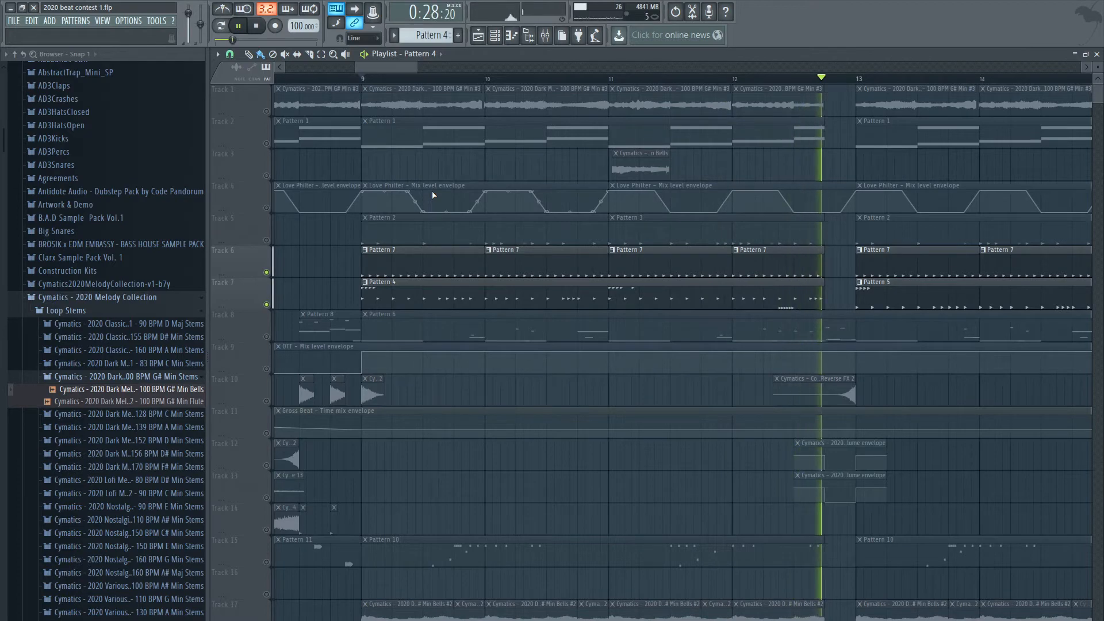
scroll(443, 207, "down", 6, "ctrl")
key("space")
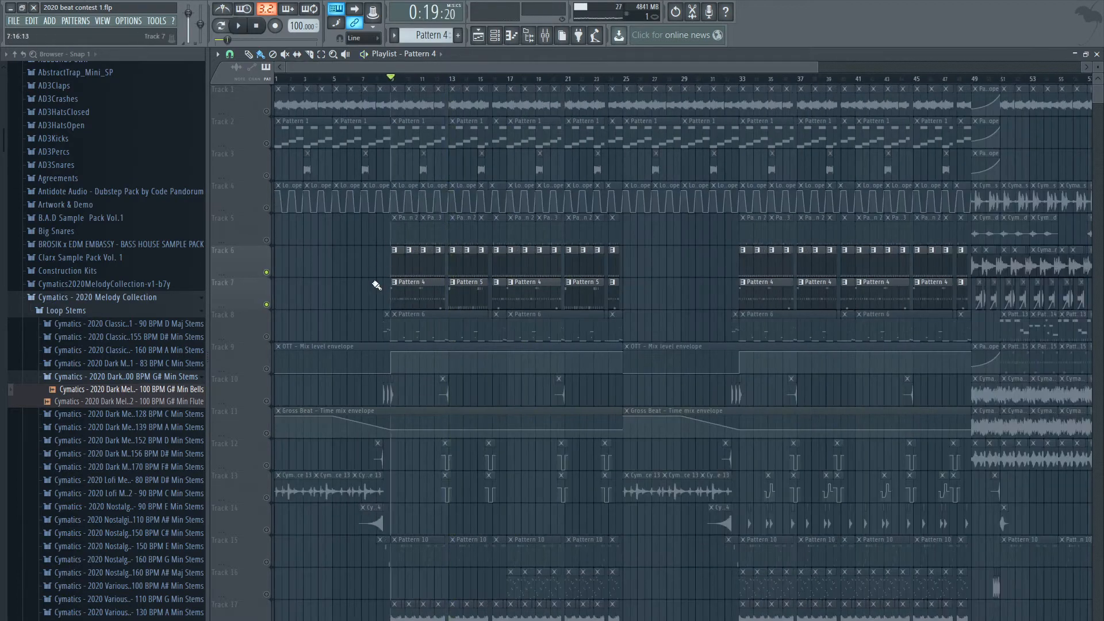
Solo Track 15 and open Pattern 10's VYPR High Percussion 21 notes in the piano roll
scroll(608, 345, "up", 5, "ctrl")
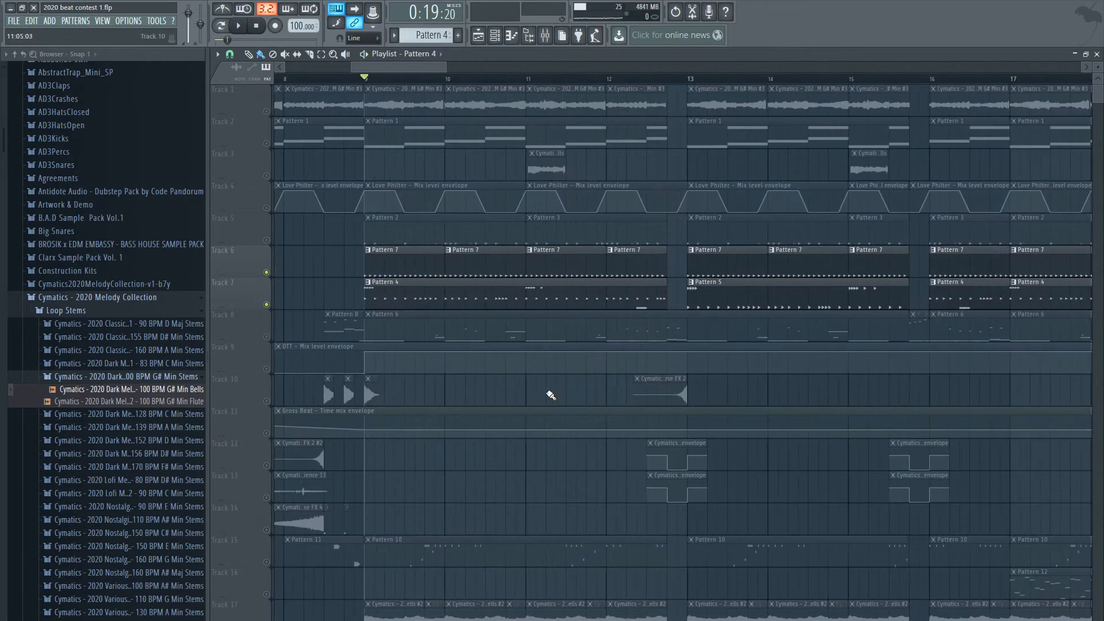
scroll(547, 394, "up", 3, "ctrl")
scroll(547, 392, "down", 3)
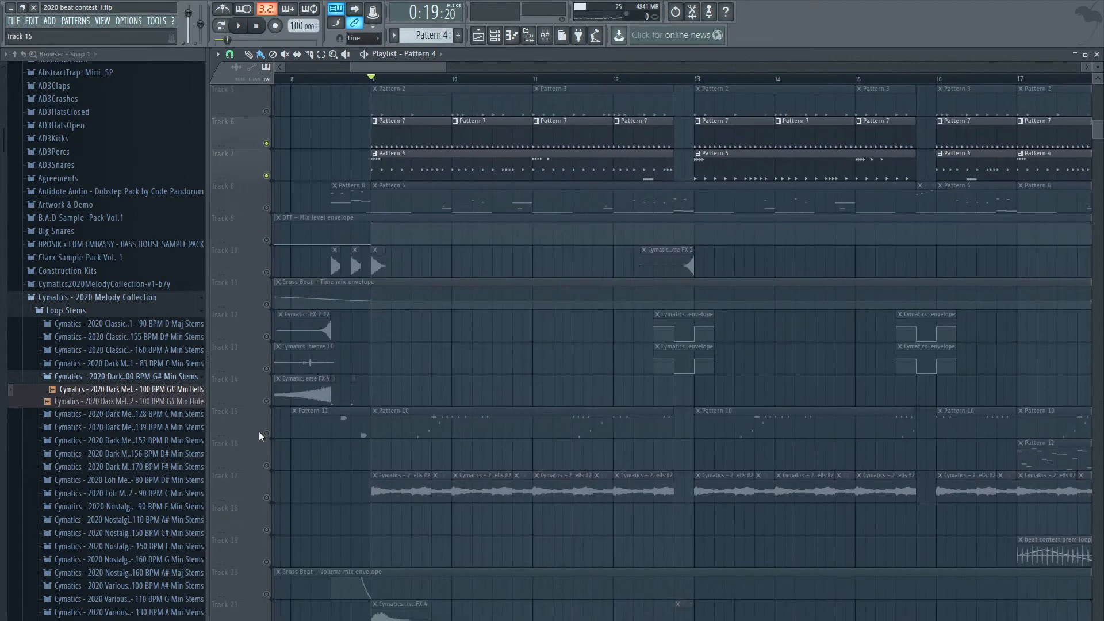
scroll(413, 445, "up", 2, "ctrl")
double_click(437, 426)
scroll(459, 362, "down", 3, "ctrl")
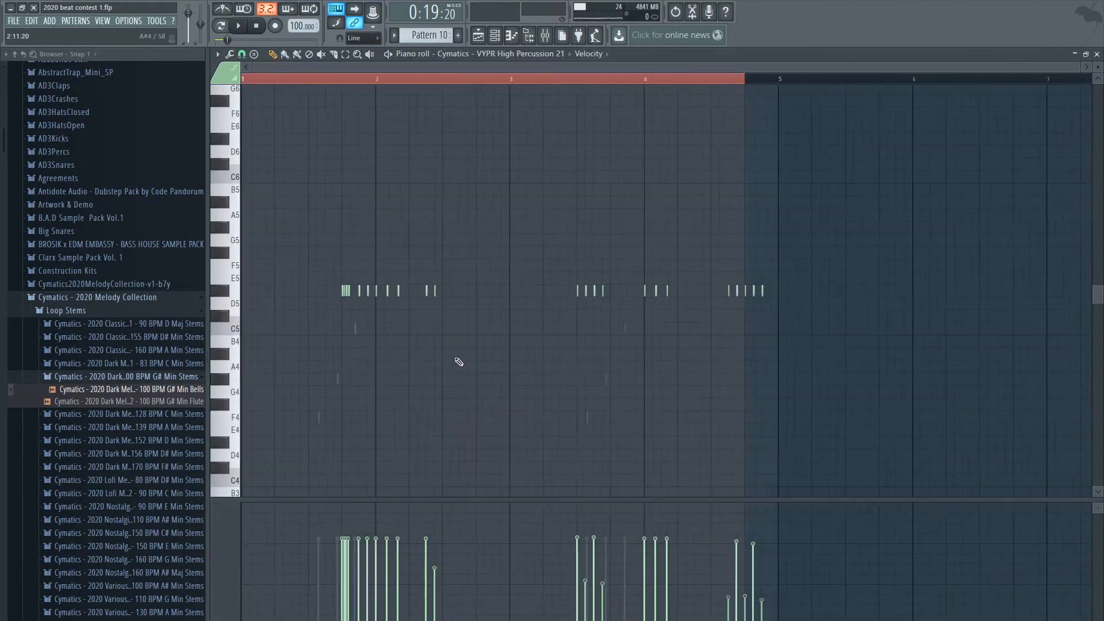
Close the piano roll, open the Cobra Percussion 1 channel settings and audition the reversed sample
left_click(1097, 54)
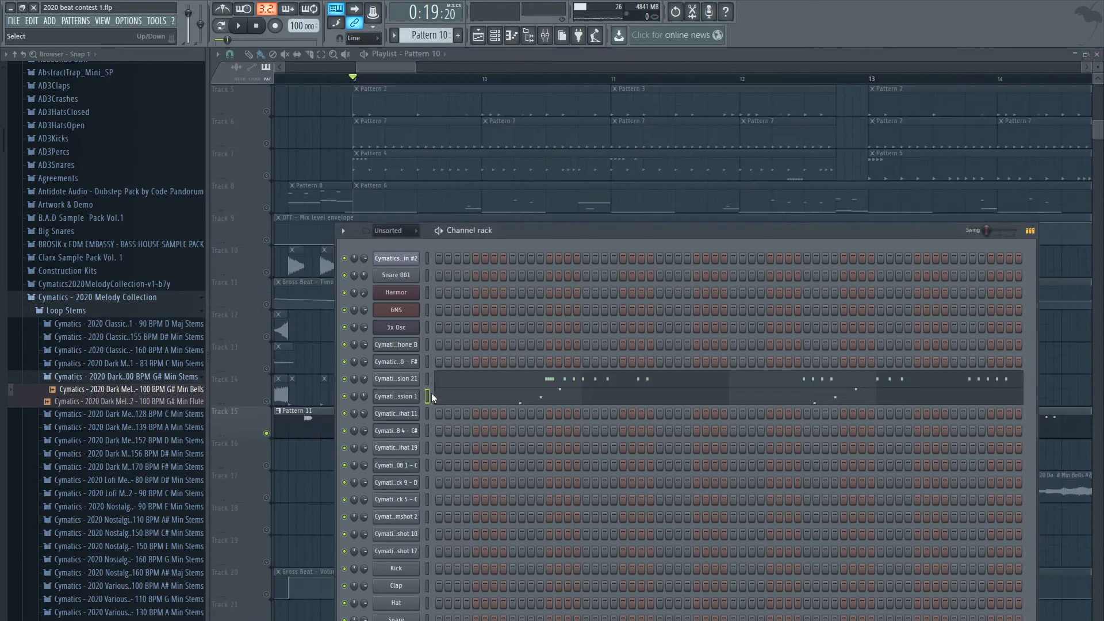
left_click(402, 396)
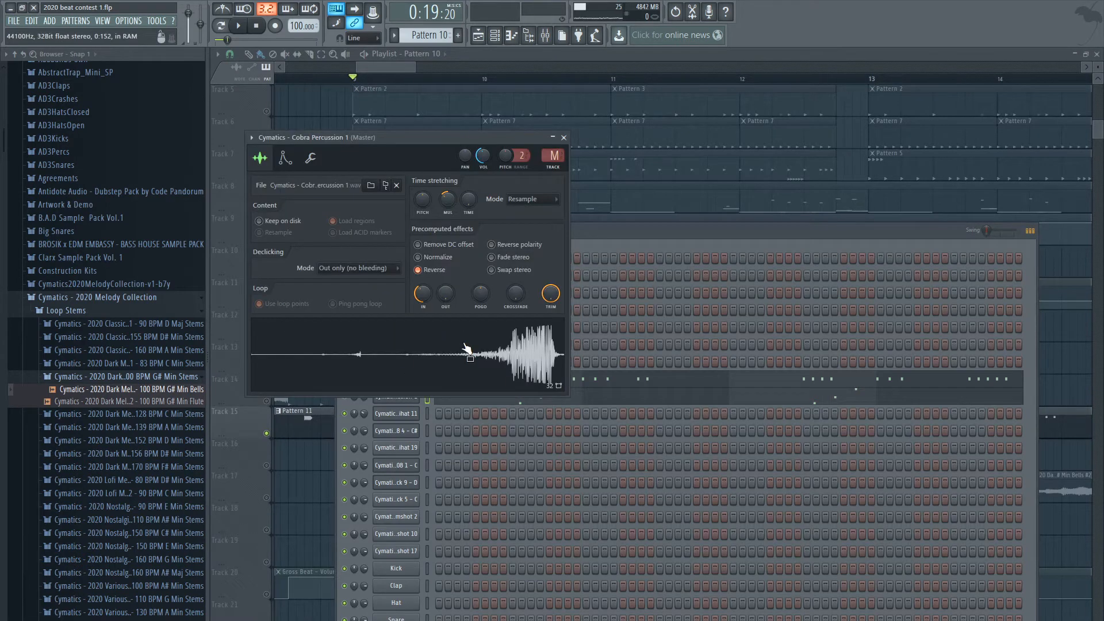
left_click(466, 347)
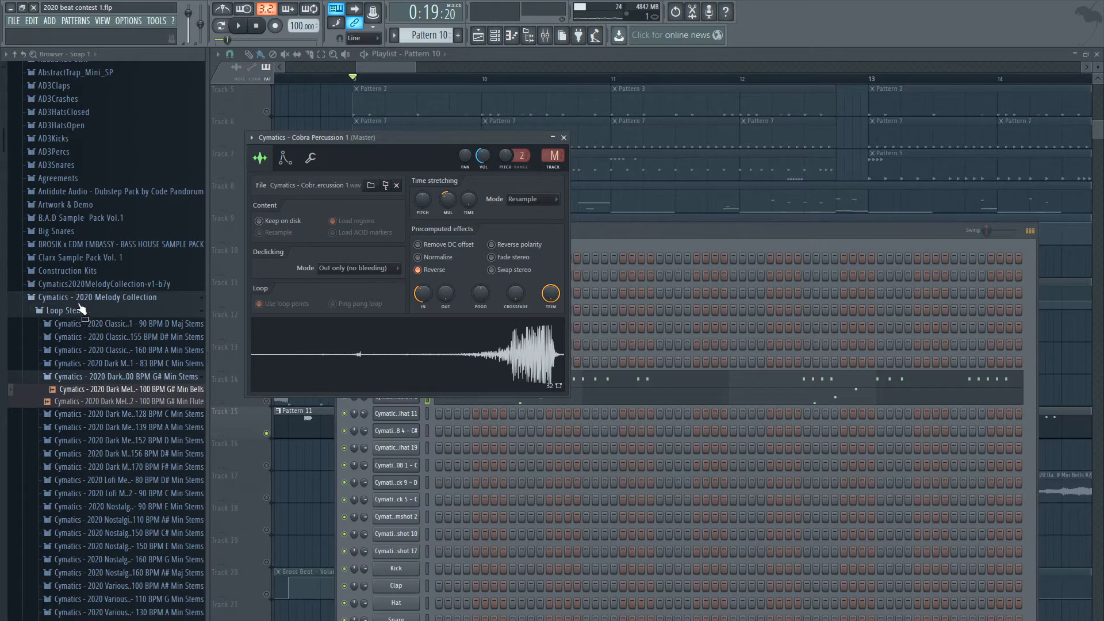
Browse to the Percussion one shots in the Cymatics Cobra Hip Hop Sample Pack and preview the original Cobra Percussion 1 sample
left_click(81, 297)
scroll(74, 357, "up", 5)
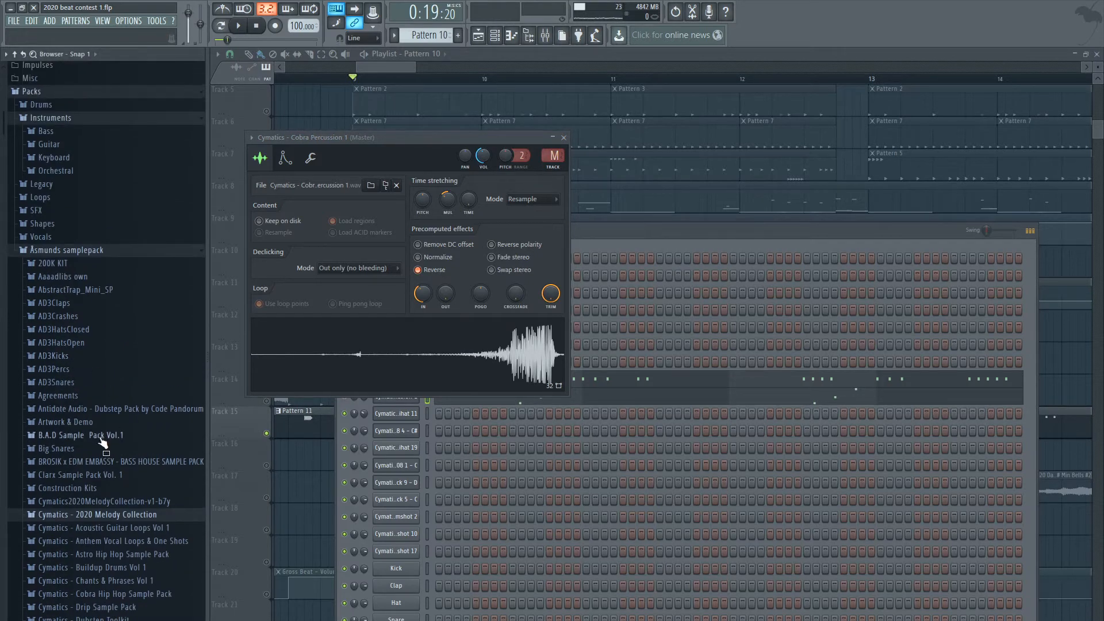
scroll(99, 431, "down", 5)
scroll(115, 407, "down", 1)
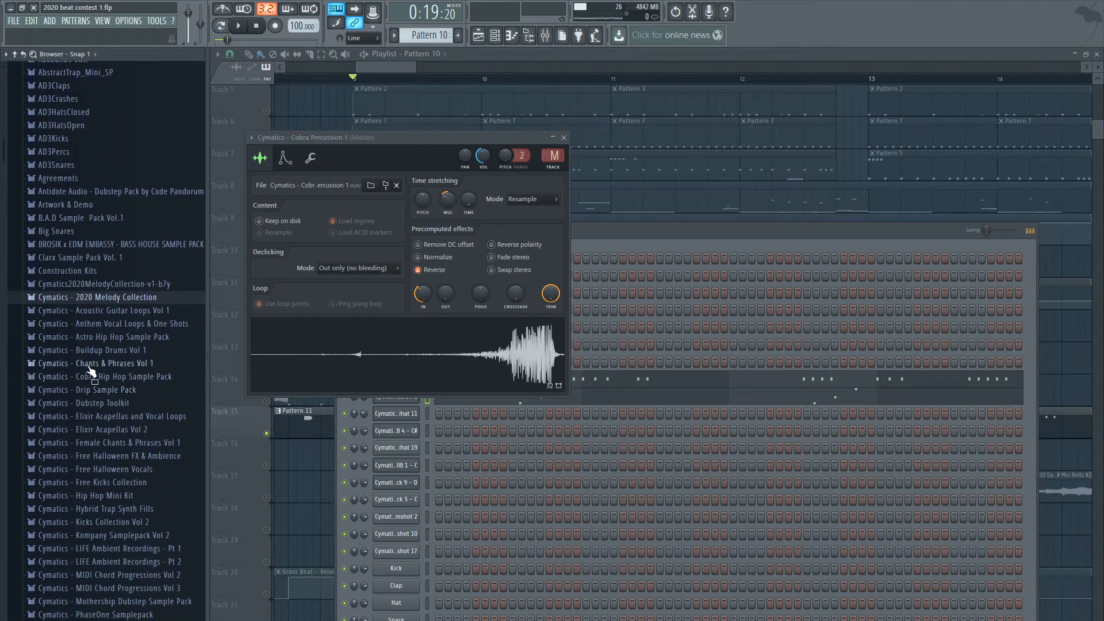
left_click(81, 377)
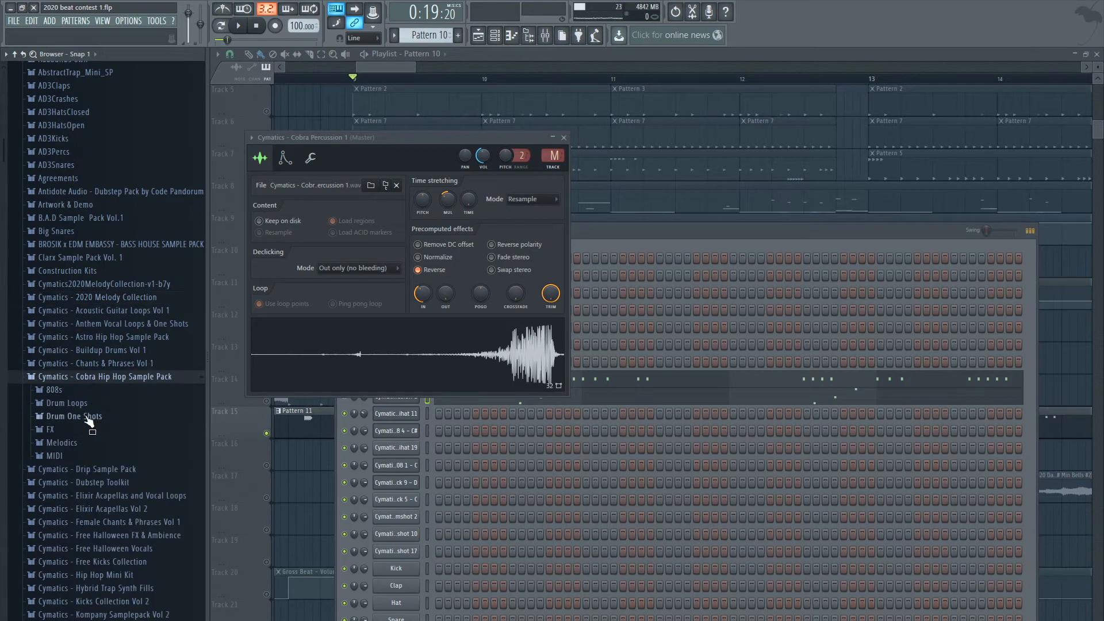
left_click(90, 418)
left_click(98, 470)
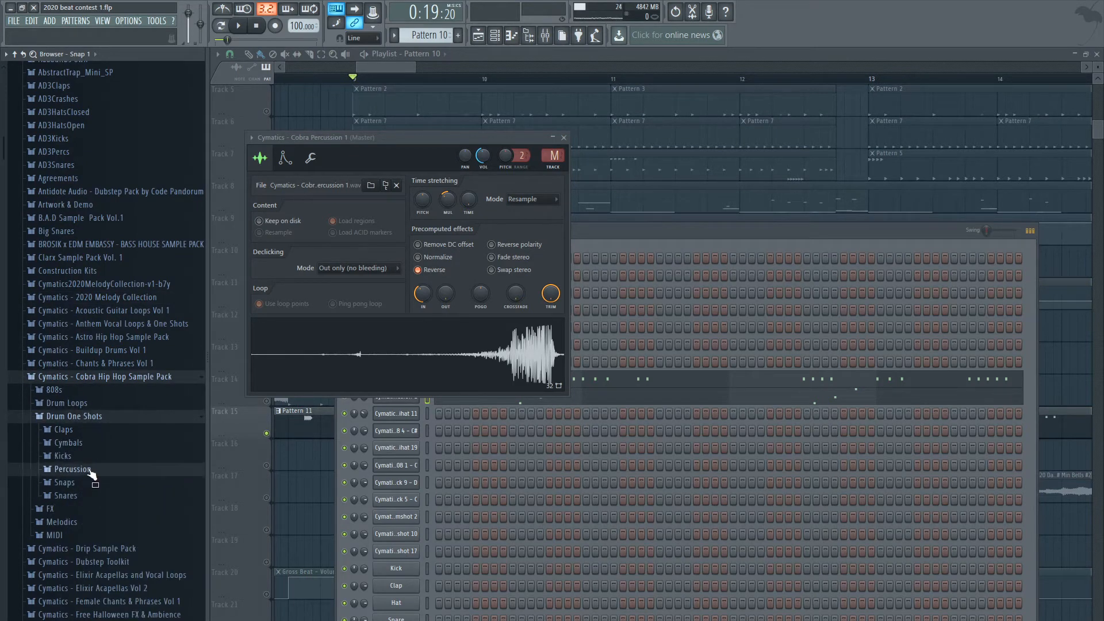
left_click(131, 484)
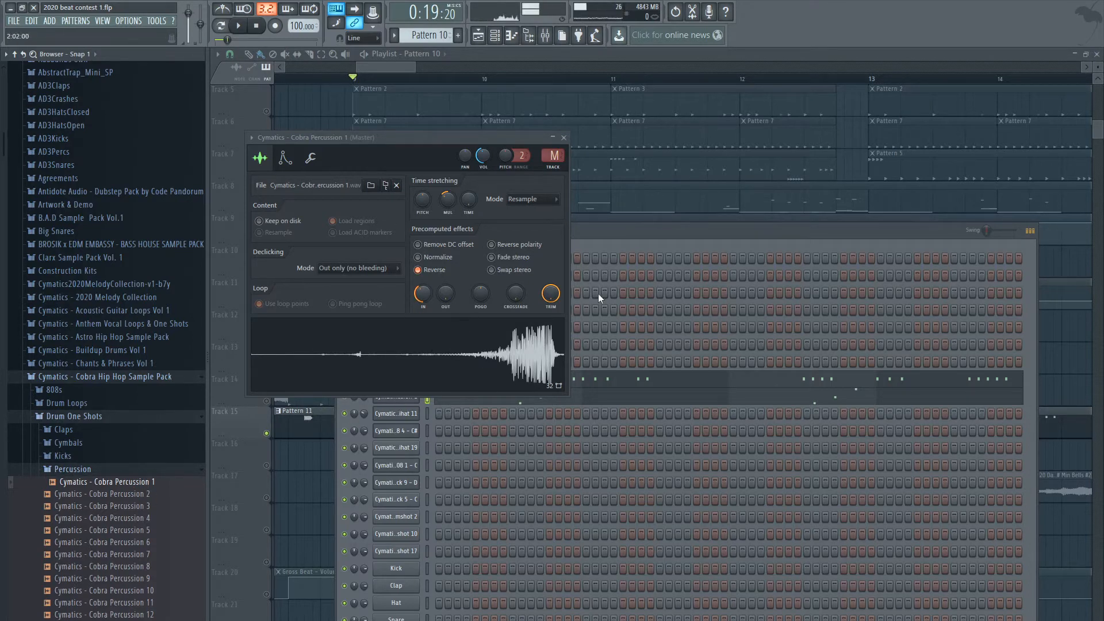
Play the soloed Track 15 from bar 9 and view Pattern 10's percussion notes, ending back in the channel rack
left_click(605, 237)
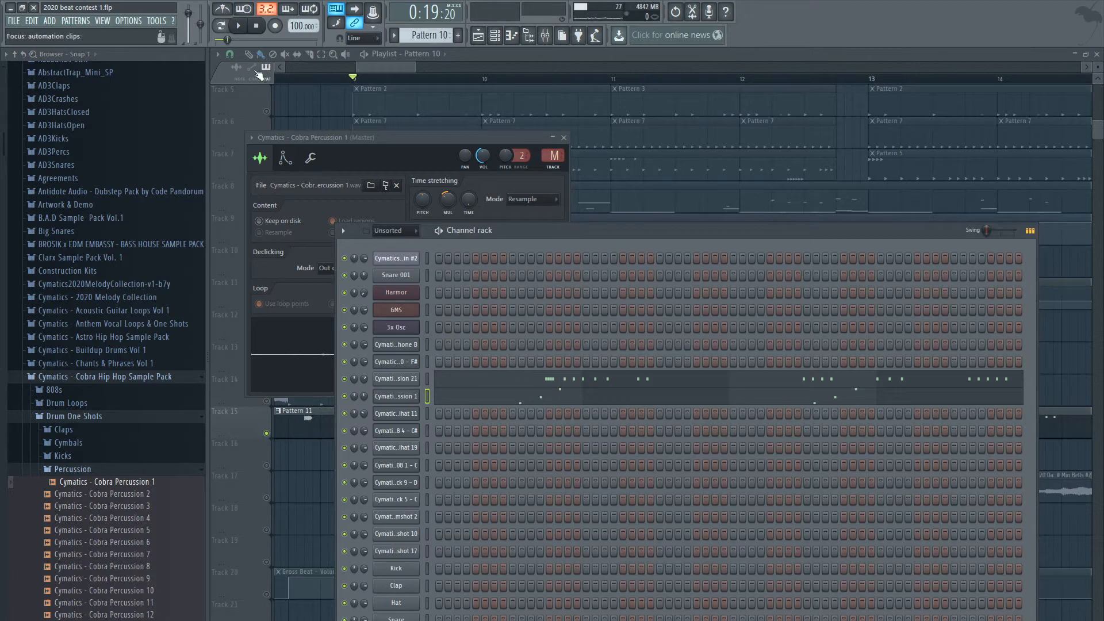
left_click(395, 63)
key("space")
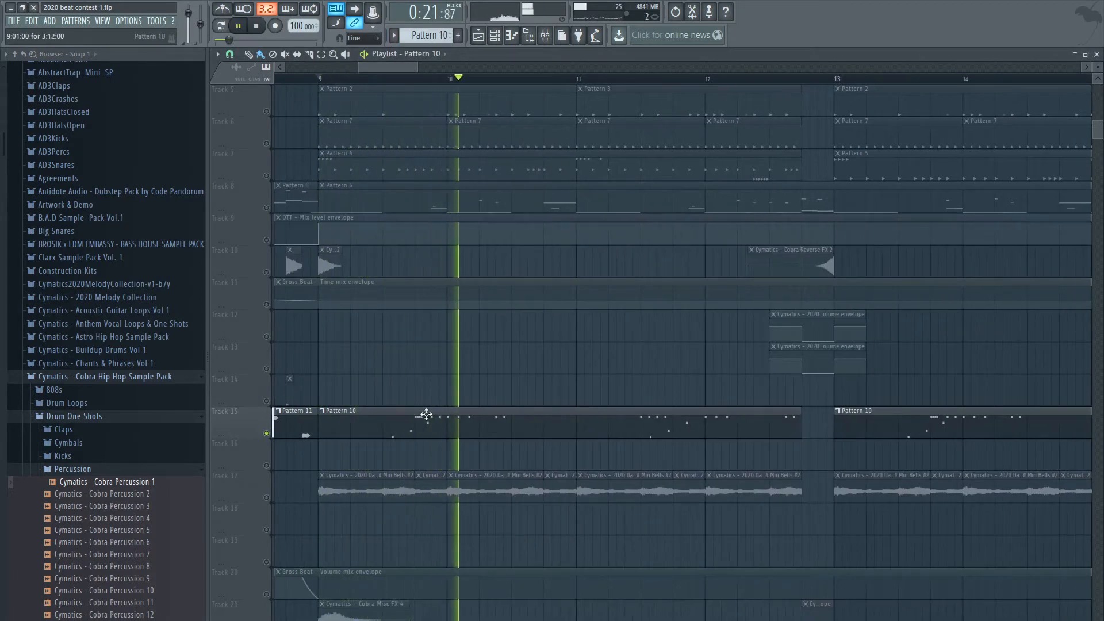
double_click(457, 426)
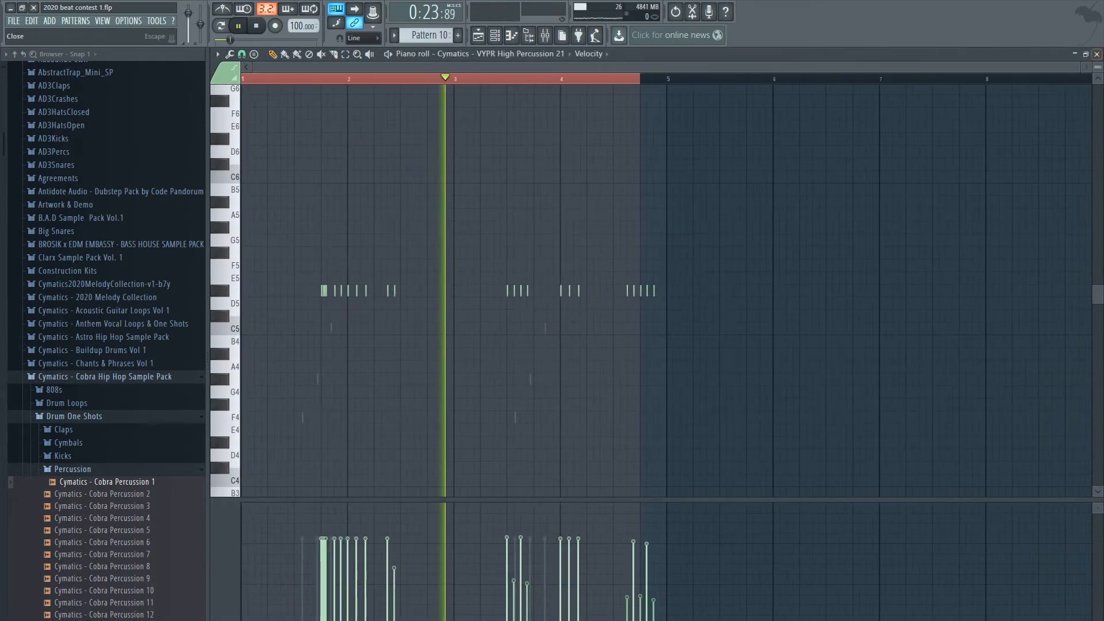
left_click(1097, 54)
key("space")
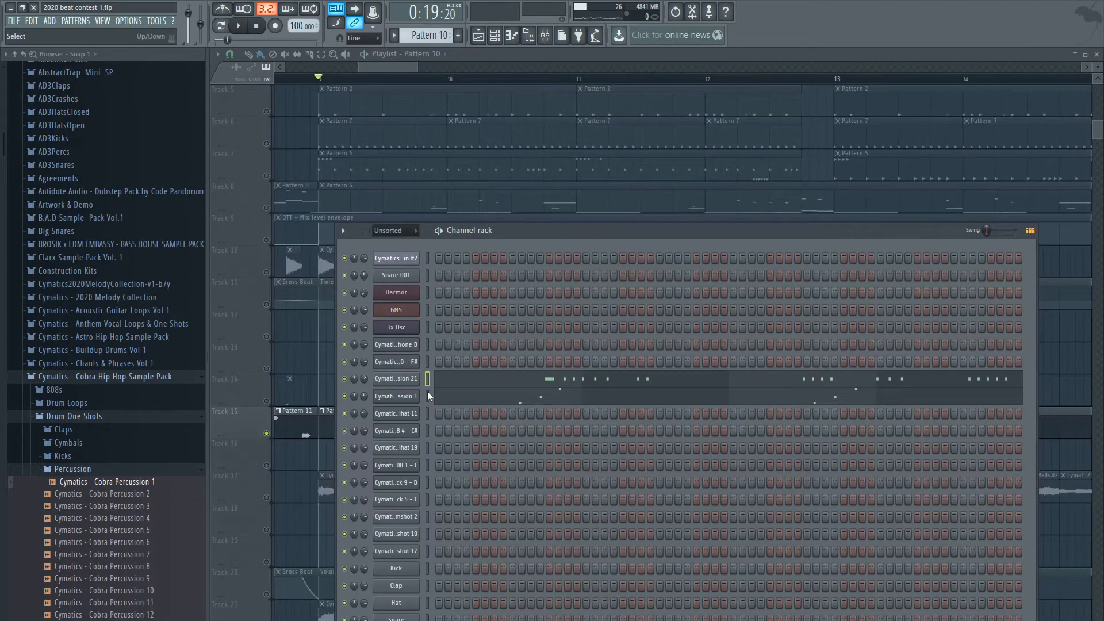
Open the VYPR High Percussion 21 channel settings and audition its sample
left_click(412, 379)
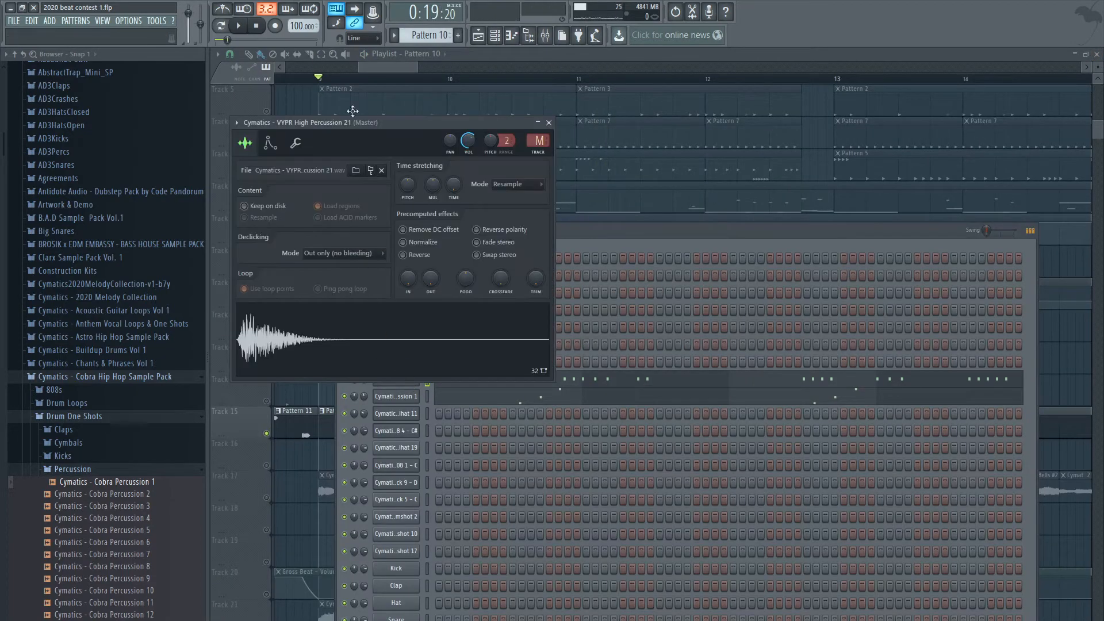
key("q")
key("e")
Play Track 15 again while viewing Pattern 10's VYPR High Percussion 21 notes in the piano roll
key("space")
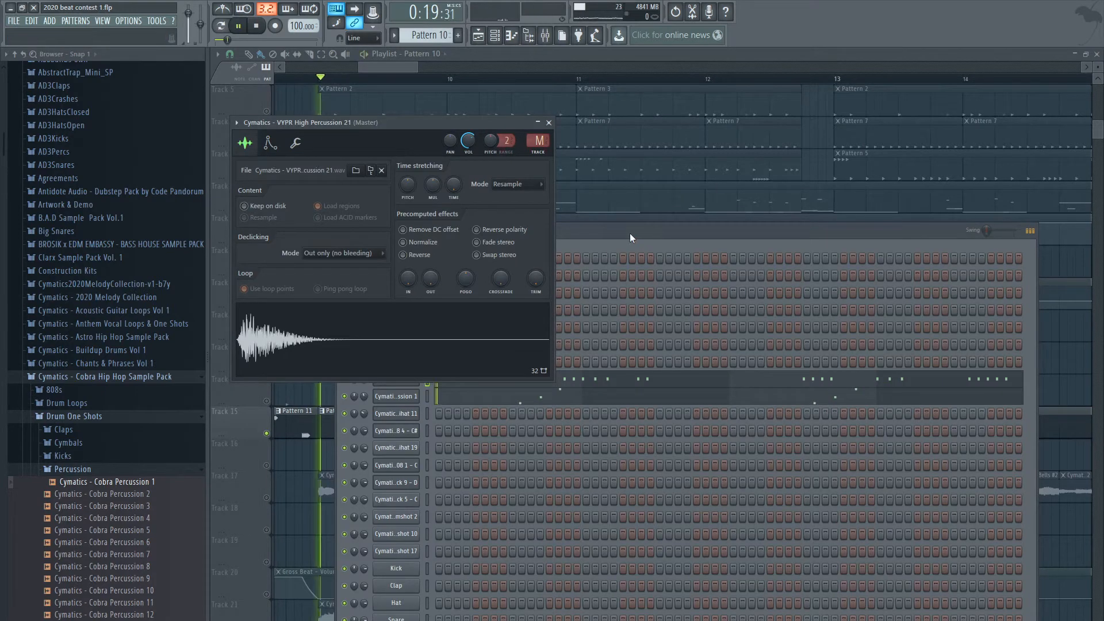
left_click(631, 235)
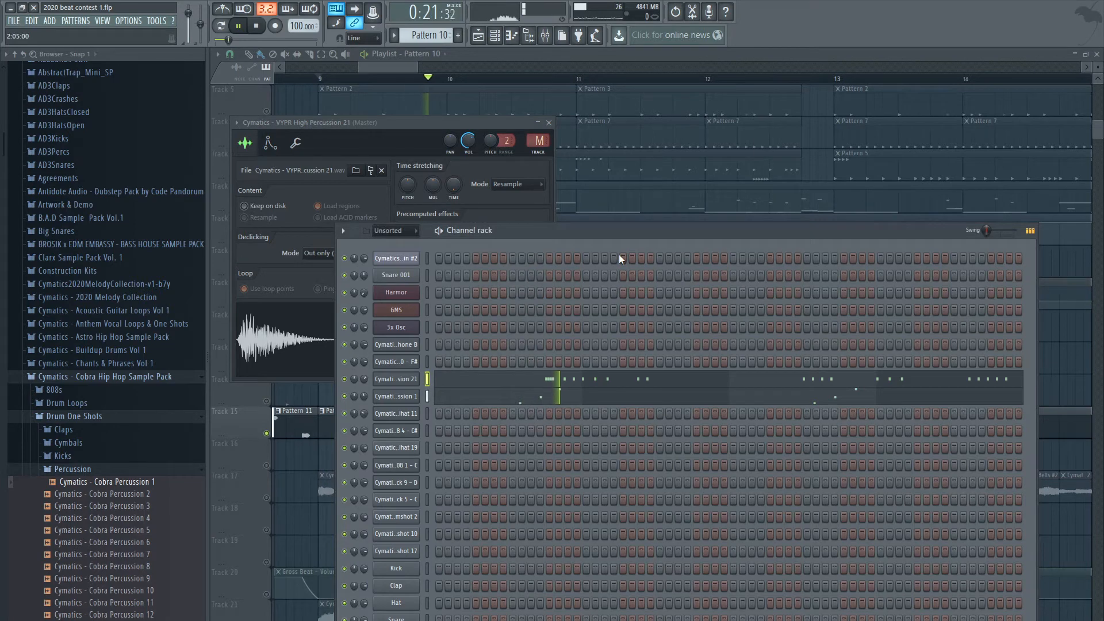
left_click(574, 378)
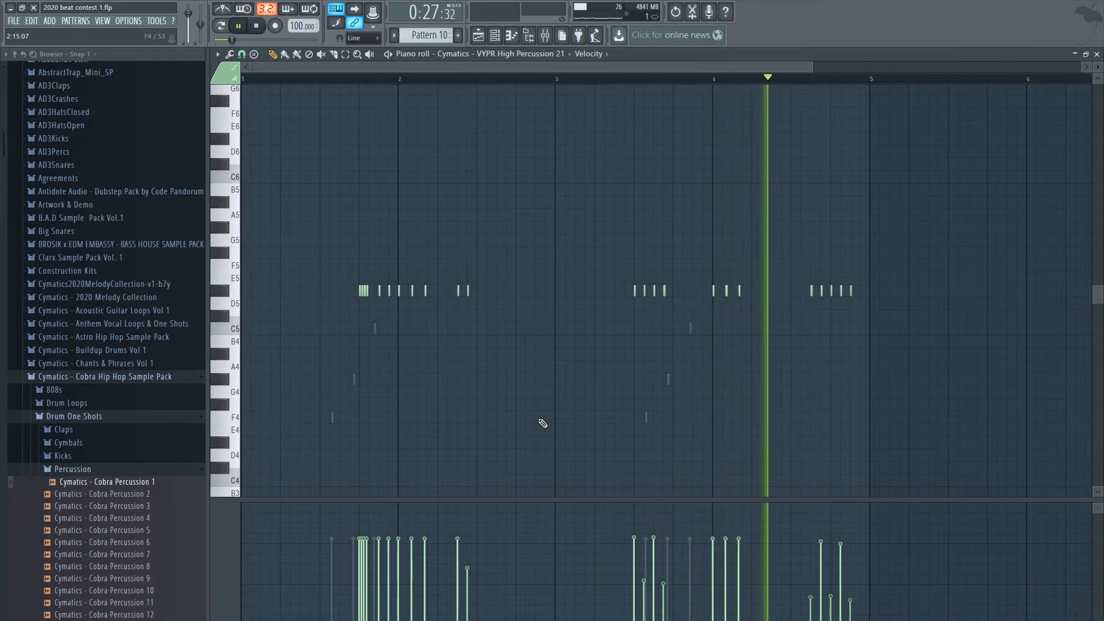
key("space")
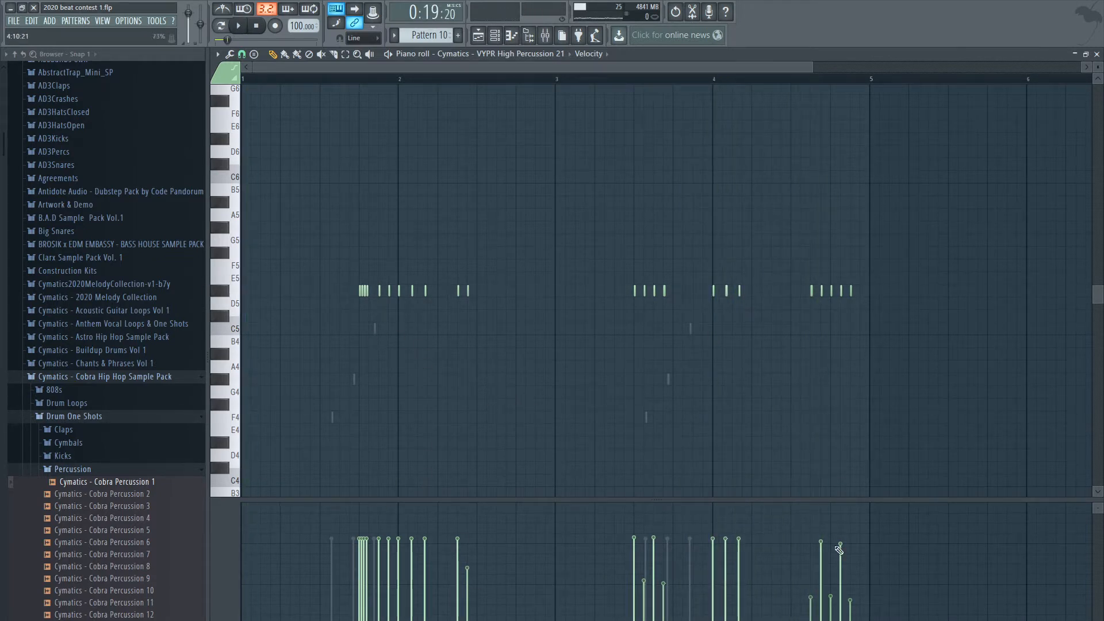
Display the pan values and then the fine pitch values of Pattern 10's high percussion notes
left_click(223, 574)
left_click(245, 588)
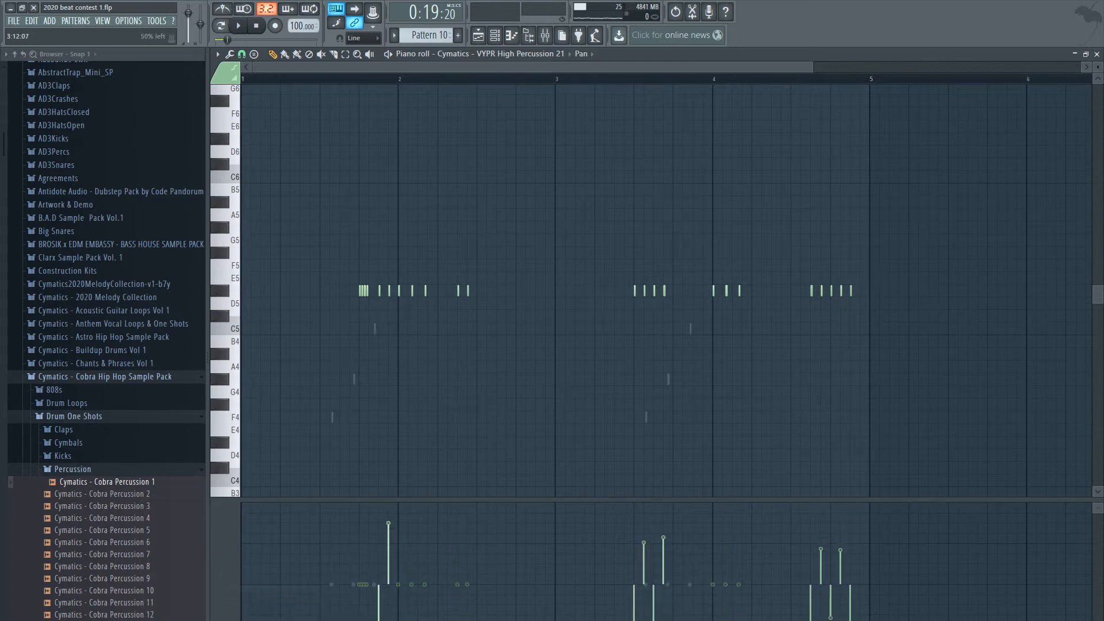
left_click(233, 610)
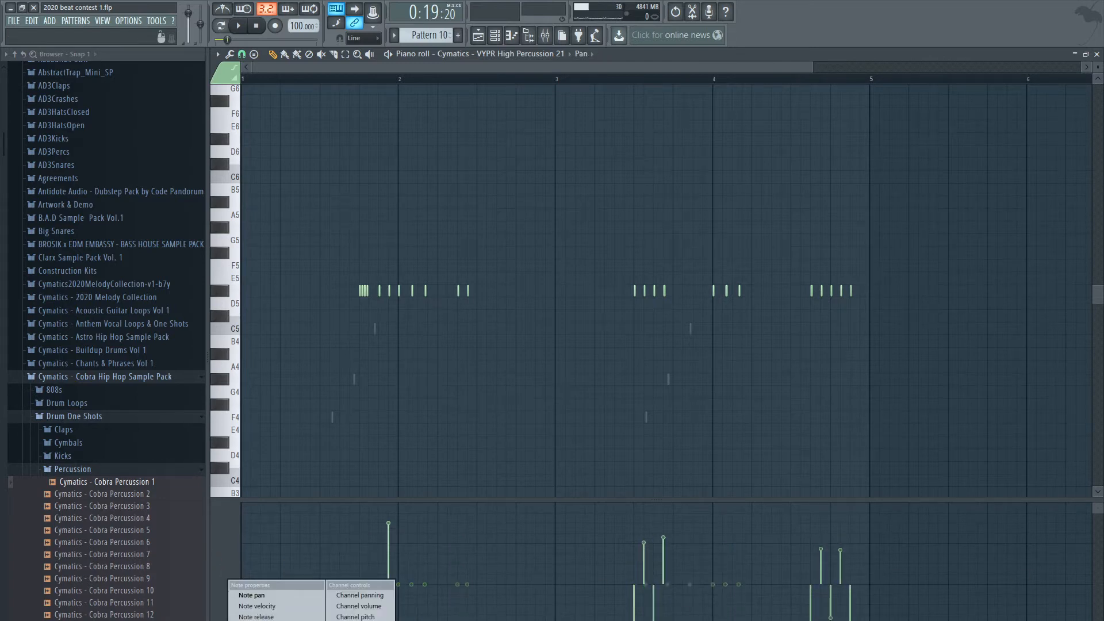
left_click(257, 620)
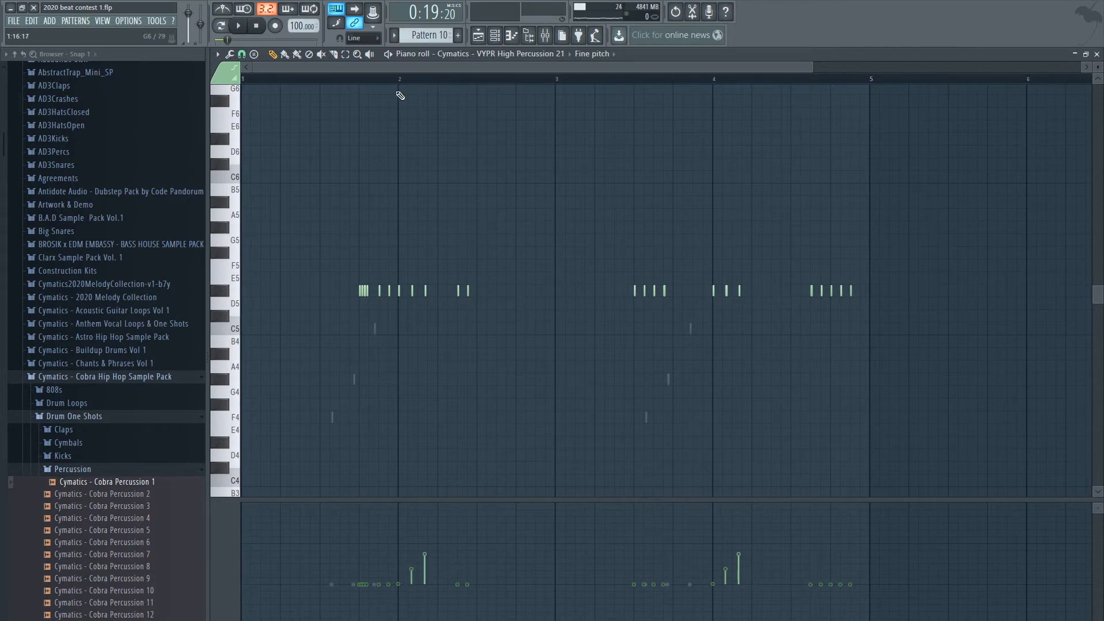
Return to the playlist and play the soloed Track 15 from around bar 10 to hear the percussion's pitch changes
left_click(1096, 53)
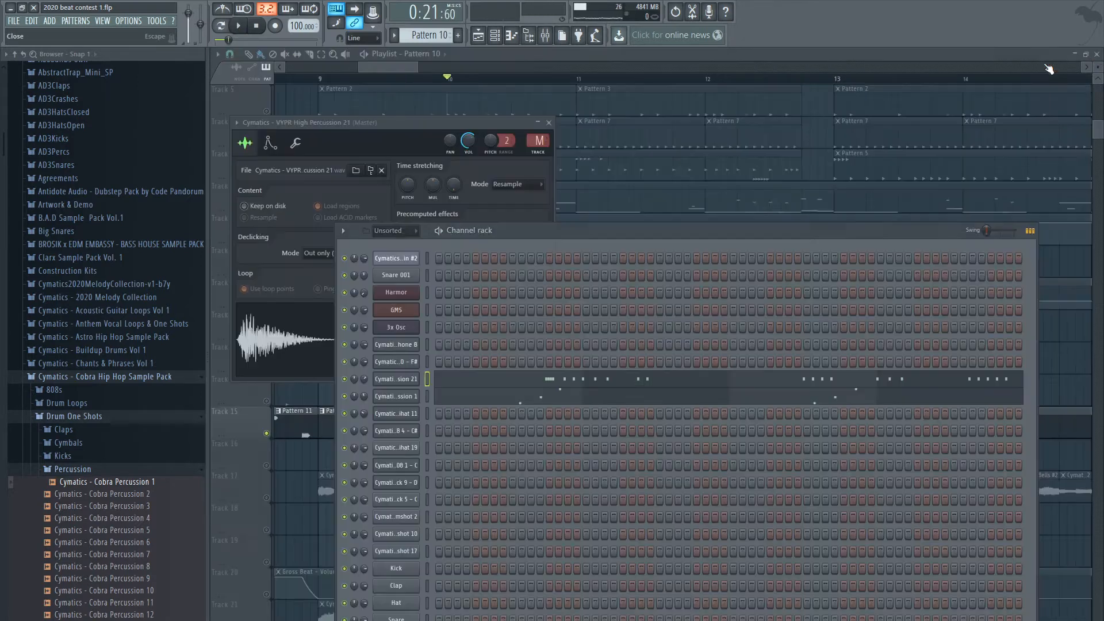
left_click(401, 79)
scroll(445, 351, "up", 3)
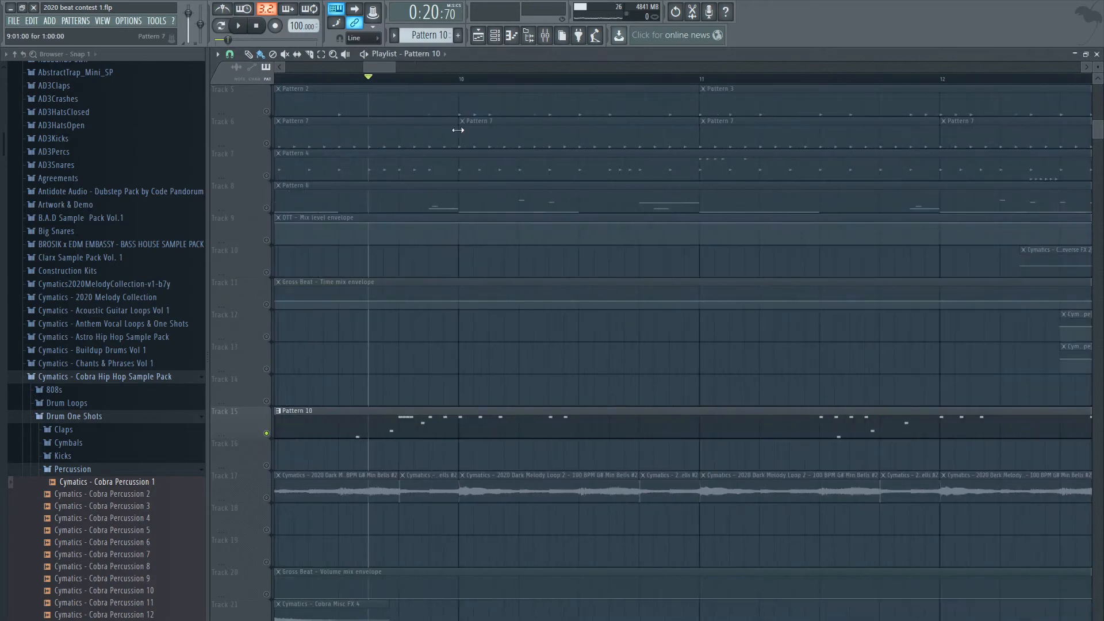
left_click(461, 79)
key("space")
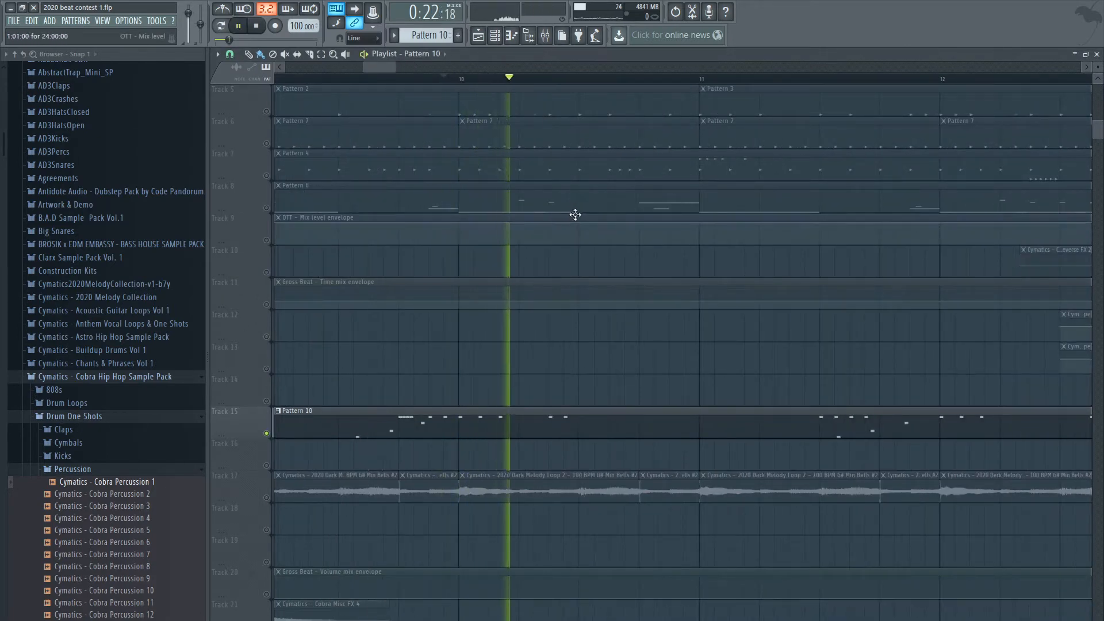
Add Track 7's Pattern 4 to the soloed Track 15 and play both from bar 10
key("space")
key("space")
key("space")
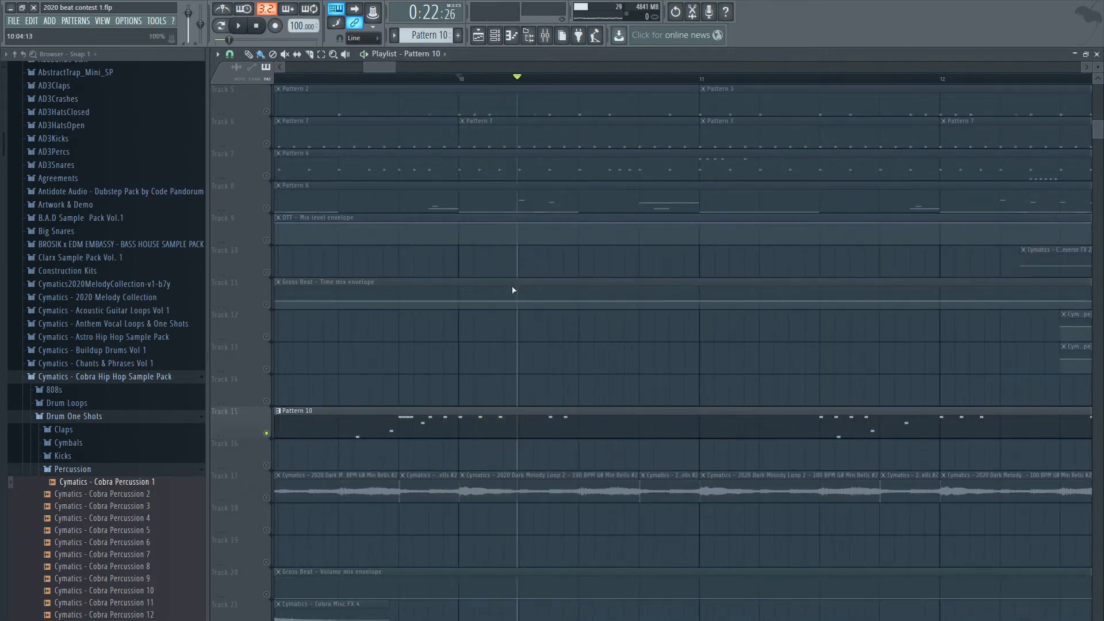
scroll(512, 291, "up", 4)
scroll(512, 290, "up", 2)
left_click(271, 307)
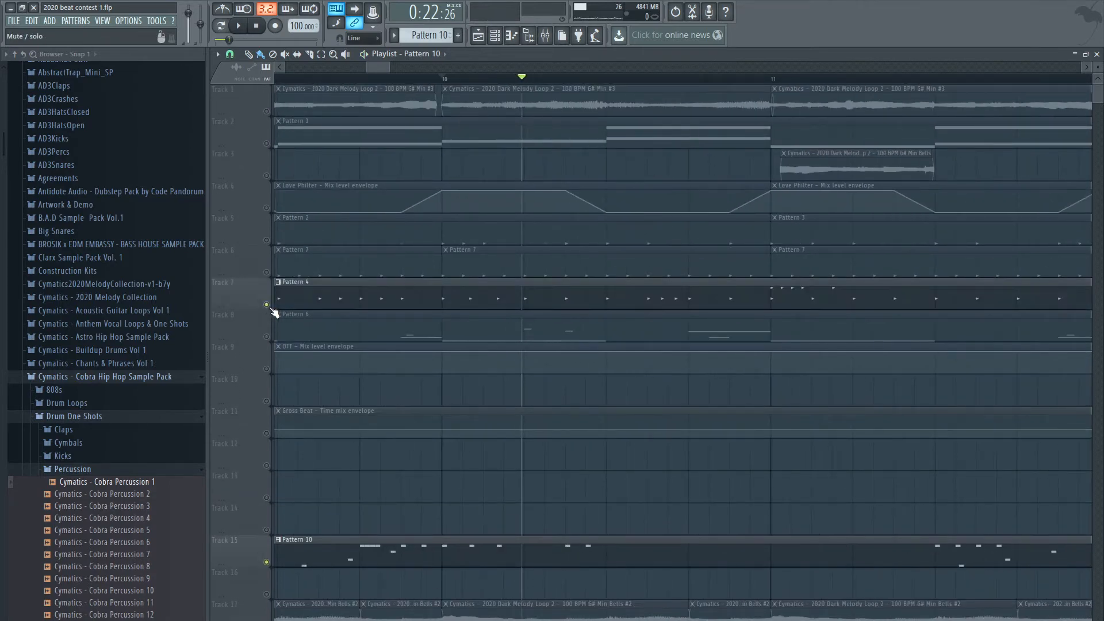
left_click(447, 79)
key("space")
key("space")
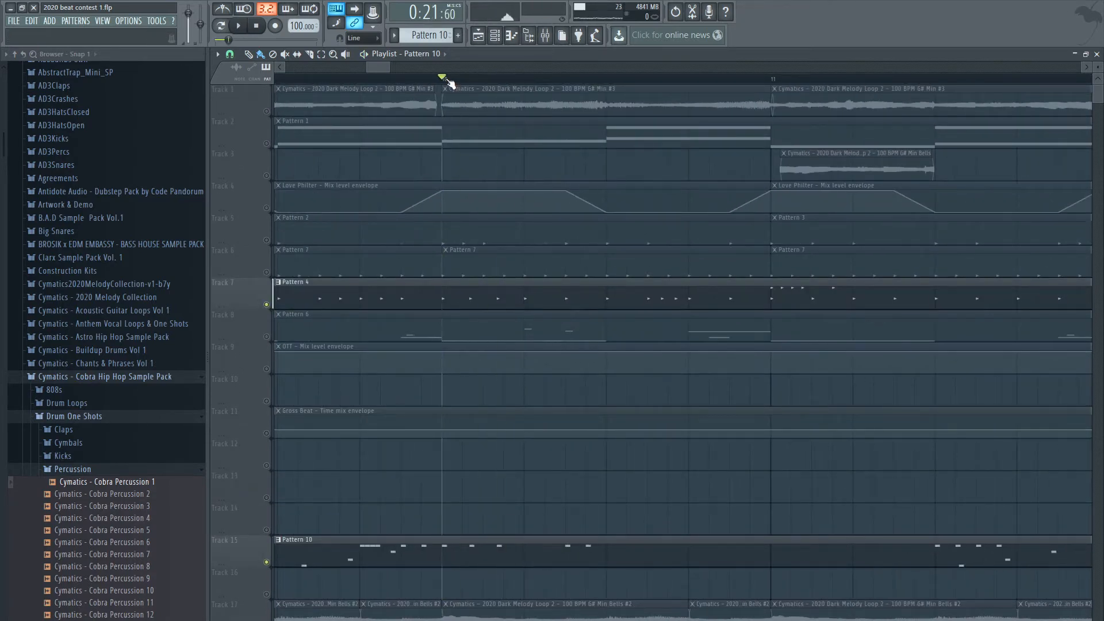
key("space")
key("space")
Mute Track 15 and play Track 7's Pattern 4 on its own from bar 10
scroll(542, 255, "up", 2)
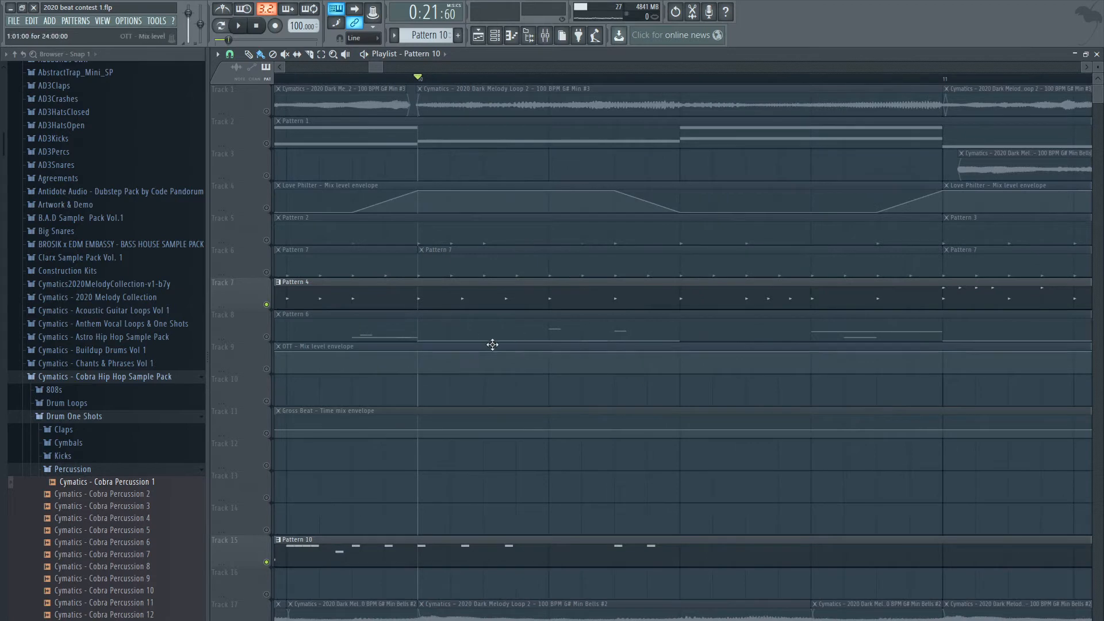
scroll(493, 344, "up", 2)
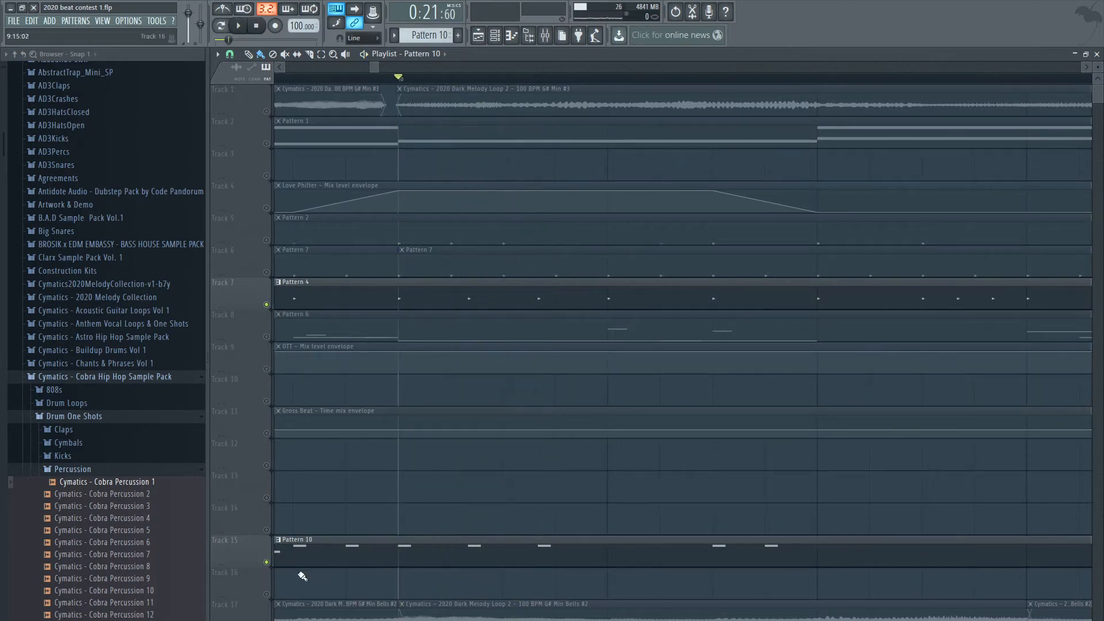
key("space")
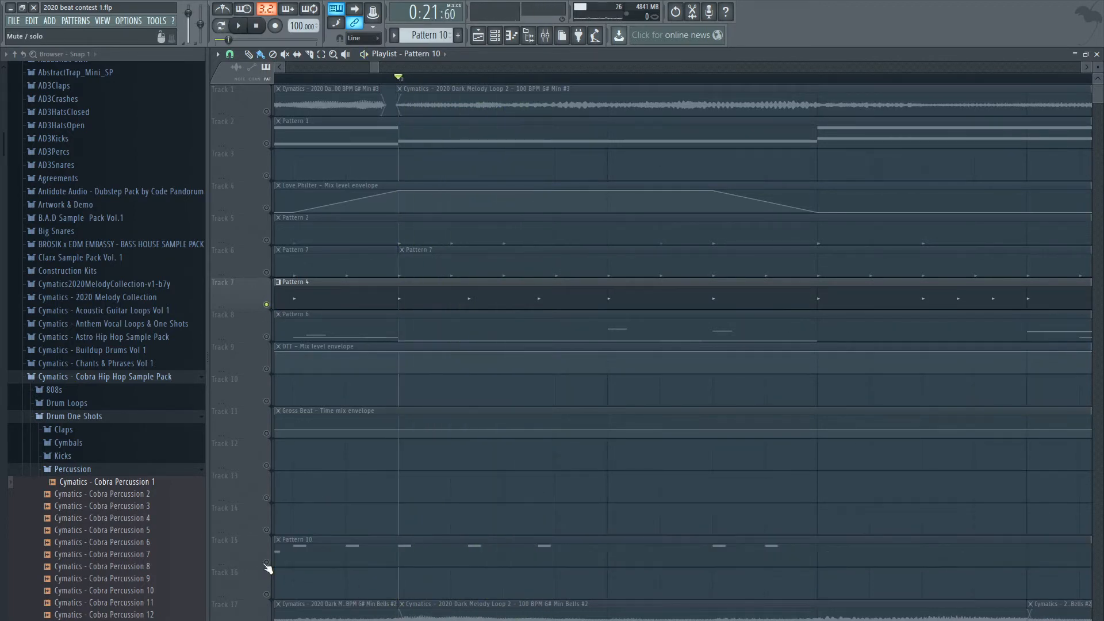
key("space")
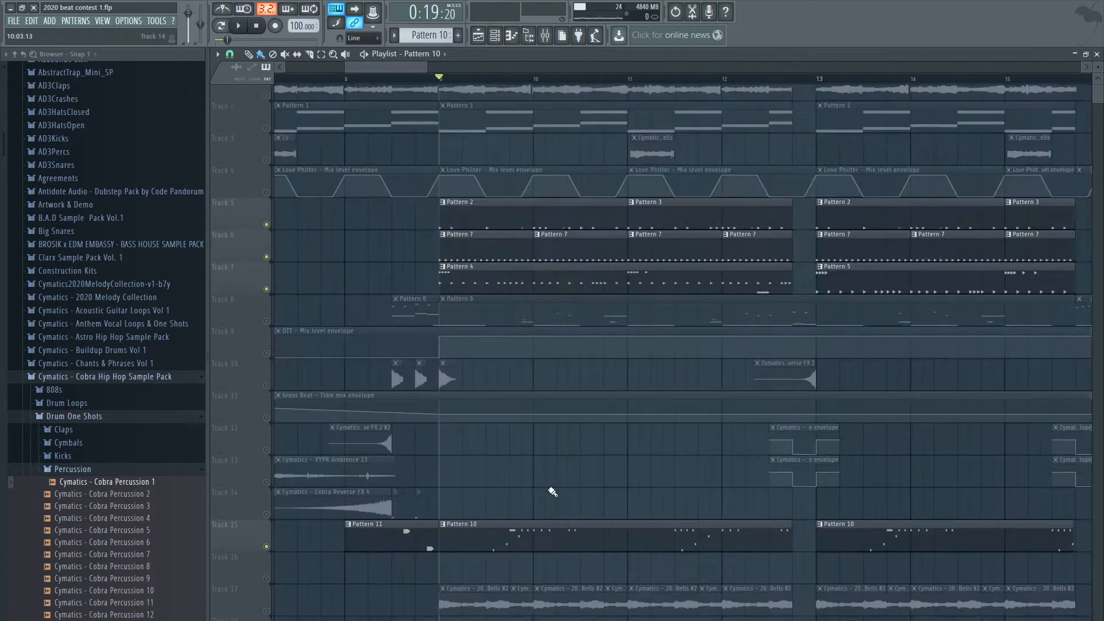
Play the drum Tracks 5, 6, 7 and 15 together from bar 9 to hear the whole drum arrangement
scroll(550, 492, "up", 1)
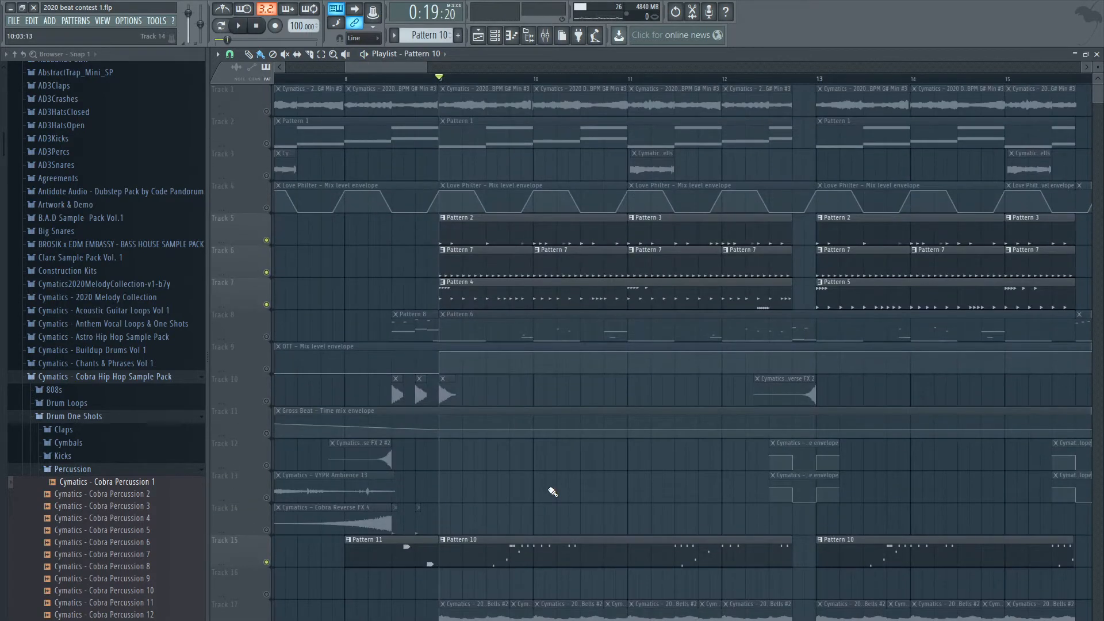
scroll(550, 492, "down", 4)
scroll(549, 492, "up", 4)
key("space")
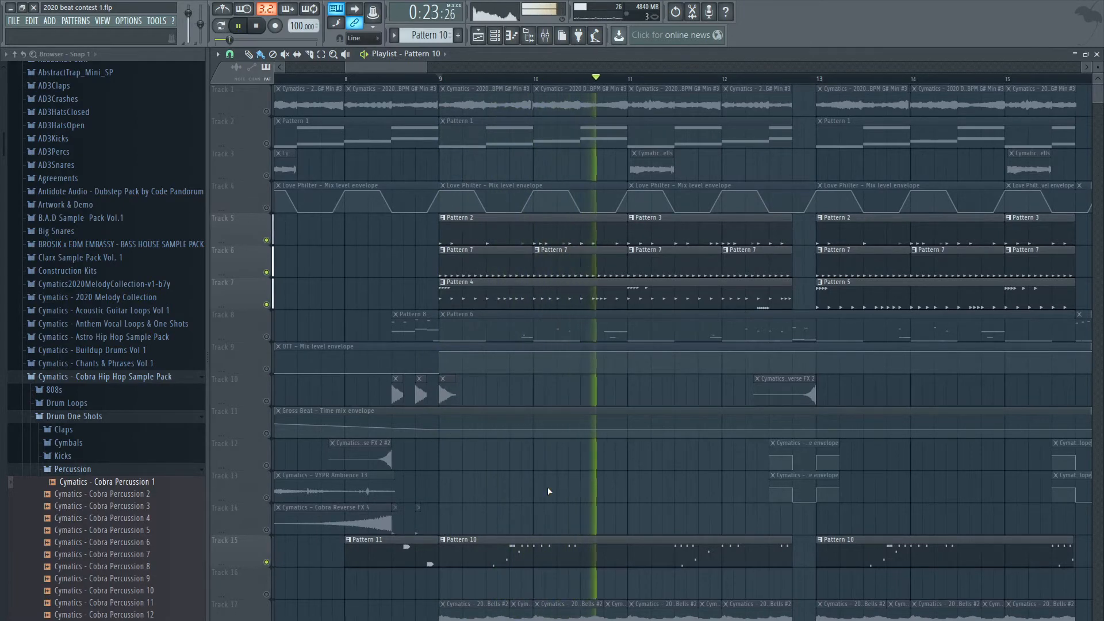
scroll(548, 487, "down", 6)
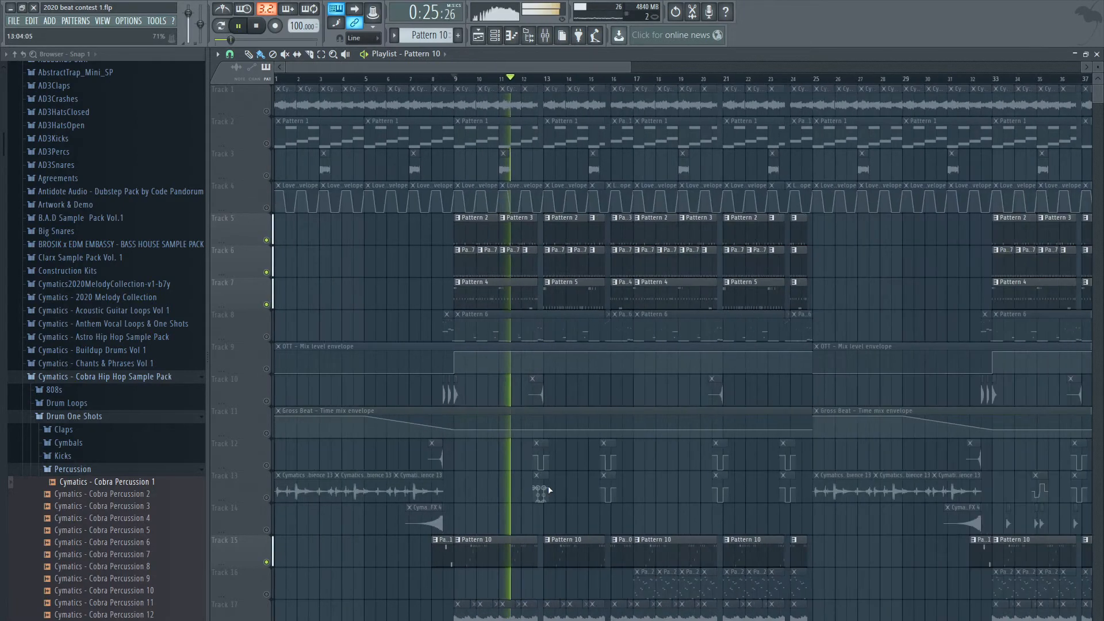
scroll(791, 508, "up", 2)
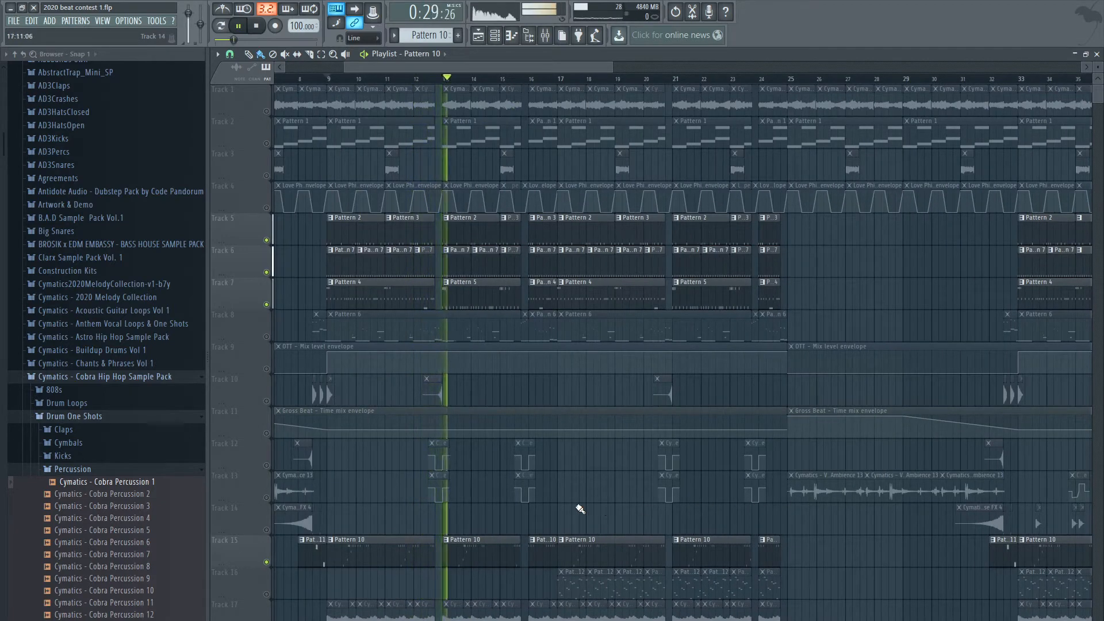
scroll(438, 499, "up", 2)
key("space")
left_click_drag(410, 67, 380, 68)
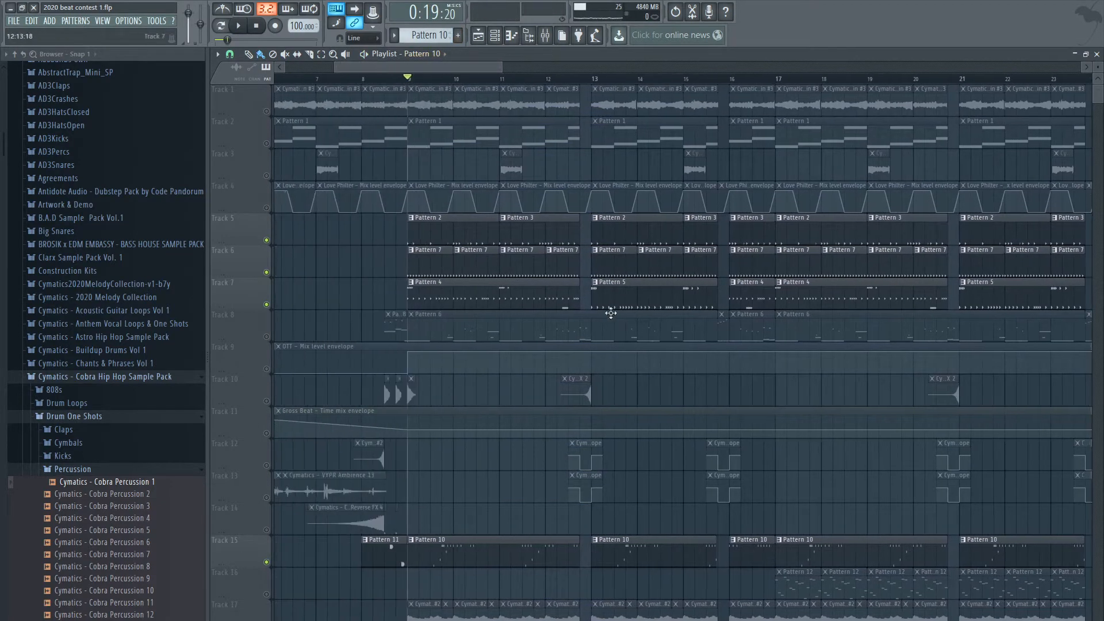
Solo Track 8 and open Pattern 6's VYPR Long 808 4 notes in the piano roll
scroll(608, 313, "up", 3)
scroll(318, 340, "down", 2)
scroll(275, 343, "up", 3)
right_click(266, 338)
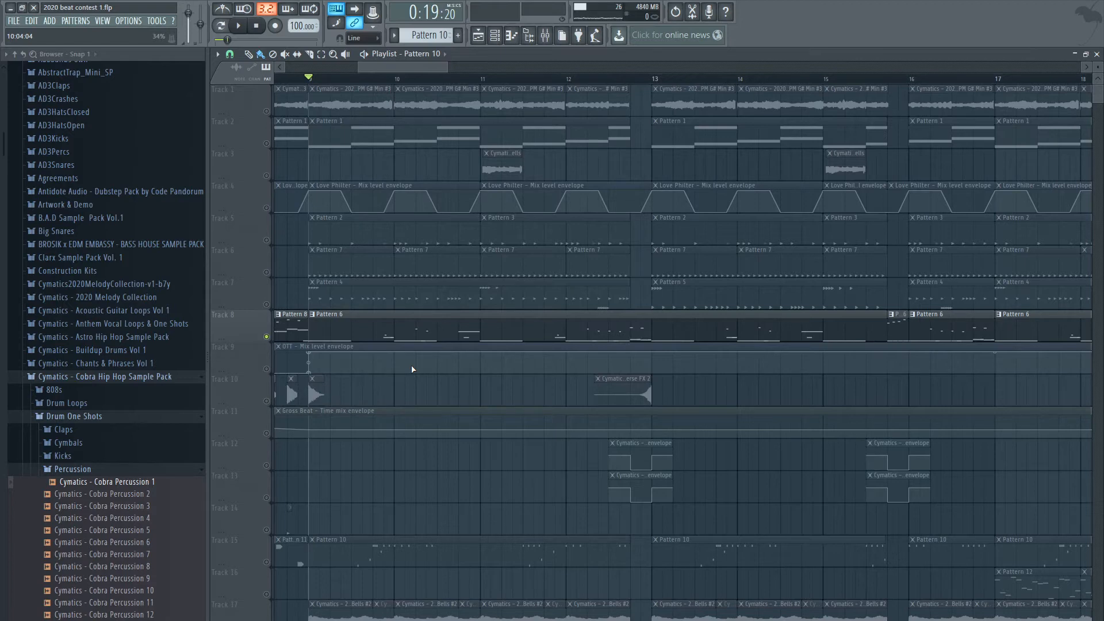
double_click(431, 323)
scroll(553, 233, "down", 2)
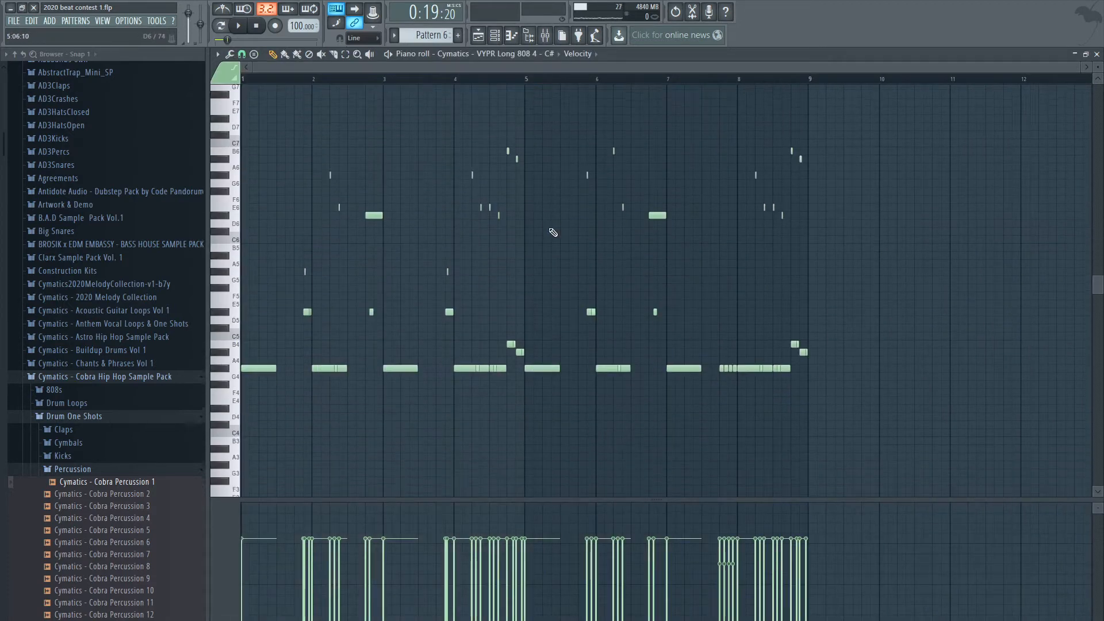
Switch playback to pattern mode, unmute all playlist tracks and play Pattern 6's 808 notes from the start in the piano roll
left_click(222, 31)
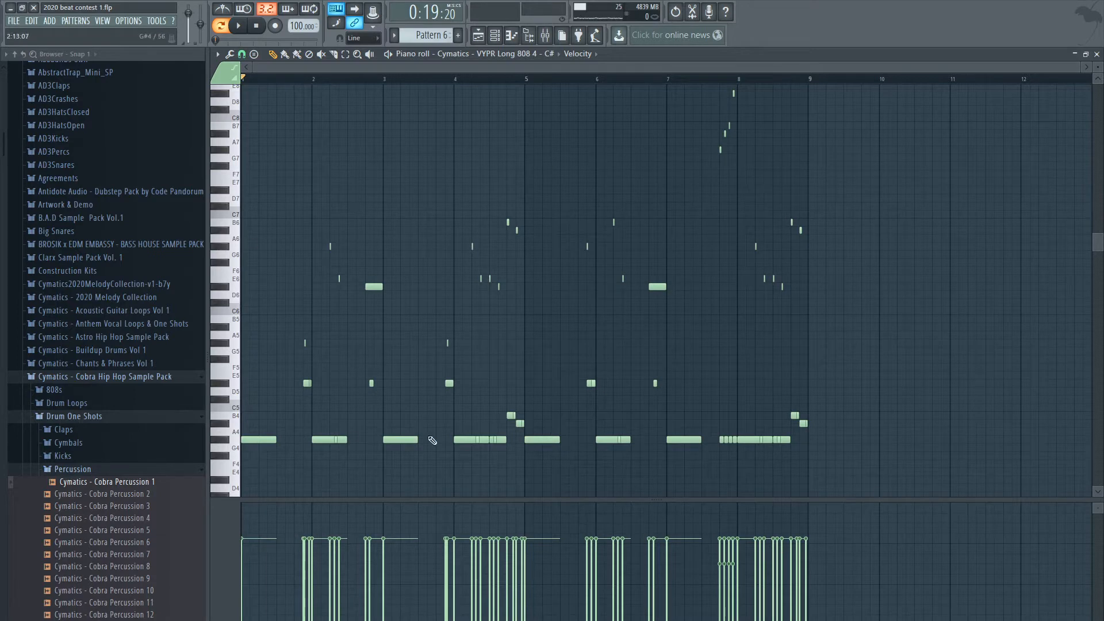
key("F5")
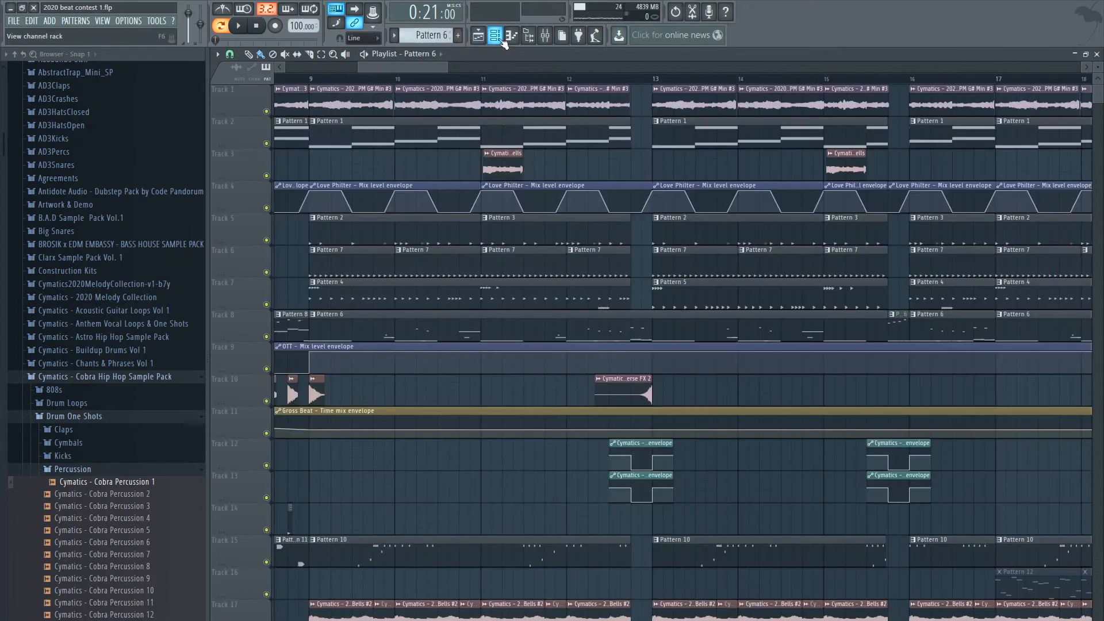
key("F6")
left_click(496, 441)
key("space")
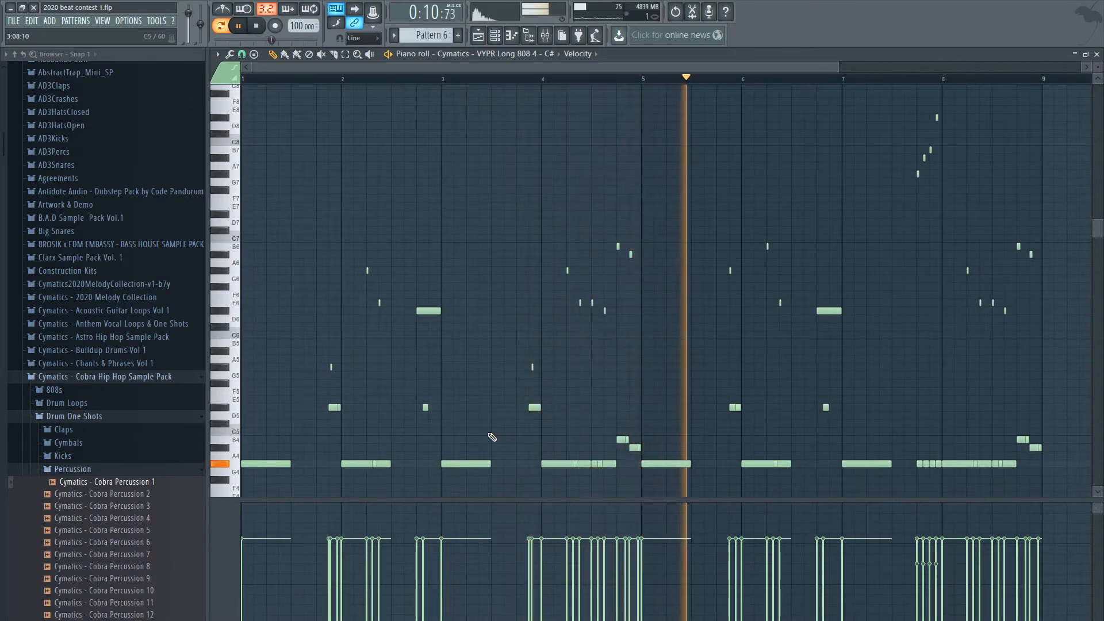
key("space")
Play Pattern 6's 808 notes from bar 4 to examine the roll of short high notes
scroll(460, 436, "down", 1)
scroll(364, 422, "up", 3)
scroll(577, 409, "down", 3)
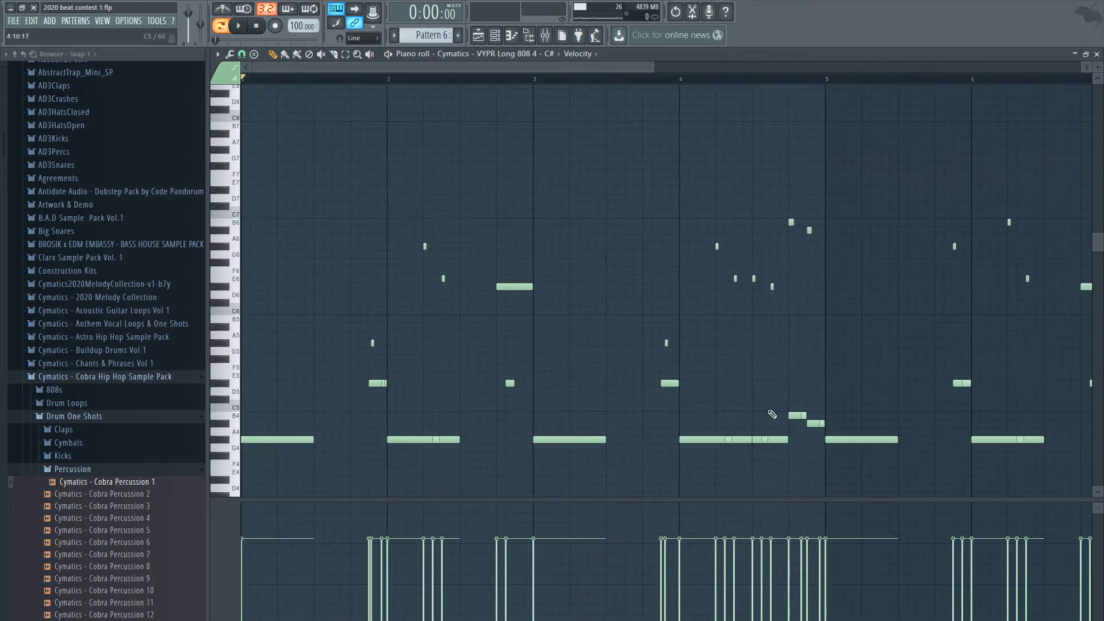
scroll(914, 436, "up", 3)
left_click(533, 79)
key("space")
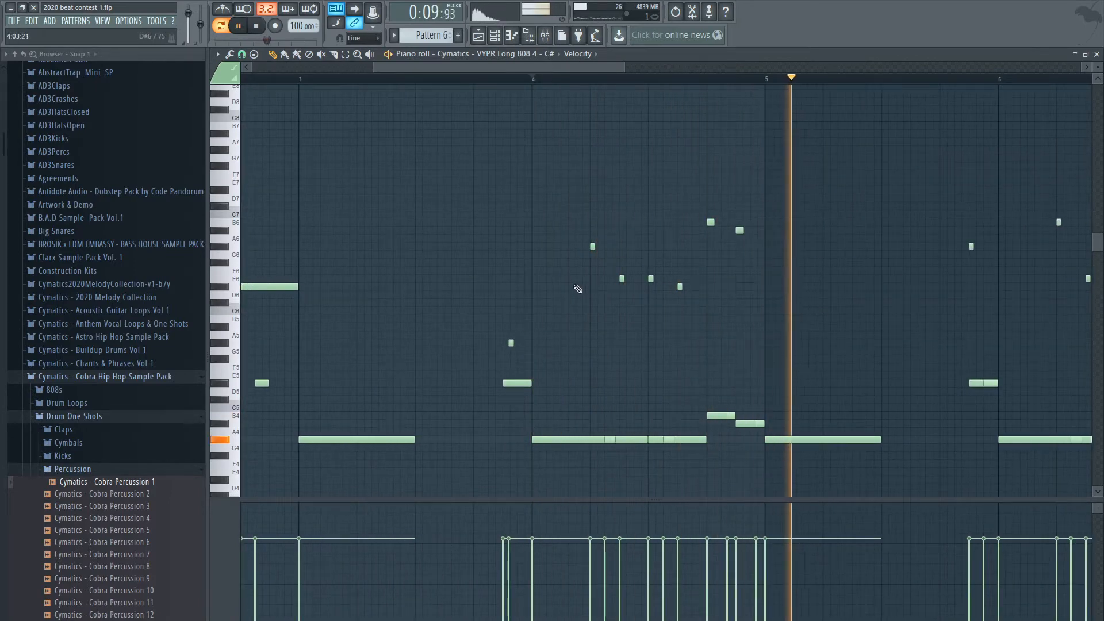
scroll(572, 348, "down", 4)
key("space")
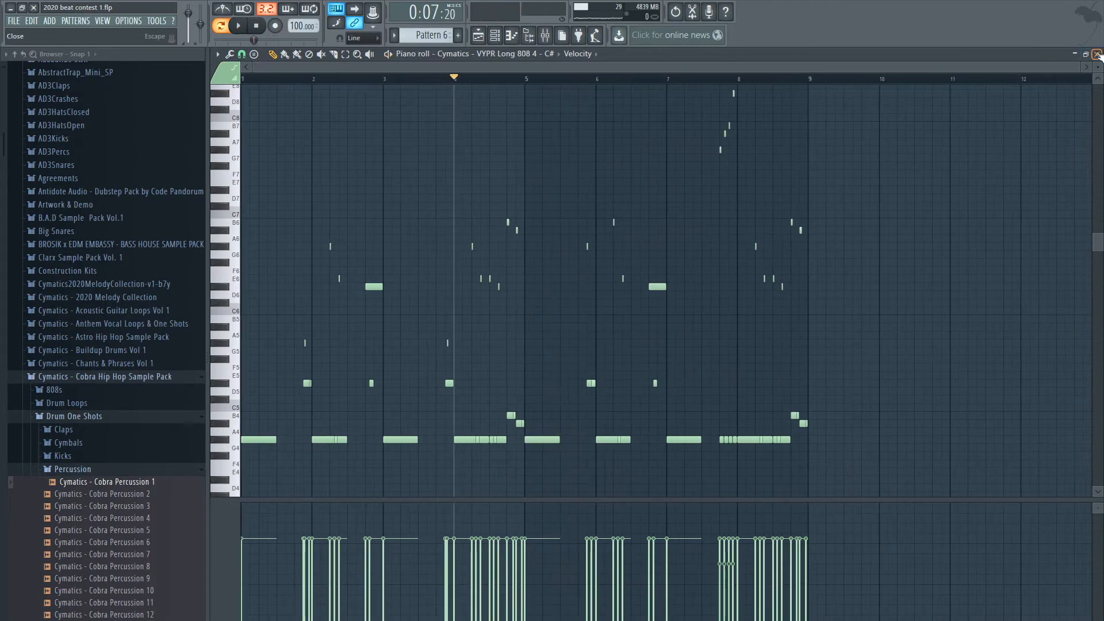
Open the VYPR Long 808 4 channel settings and display its sample settings and waveform
left_click(1097, 54)
left_click(396, 437)
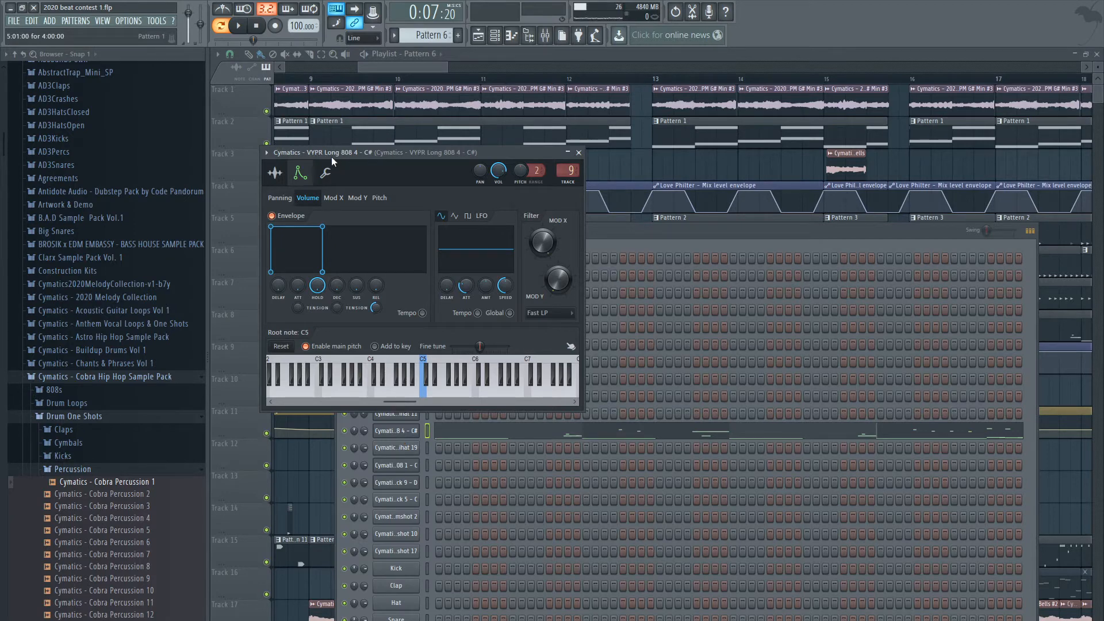
left_click(275, 172)
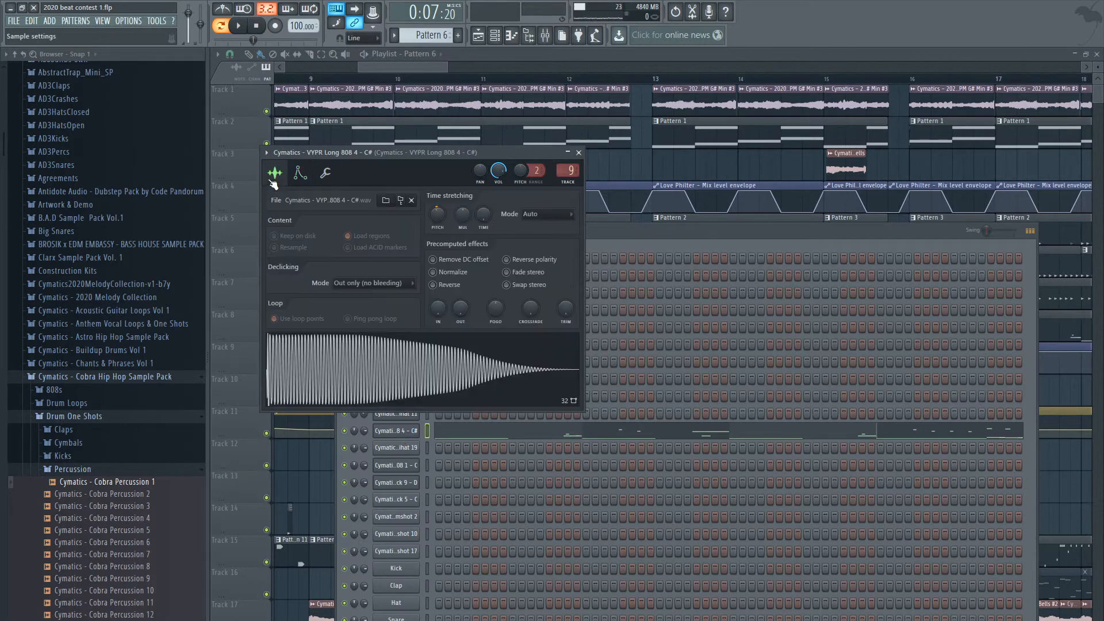
Reopen the 808's piano roll and play Pattern 6 from bar 4 once more, then return to the channel rack
left_click(622, 241)
key("space")
left_click(663, 431)
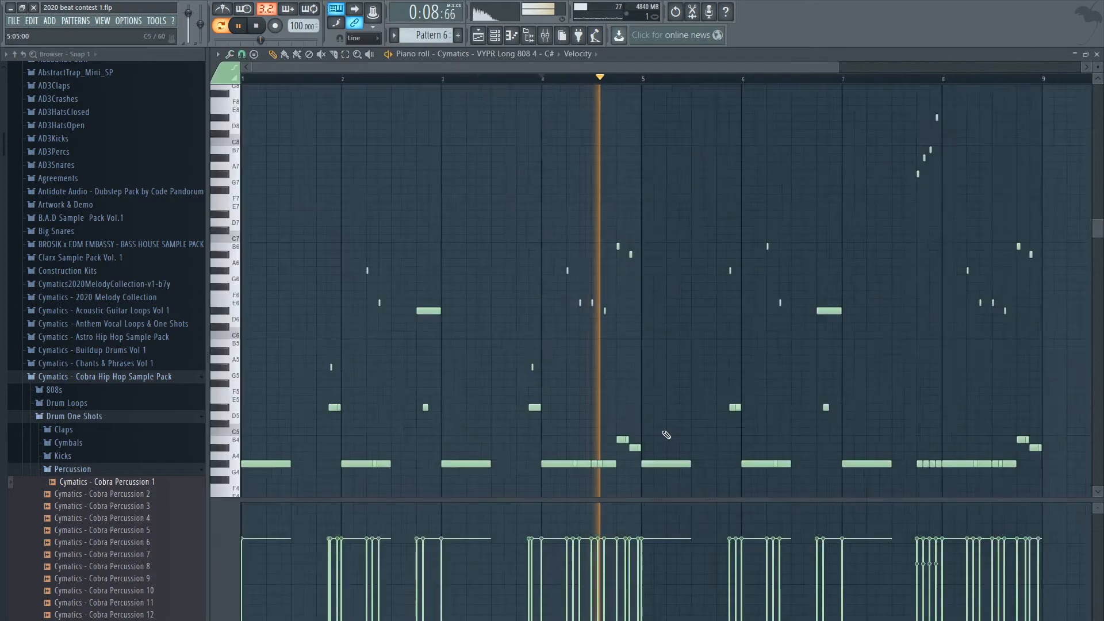
scroll(633, 419, "down", 2)
key("space")
left_click(1097, 54)
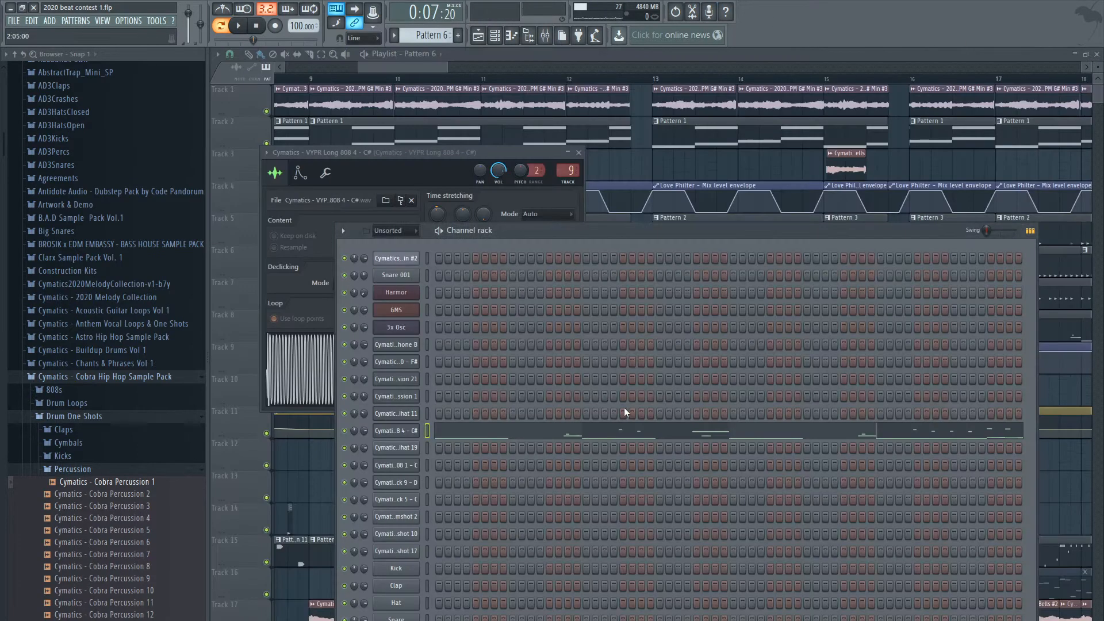
Open the Fruity WaveShaper on the VYPR Long 808 4 mixer track and toggle it to compare the 808's sound
left_click(390, 431)
left_click(545, 35)
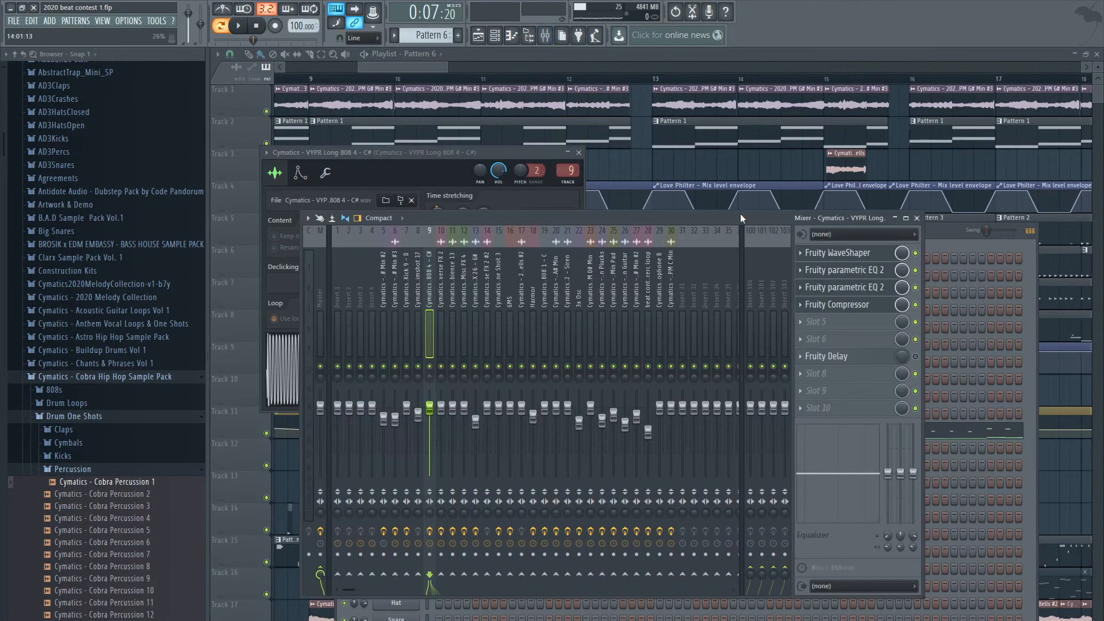
left_click(837, 253)
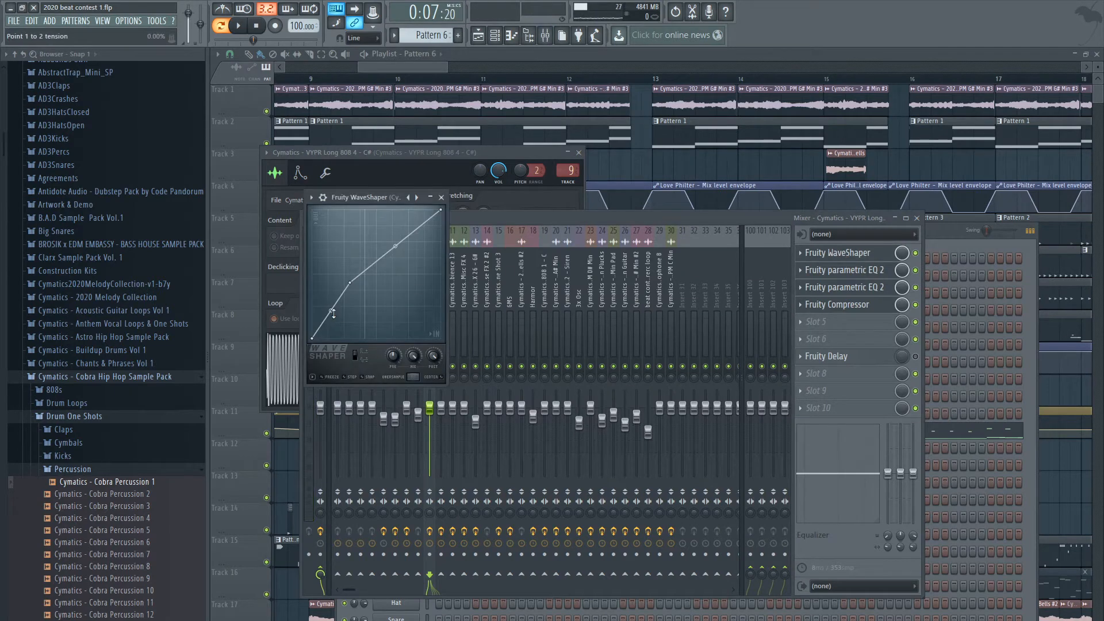
left_click(917, 257)
key("space")
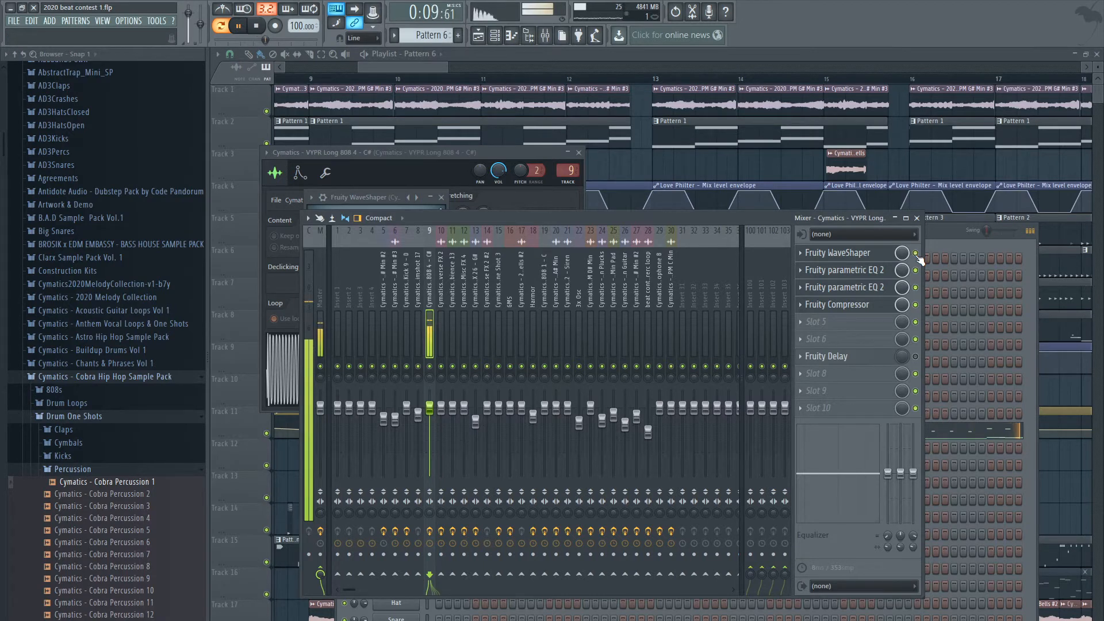
key("space")
Open the 808's Fruity parametric EQ 2, toggle the first EQ's effect slot and play the pattern to compare
left_click(841, 287)
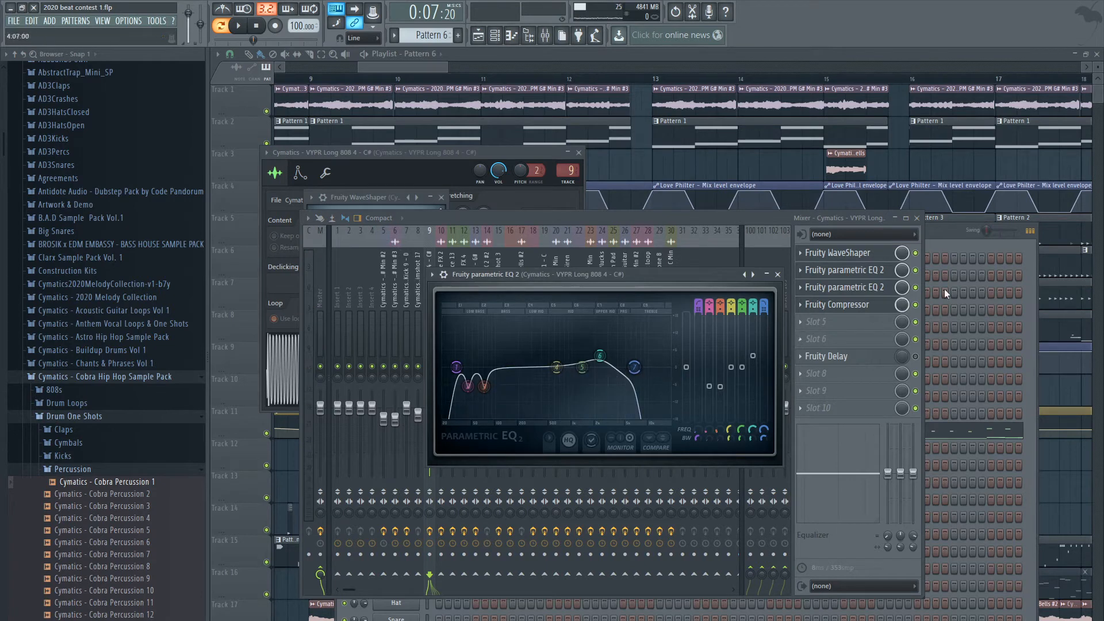
left_click(917, 271)
key("space")
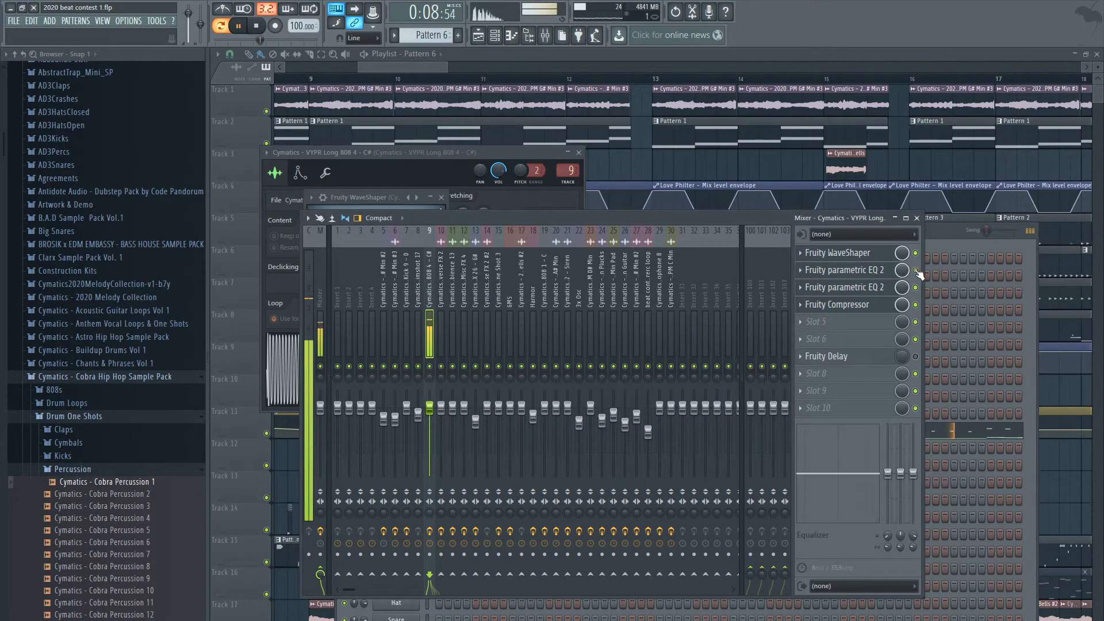
Stop playback and compare the 808's Fruity parametric EQ 2 curve with the EQ on the VYPR Hard Kick 9 mixer track
left_click(842, 270)
key("space")
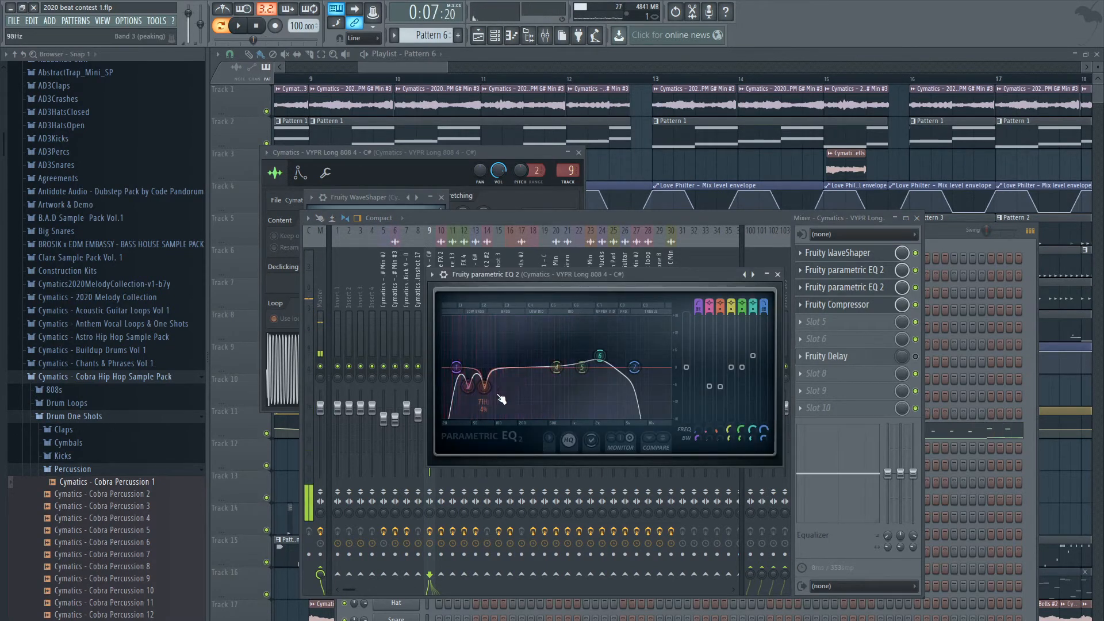
left_click_drag(597, 277, 609, 326)
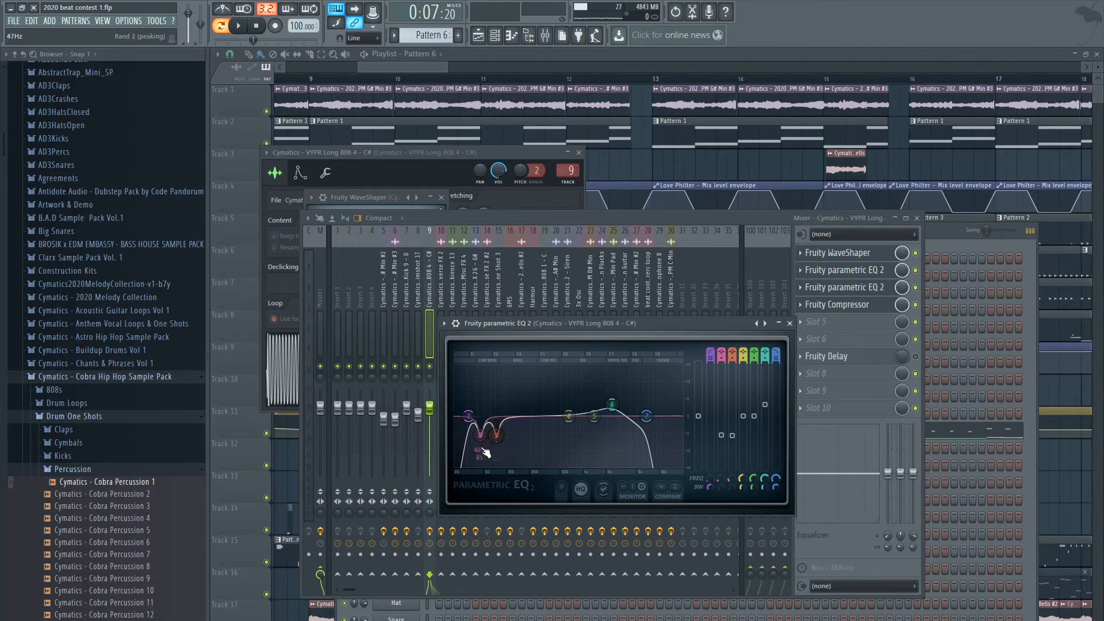
left_click(408, 299)
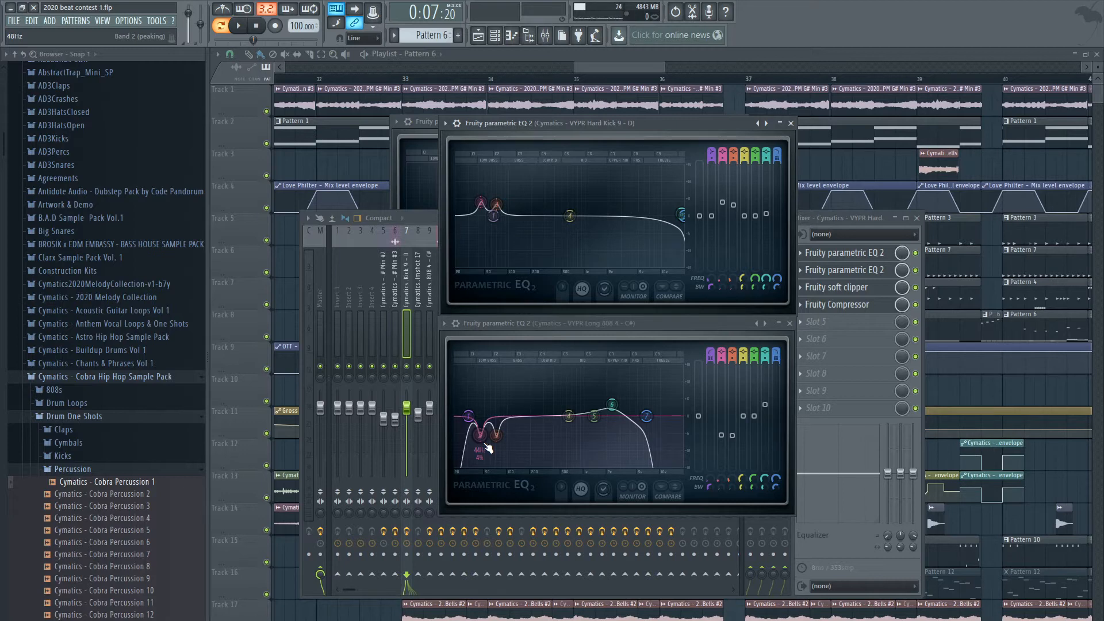
Return to the VYPR Long 808 4 mixer track and open its Fruity Compressor and Fruity Delay settings
left_click(429, 339)
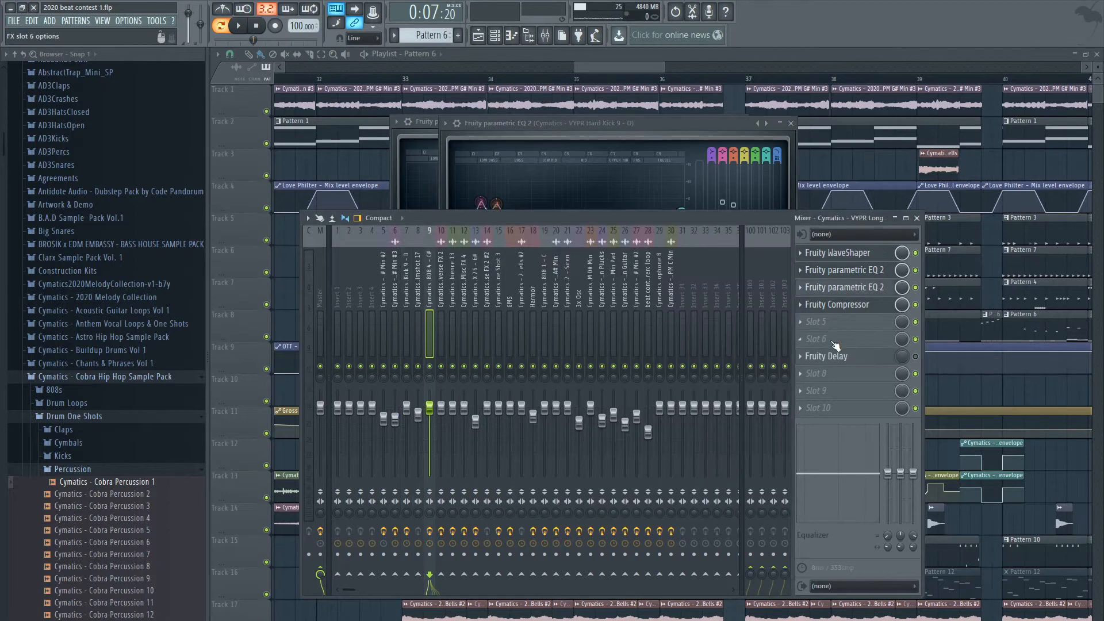
left_click(866, 308)
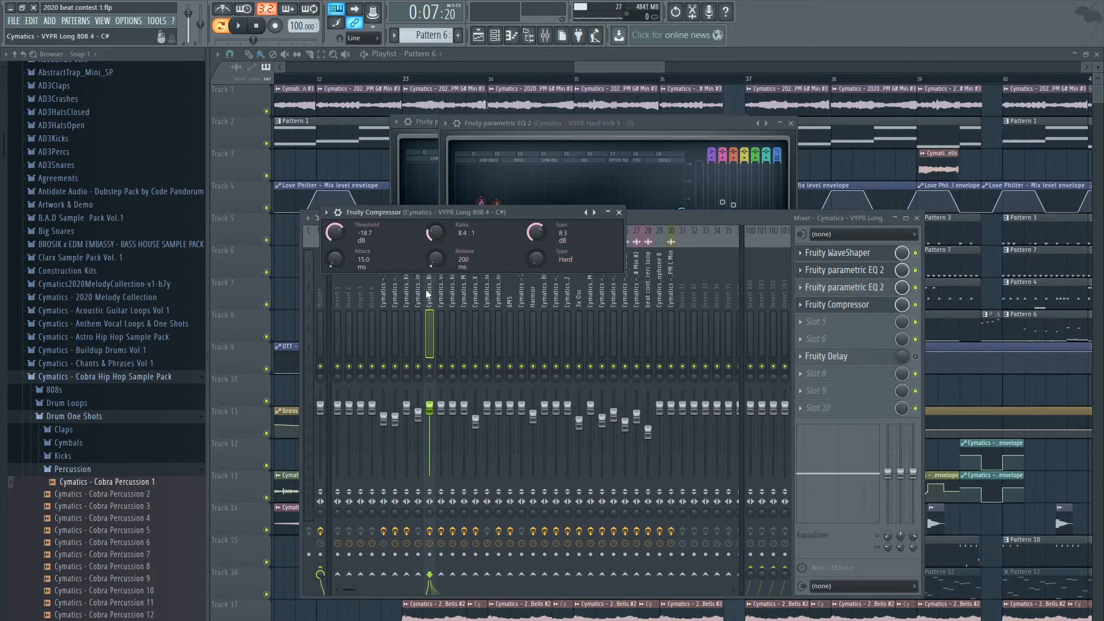
left_click(838, 357)
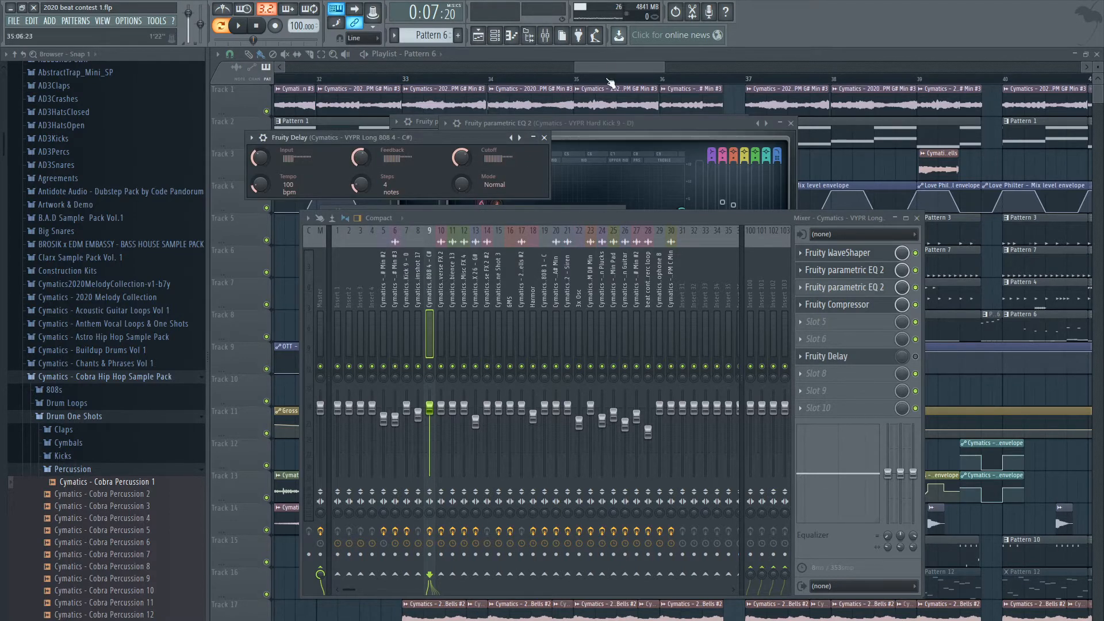
Bring the playlist back to the front and look over the whole arrangement, from the melody tracks down to the effects tracks
left_click(618, 54)
scroll(706, 155, "down", 6)
scroll(657, 218, "down", 2)
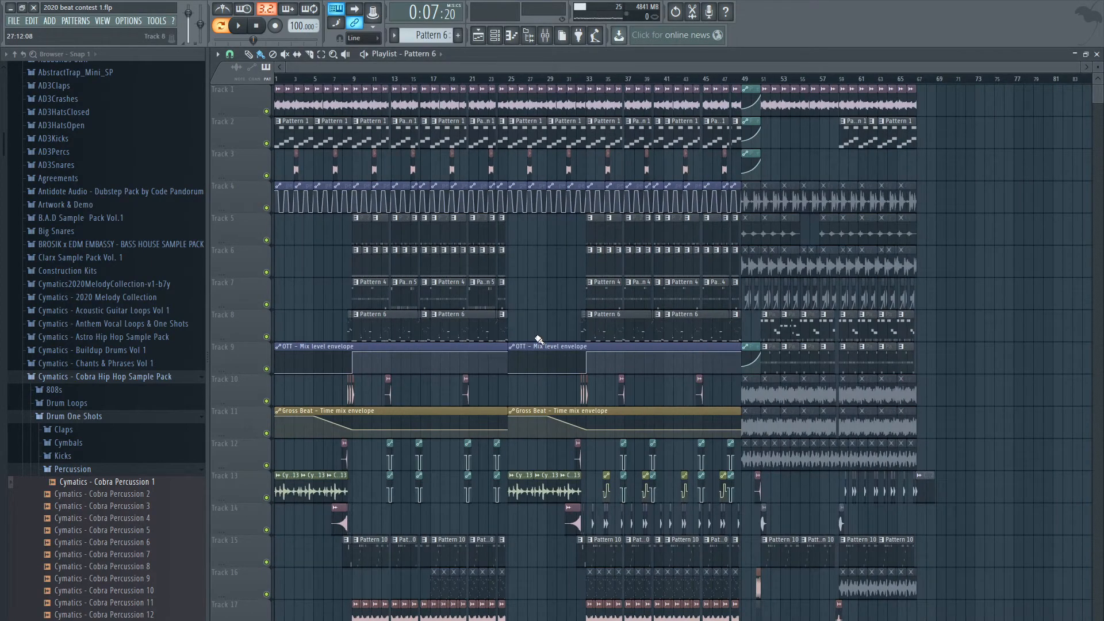
scroll(536, 348, "down", 12)
scroll(527, 345, "up", 4)
scroll(510, 314, "up", 3)
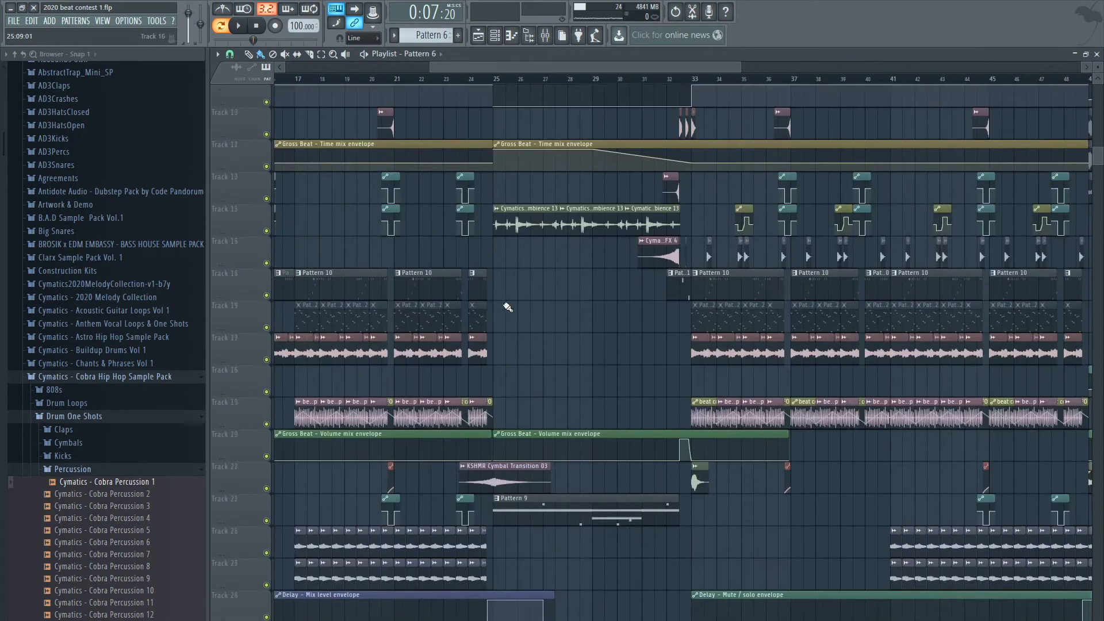
scroll(508, 308, "up", 2)
scroll(482, 155, "up", 6)
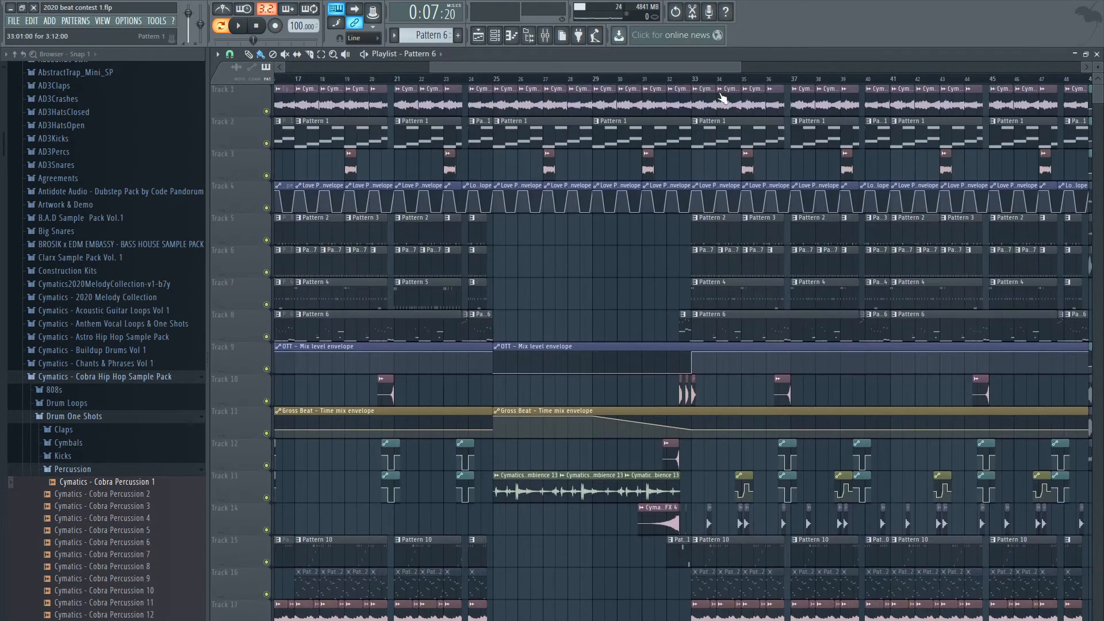
scroll(538, 515, "down", 4)
scroll(536, 511, "down", 6)
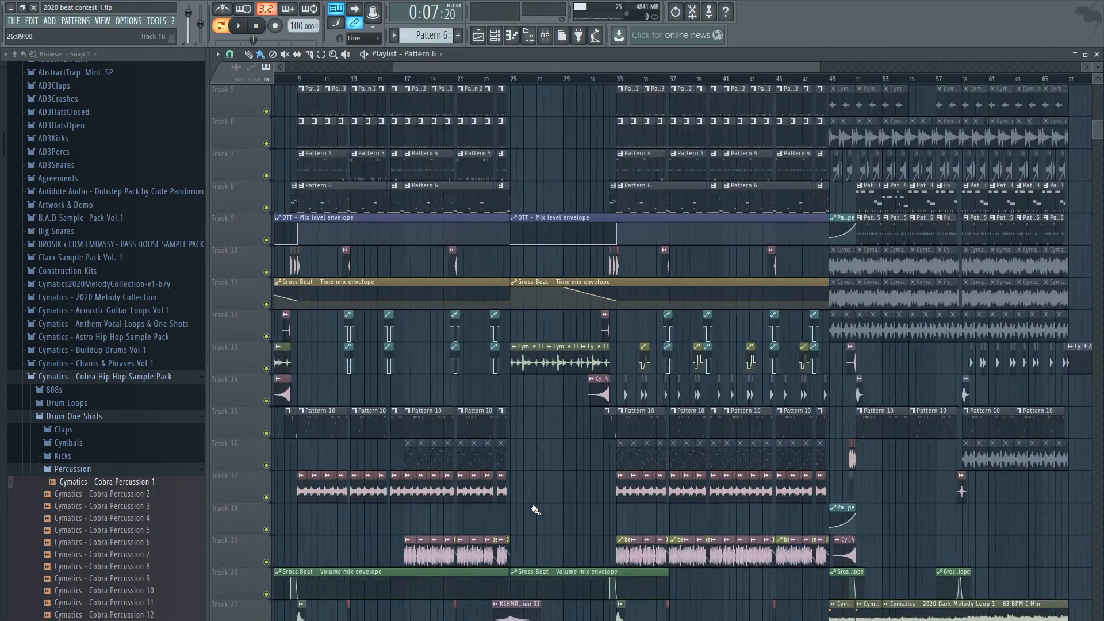
scroll(926, 515, "up", 5)
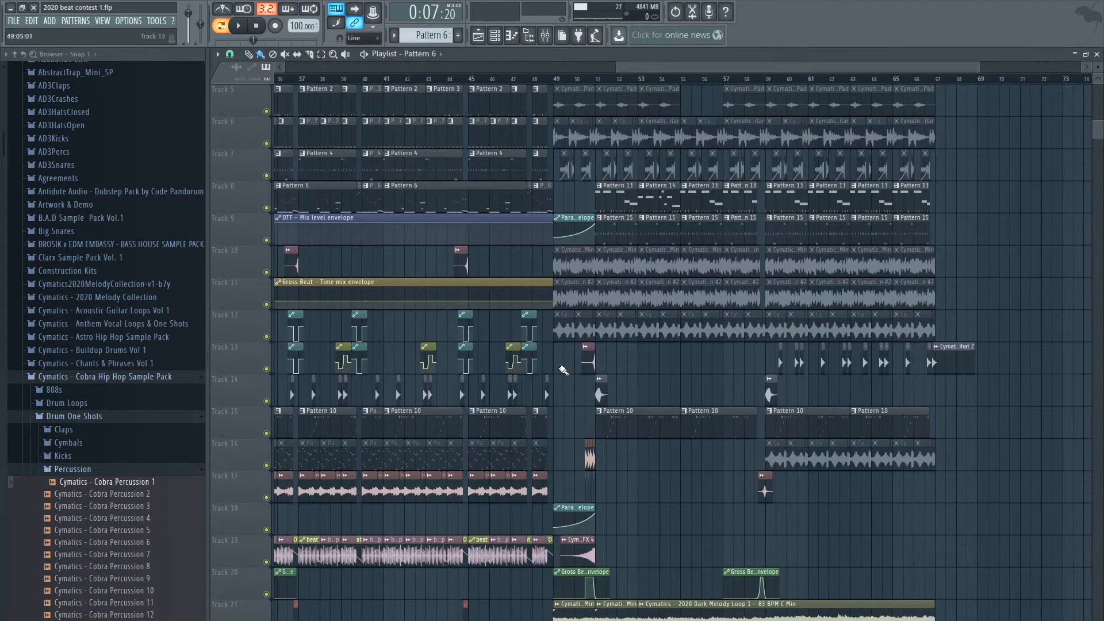
scroll(636, 449, "down", 3)
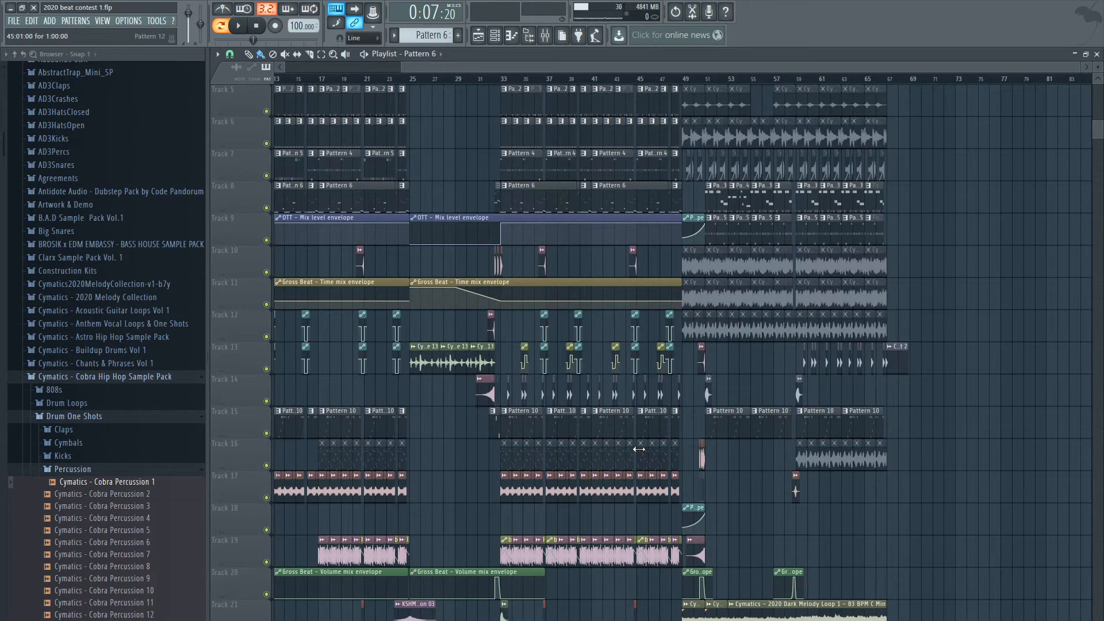
scroll(639, 449, "down", 4)
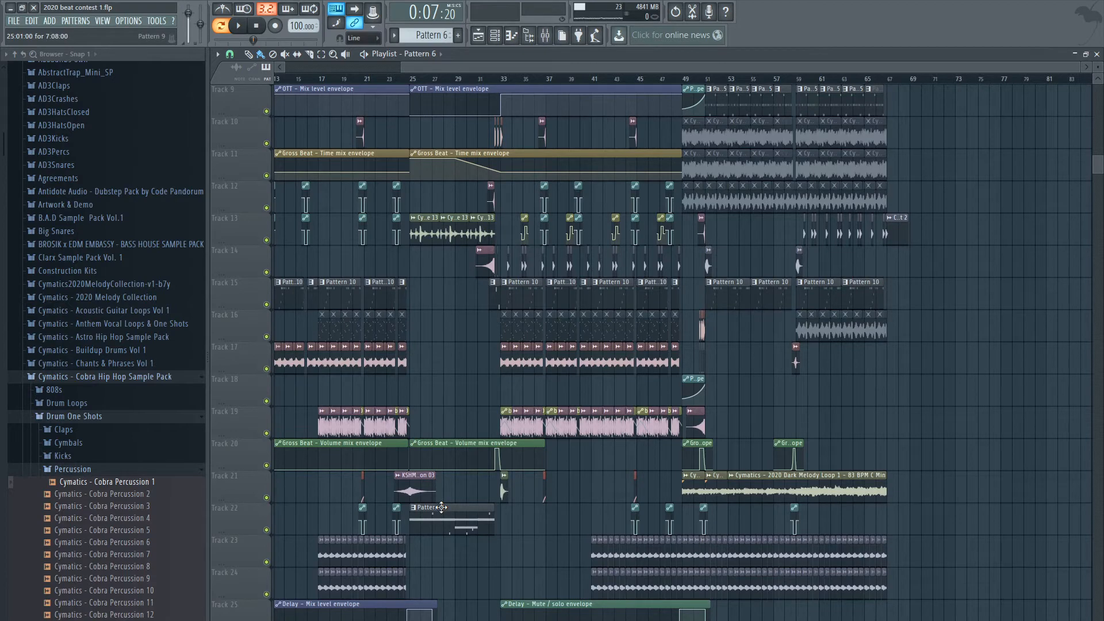
scroll(296, 505, "up", 3)
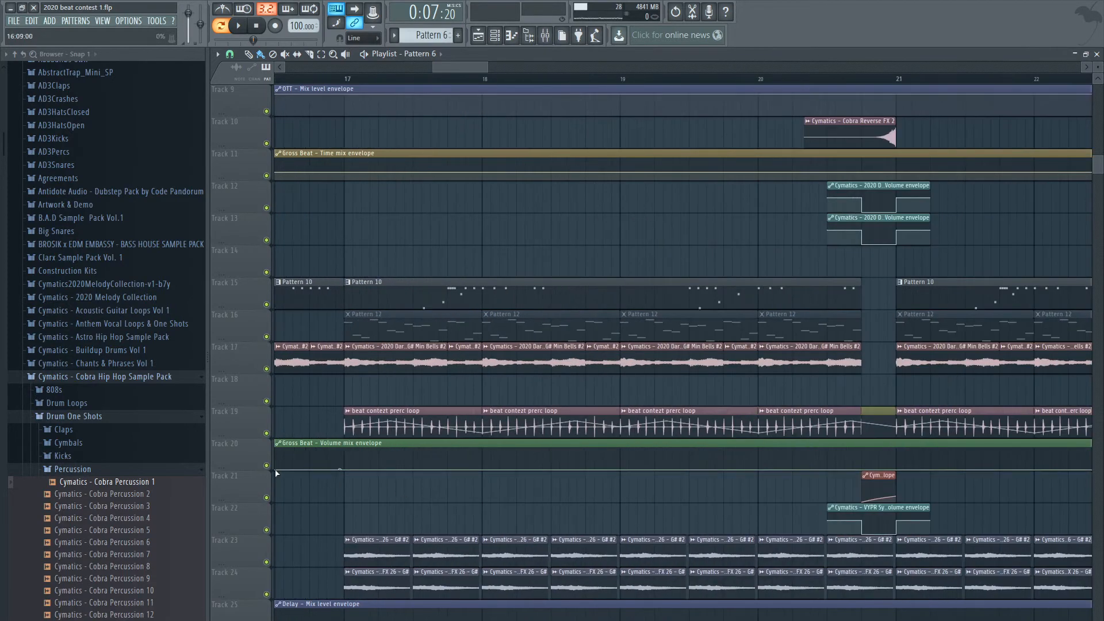
Solo the beat contest perc loop on Track 19 and play it from bar 17, alone and together with the drums and 808
right_click(268, 435)
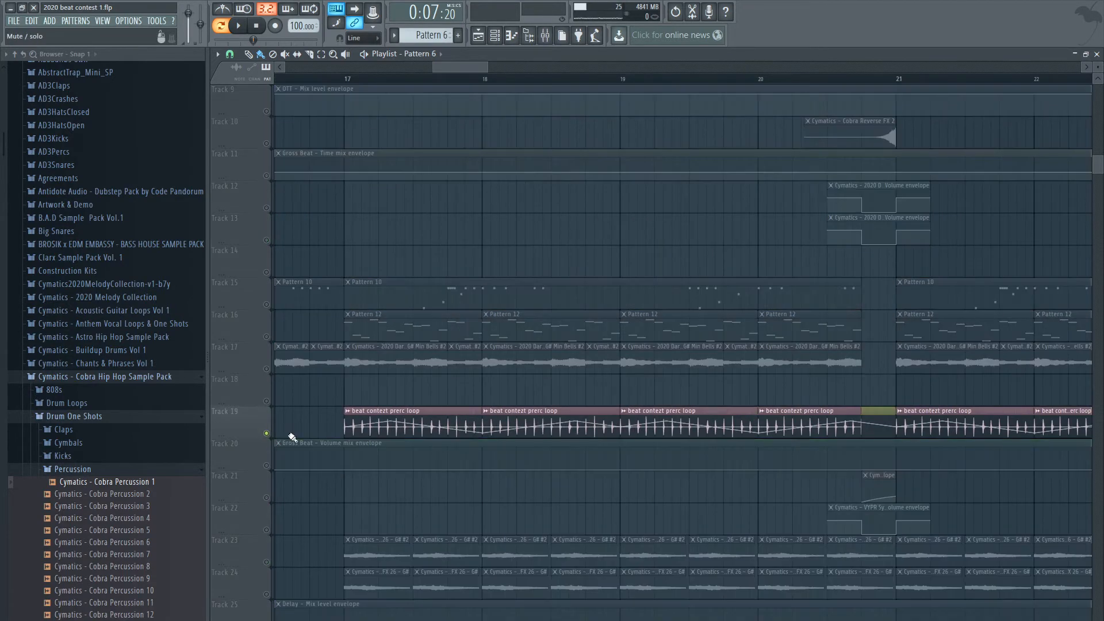
left_click(346, 80)
key("space")
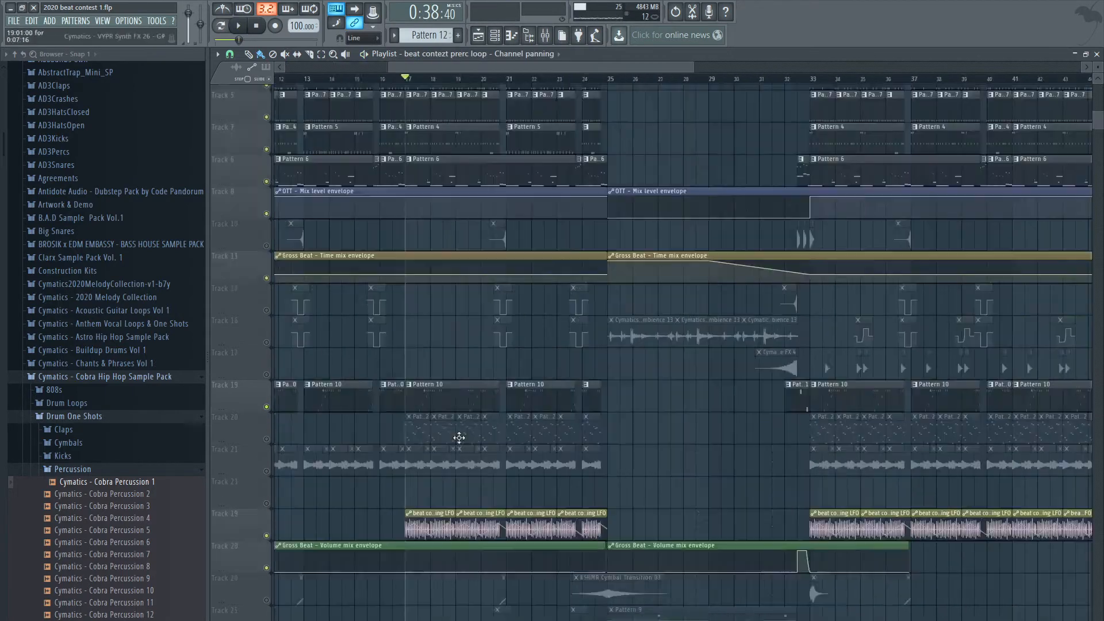
key("space")
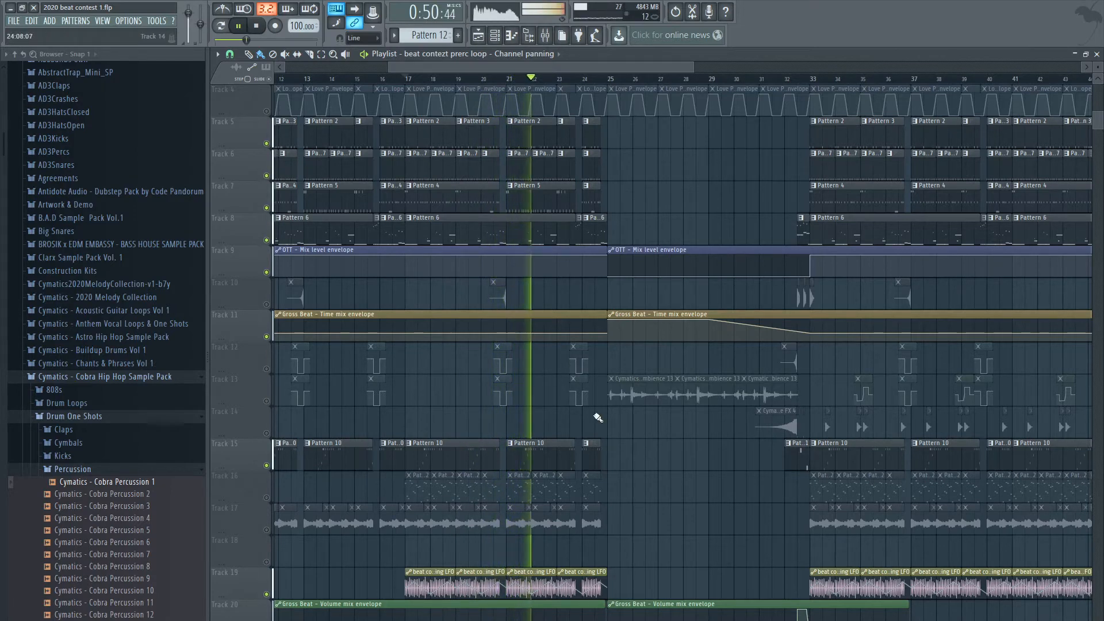
key("space")
Re-enable all the playlist tracks and return the playhead to the start of the song
scroll(564, 412, "down", 3)
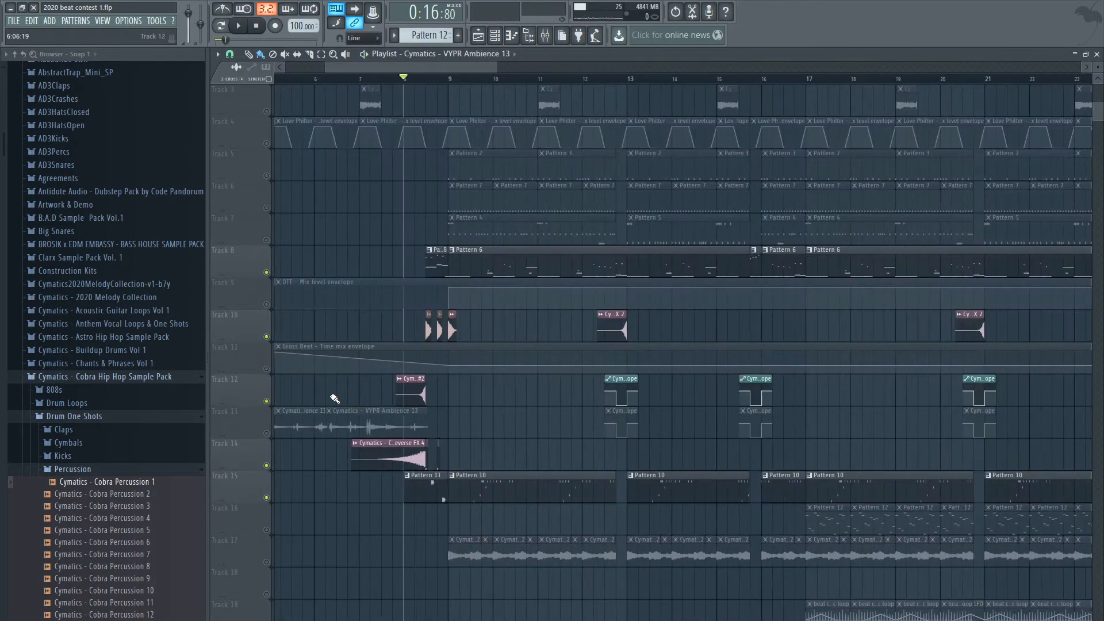
left_click(271, 426)
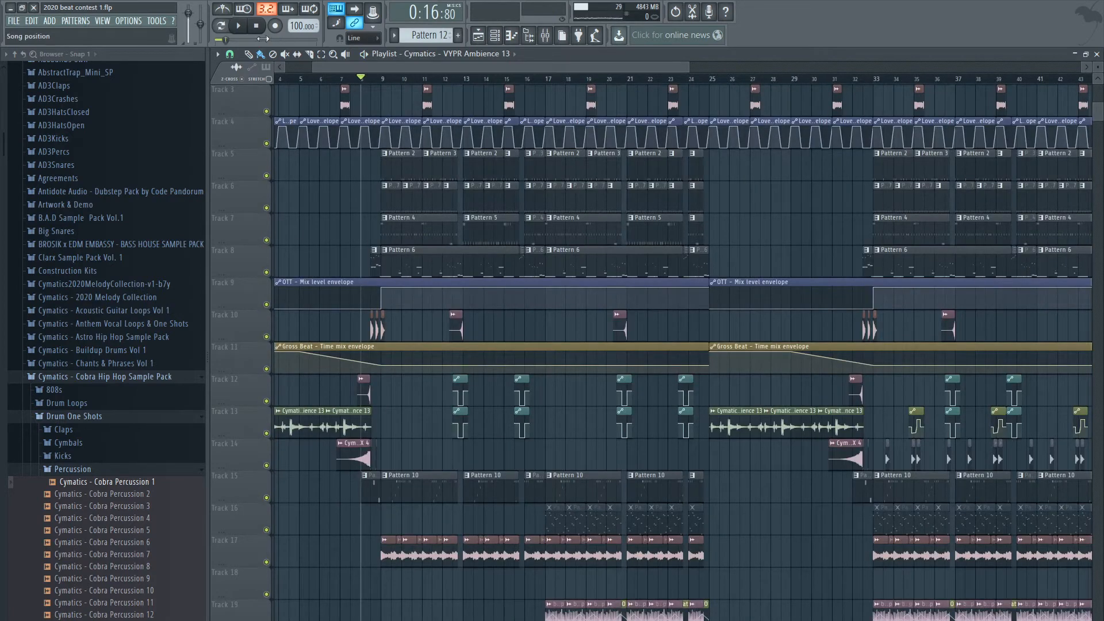
left_click(256, 26)
key("space")
scroll(434, 332, "down", 3)
key("space")
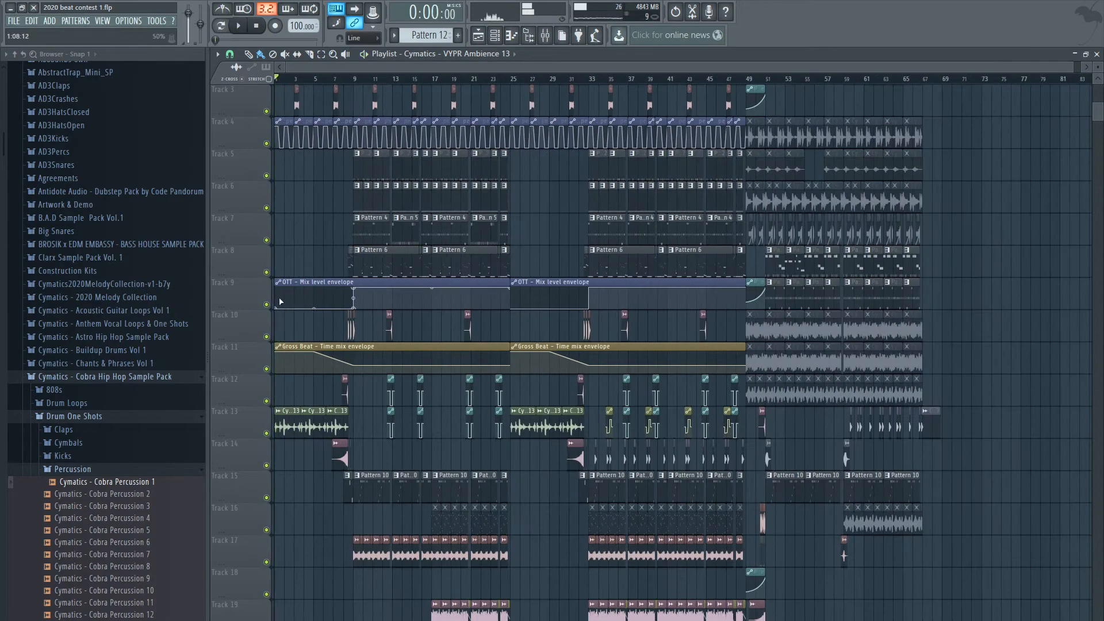
Solo Pattern 1 on Track 2, enable the Gross Beat time mix envelope on Track 11 and briefly play them from the start
scroll(284, 301, "up", 4)
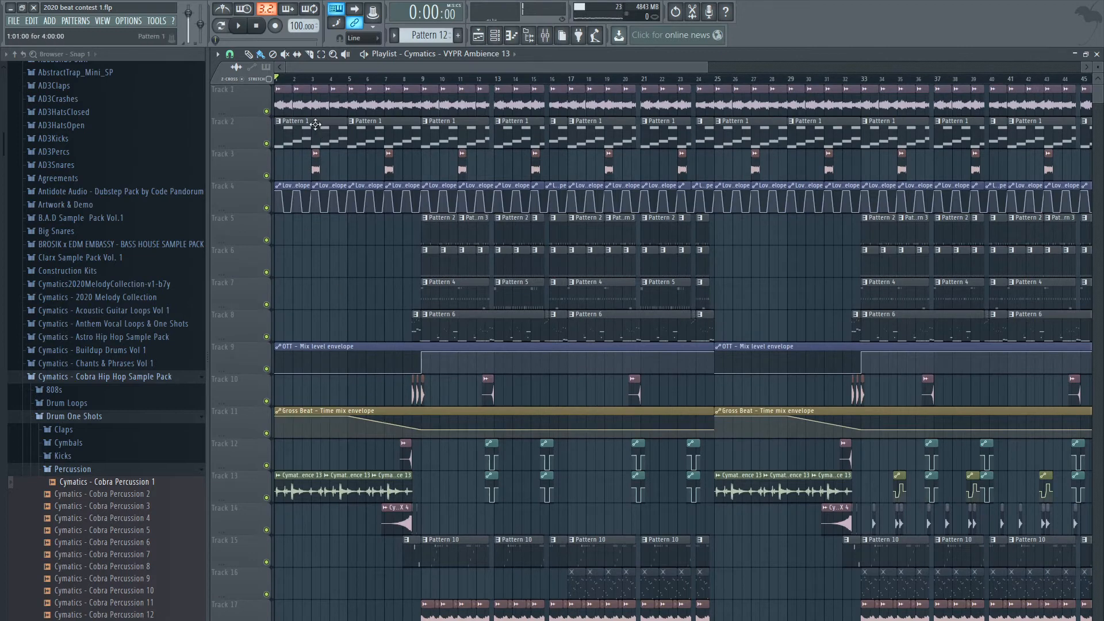
scroll(303, 256, "up", 2)
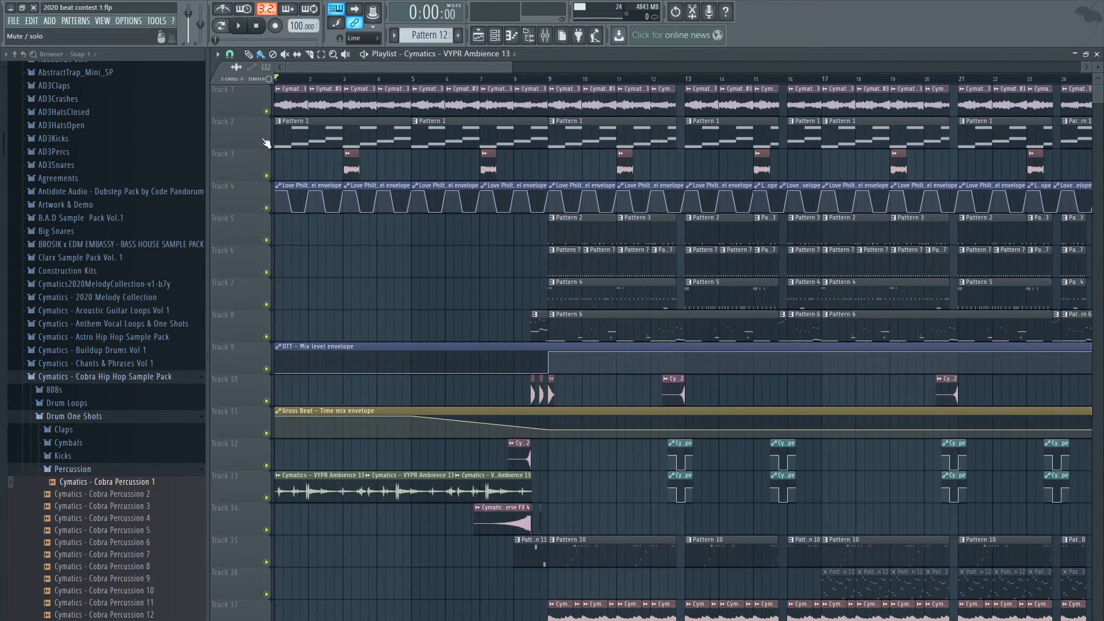
right_click(267, 143)
left_click(266, 433)
key("space")
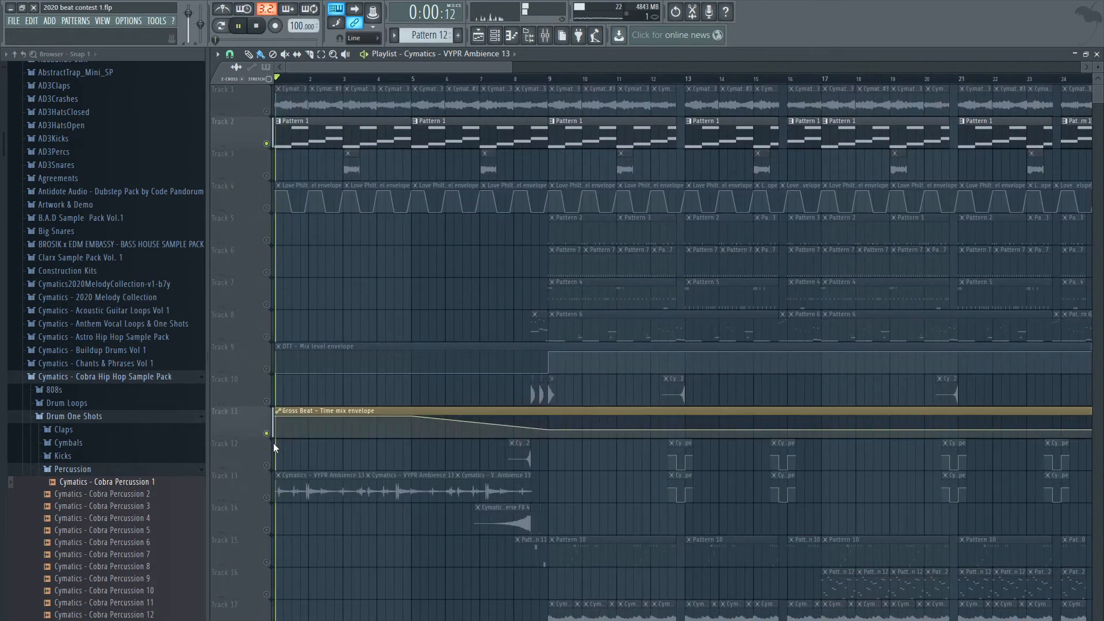
key("space")
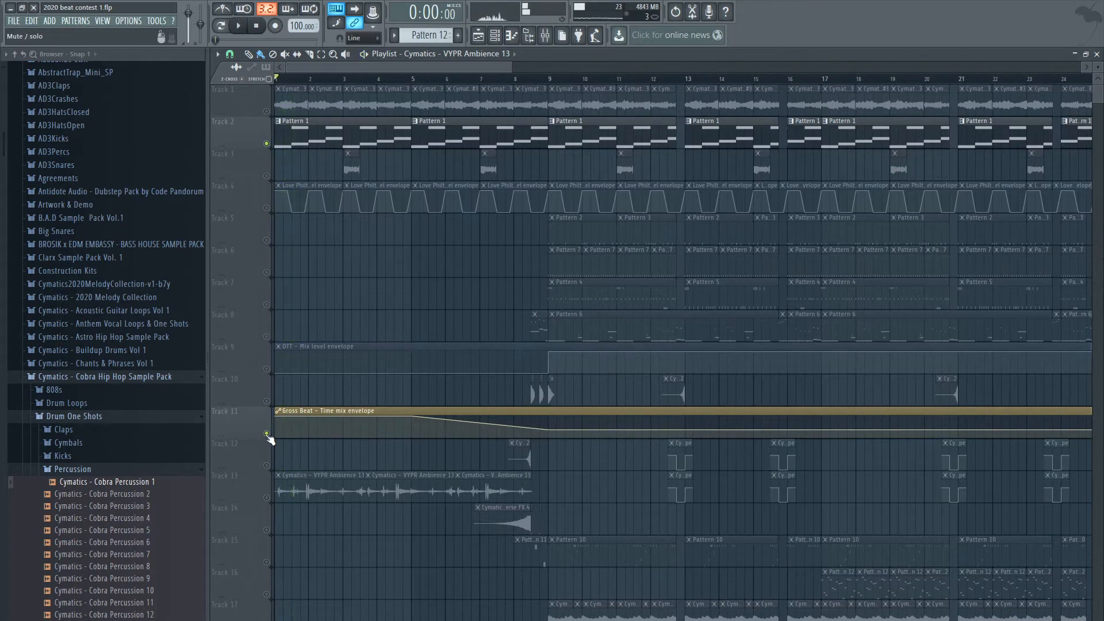
Unsolo the tracks and play the full intro from the start into the drop at bar 9
right_click(267, 433)
right_click(267, 434)
key("space")
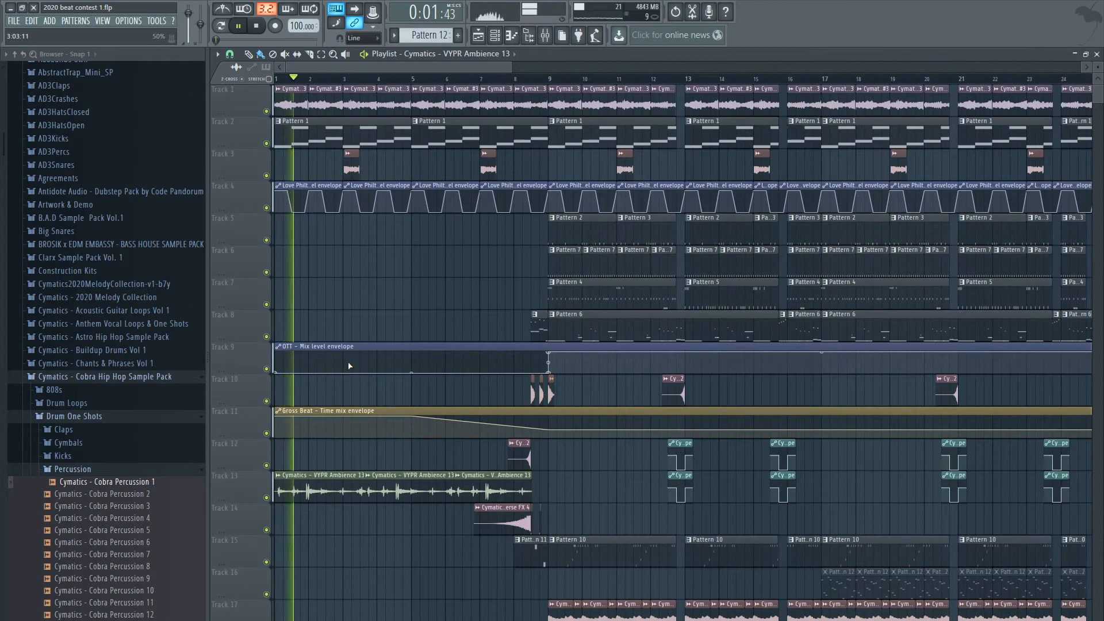
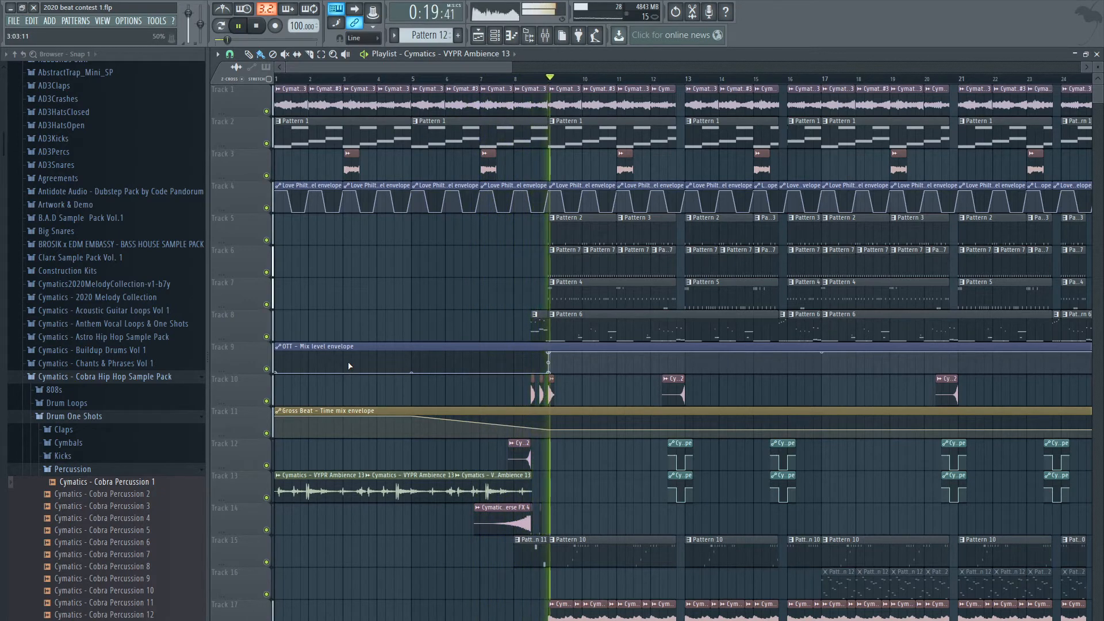
scroll(632, 468, "down", 3)
key("space")
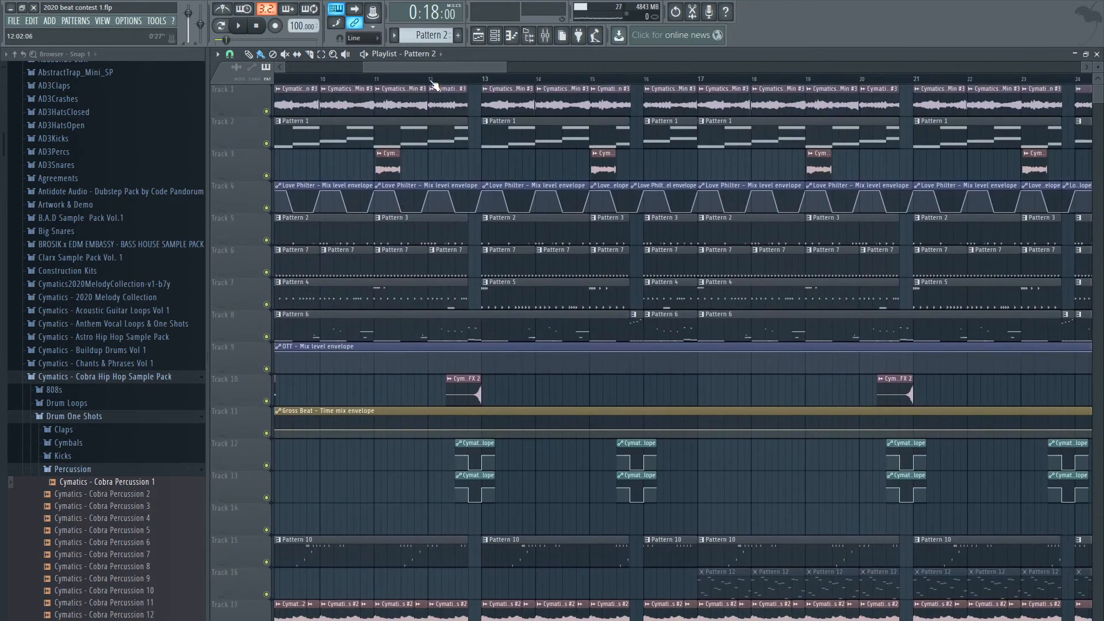
Play the arrangement from bar 12 to hear the melody cut made by the volume envelopes on Tracks 12 and 13
left_click(430, 79)
scroll(486, 237, "up", 2)
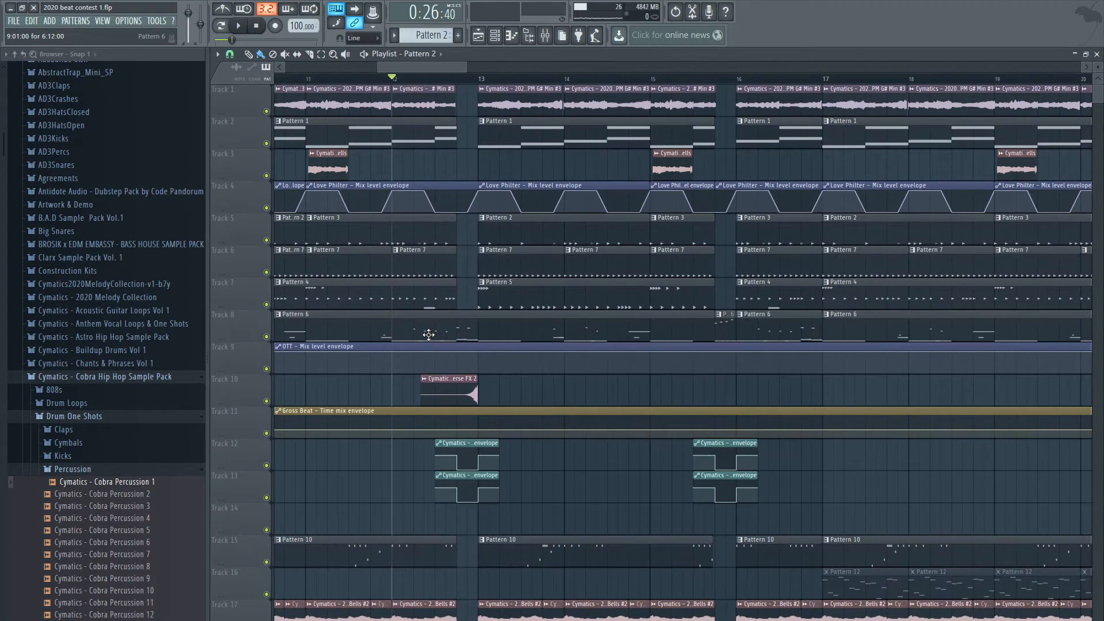
key("space")
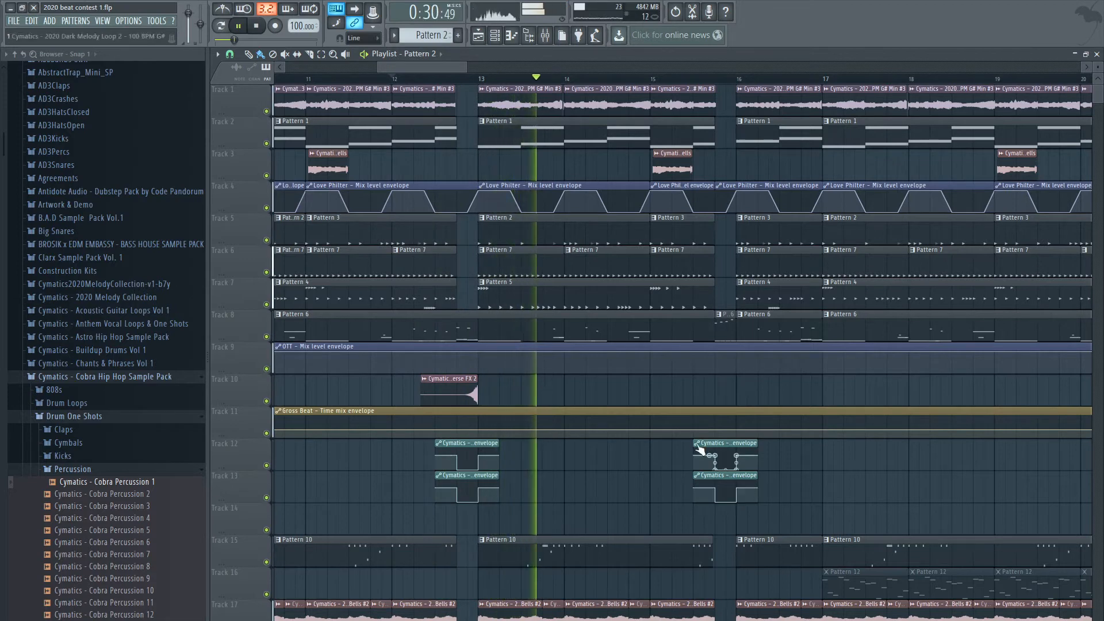
scroll(762, 438, "down", 2)
key("space")
Play from bar 15 through the second volume envelope cut before bar 16, and stop playback
left_click(517, 80)
key("space")
scroll(605, 419, "up", 2)
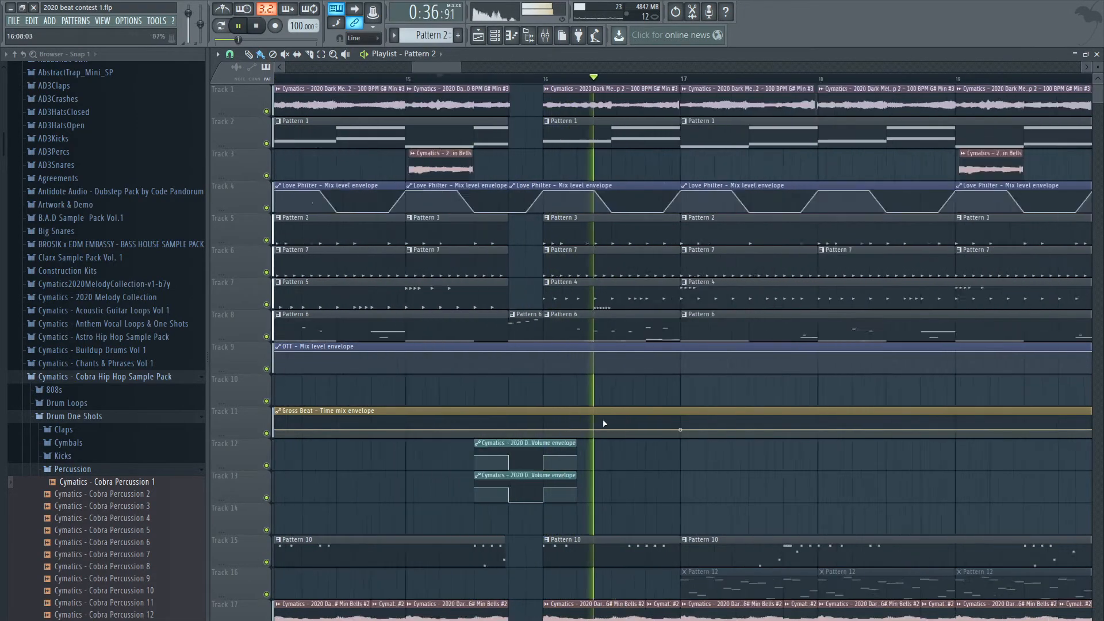
scroll(606, 419, "down", 5)
key("space")
Solo the two VYPR Synth FX 26 tracks, Track 23 and Track 24, and play them from bar 17
scroll(656, 459, "down", 4)
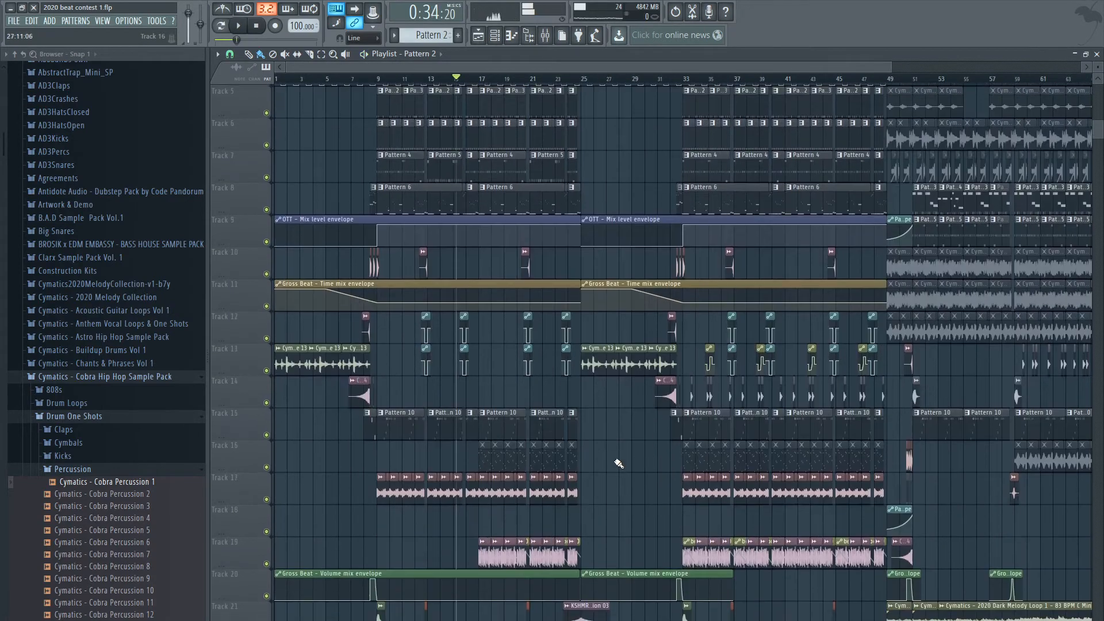
scroll(609, 460, "up", 2)
scroll(605, 460, "down", 5)
scroll(604, 458, "up", 2)
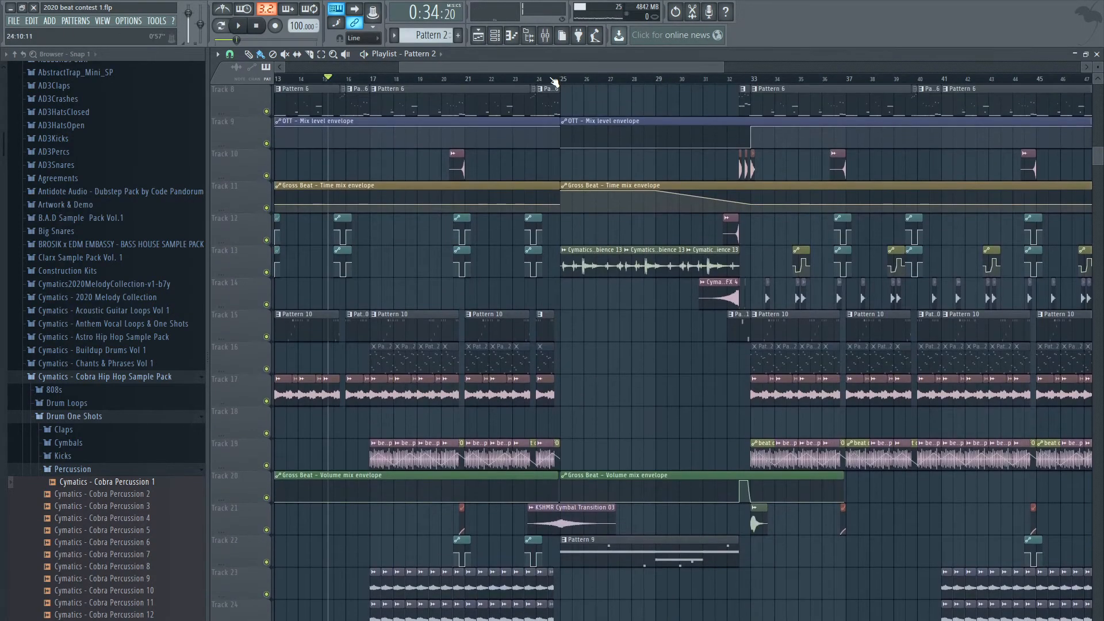
scroll(468, 538, "up", 2)
scroll(406, 554, "down", 4)
scroll(299, 477, "up", 2)
right_click(266, 466)
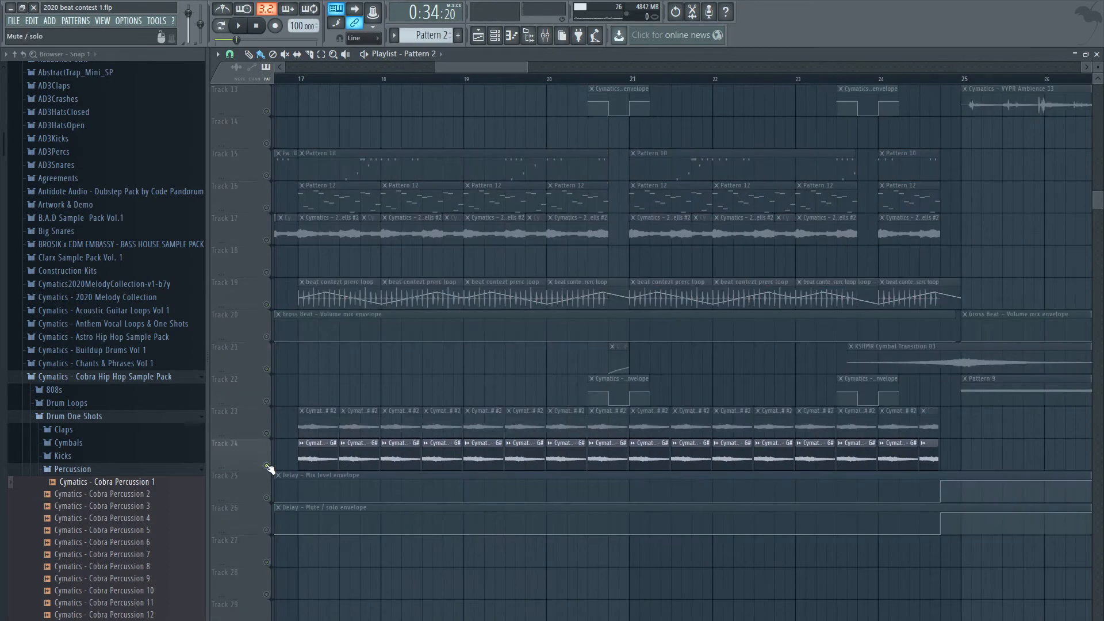
left_click(266, 433)
left_click(300, 79)
key("space")
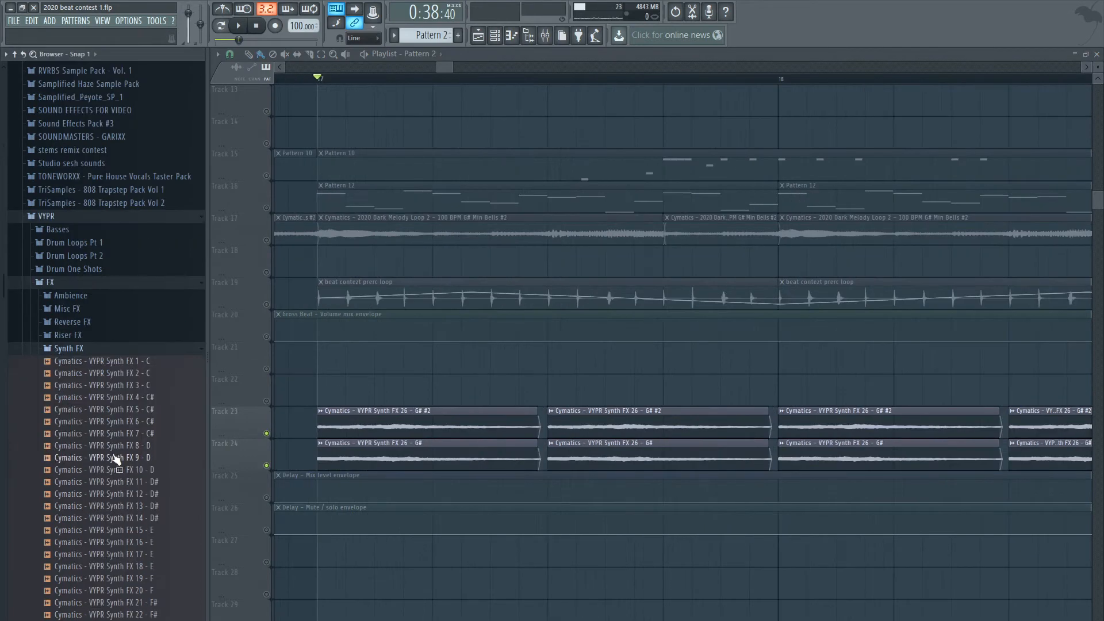
Find Cymatics - VYPR Synth FX 26 - G# in the VYPR Synth FX sample folder and preview it
scroll(107, 456, "down", 2)
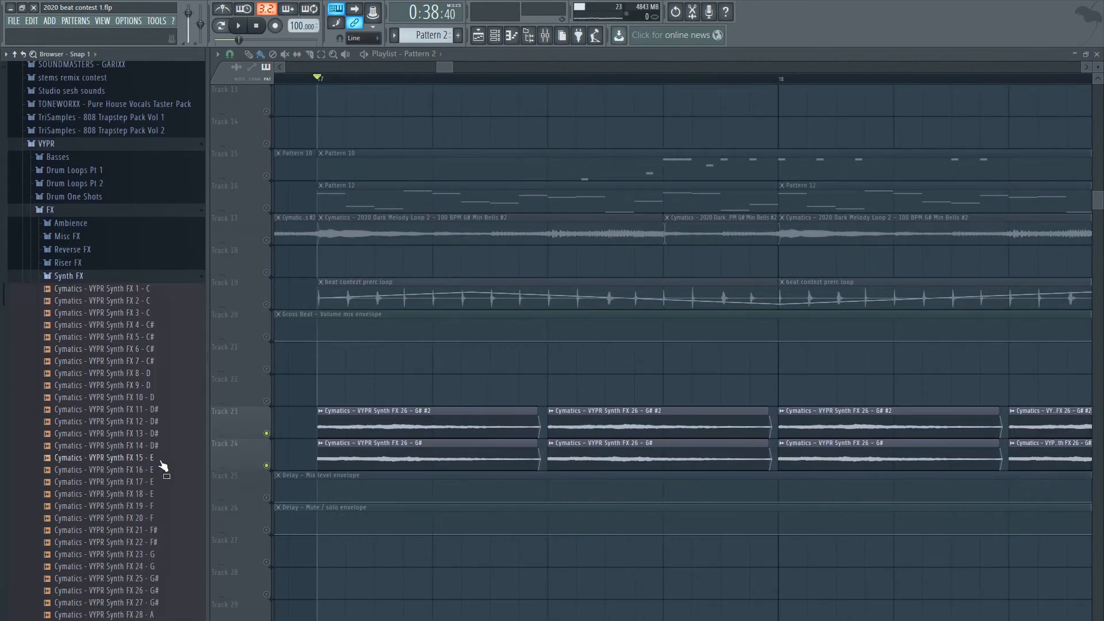
scroll(167, 472, "down", 6)
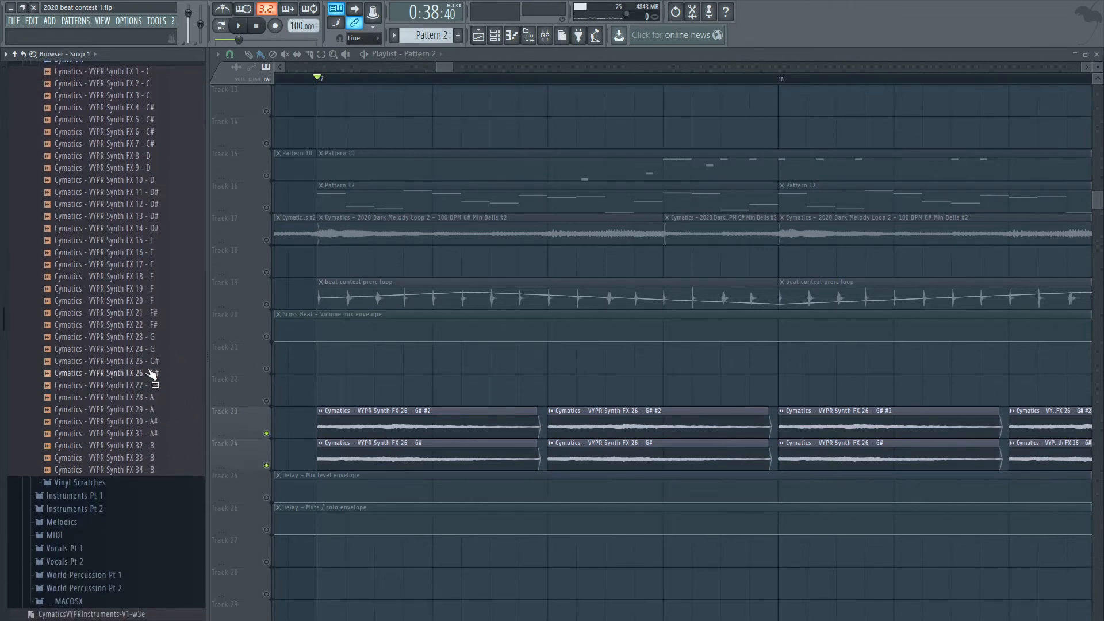
left_click(151, 387)
left_click(152, 377)
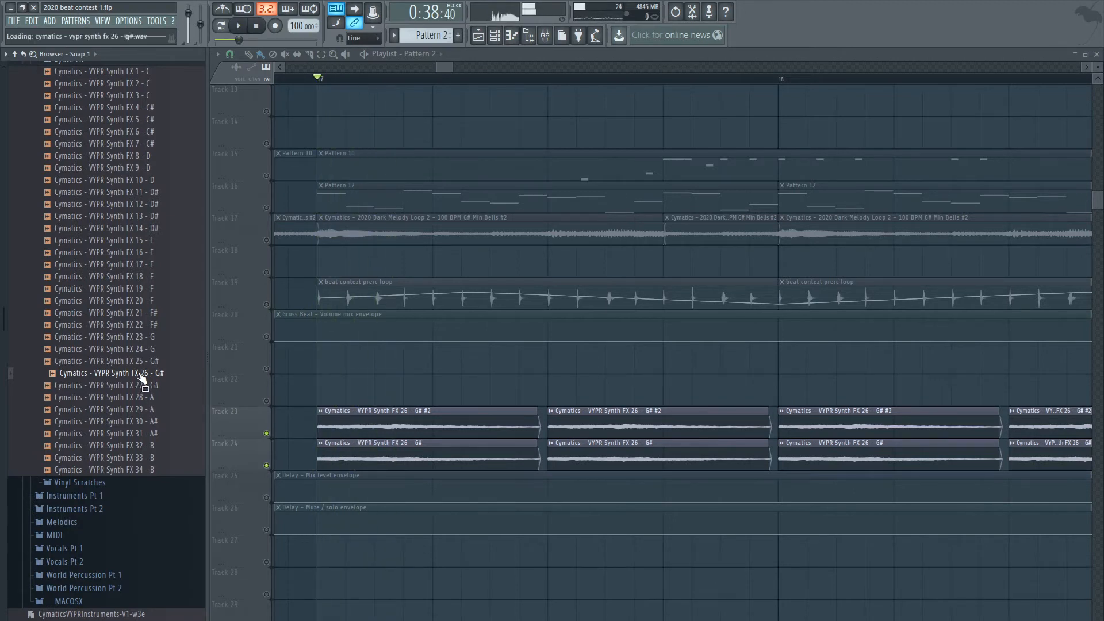
Open the sampler settings of the Synth FX 26 - G# clip and its #2 copy to compare their time stretching, closing each
scroll(383, 456, "up", 2)
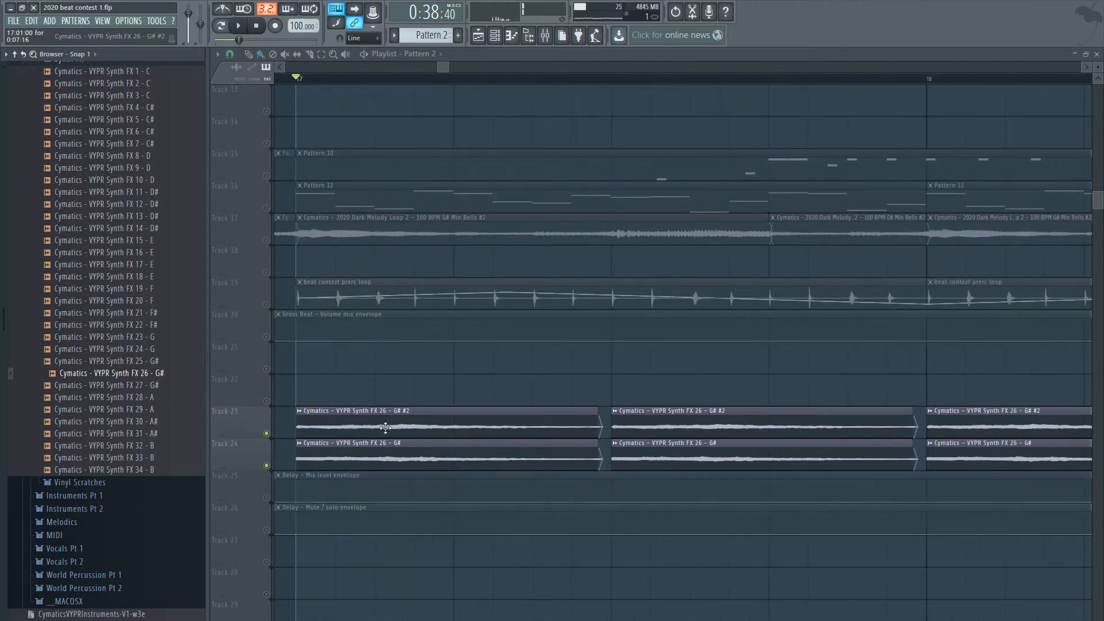
double_click(369, 453)
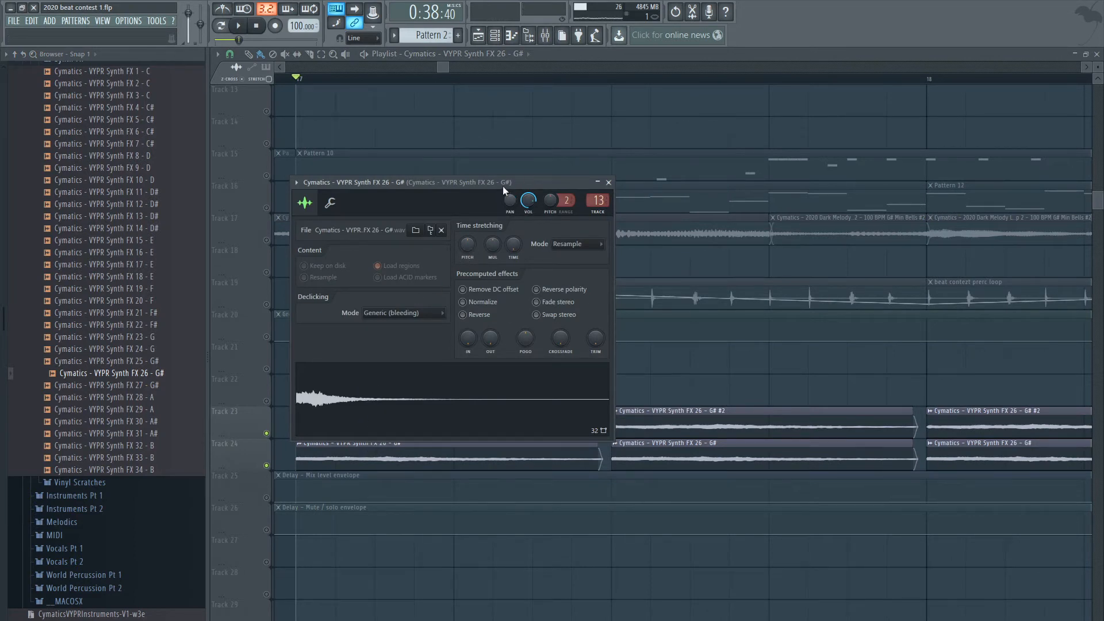
left_click(608, 183)
double_click(383, 436)
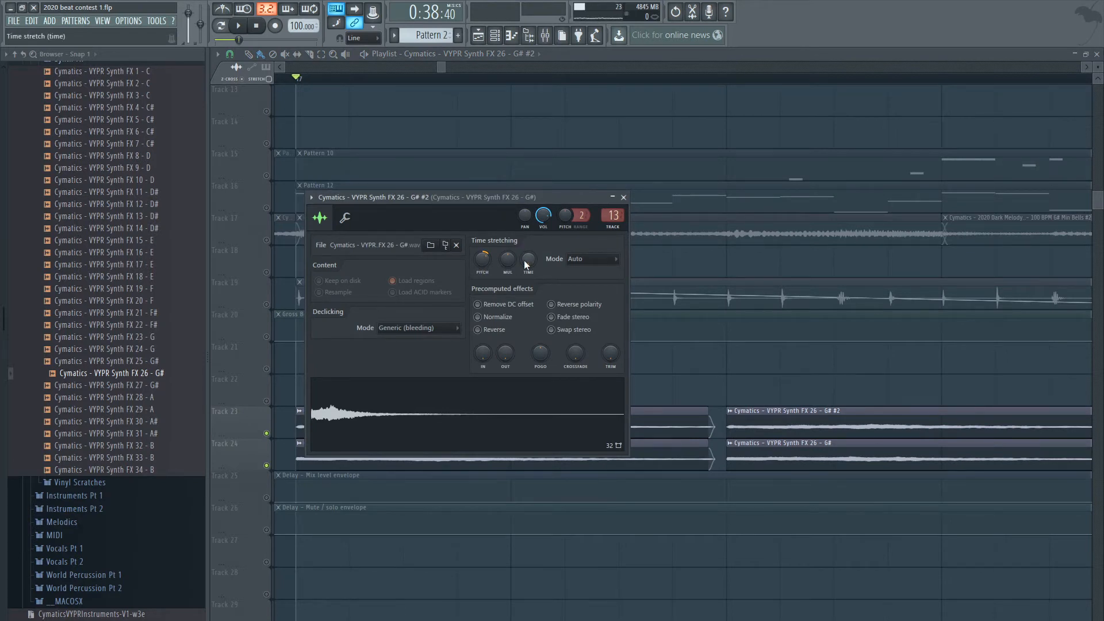
key("Escape")
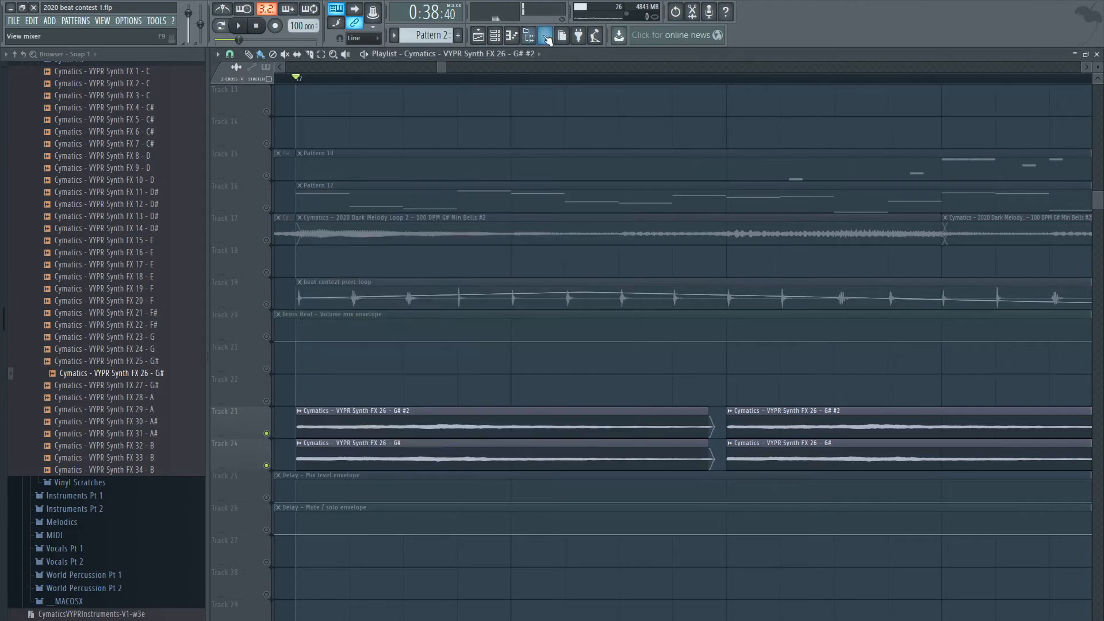
Preview Cymatics - VYPR Synth FX 26 - G#, and play its mixer track with Fruity parametric EQ 2 open
key("F9")
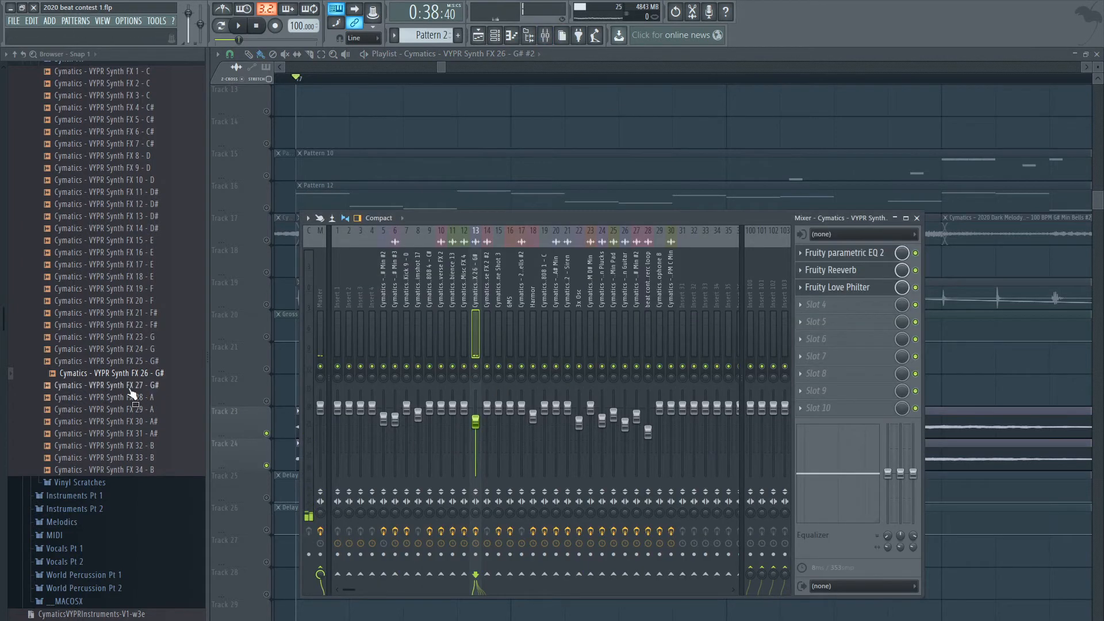
left_click_drag(128, 374, 127, 382)
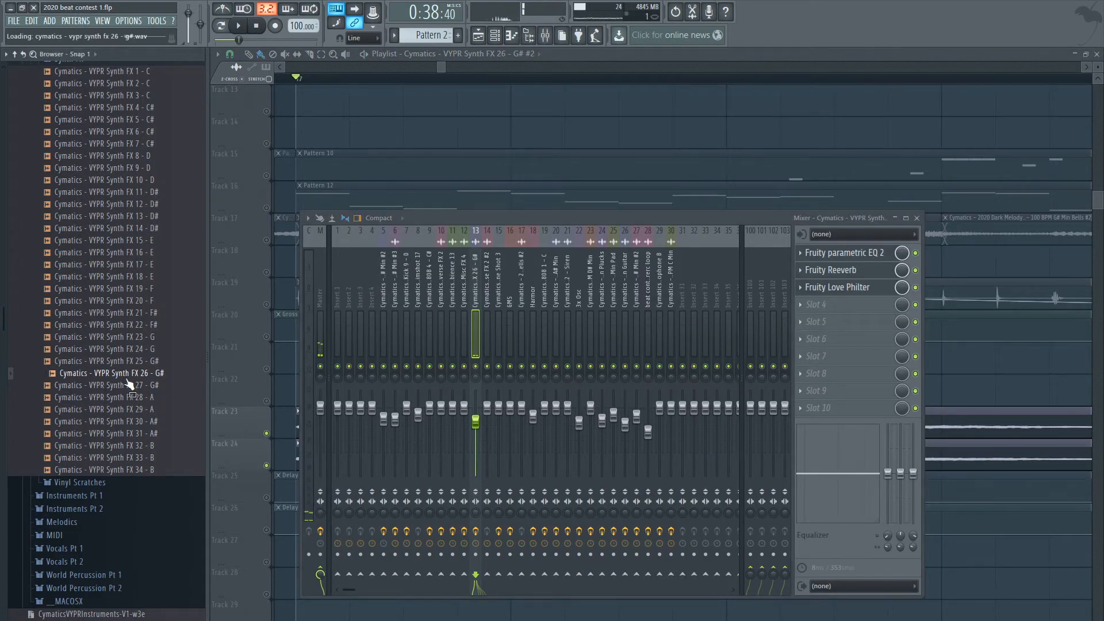
left_click(852, 256)
key("space")
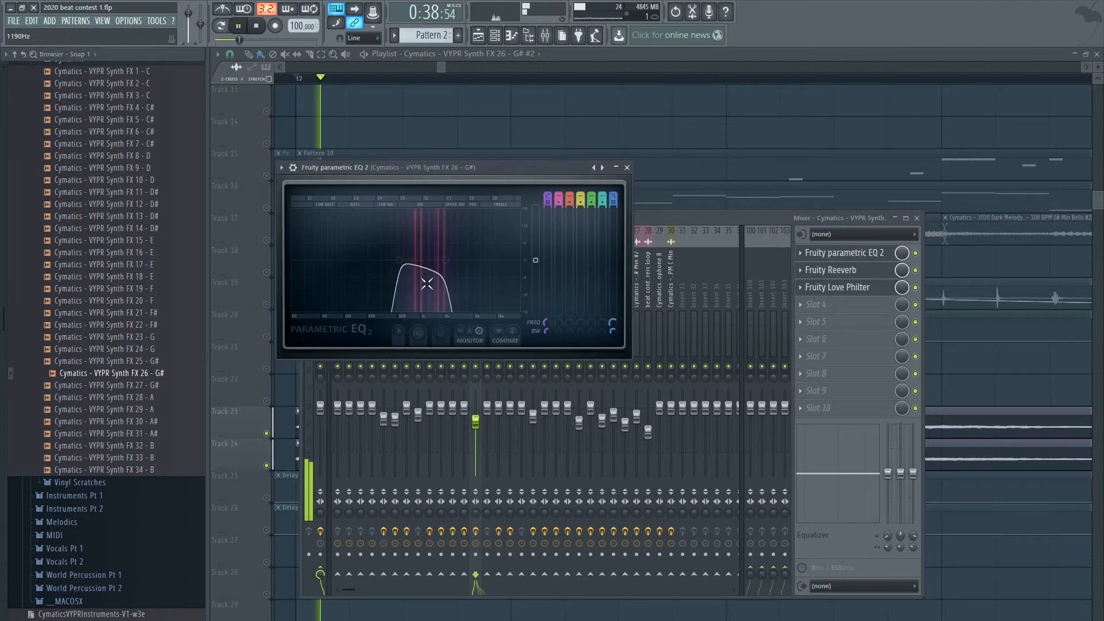
key("space")
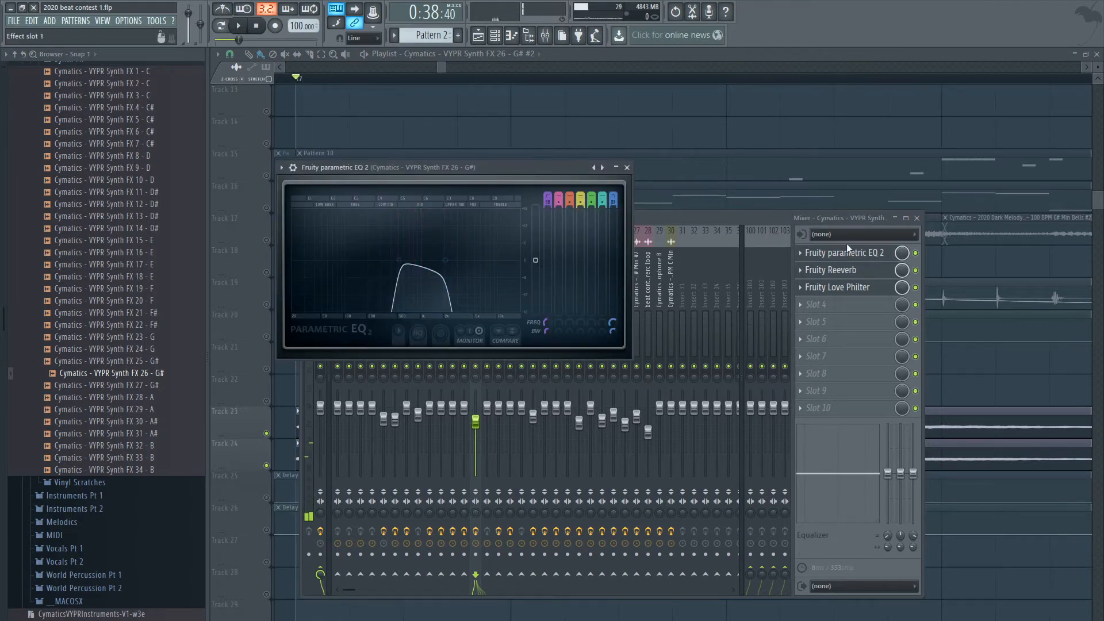
Bypass Fruity parametric EQ 2, then Fruity Reeverb on the Synth FX 26 mixer track, playing the sound after each
left_click(916, 253)
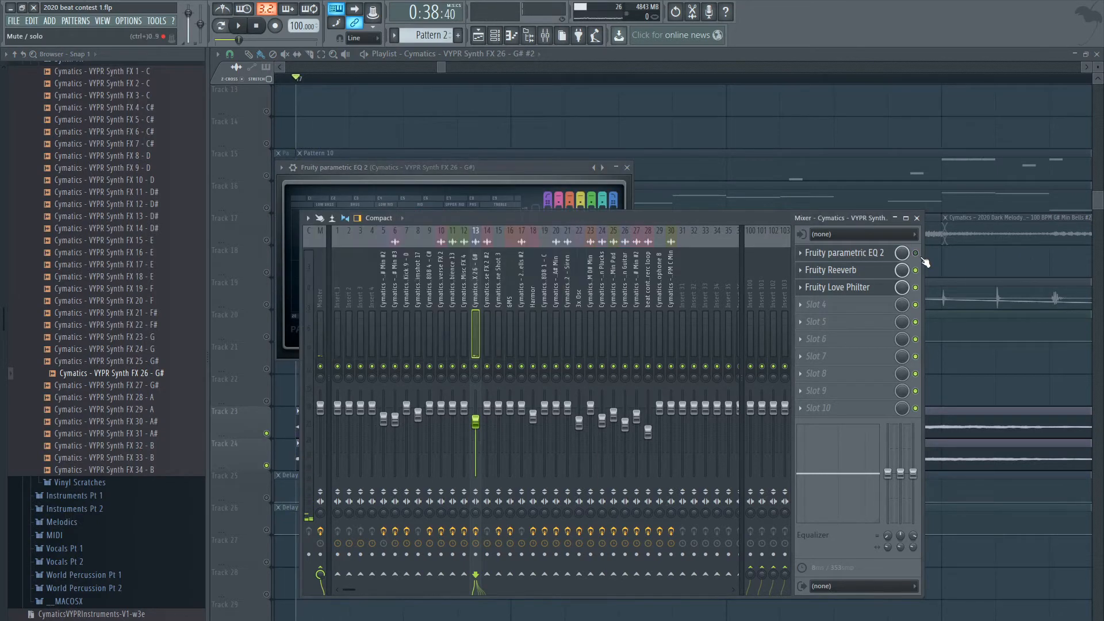
key("space")
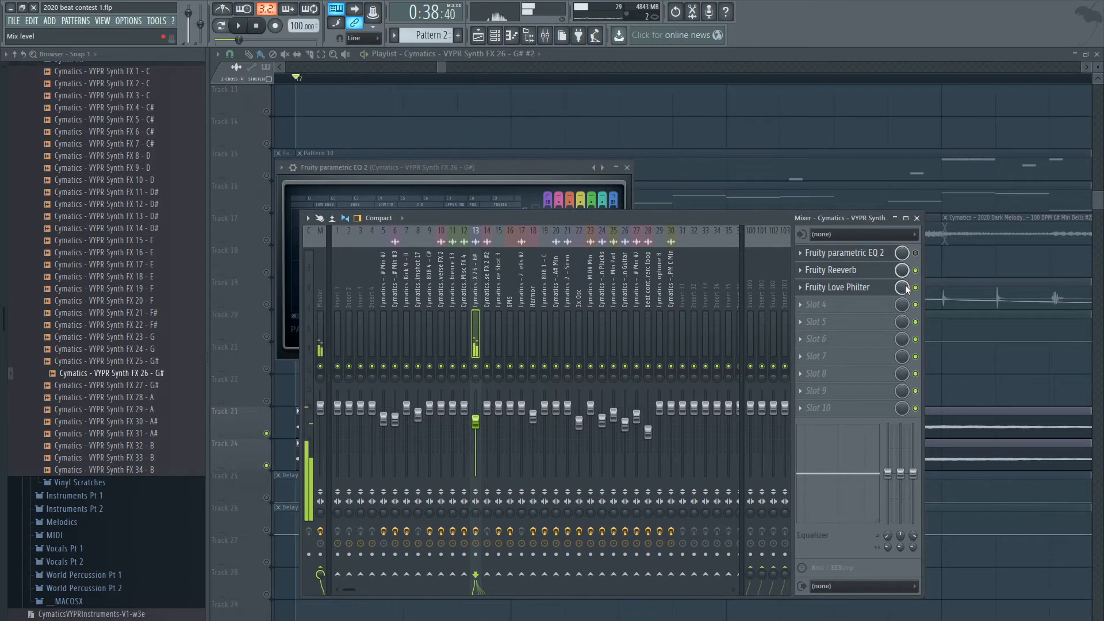
left_click(845, 270)
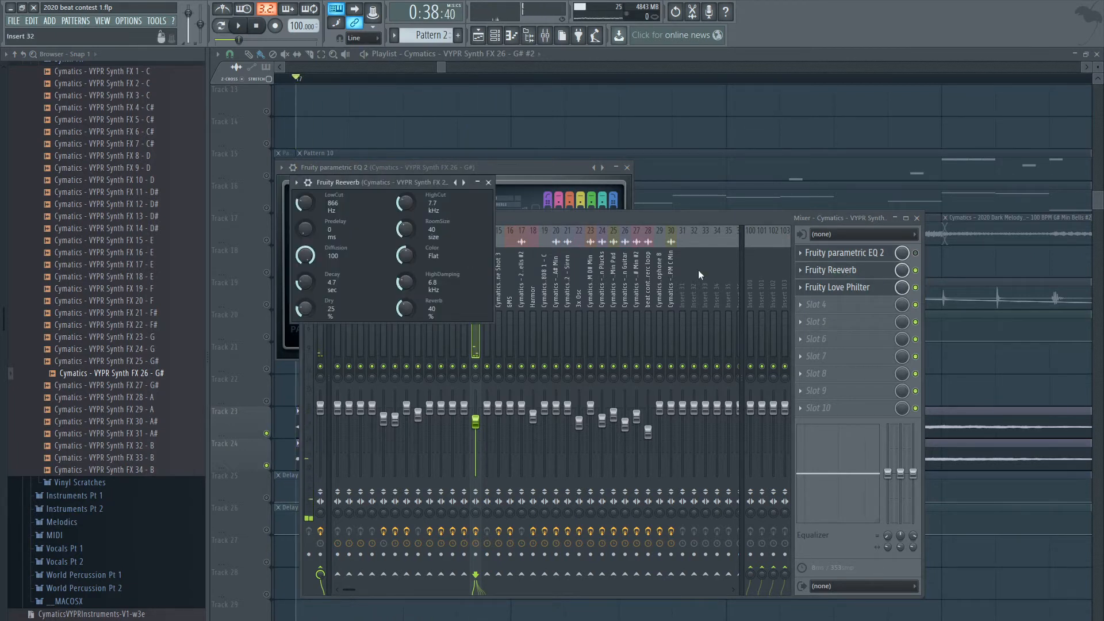
left_click(916, 270)
key("space")
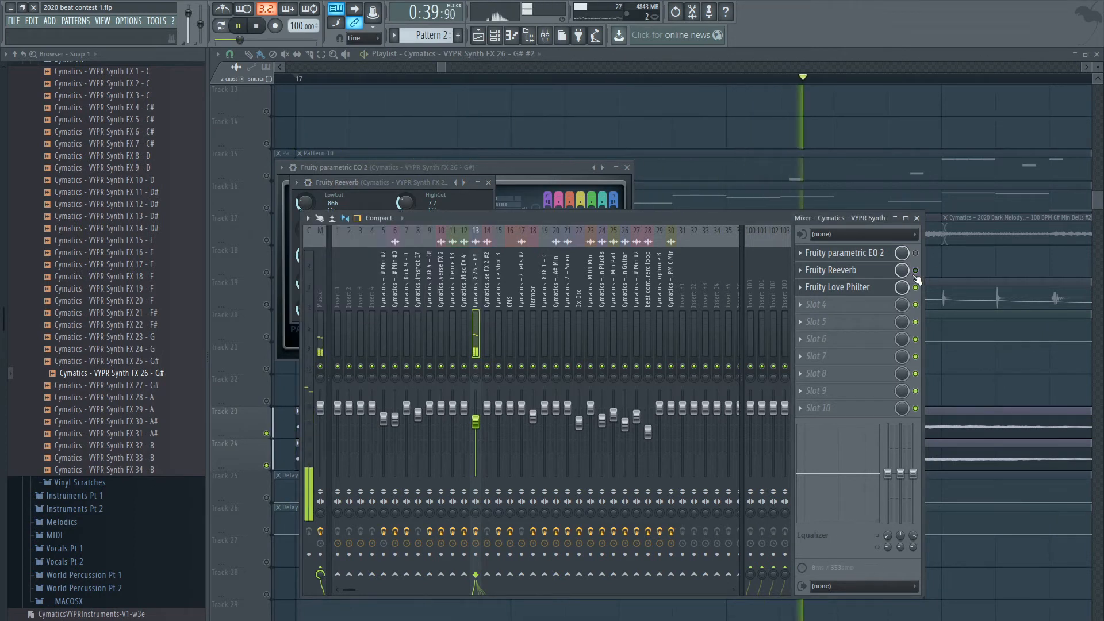
key("space")
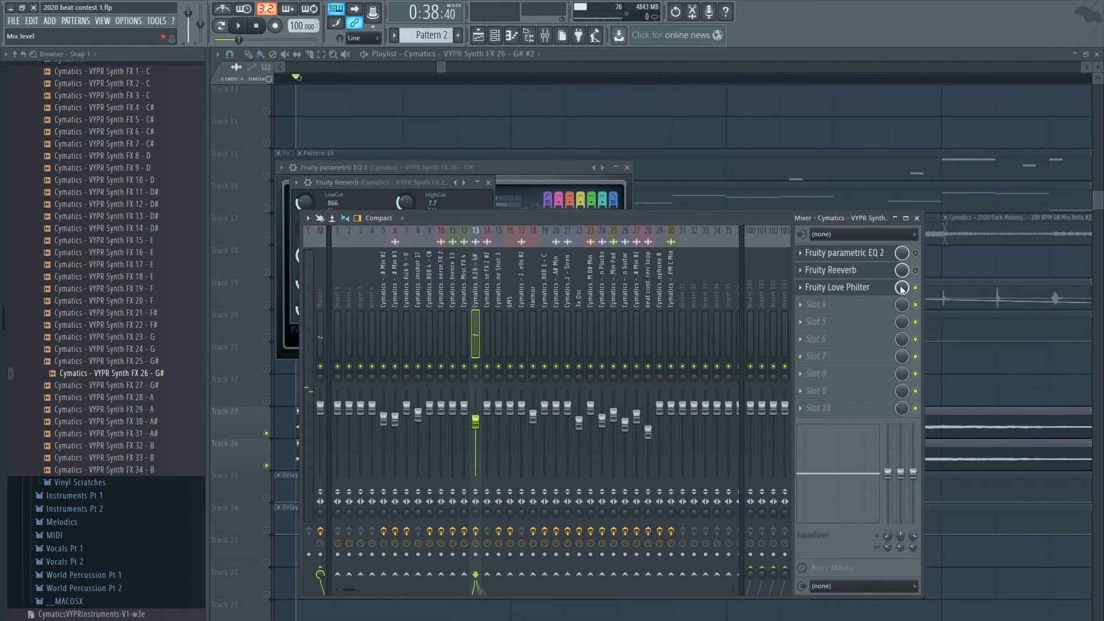
Show Fruity Love Philter, re-enable Fruity Reeverb and Fruity parametric EQ 2, and play the soloed synth FX from bar 17
left_click(830, 287)
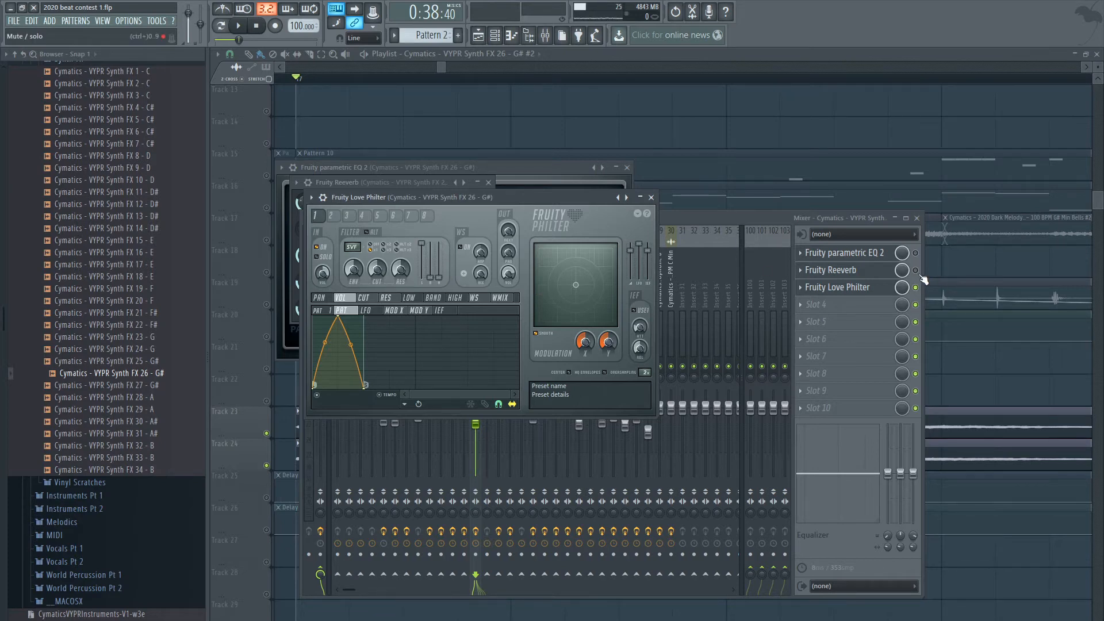
left_click_drag(916, 271, 916, 253)
key("space")
left_click_drag(445, 67, 534, 80)
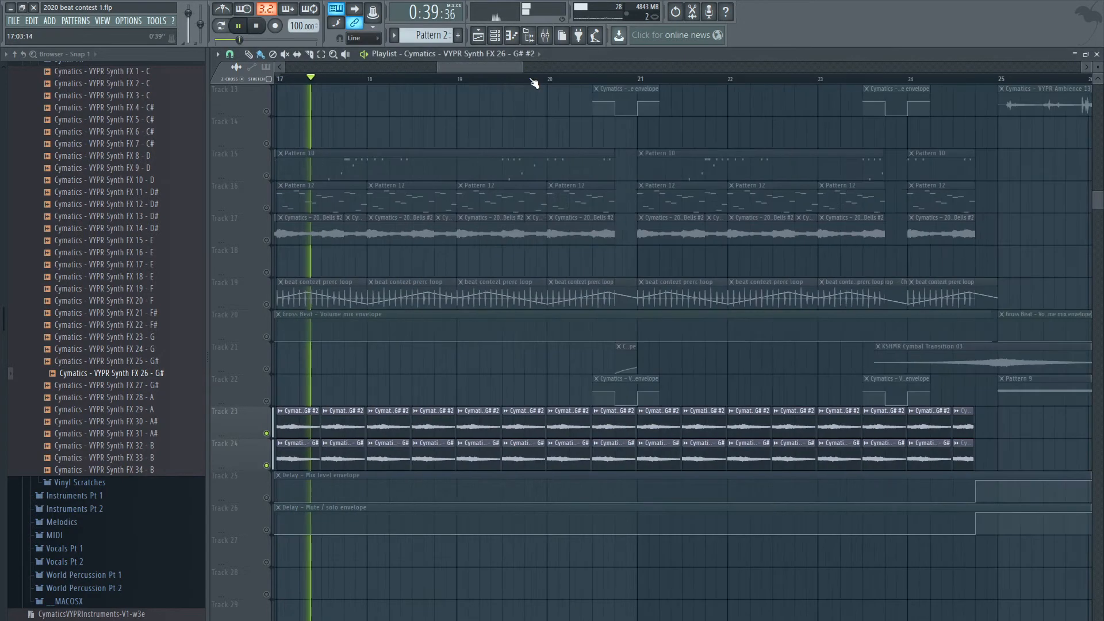
scroll(499, 209, "down", 3)
key("space")
Unsolo the two Synth FX tracks and play the full arrangement from bar 16 into bar 17, stopping playback
scroll(552, 410, "down", 4)
scroll(483, 394, "up", 6)
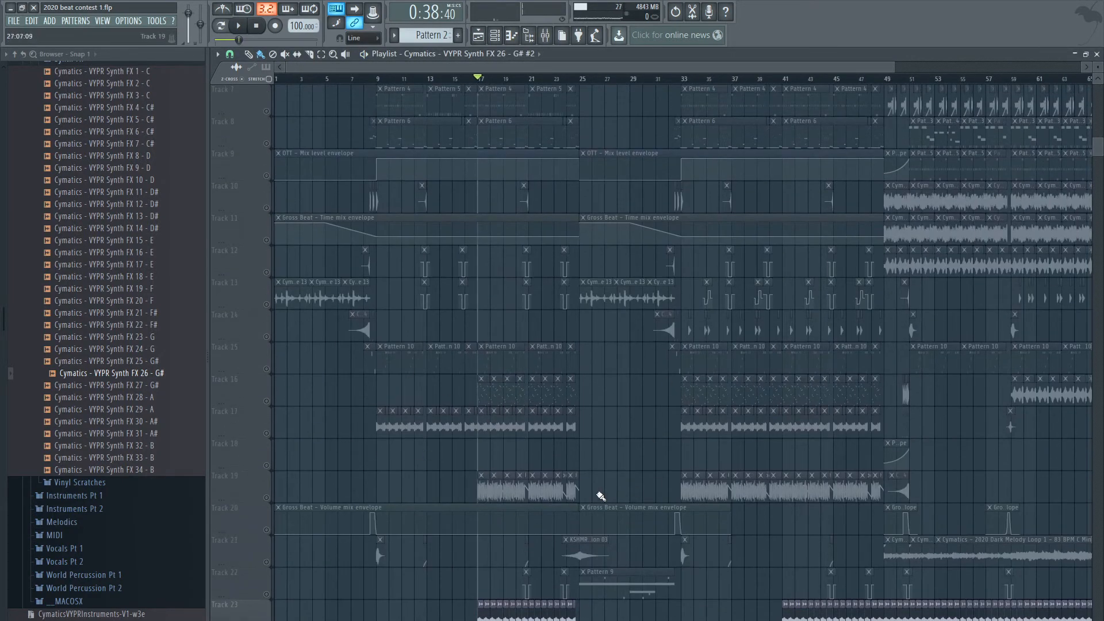
scroll(595, 517, "up", 4)
scroll(592, 518, "down", 4)
scroll(431, 192, "left", 2)
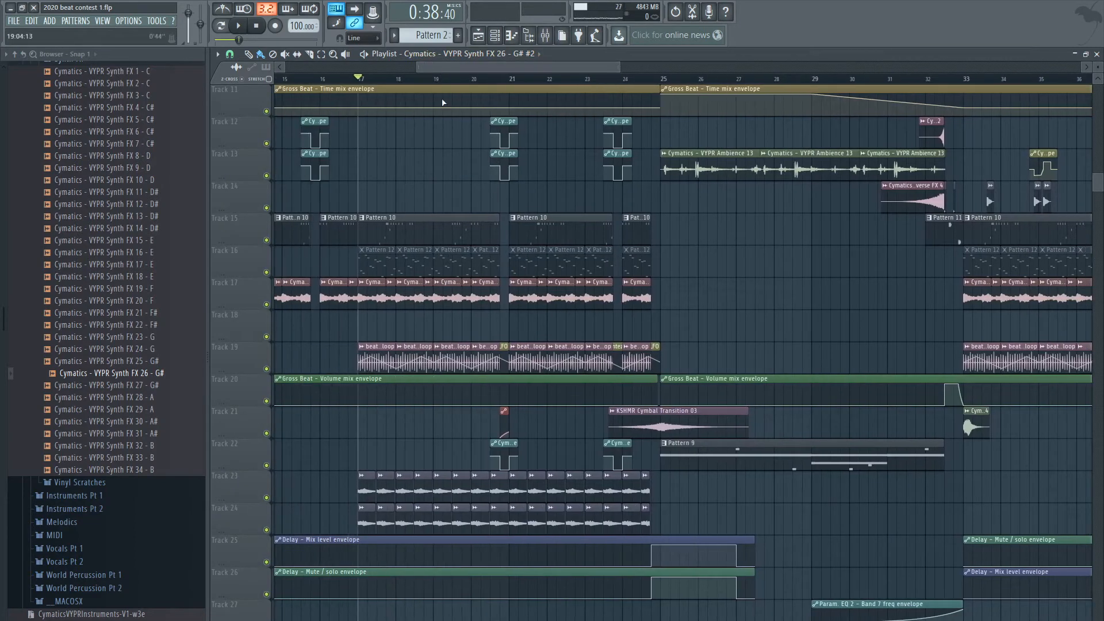
scroll(373, 248, "up", 1)
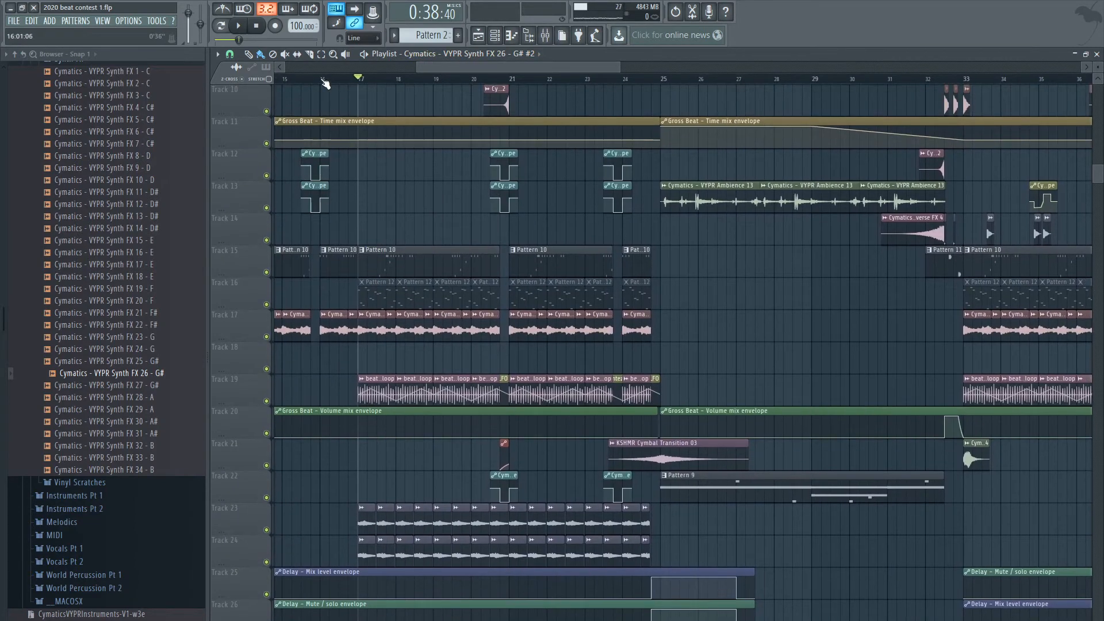
left_click(324, 82)
scroll(450, 299, "up", 9)
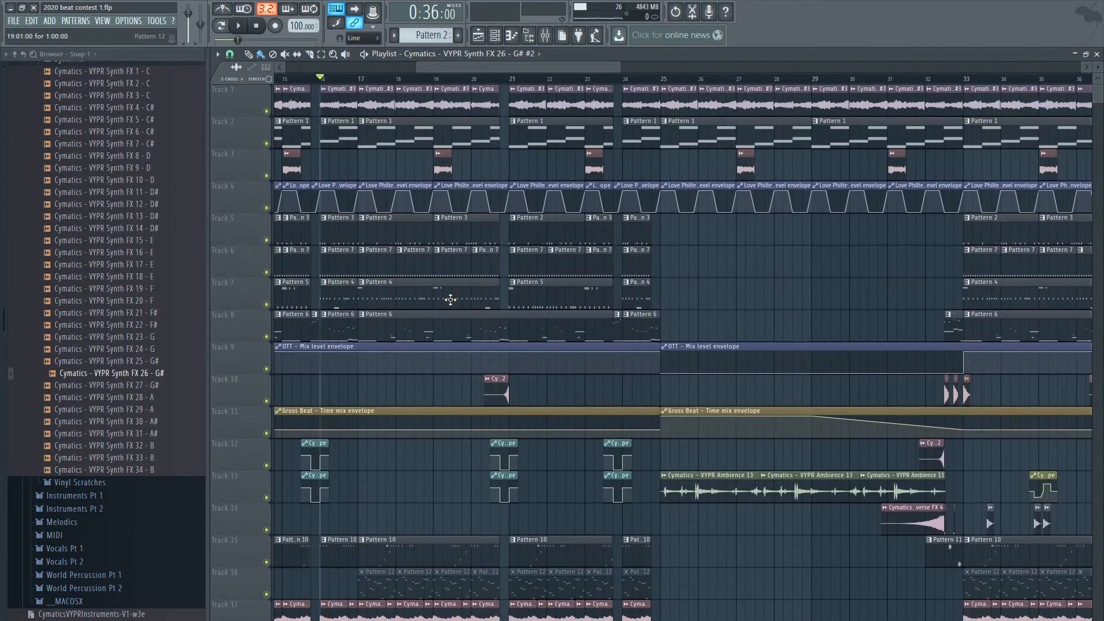
key("space")
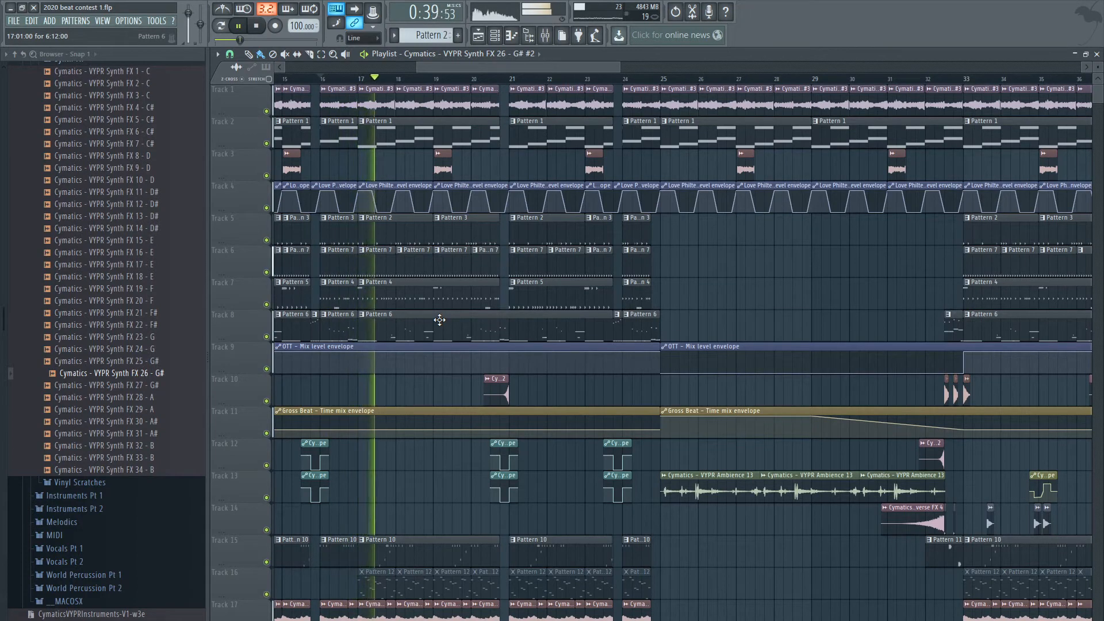
key("space")
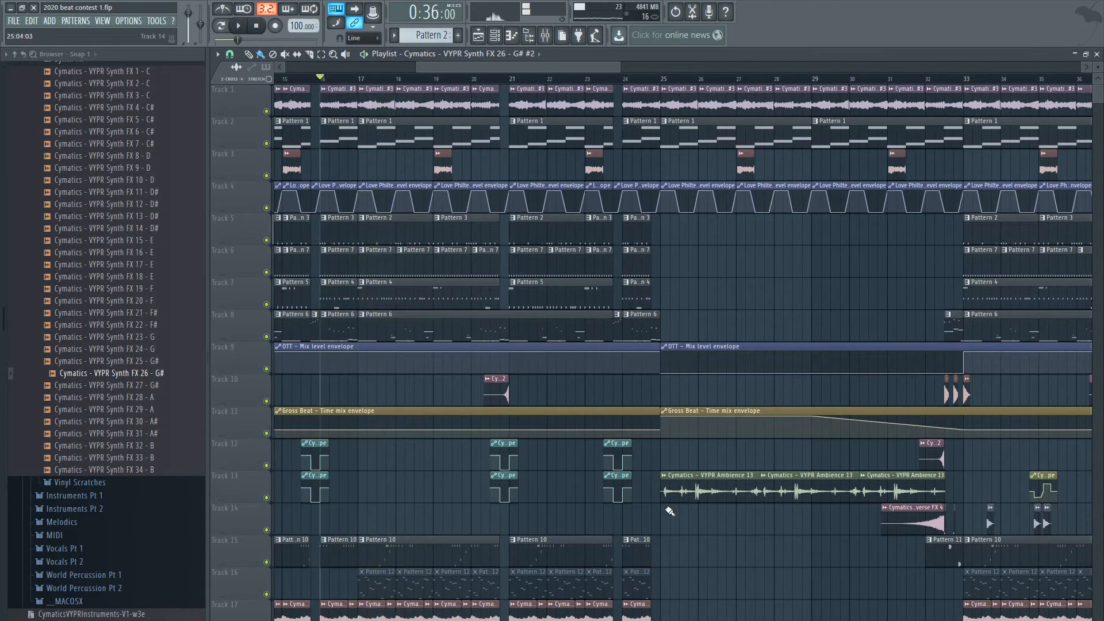
Play the arrangement from bar 24 through the drum dropout into bar 25, and stop playback
scroll(661, 513, "down", 3)
scroll(739, 540, "up", 2)
scroll(653, 278, "up", 3)
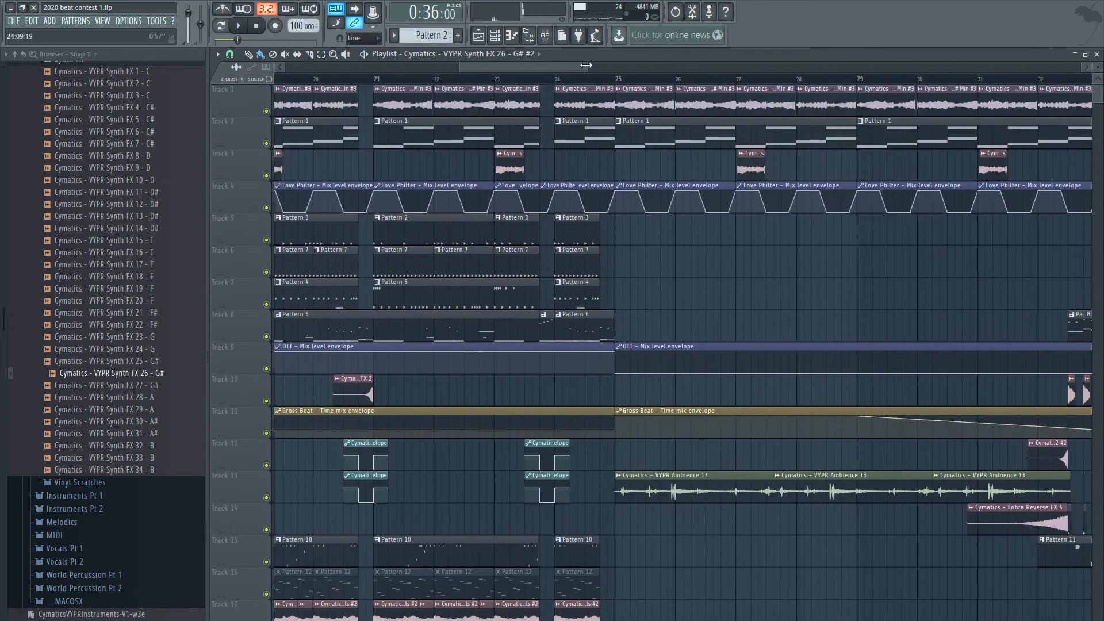
left_click(560, 80)
scroll(648, 574, "down", 8)
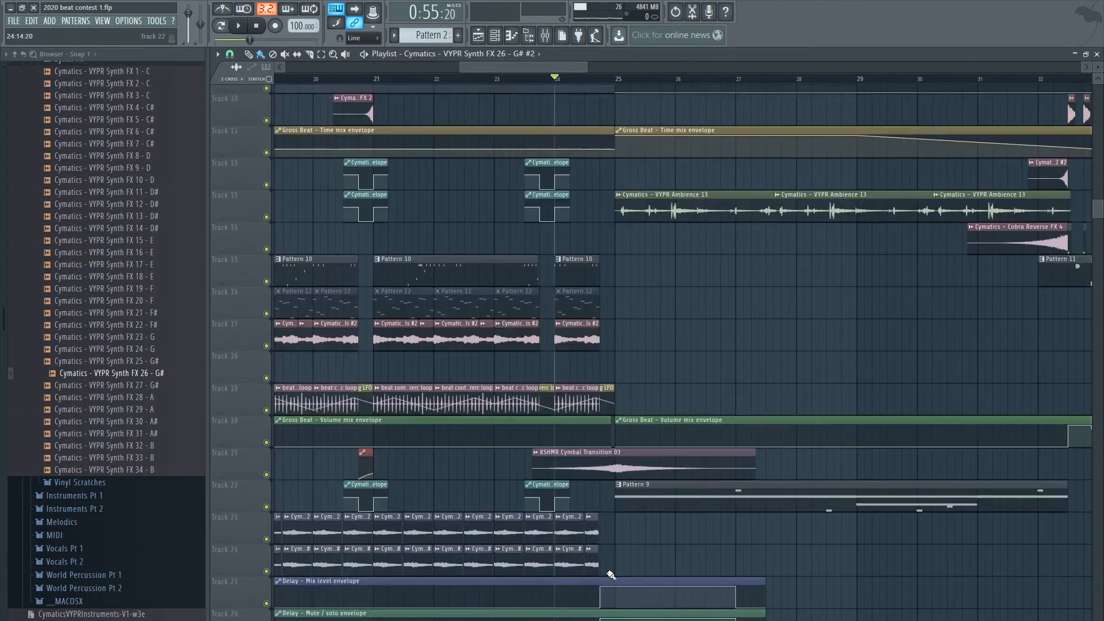
scroll(545, 337, "down", 4)
scroll(671, 316, "up", 14)
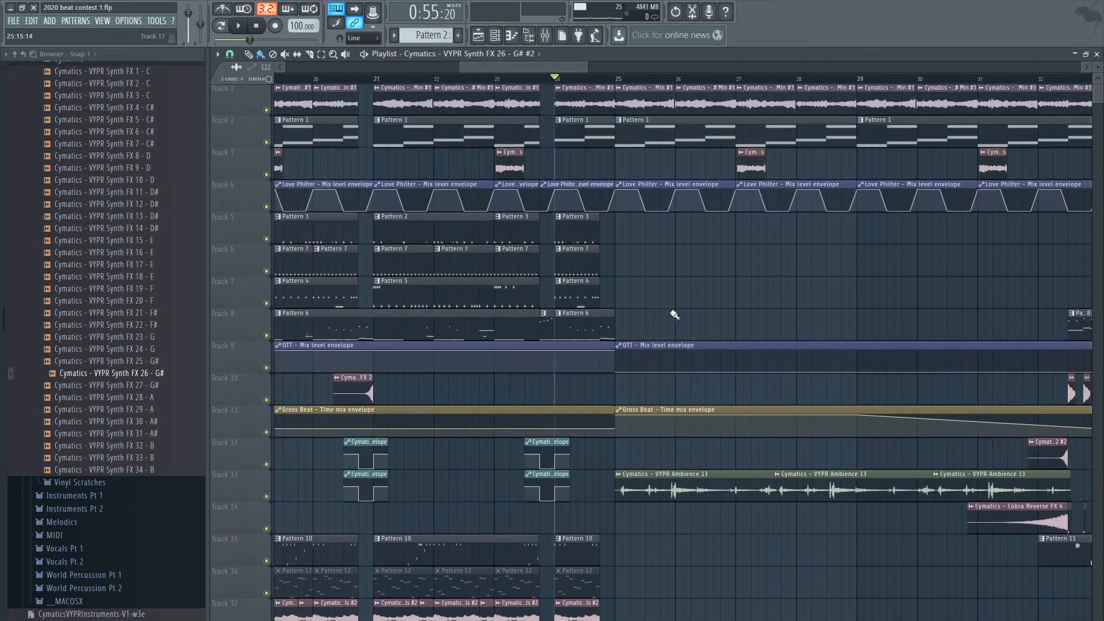
key("space")
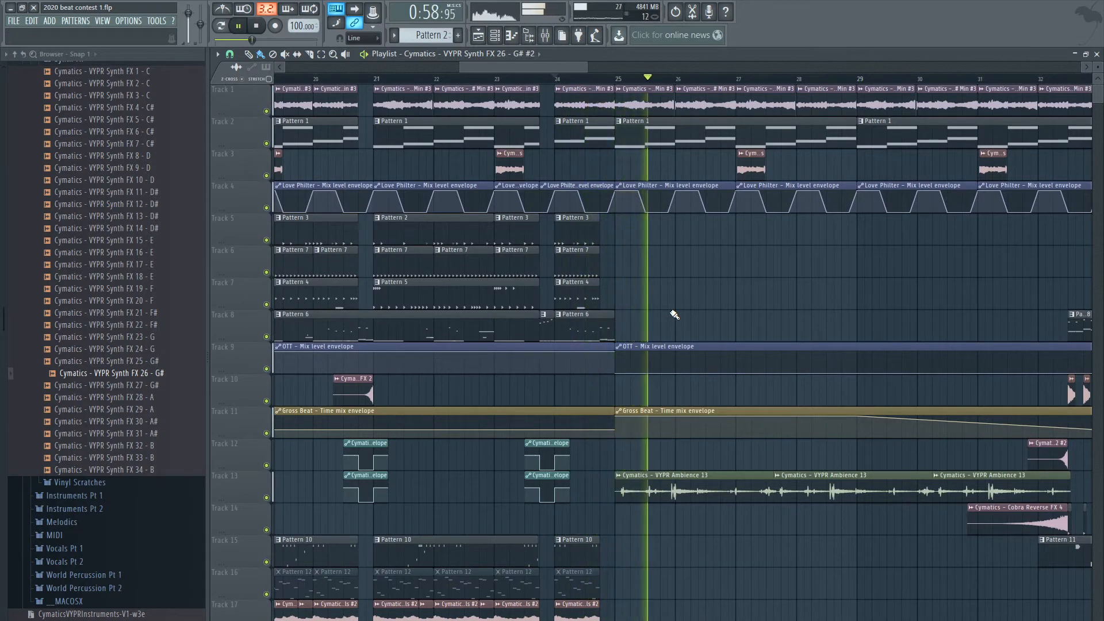
key("space")
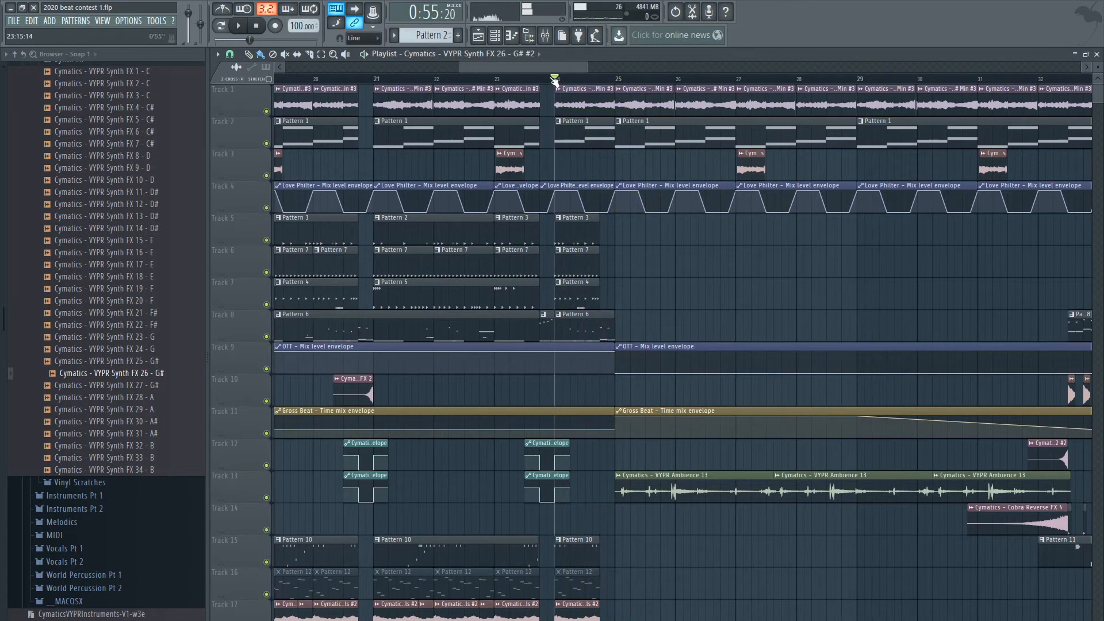
Set the playhead to bar 25 and look over the second breakdown against the whole arrangement
scroll(638, 339, "down", 5)
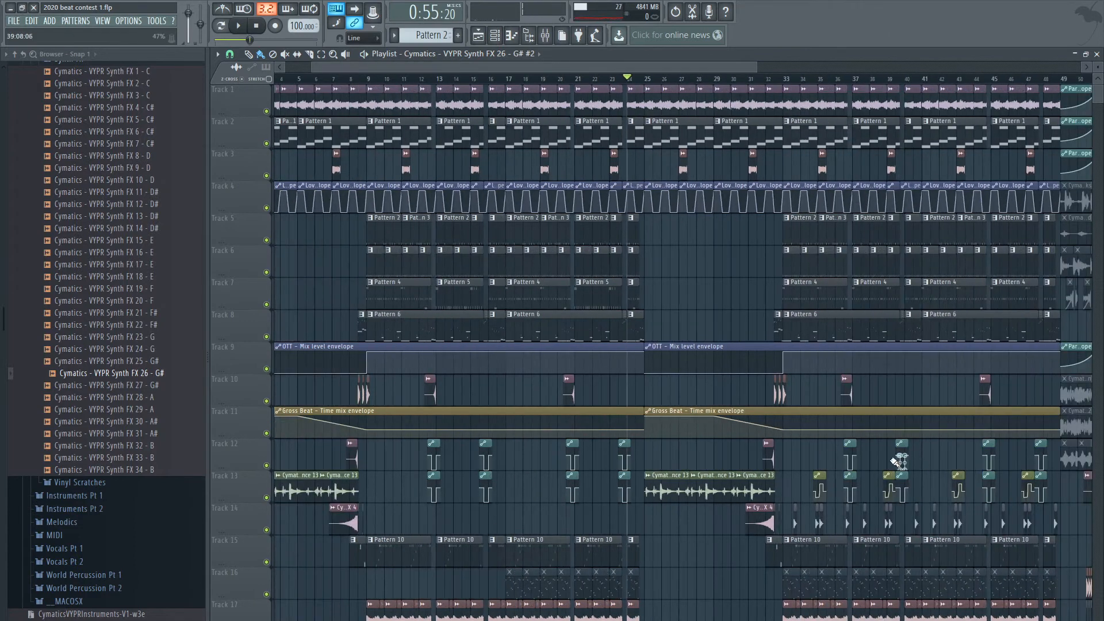
scroll(678, 353, "down", 3)
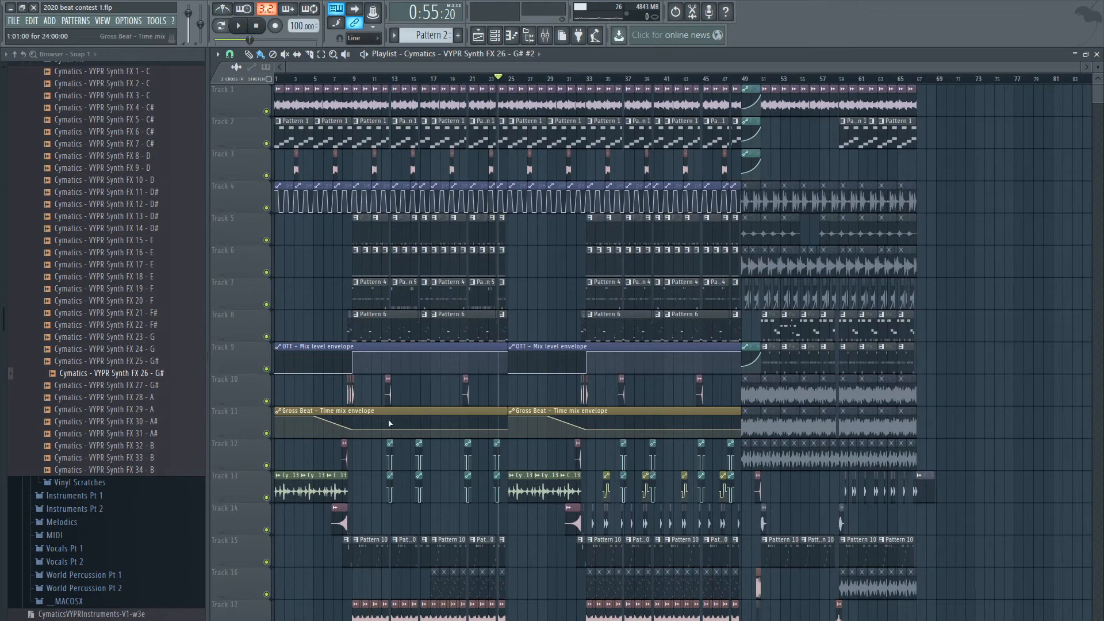
key("space")
scroll(503, 385, "down", 4)
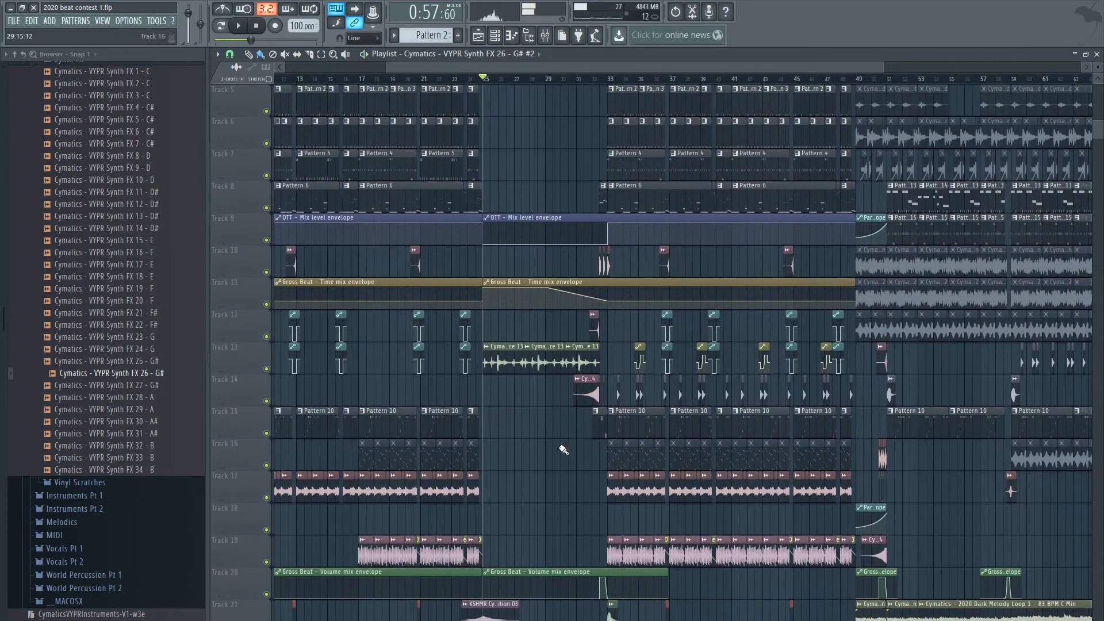
scroll(339, 394, "up", 4)
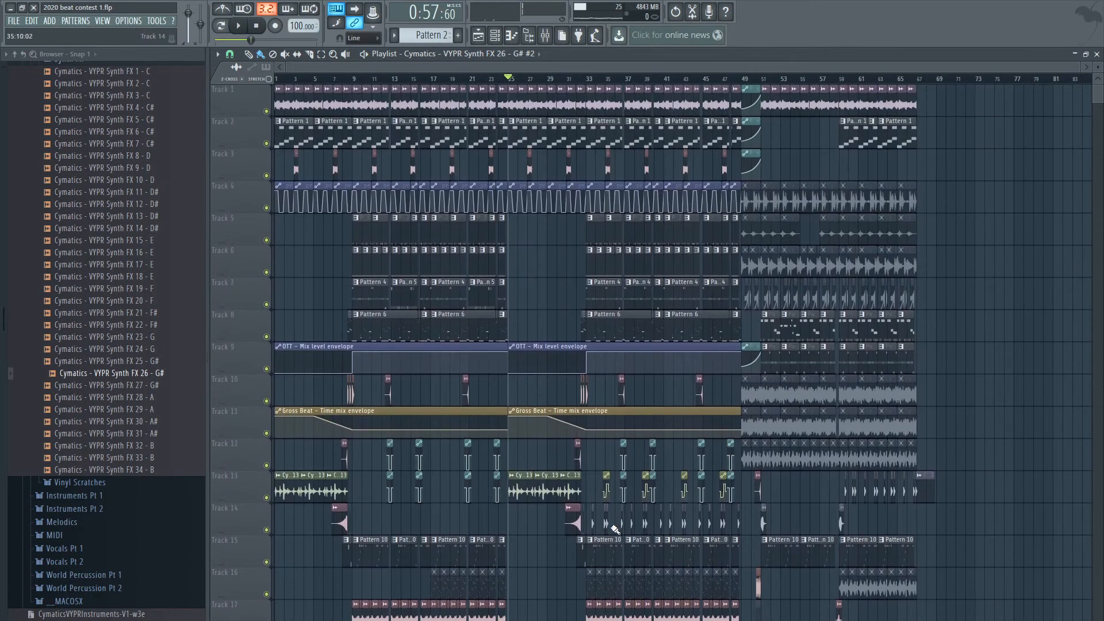
Open the Pattern 9 clip's notes in the piano roll to examine its melody, and close it
scroll(604, 531, "down", 4)
scroll(573, 559, "up", 3)
scroll(549, 564, "down", 3)
double_click(472, 562)
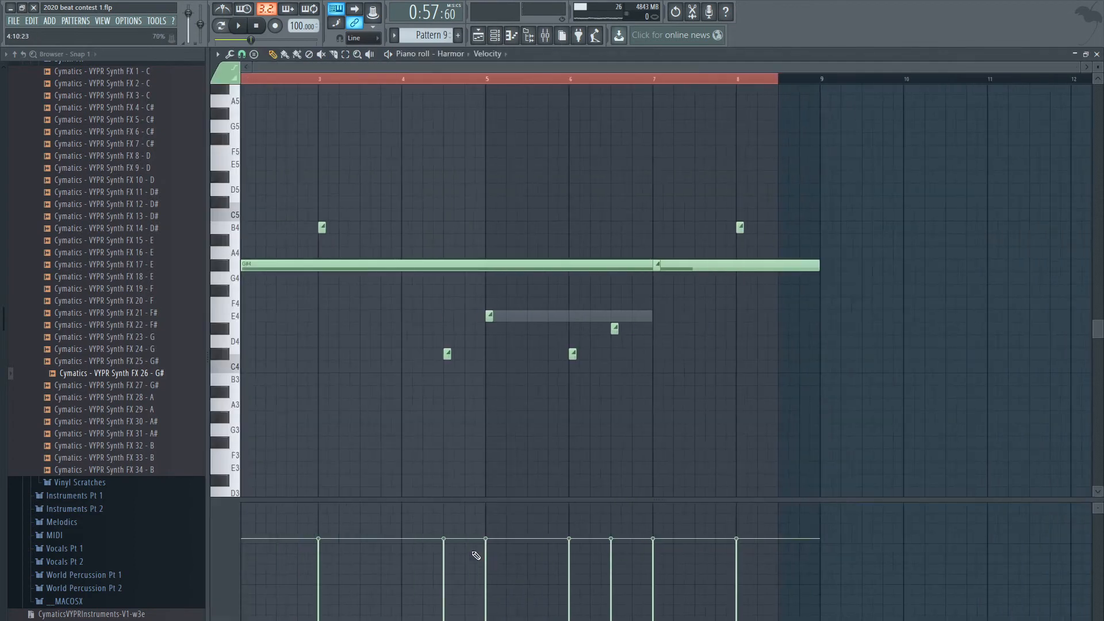
left_click(1096, 53)
Open the GMS synth from Pattern 9's channel rack and audition its Diablo TE program
left_click_drag(703, 233, 617, 179)
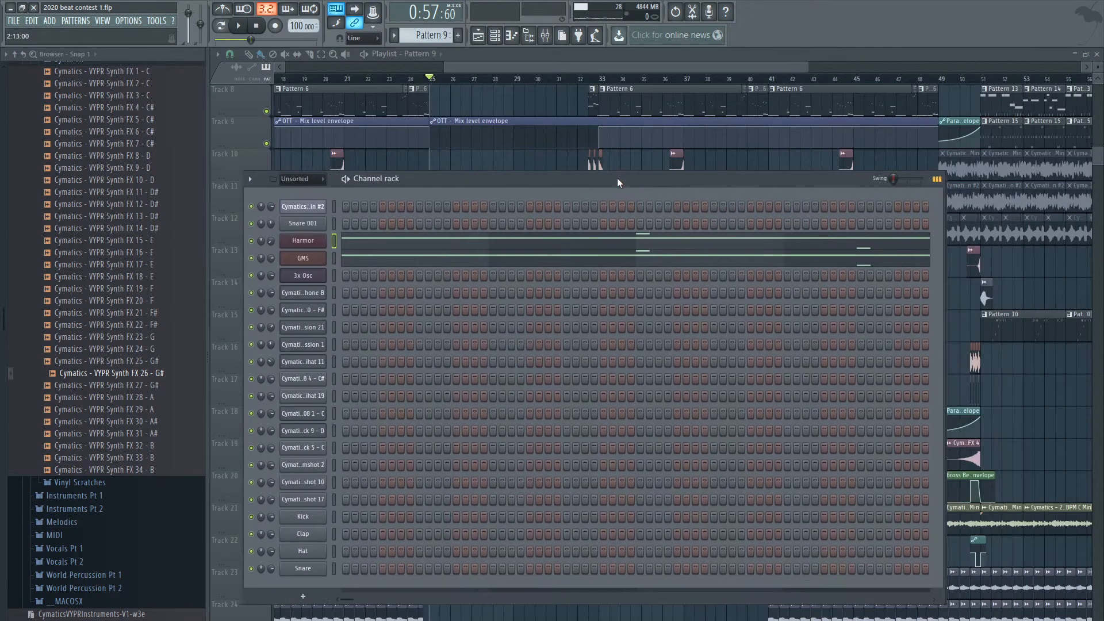
left_click(309, 259)
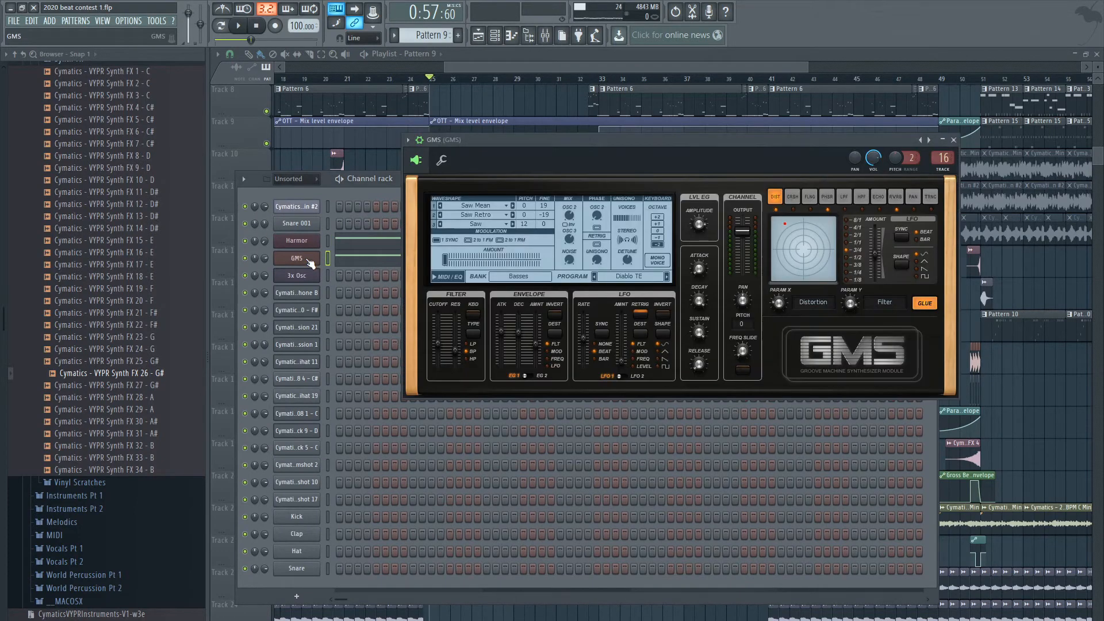
left_click_drag(698, 140, 578, 179)
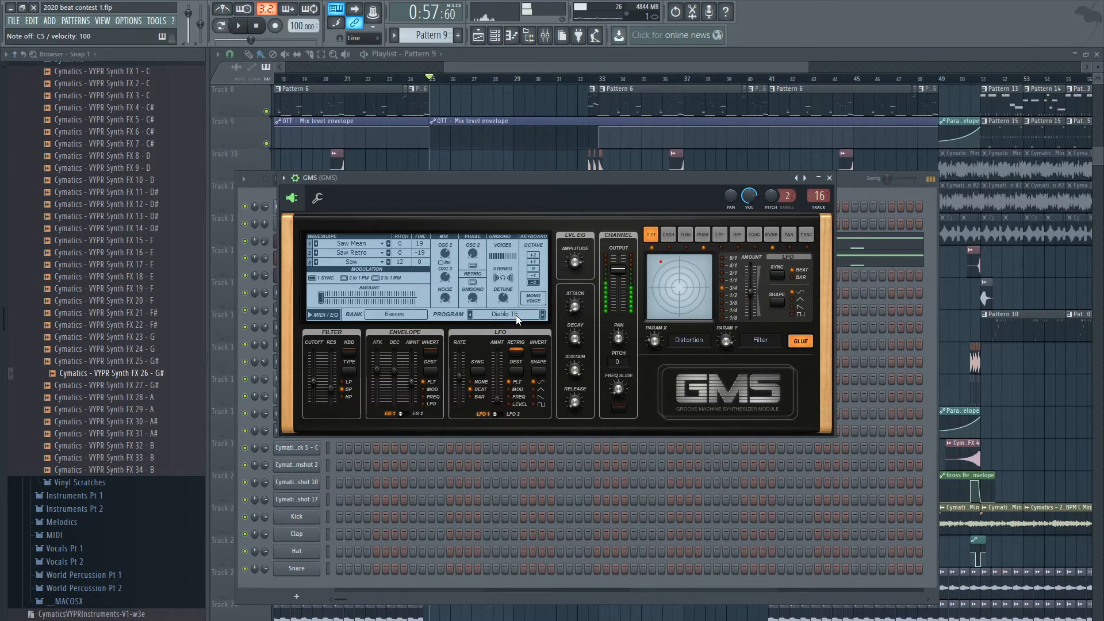
Inspect Fruity parametric EQ 2 and BootEQmkII on the GMS mixer track
left_click(544, 35)
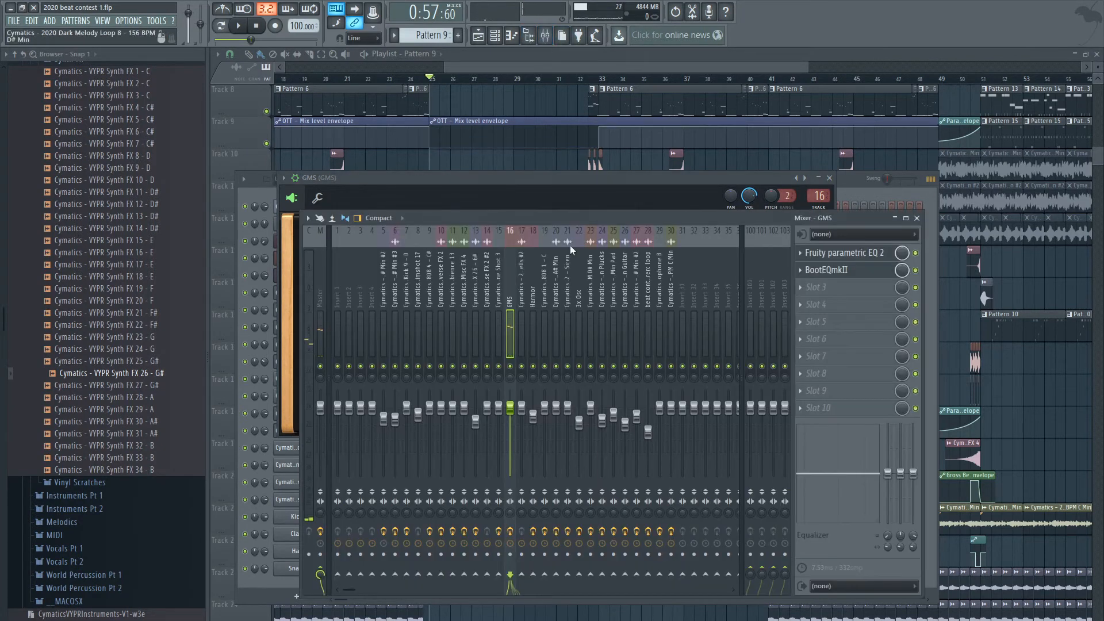
left_click(844, 253)
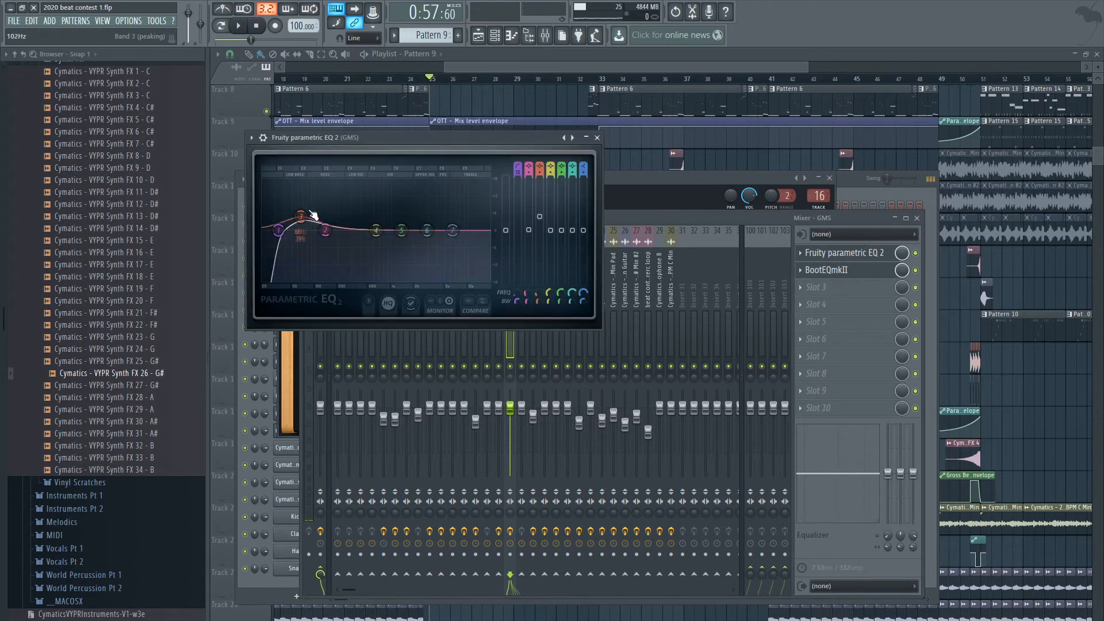
left_click(826, 270)
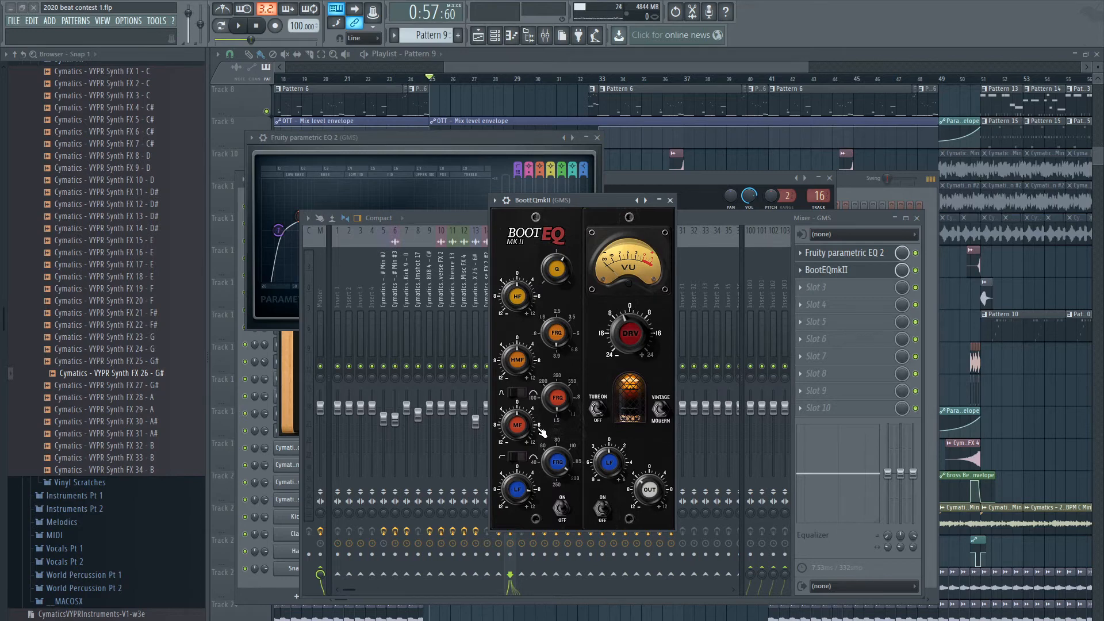
Bypass Fruity parametric EQ 2 and BootEQmkII on the GMS track and play Pattern 9 in pattern mode
left_click(915, 253)
left_click(916, 270)
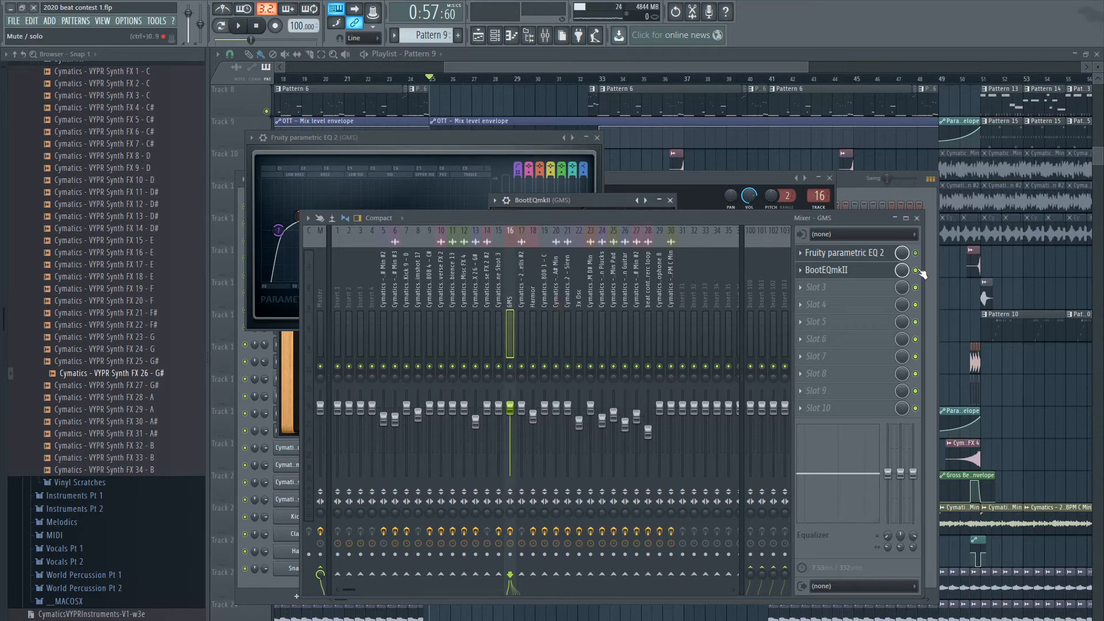
left_click(249, 33)
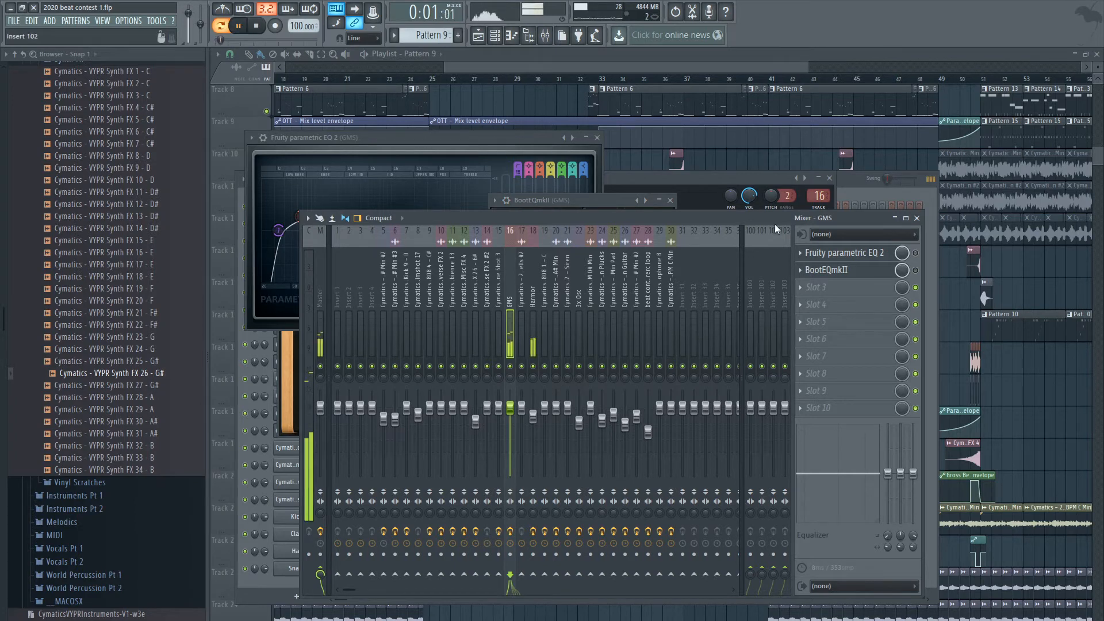
Mute the Harmor channel and compare Pattern 9's GMS sound with Fruity parametric EQ 2 and BootEQmkII bypassed and enabled
left_click(842, 181)
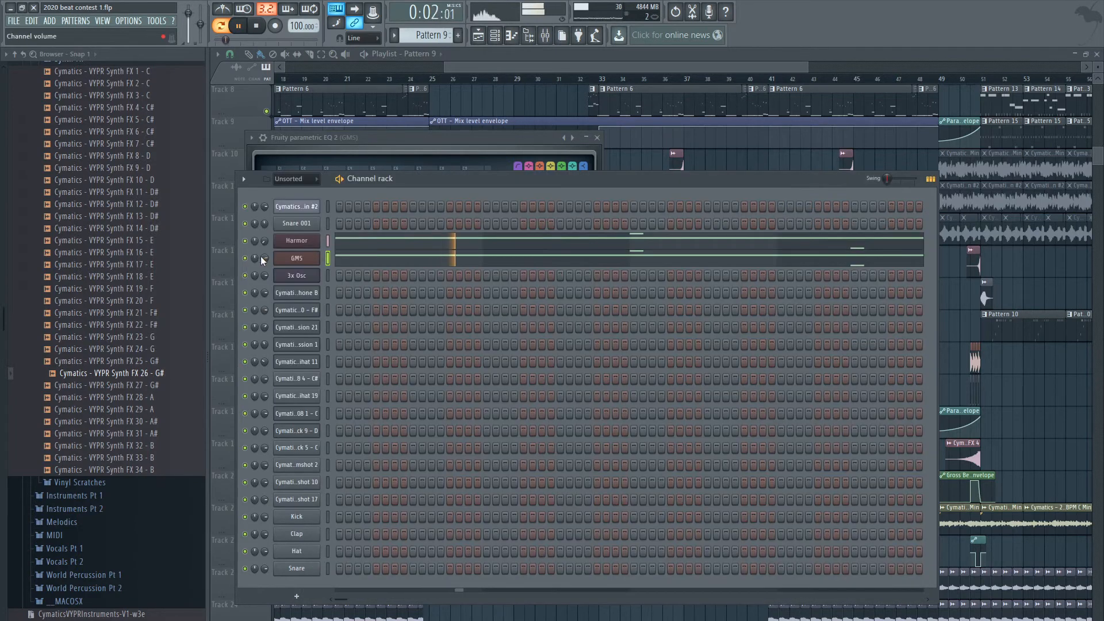
left_click(546, 35)
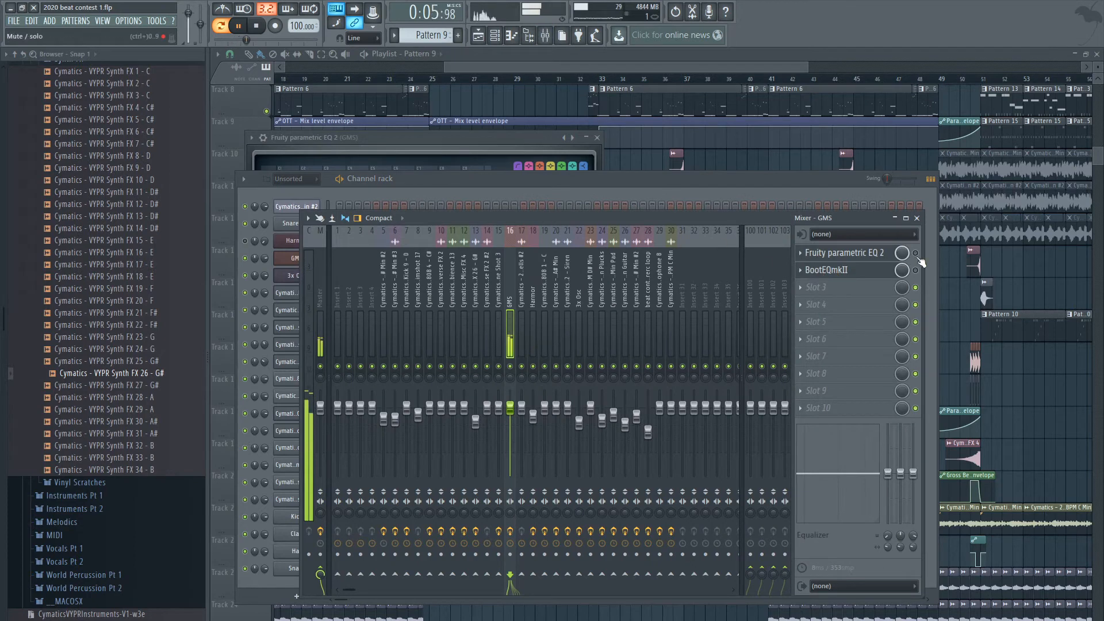
key("space")
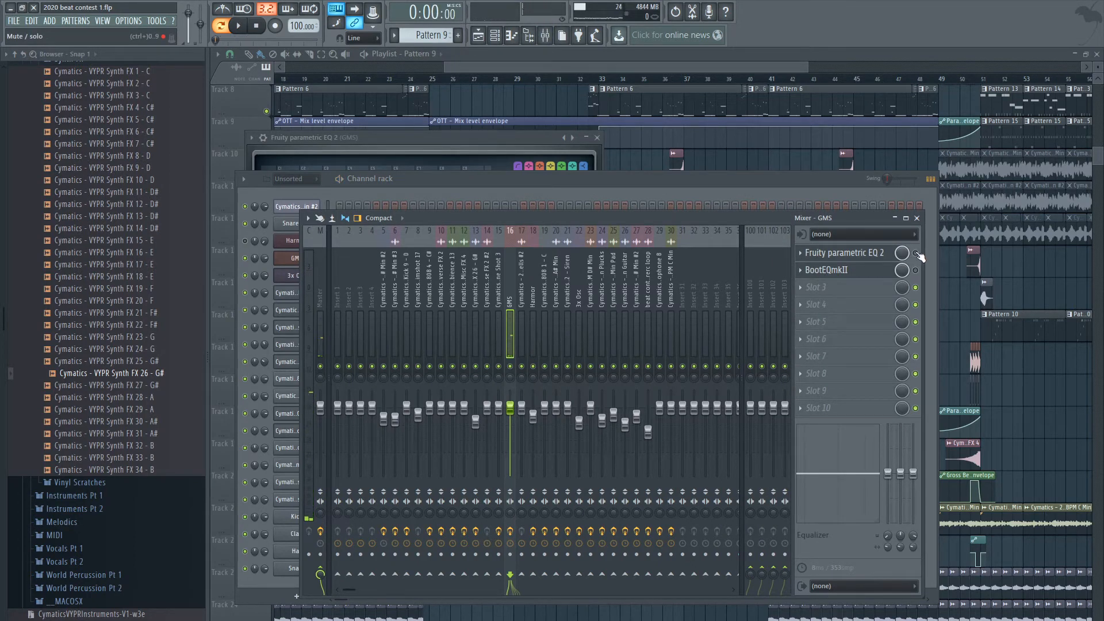
key("space")
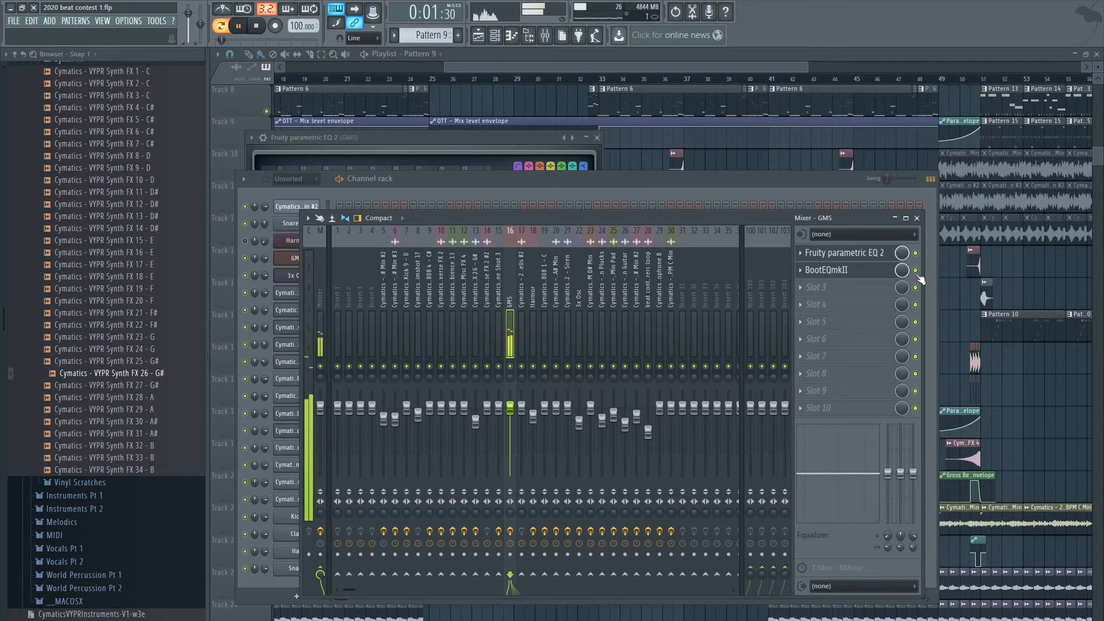
key("space")
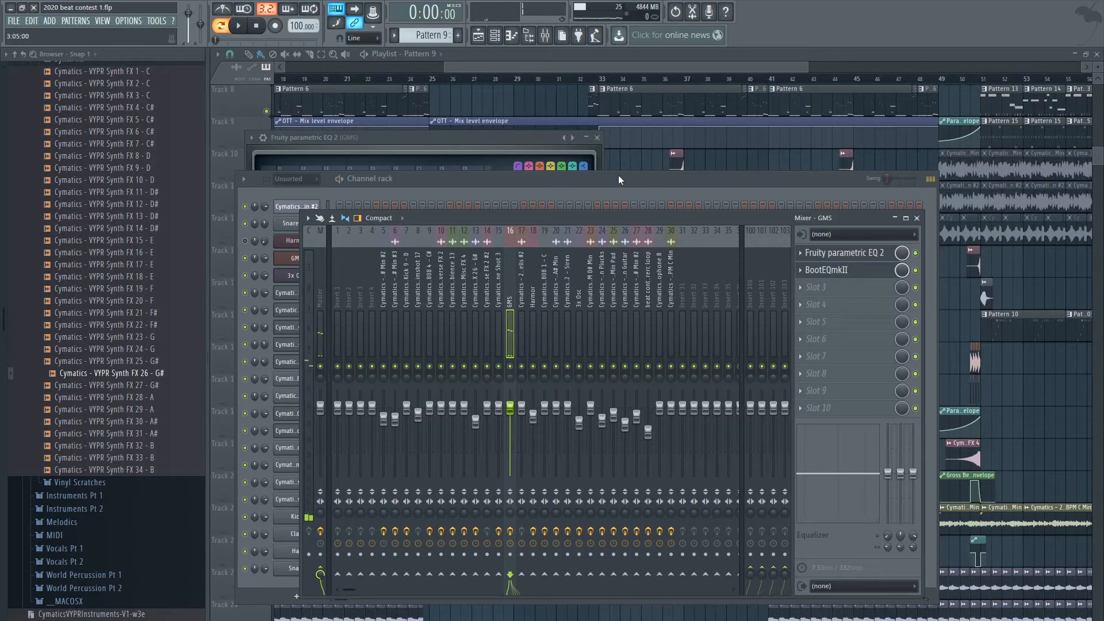
Open the Harmor synth from the channel rack, solo its channel and play Pattern 9
left_click(304, 267)
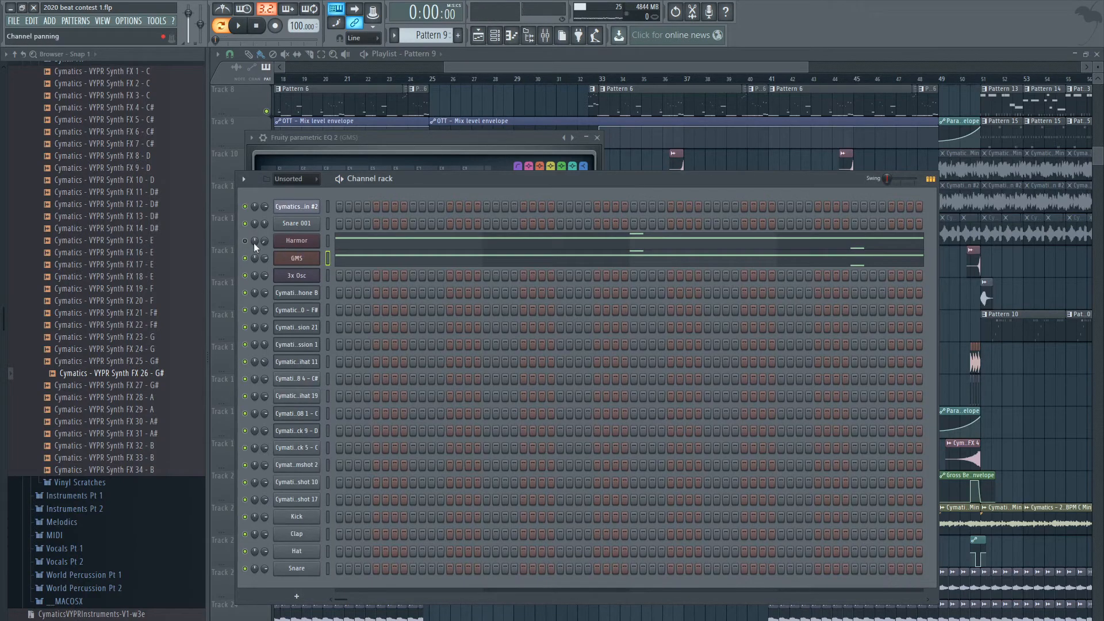
left_click(310, 241)
left_click_drag(552, 158, 630, 126)
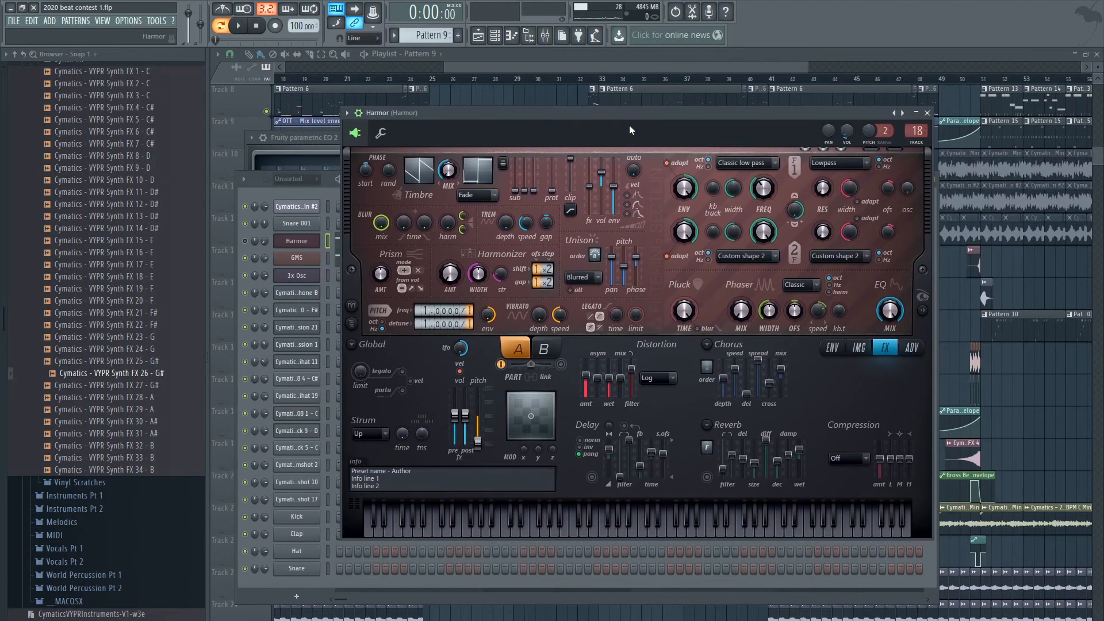
right_click(242, 240)
left_click(242, 241)
right_click(244, 242)
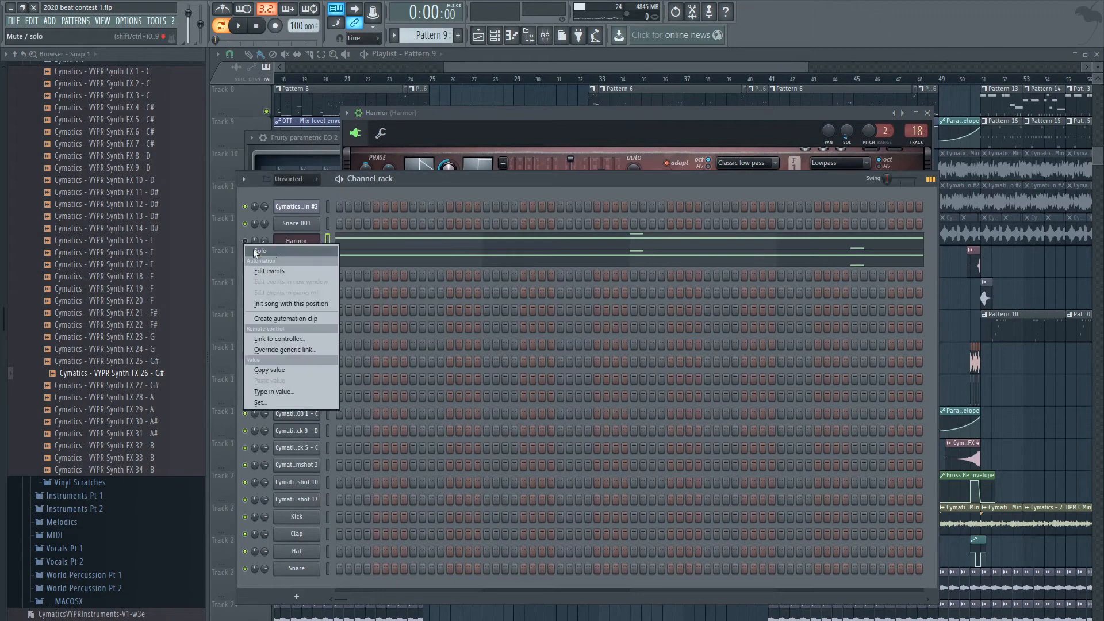
left_click(255, 251)
key("space")
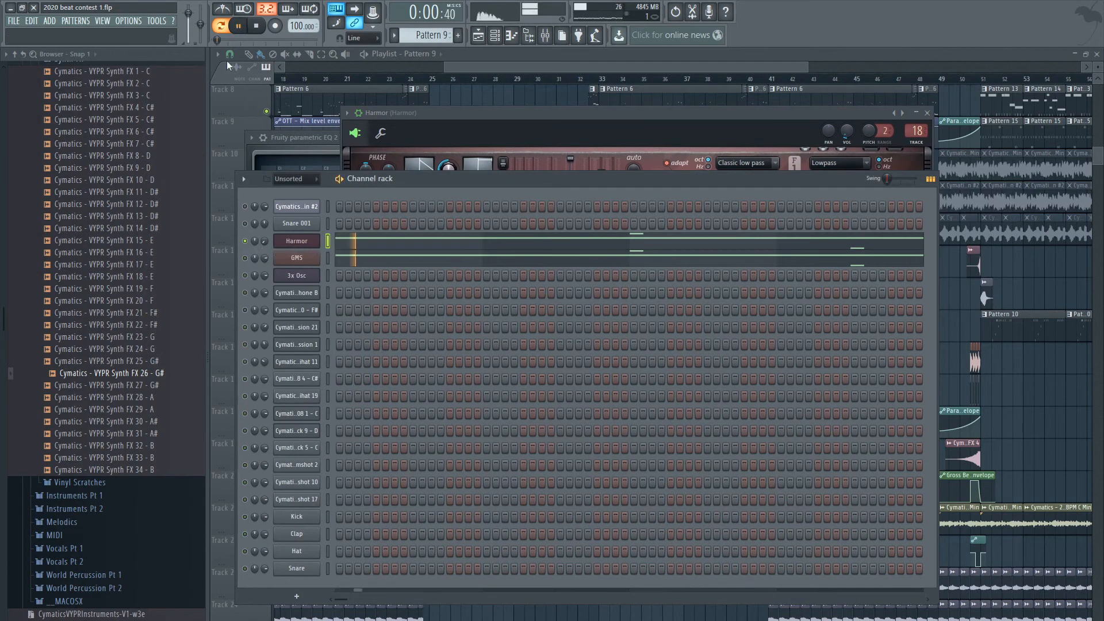
Bring up the Harmor synth window during playback and view its available distortion types
left_click(297, 241)
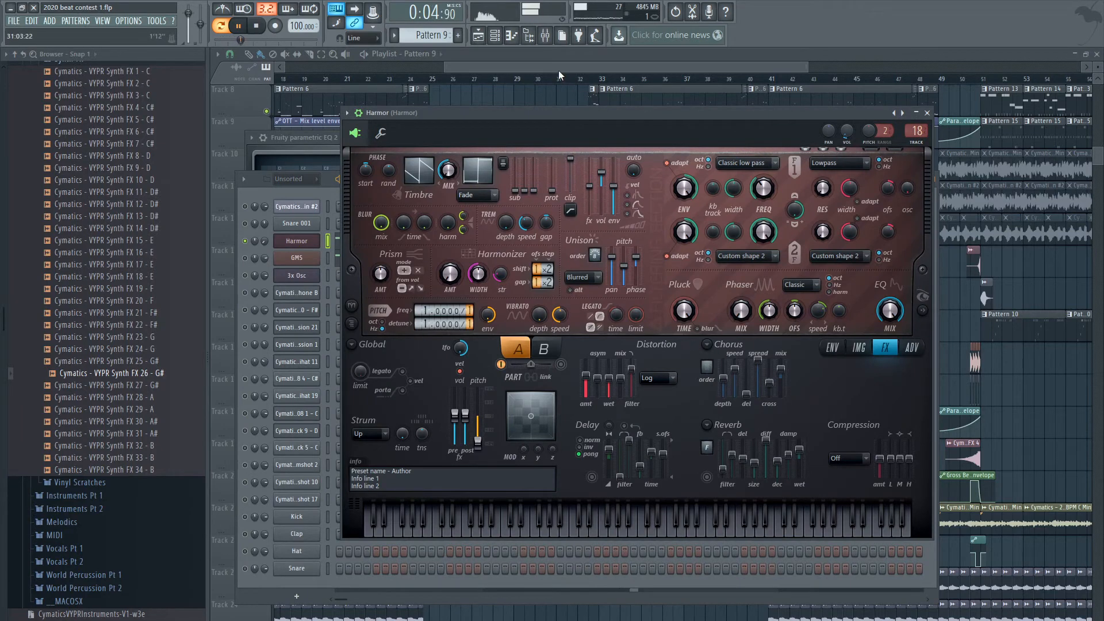
key("space")
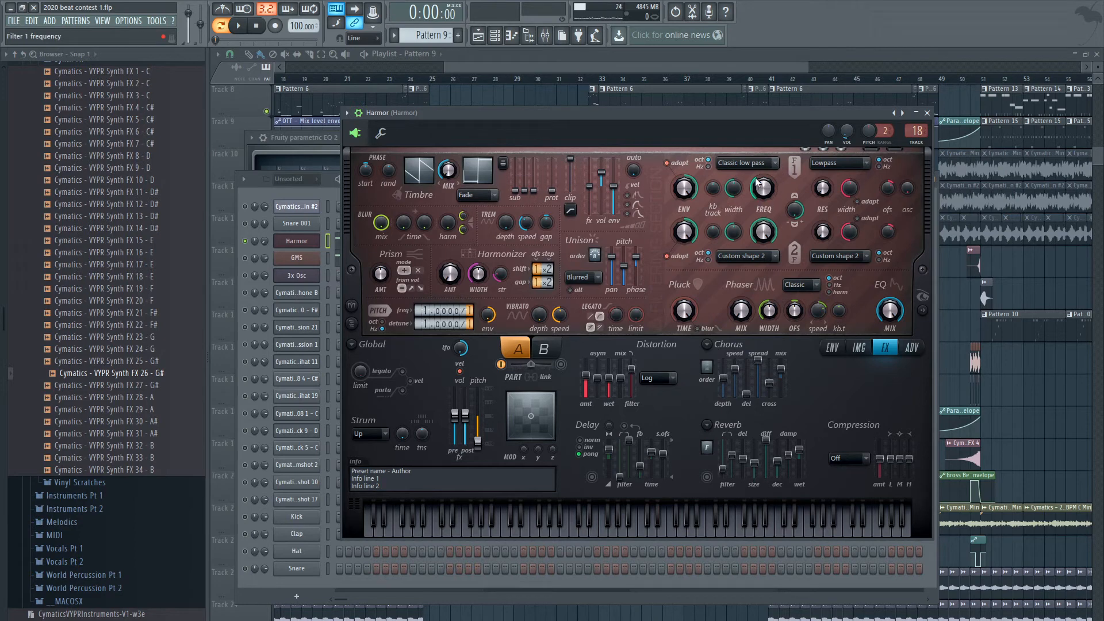
left_click(672, 382)
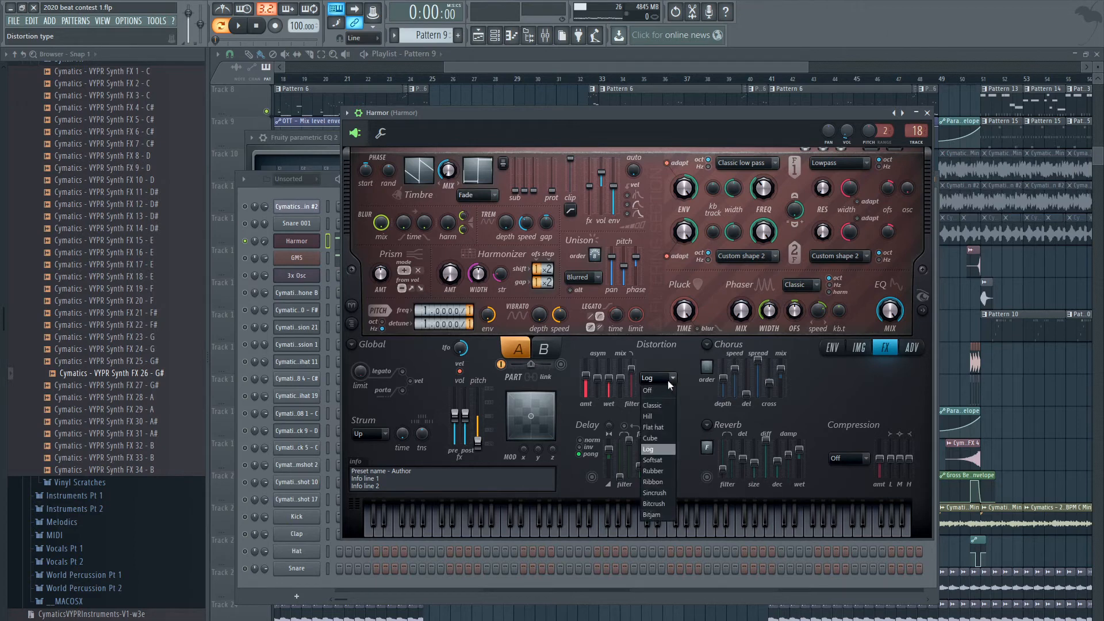
left_click(668, 381)
Audition Harmor with its distortion type set to Off, and restore it to Log for comparison
key("space")
left_click(671, 382)
left_click(660, 391)
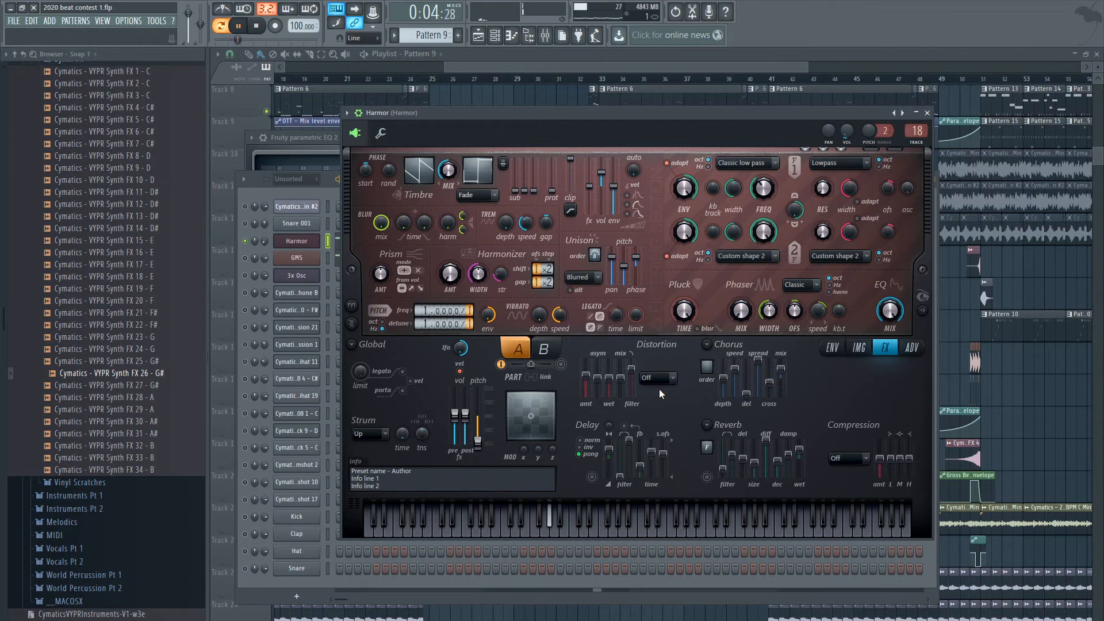
key("space")
left_click(671, 381)
left_click(655, 449)
key("space")
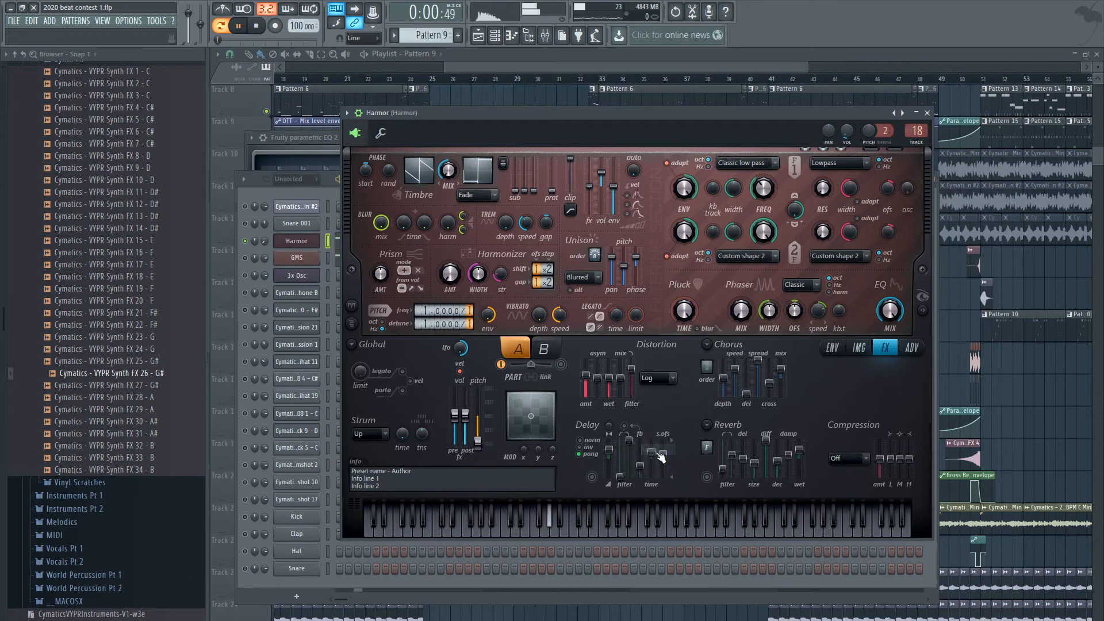
Inspect Fruity parametric EQ 2 on the Harmor mixer track, and unmute the GMS channel
left_click(546, 36)
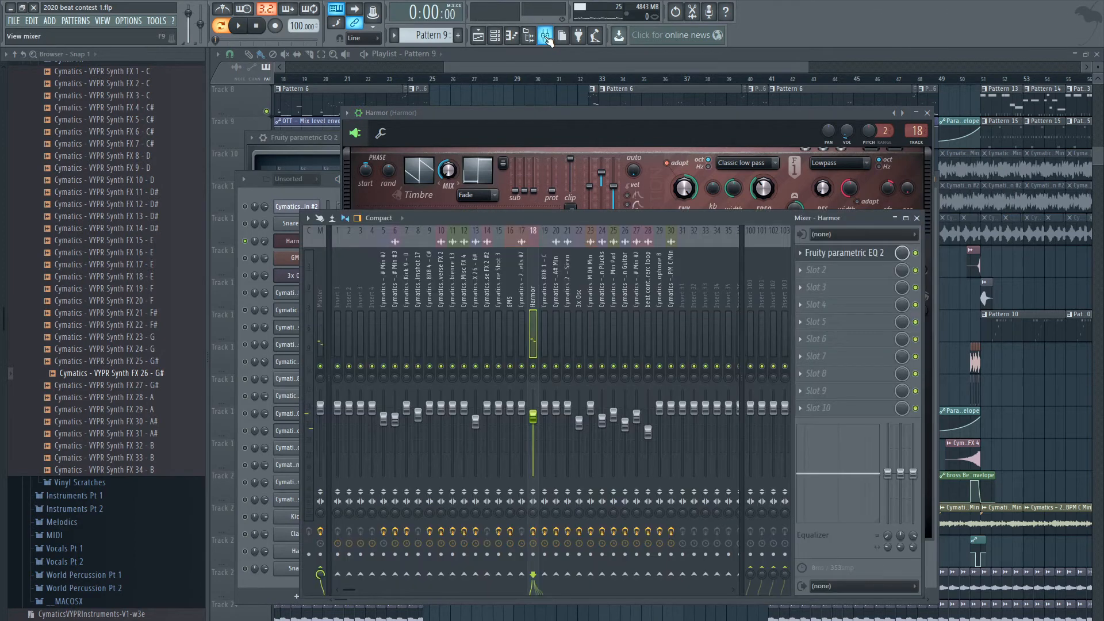
left_click(845, 253)
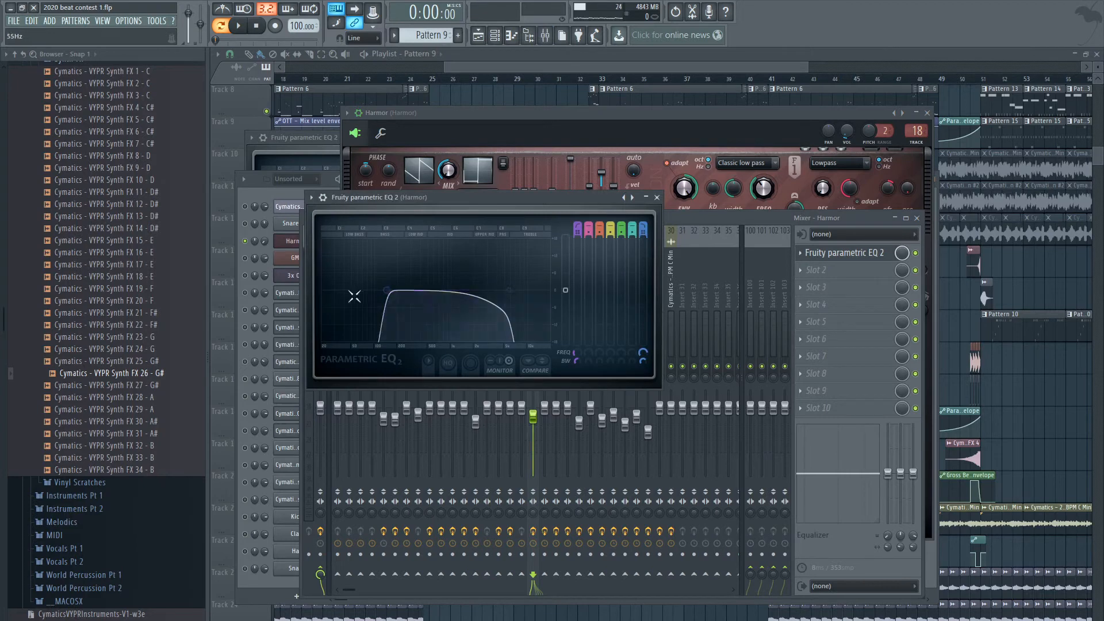
left_click(251, 264)
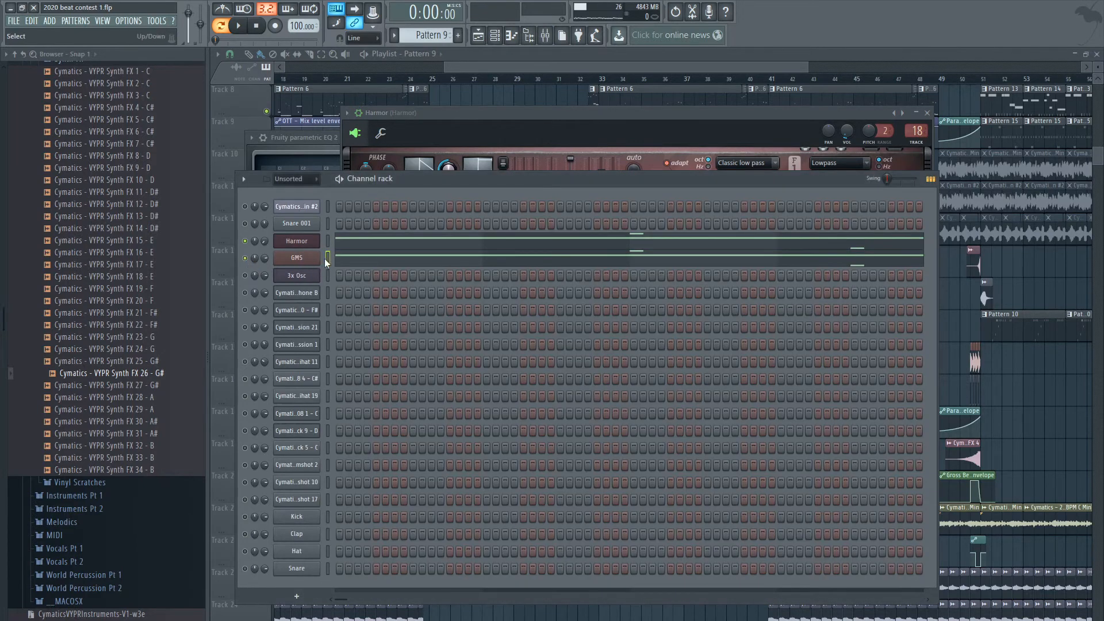
Play the arrangement in song mode from the breakdown at bar 25 into the following section, and stop
key("z")
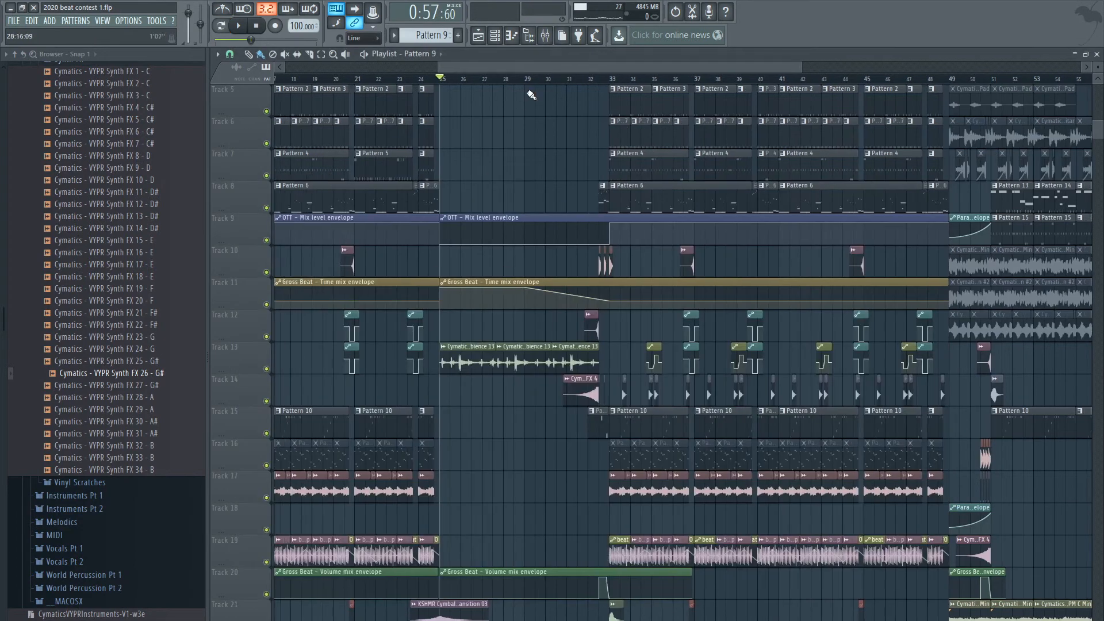
scroll(481, 239, "up", 4)
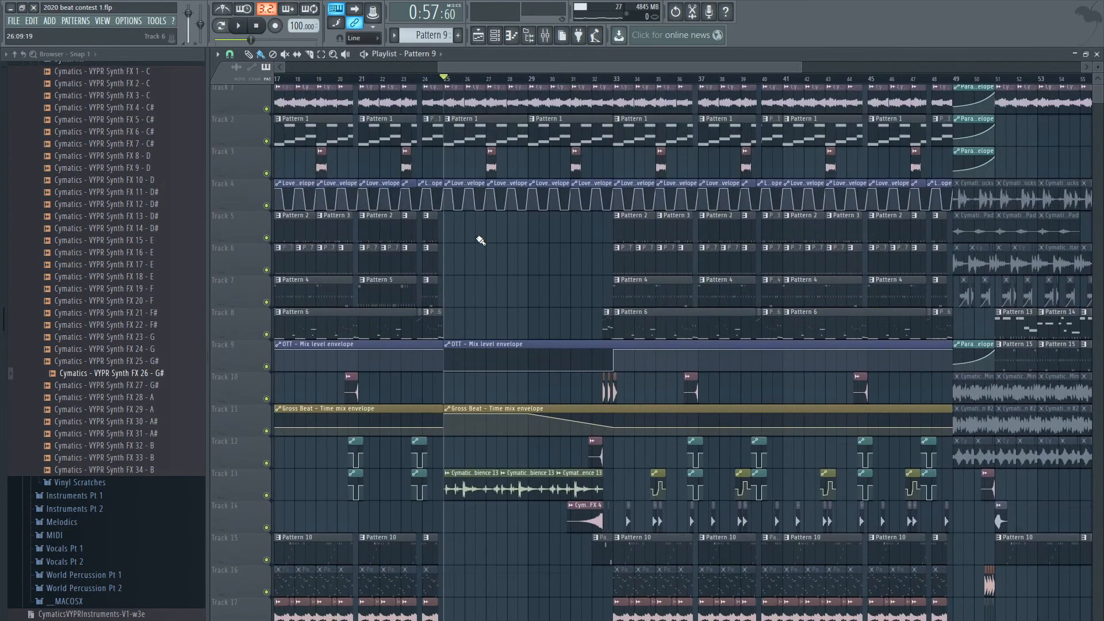
key("space")
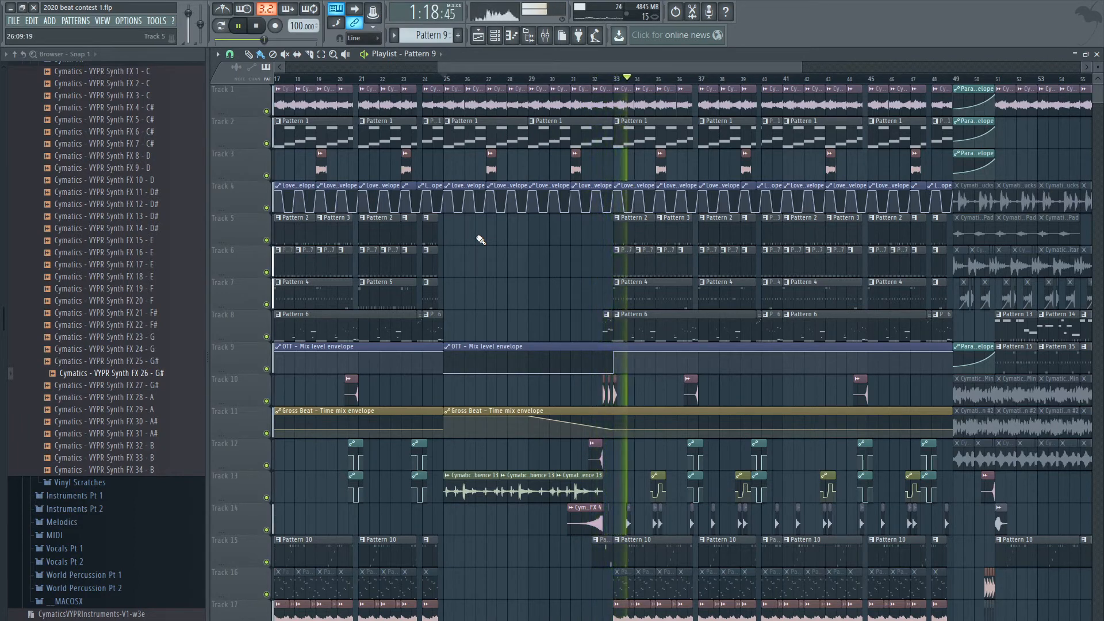
left_click_drag(627, 67, 700, 68)
scroll(747, 358, "down", 6)
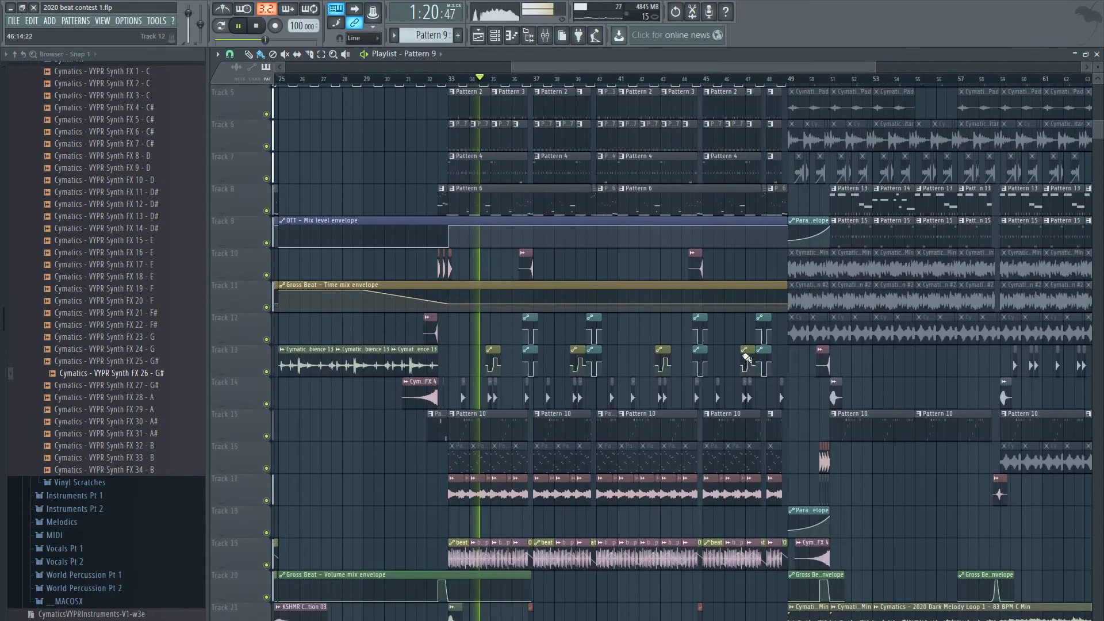
key("space")
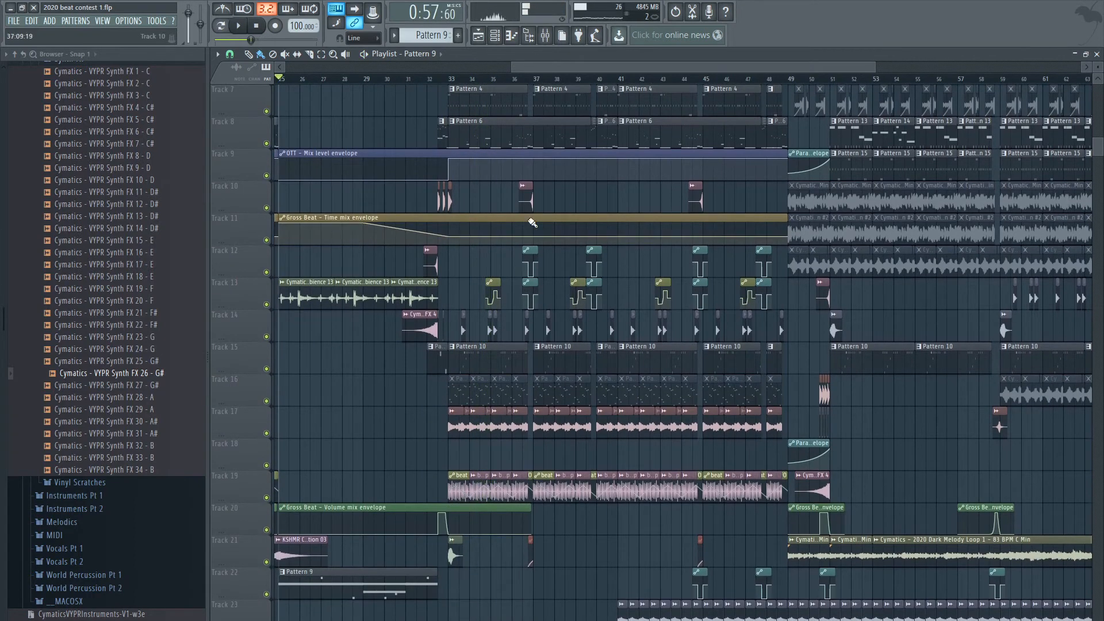
Place the playhead at bar 33 and play the section that follows the breakdown
scroll(638, 272, "down", 3)
scroll(660, 483, "up", 3)
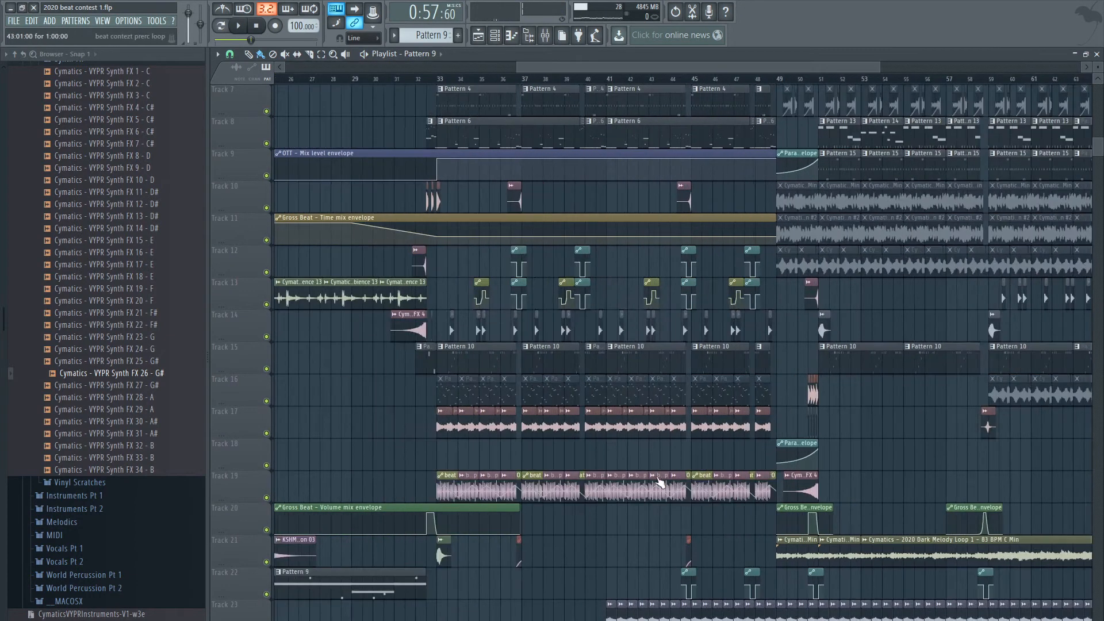
scroll(559, 469, "up", 4)
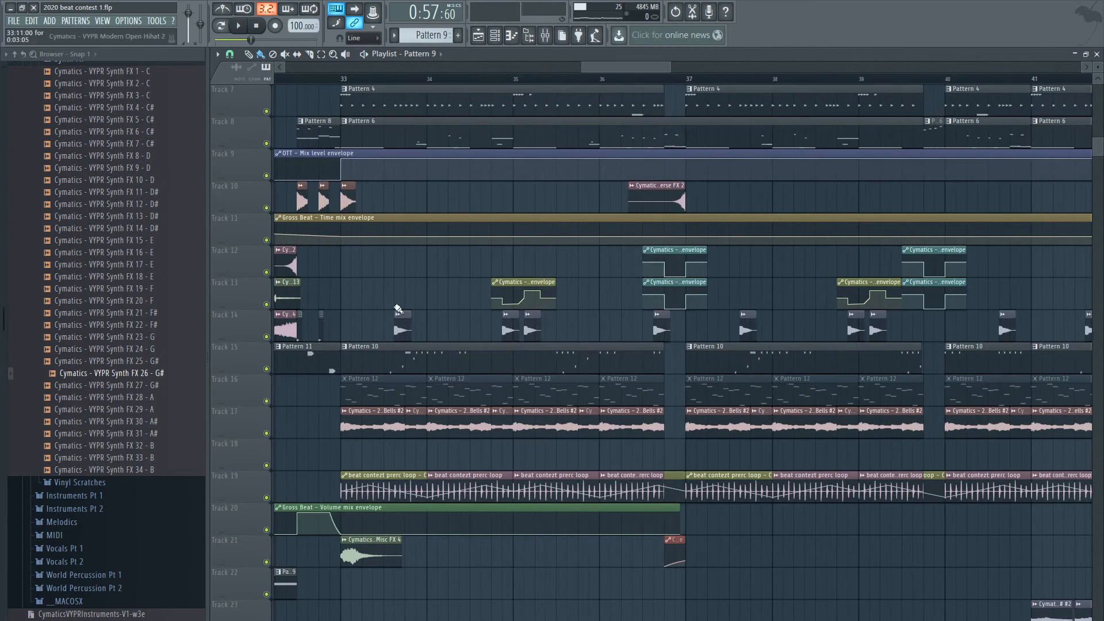
left_click(353, 80)
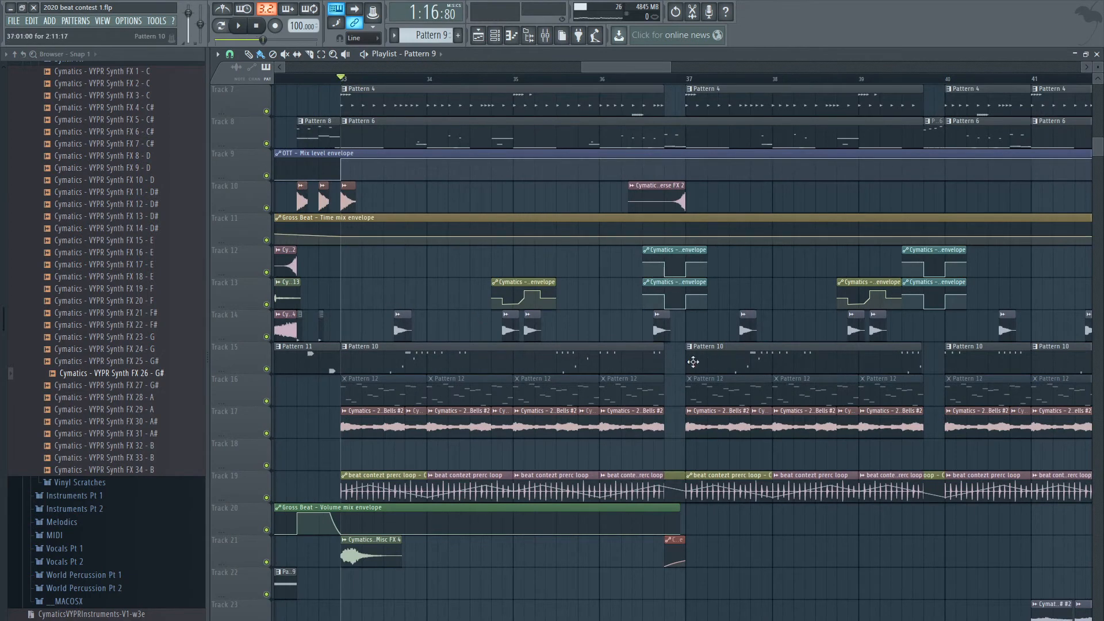
key("space")
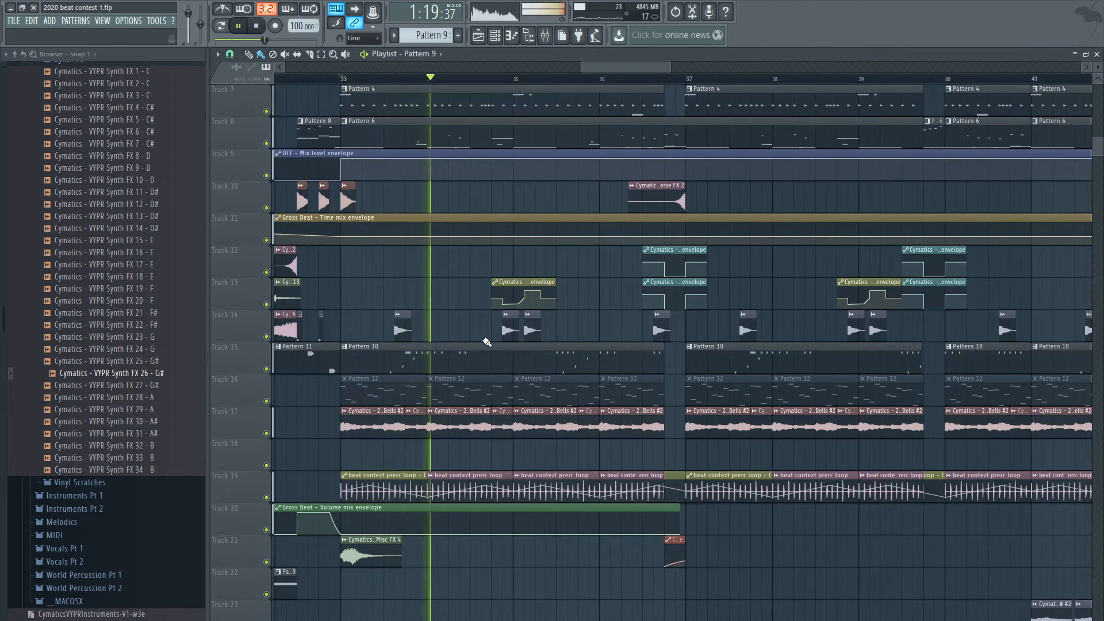
Stop playback and examine the VYPR Modern Open Hihat 2 channel panning envelope and its hihat clips near bar 35
scroll(561, 342, "up", 2)
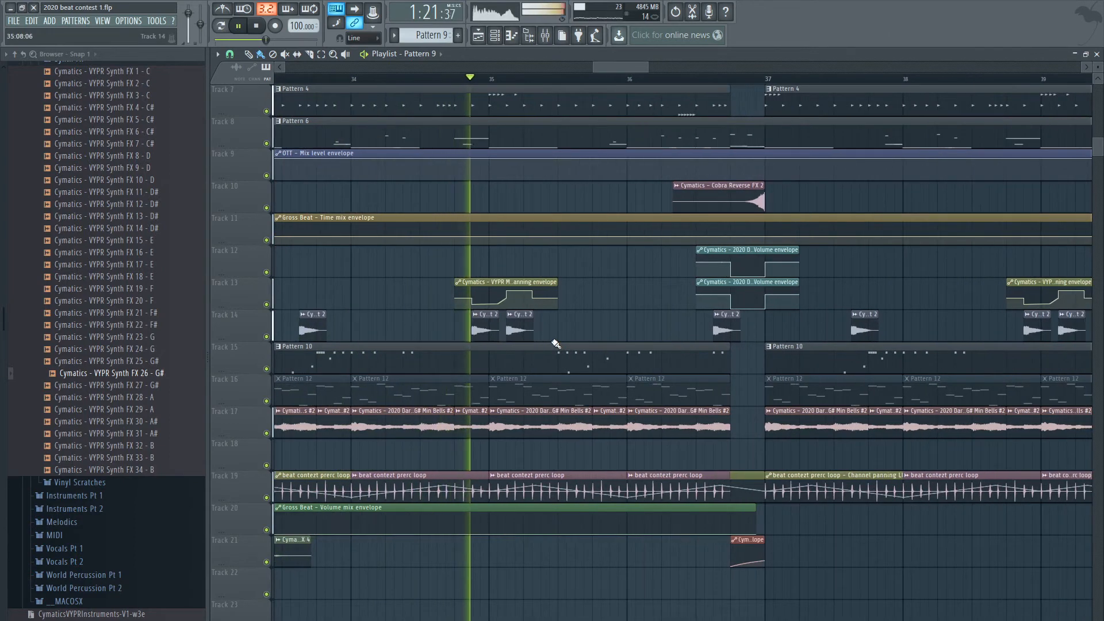
scroll(555, 344, "up", 2)
scroll(555, 343, "up", 1)
key("space")
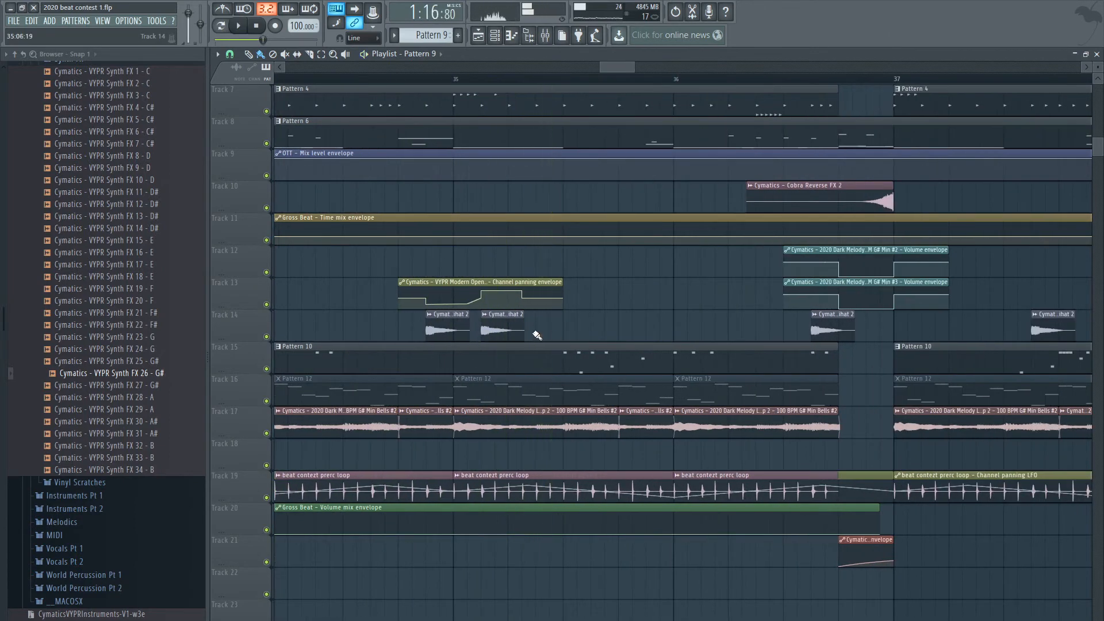
scroll(535, 325, "up", 1)
scroll(456, 283, "up", 1)
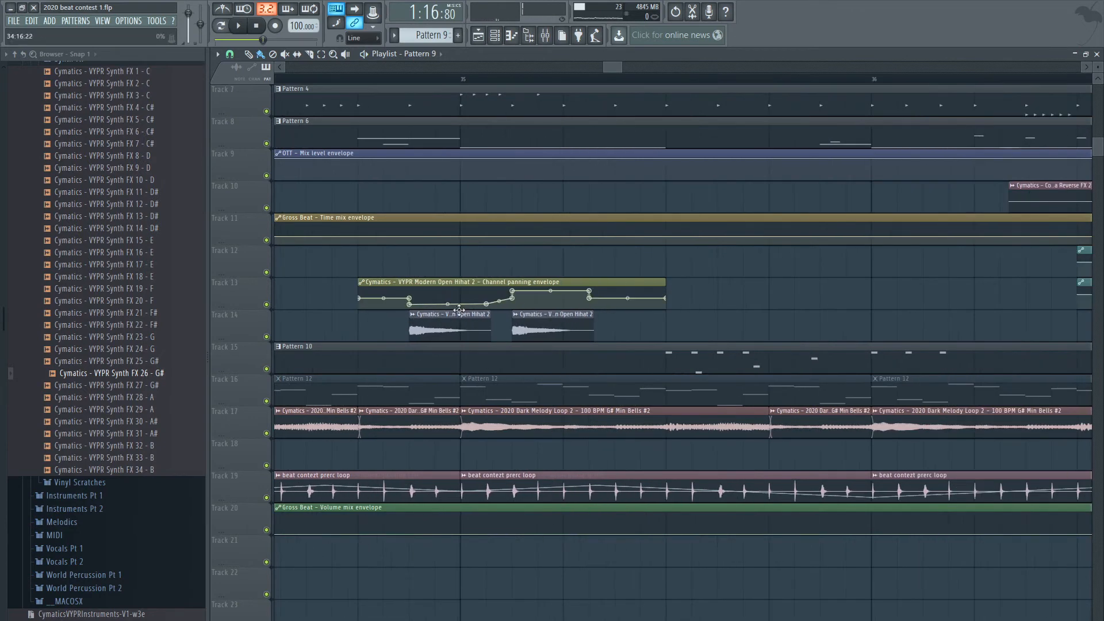
scroll(484, 315, "up", 1)
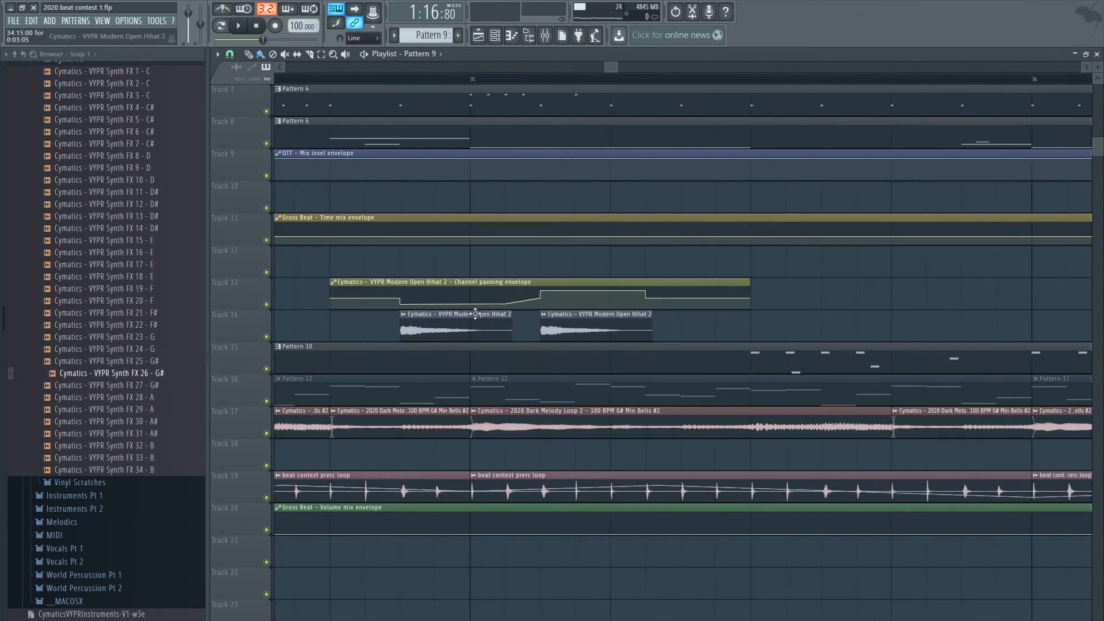
Look over the repeated hihat panning envelopes after bar 33 and the clips on the lower playlist tracks
scroll(478, 320, "down", 6)
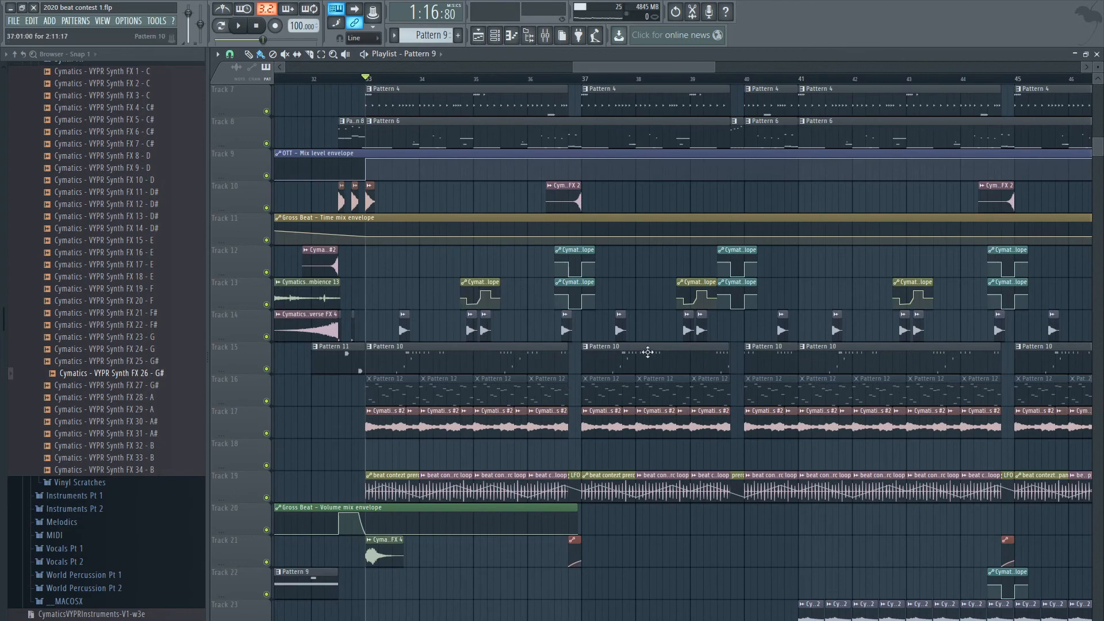
scroll(913, 301, "down", 2)
scroll(981, 303, "up", 2)
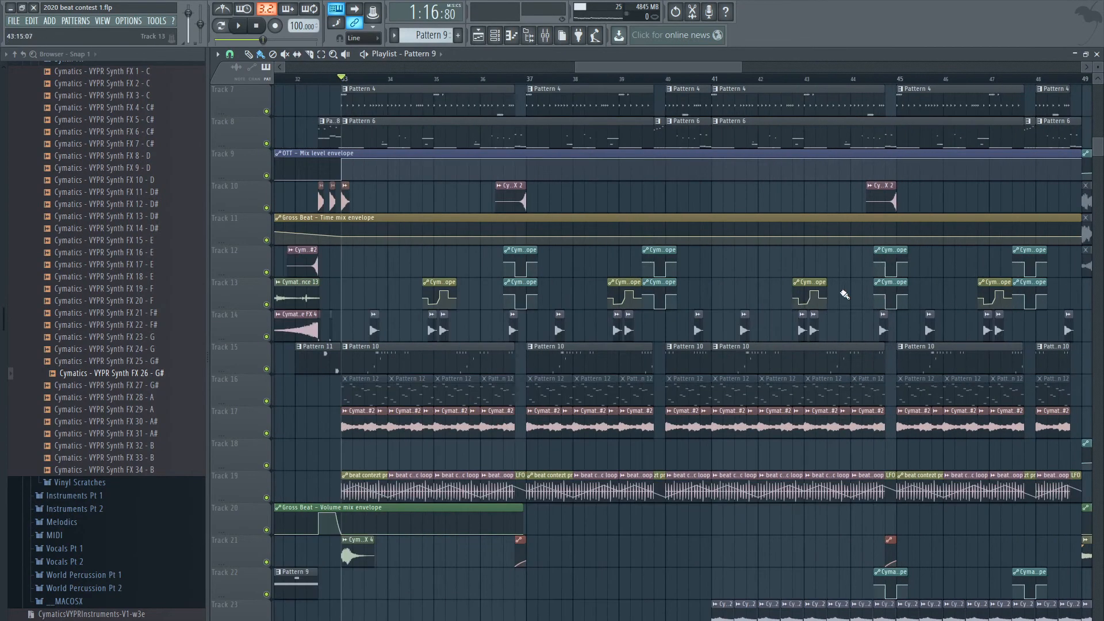
scroll(722, 400, "down", 2)
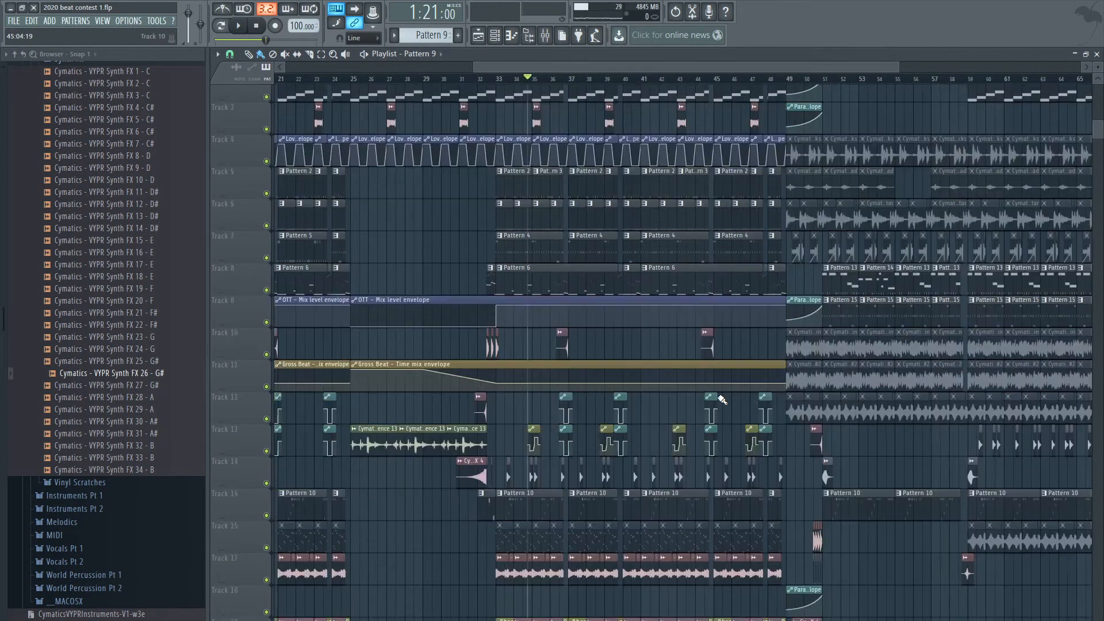
scroll(722, 400, "down", 5)
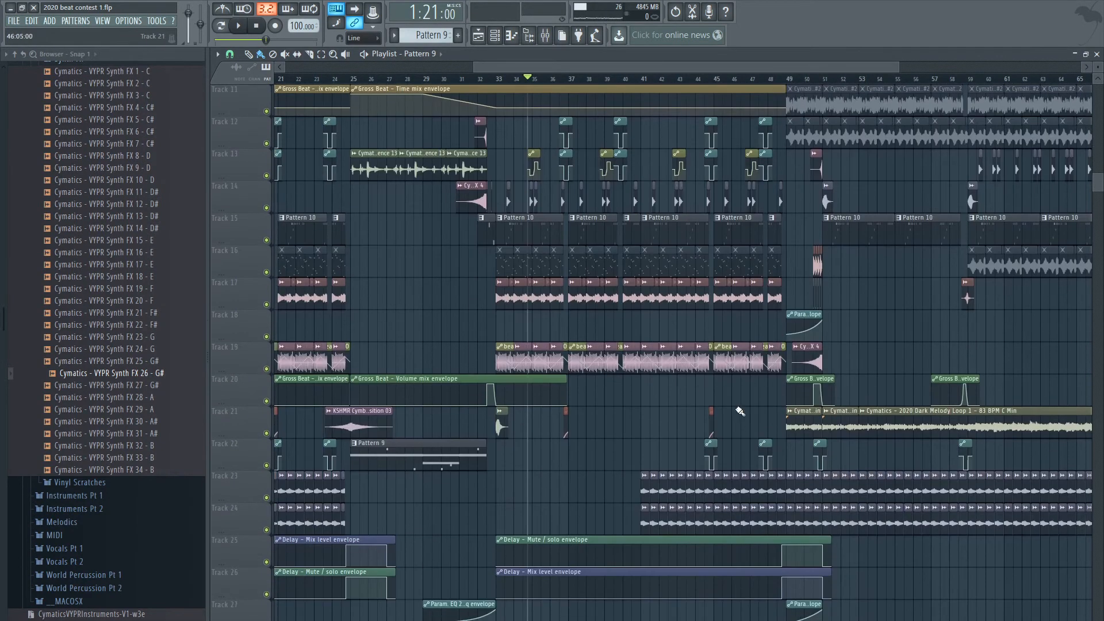
scroll(697, 373, "down", 3)
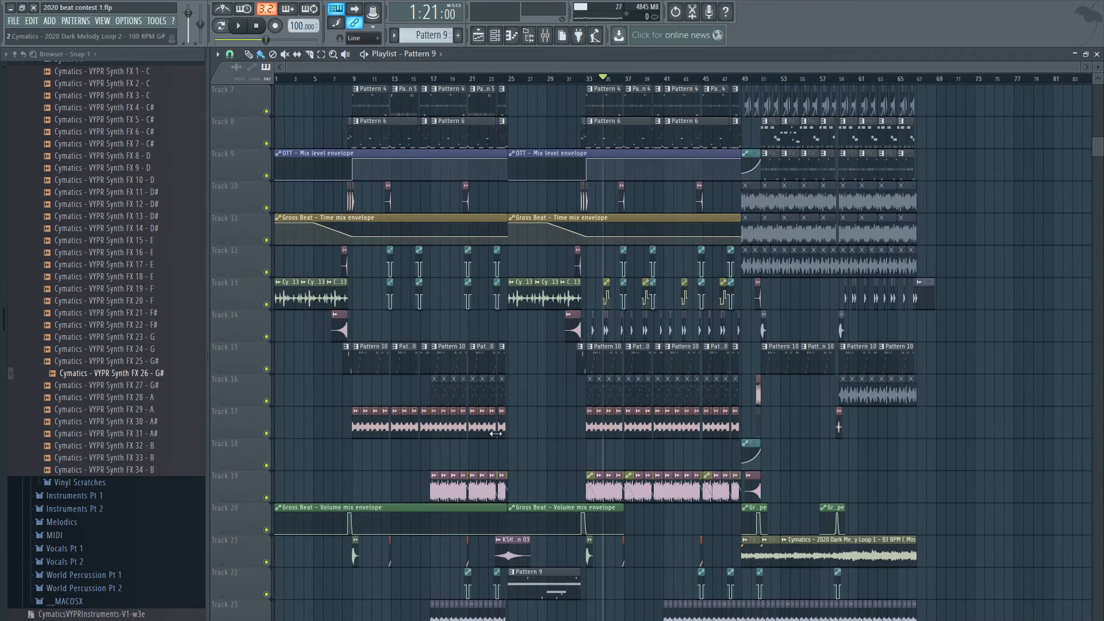
Look over the playlist from bar 33 to the end and place the playhead late in bar 47
scroll(592, 495, "up", 5)
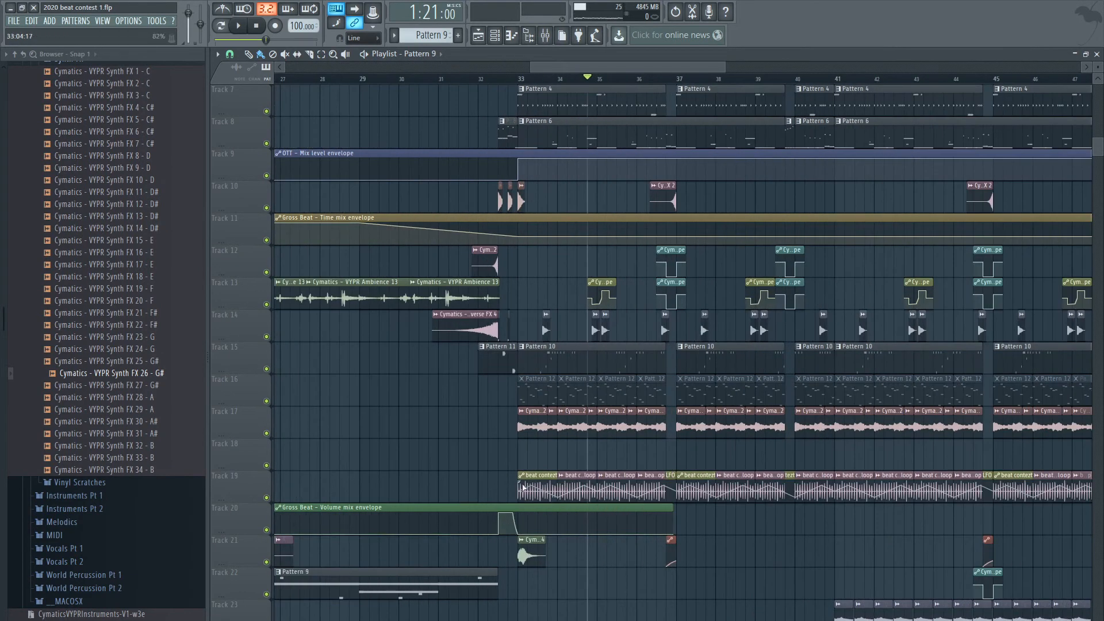
scroll(570, 489, "down", 4)
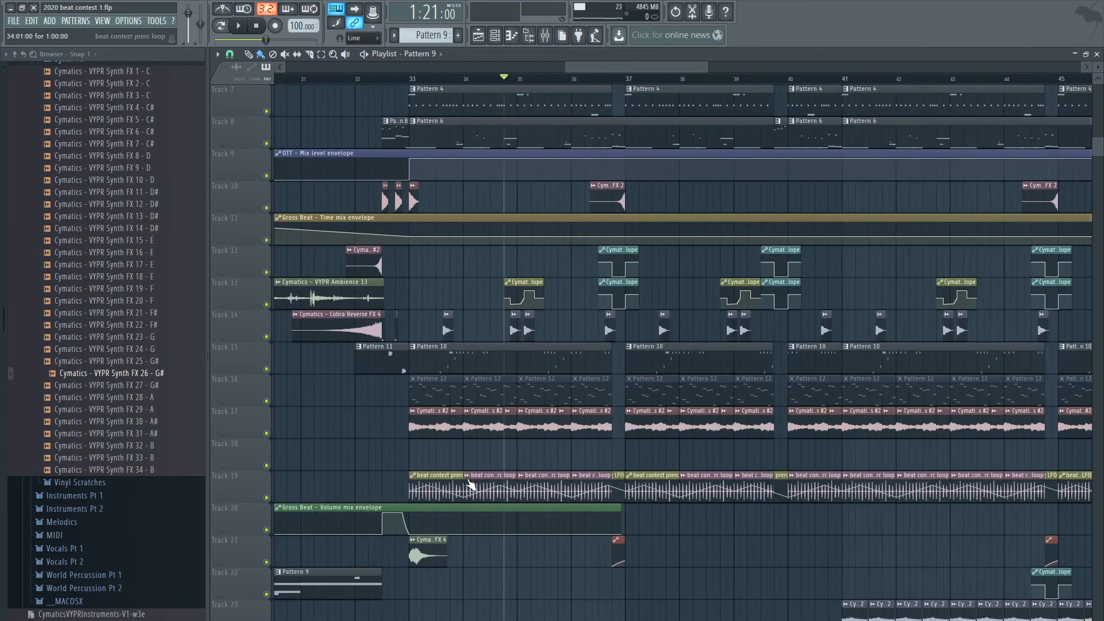
scroll(938, 494, "right", 3)
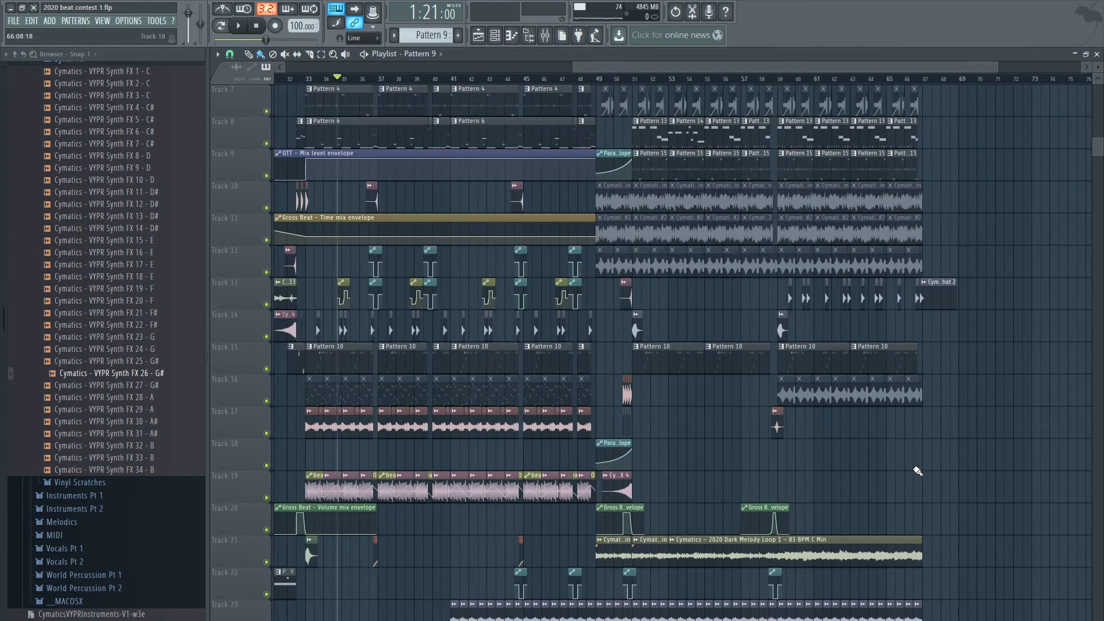
scroll(812, 467, "up", 5)
scroll(542, 127, "up", 2)
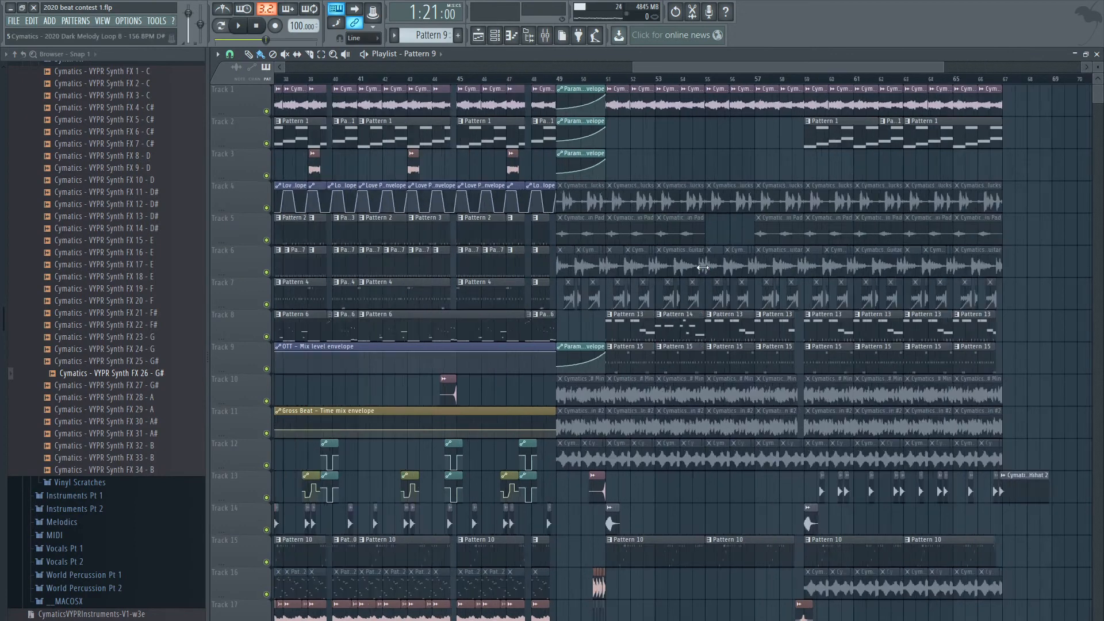
left_click_drag(477, 85, 469, 85)
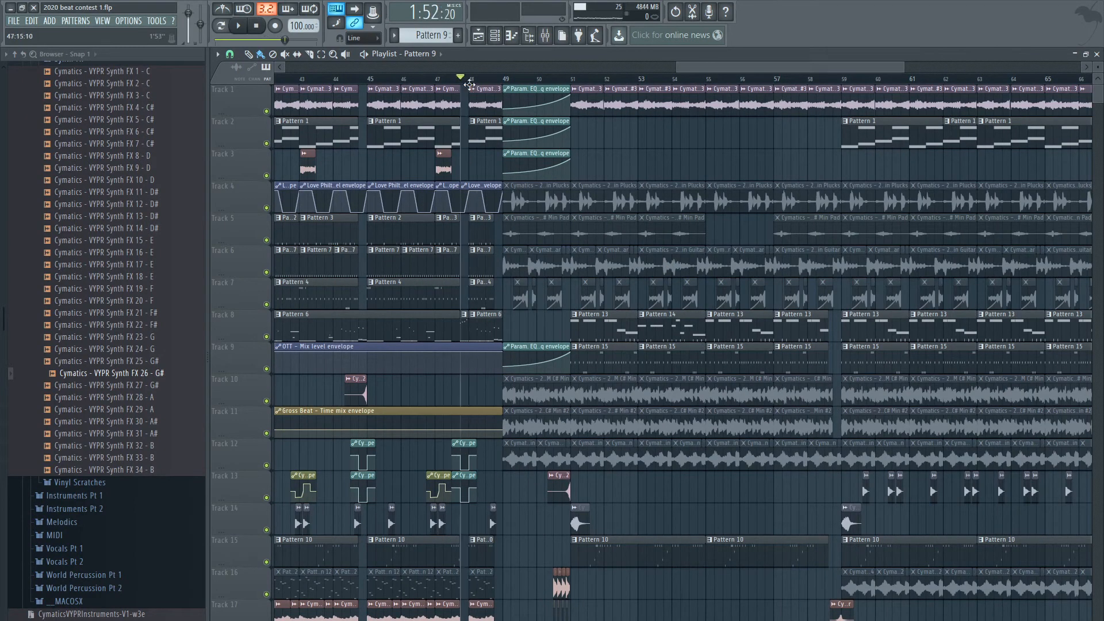
Examine the clips of the final section after bar 49 across the playlist tracks and play the transition into it
scroll(564, 305, "down", 6)
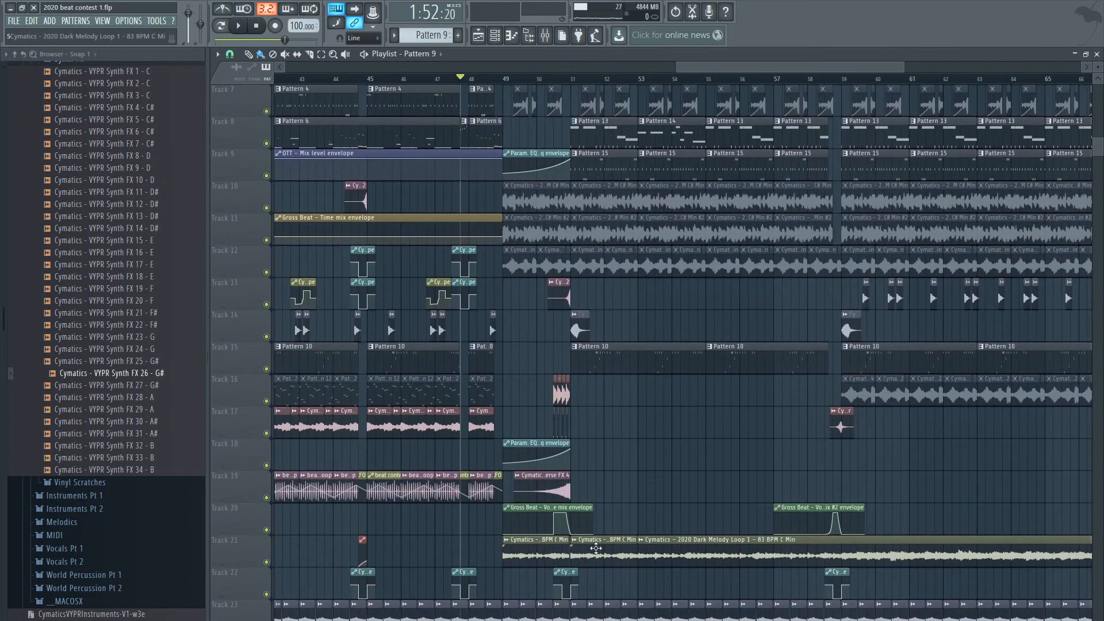
scroll(595, 546, "up", 4)
scroll(954, 526, "down", 1)
scroll(965, 526, "up", 3)
scroll(822, 335, "down", 6)
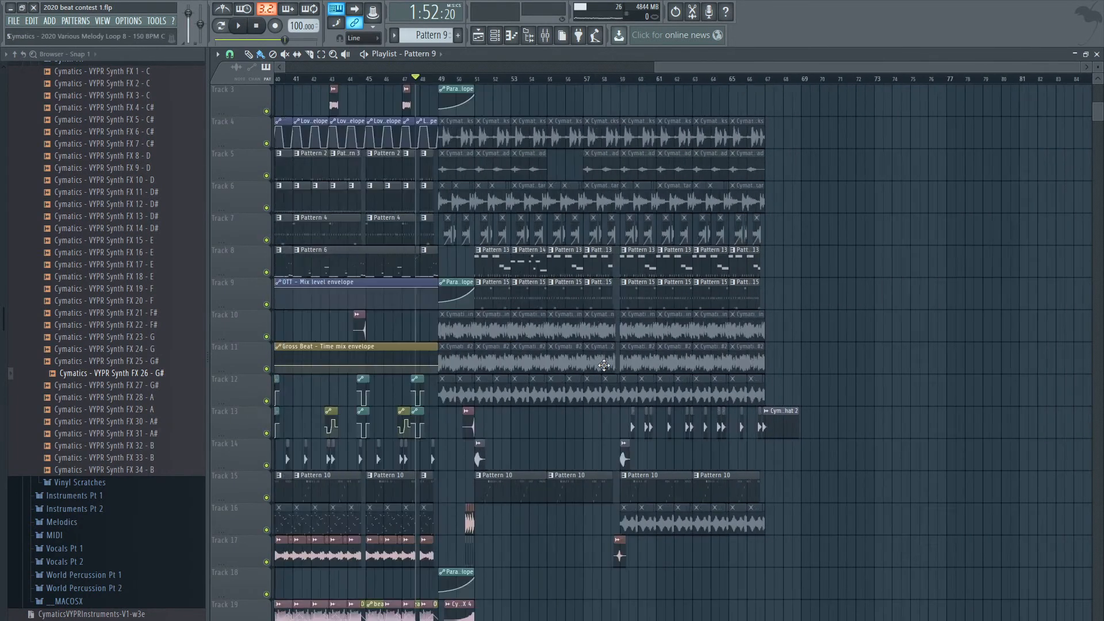
scroll(665, 427, "up", 3)
scroll(684, 429, "up", 3)
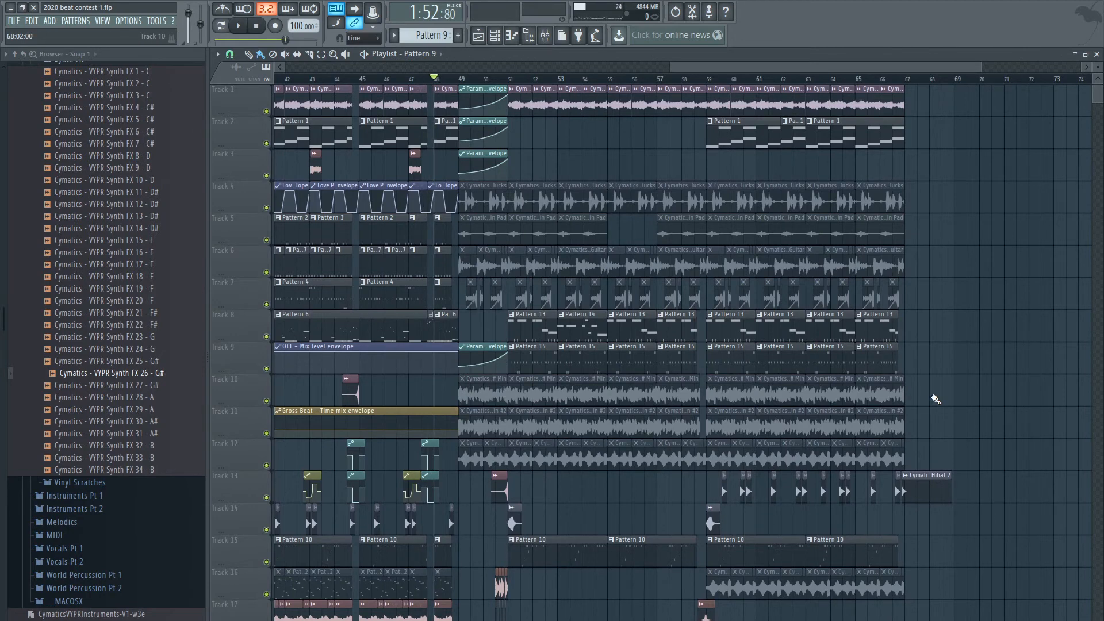
key("space")
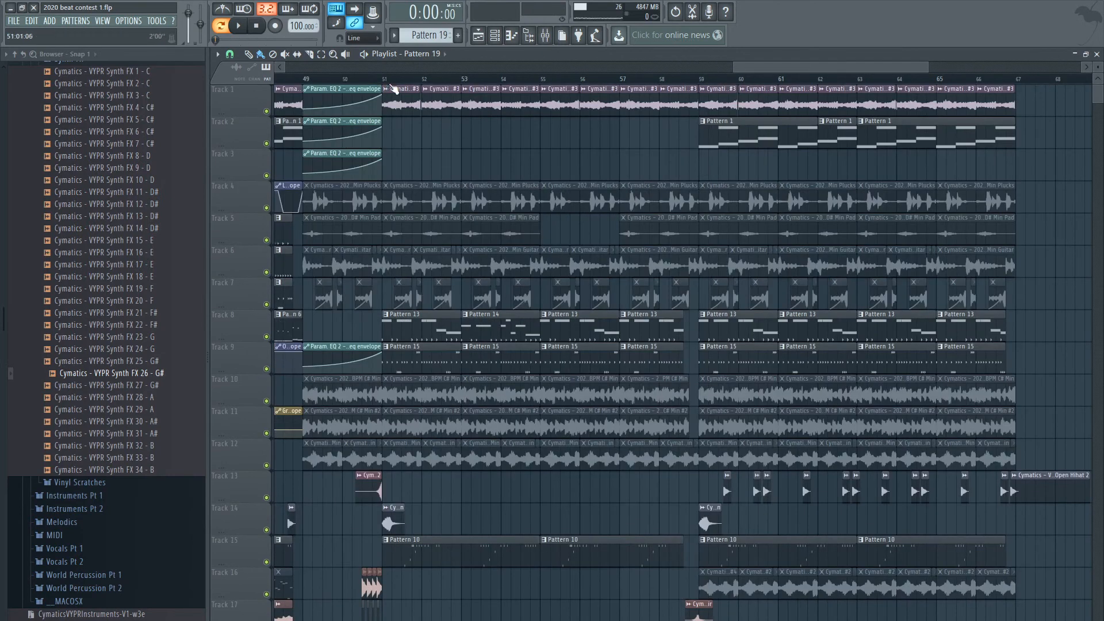
Isolate the Pattern 13, Pattern 15 and Pattern 10 drum tracks, play them from bar 51, and stop
left_click(384, 80)
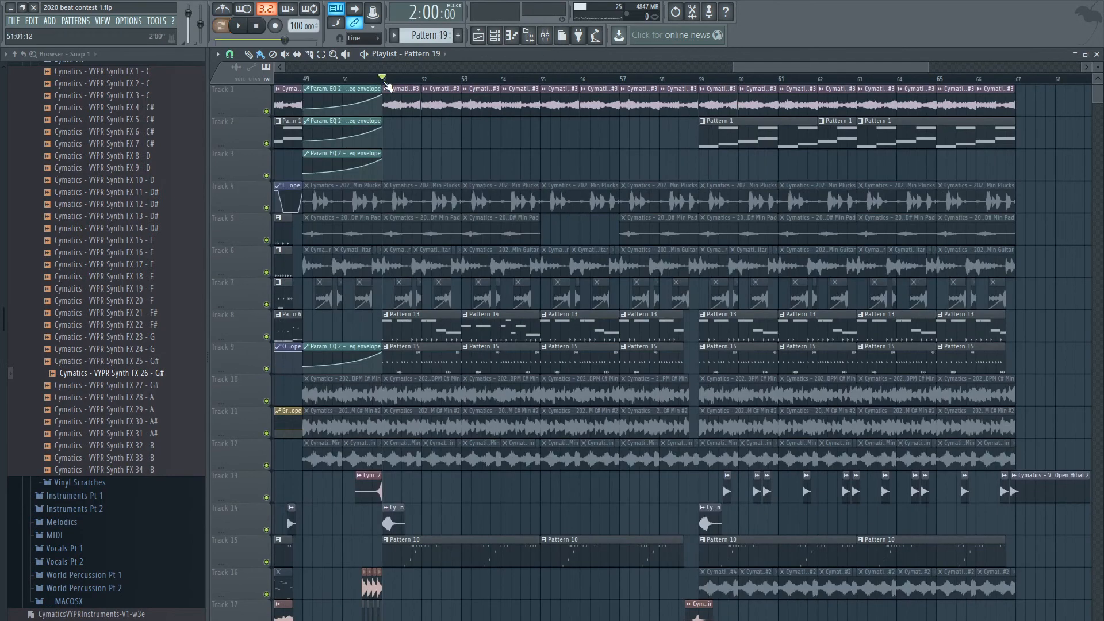
scroll(437, 150, "up", 2)
right_click(267, 337)
left_click(266, 368)
key("space")
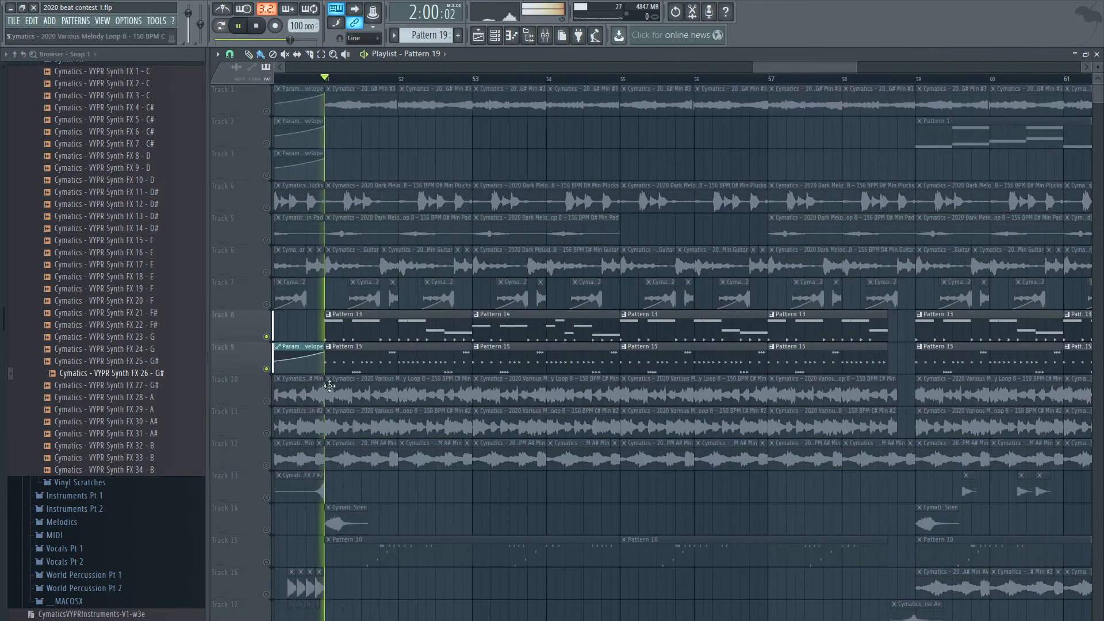
left_click(266, 562)
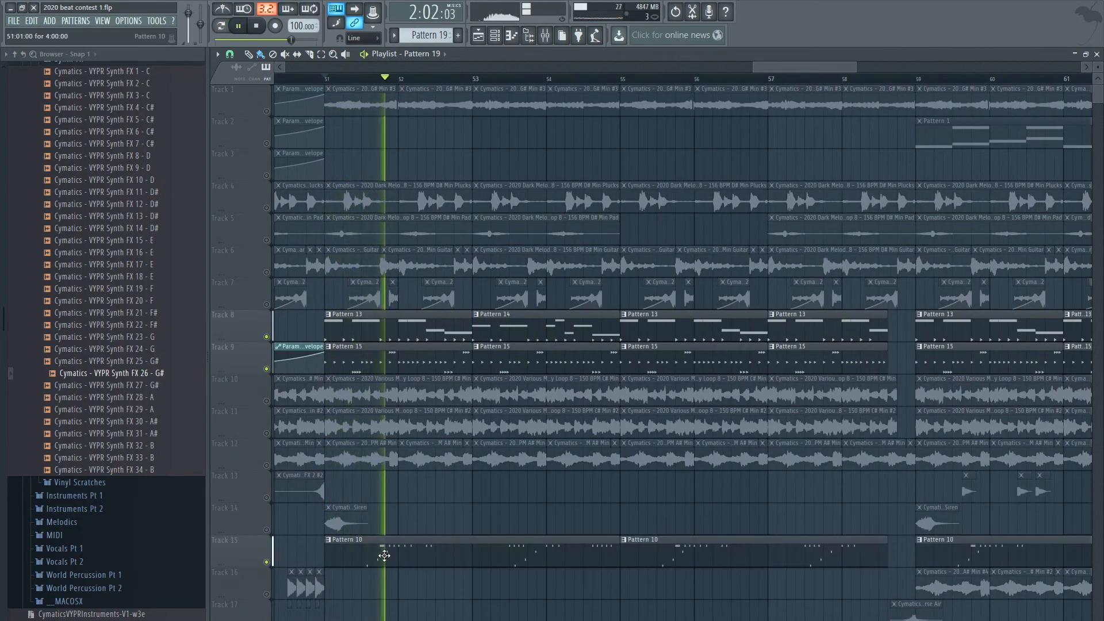
scroll(362, 522, "up", 2)
key("space")
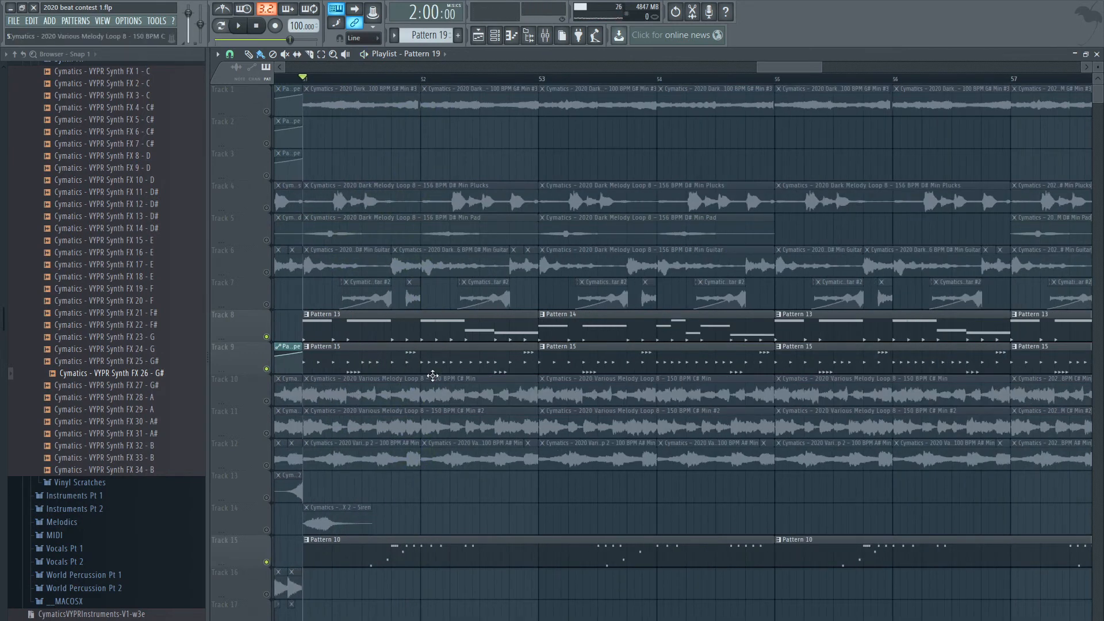
Open Pattern 15's VYPR Modern Closed Hihat 19 notes, play the pattern, stop it, and return to the playlist
double_click(358, 367)
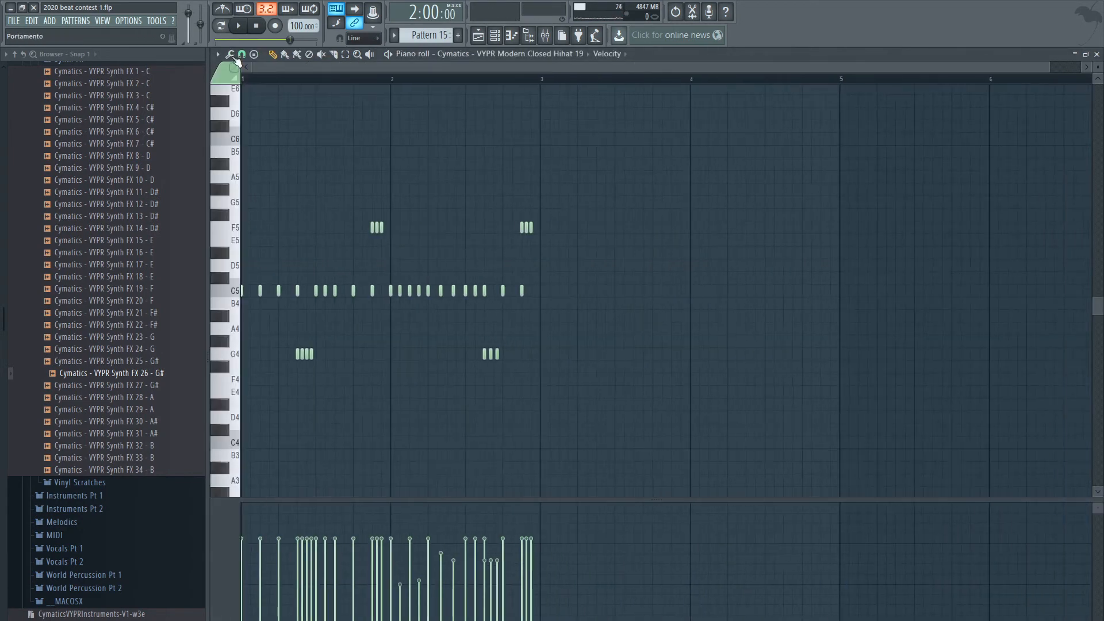
key("space")
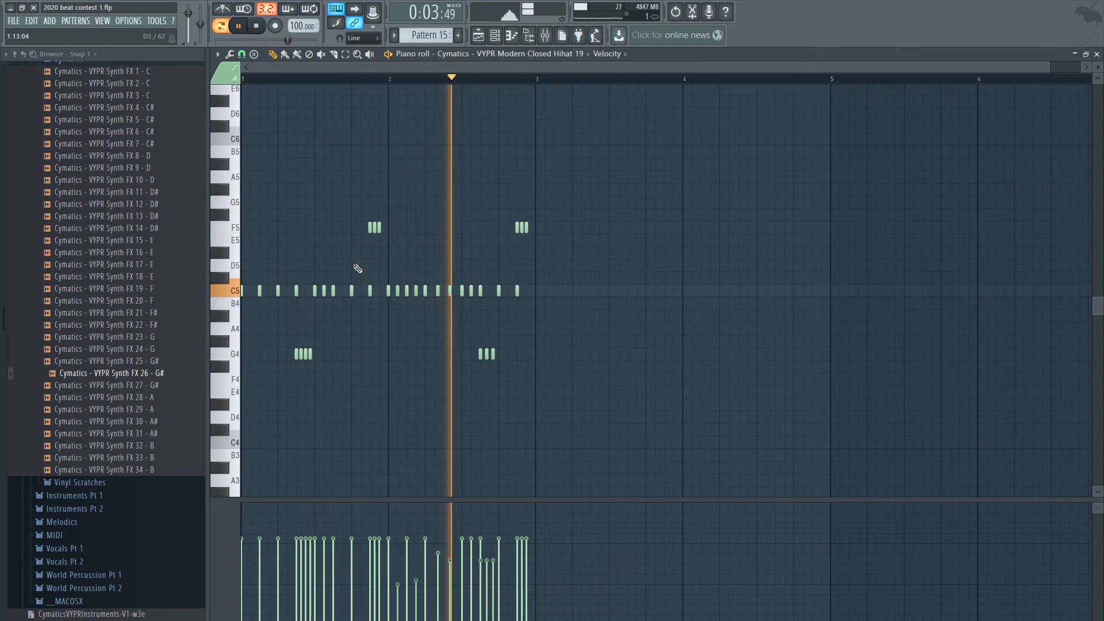
key("space")
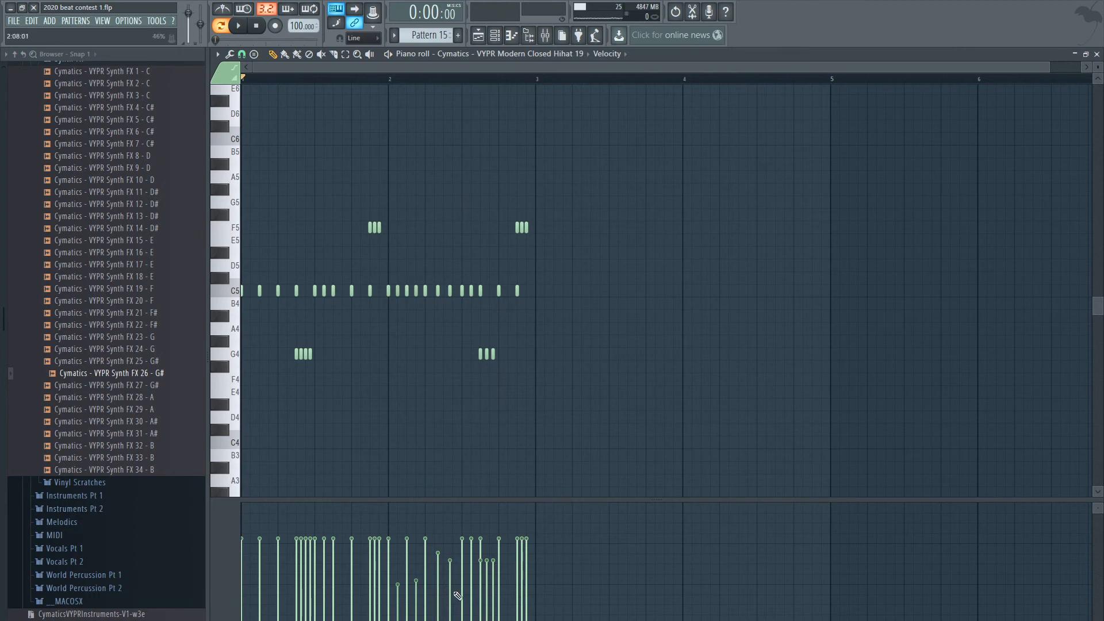
left_click(1097, 53)
key("Escape")
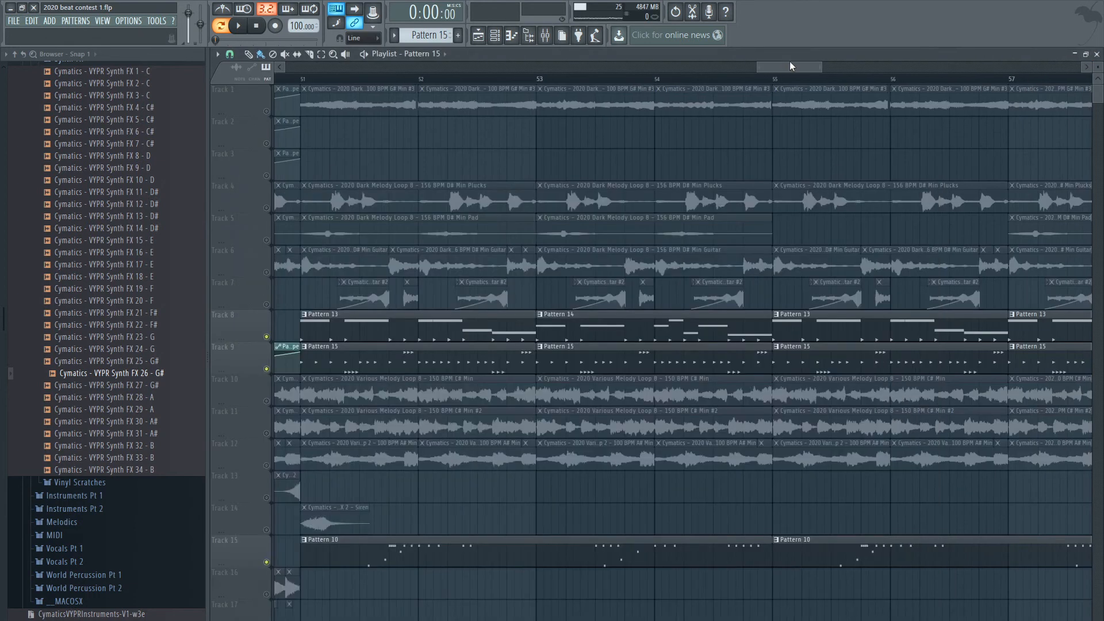
Play the isolated drum tracks in song mode from the middle of bar 51 and stop
scroll(387, 359, "down", 2)
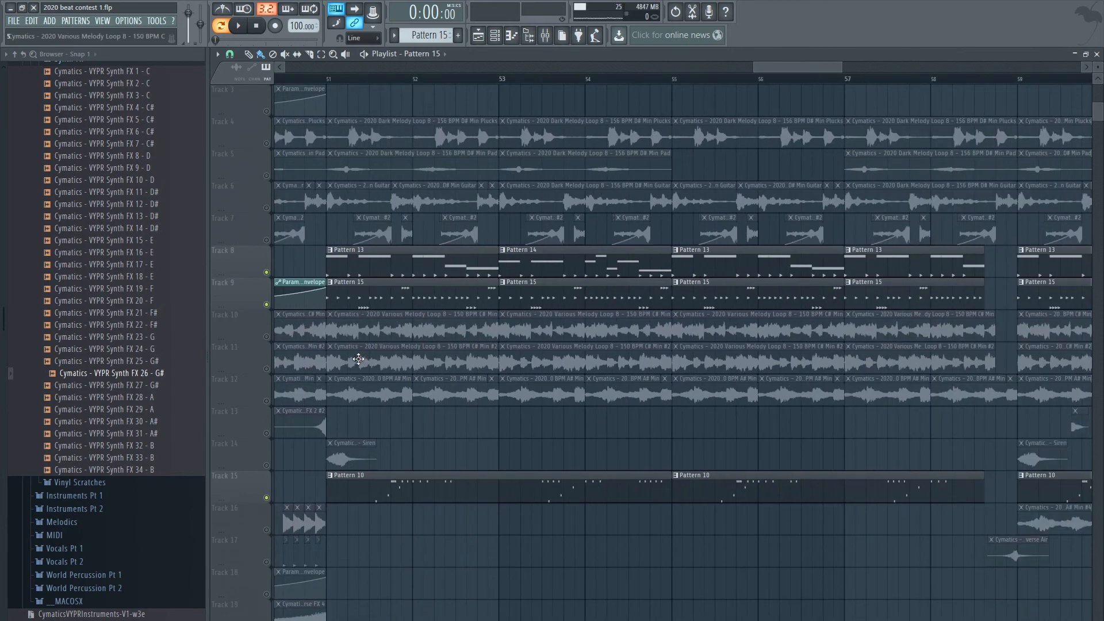
scroll(358, 359, "up", 2)
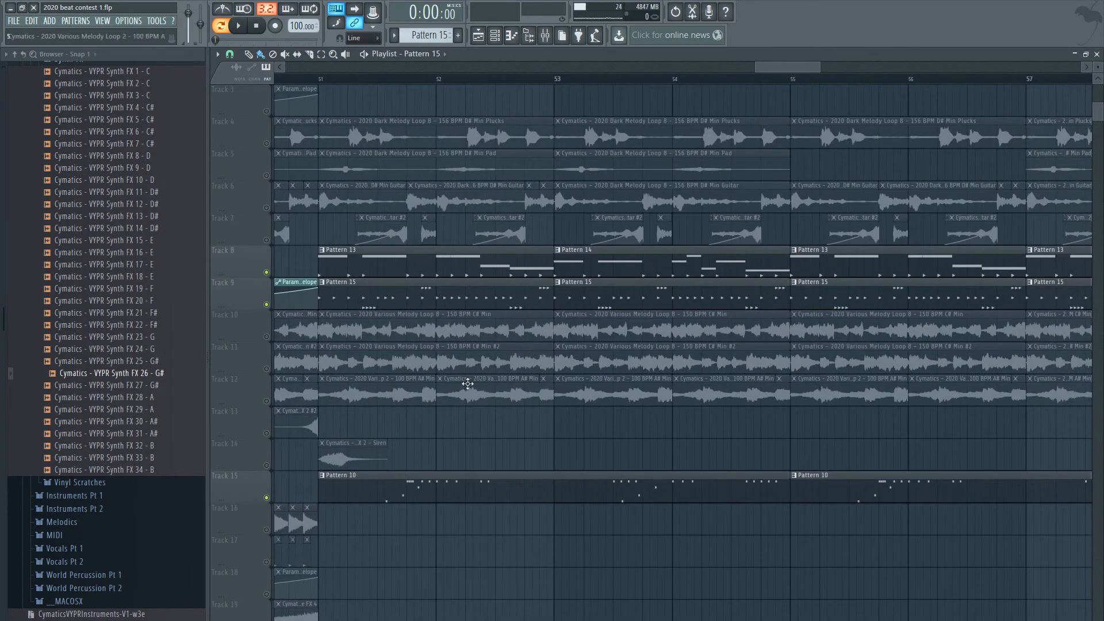
scroll(412, 422, "up", 2)
left_click_drag(387, 79, 379, 79)
key("space")
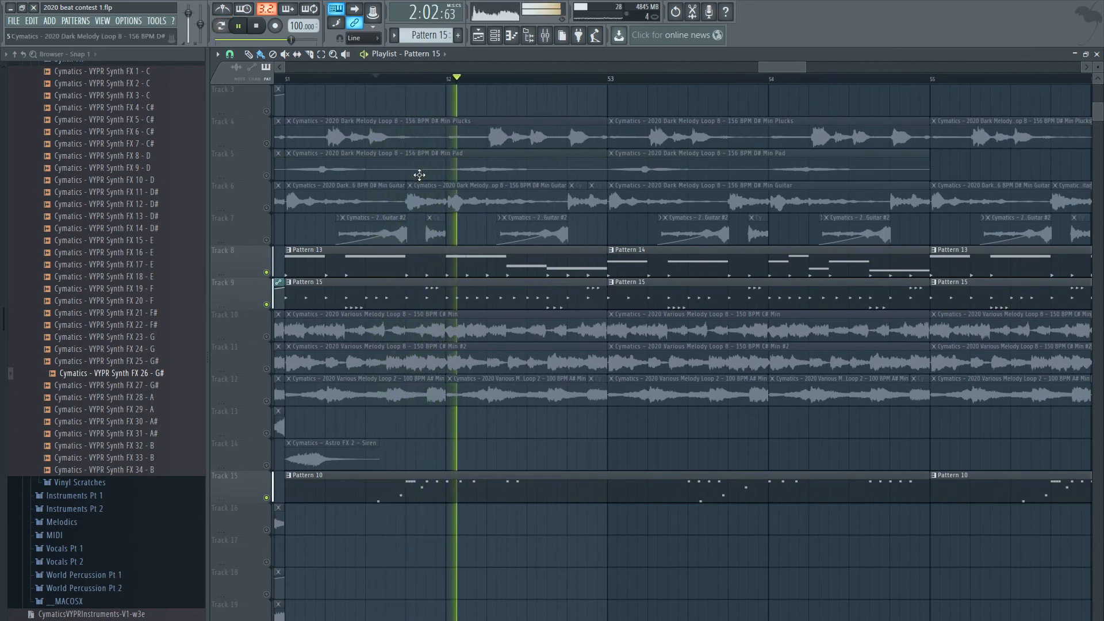
key("space")
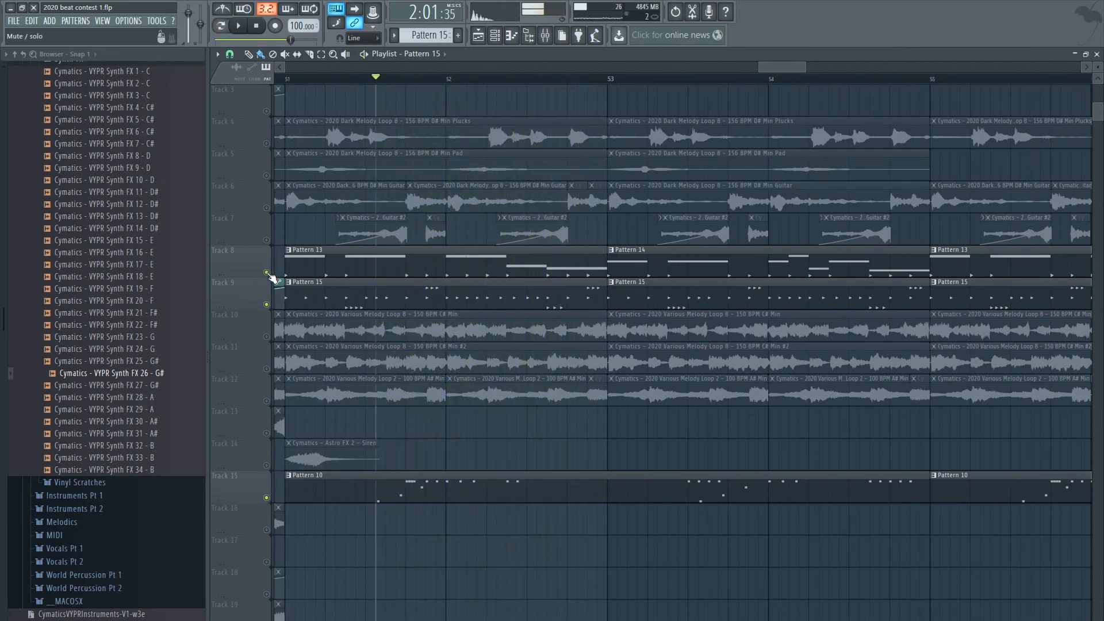
Return the playhead to bar 51, open Pattern 13's VYPR Delayed 808 1 notes, audition the G#5 pitch, and close the piano roll
left_click(286, 80)
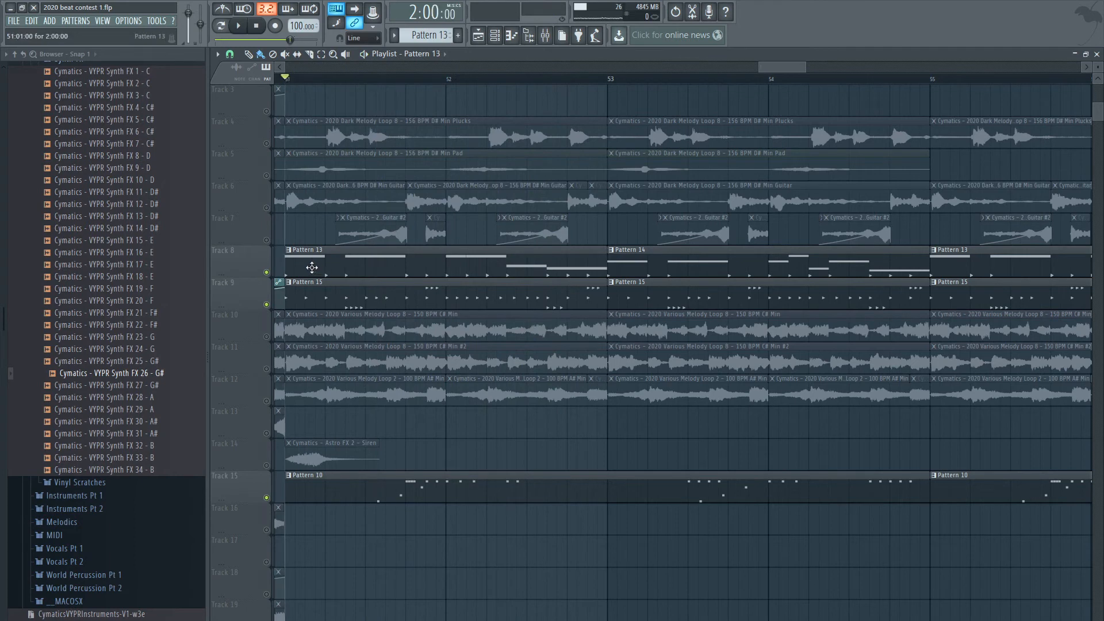
double_click(312, 263)
key("space")
key("space")
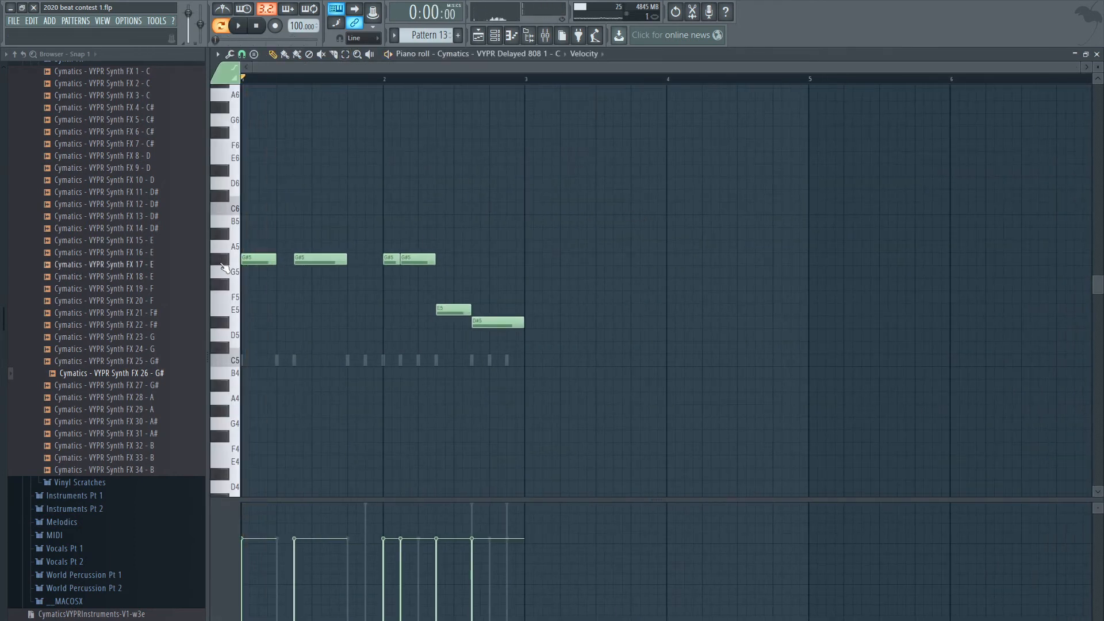
left_click(233, 274)
left_click(223, 260)
left_click(232, 265)
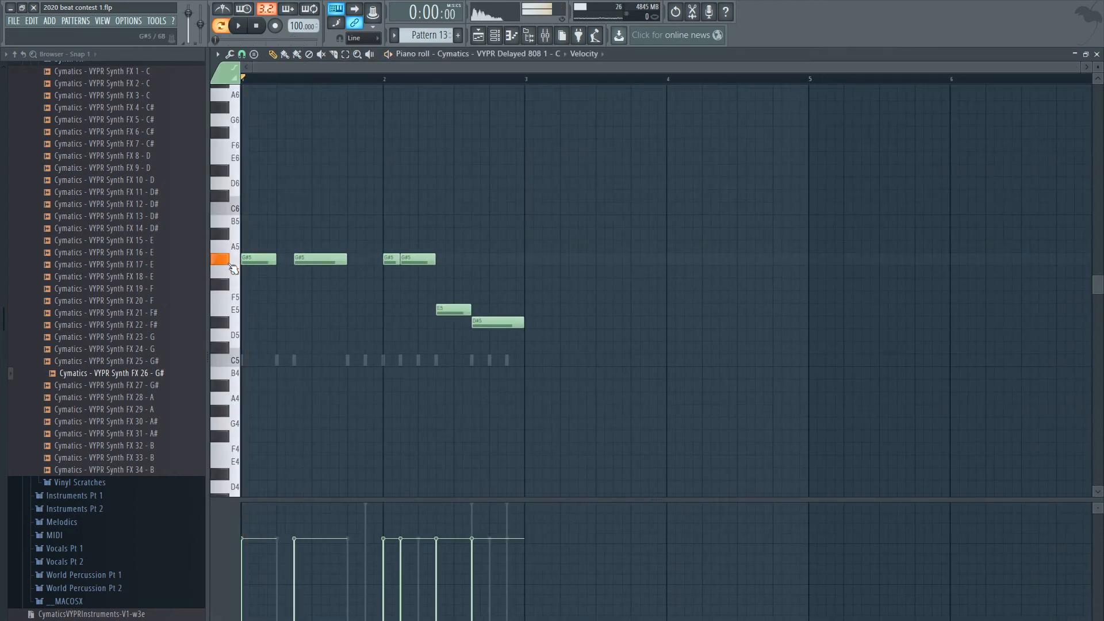
left_click(1097, 53)
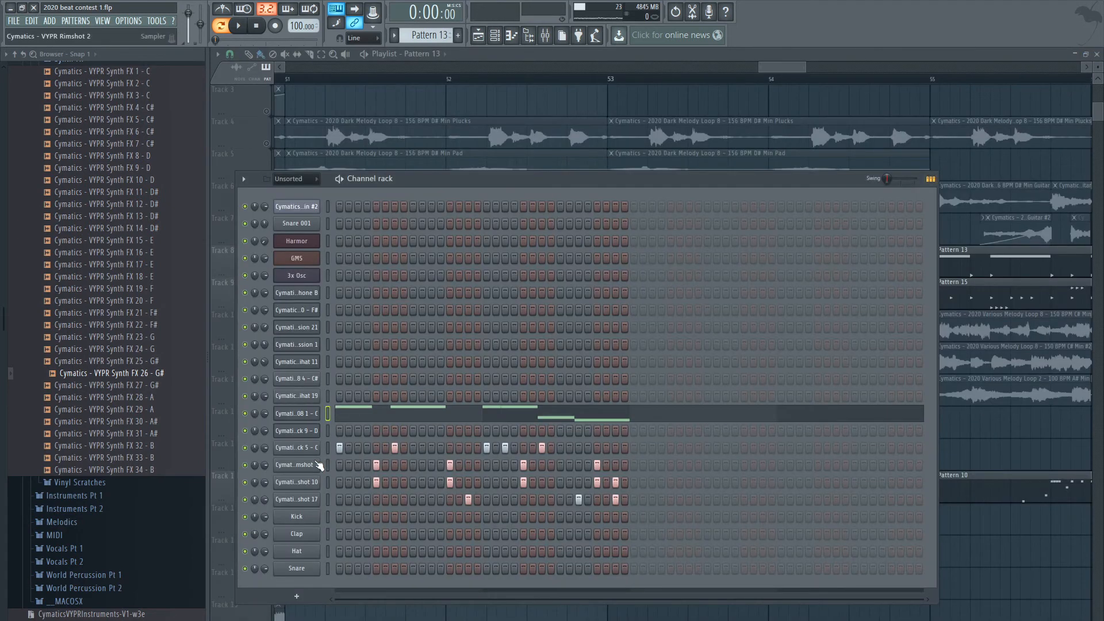
Audition the VYPR Delayed 808 1 channel and open its settings to view the volume envelope
key("q")
key("q")
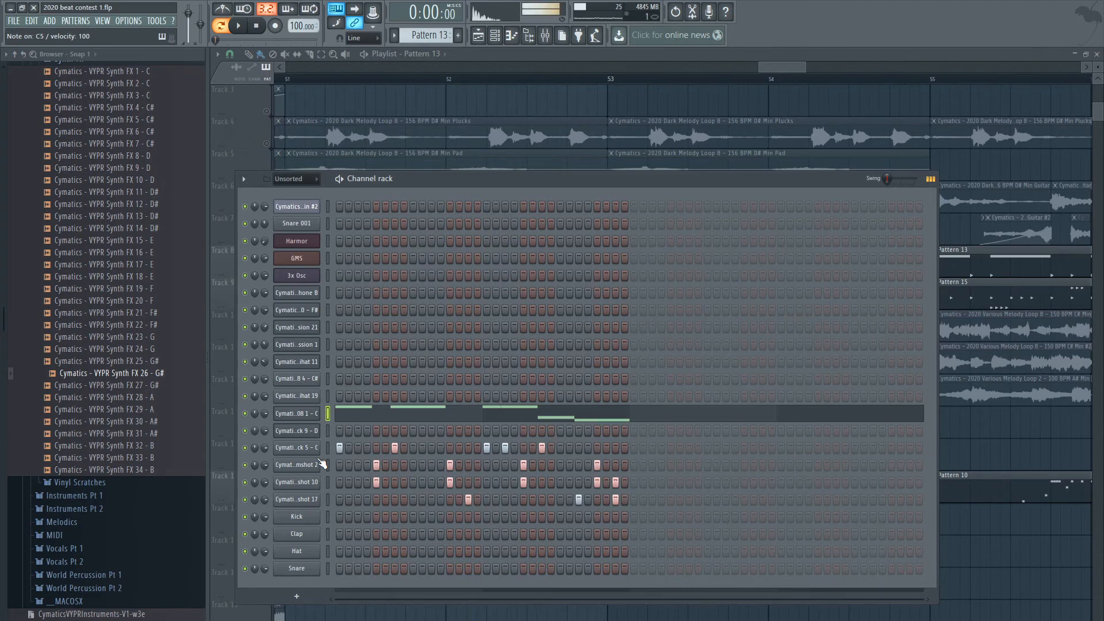
left_click(310, 414)
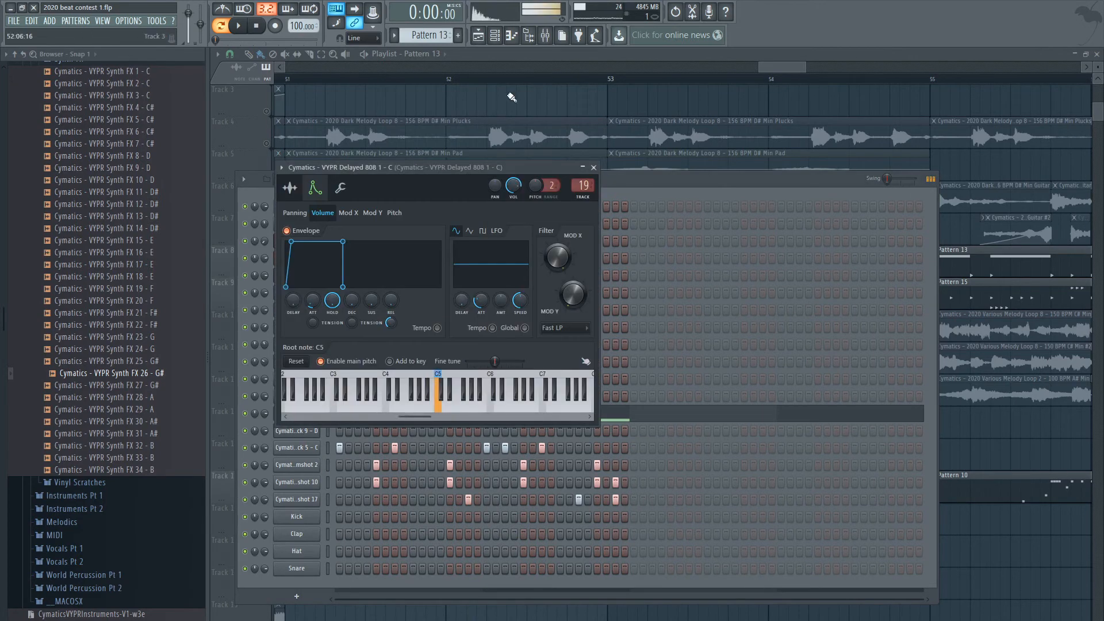
Examine the 808's Fruity parametric EQ 2, Fruity Blood Overdrive and Fruity Compressor on mixer track 19, and return to the channel rack
key("F9")
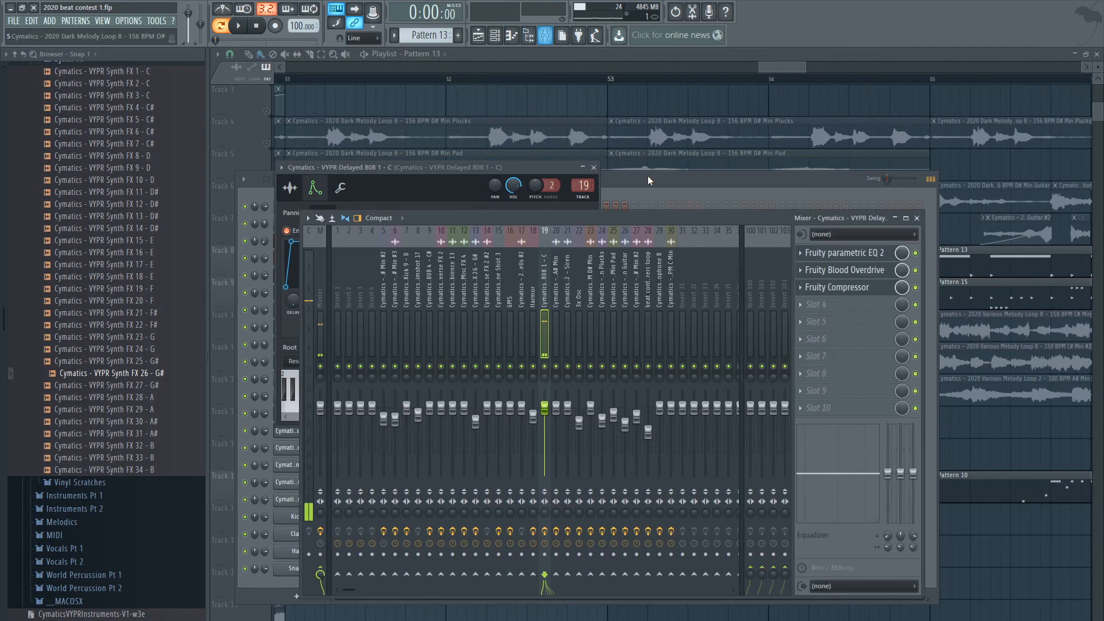
left_click(839, 259)
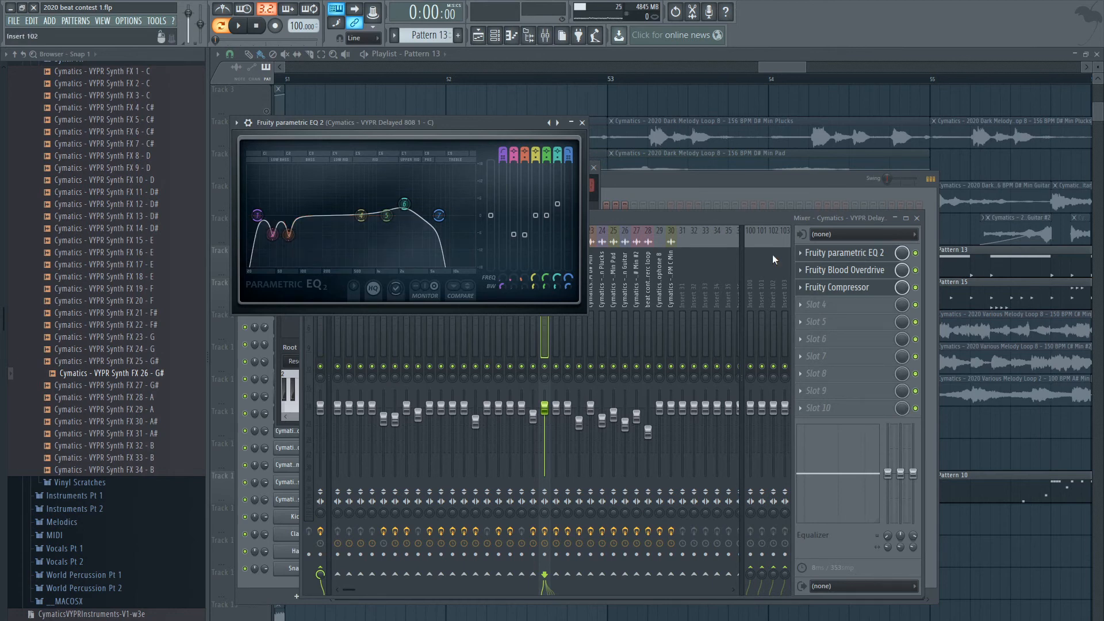
left_click(850, 270)
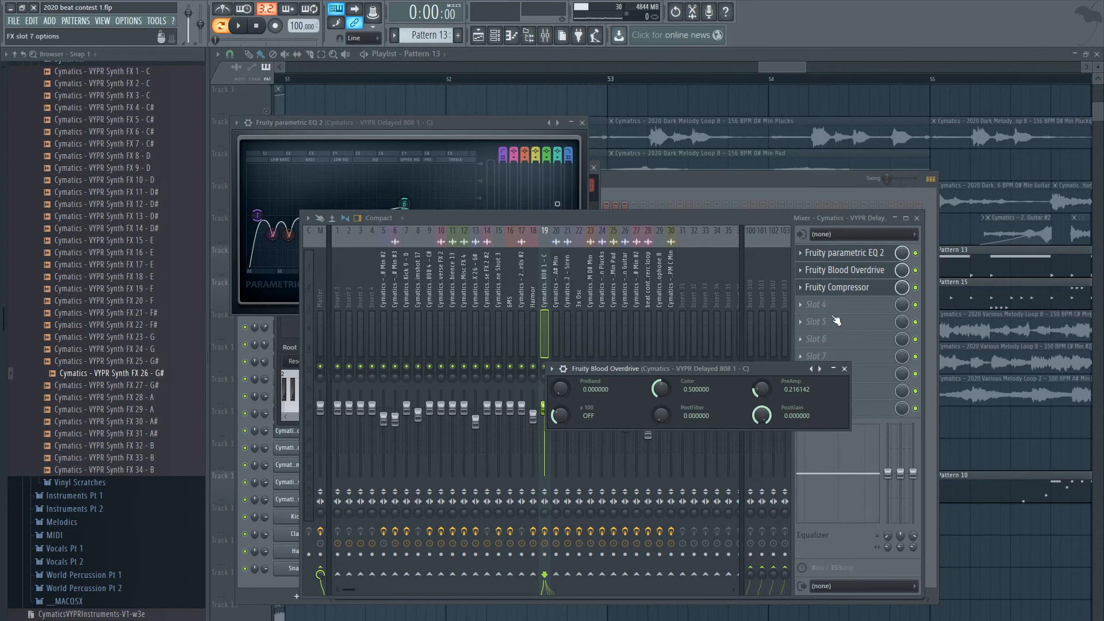
key("q")
left_click(843, 292)
left_click(706, 178)
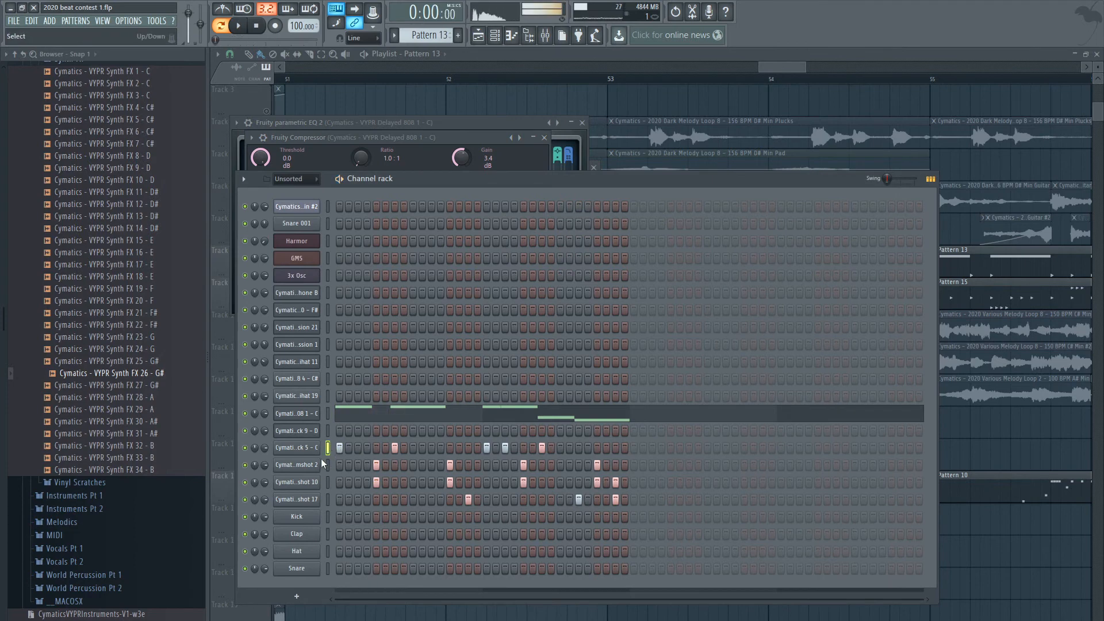
Examine the VYPR Hard Kick 5 sample settings and audition Pattern 13's Rimshot 2, shot 10 and shot 17 channels
left_click(308, 450)
left_click(357, 454)
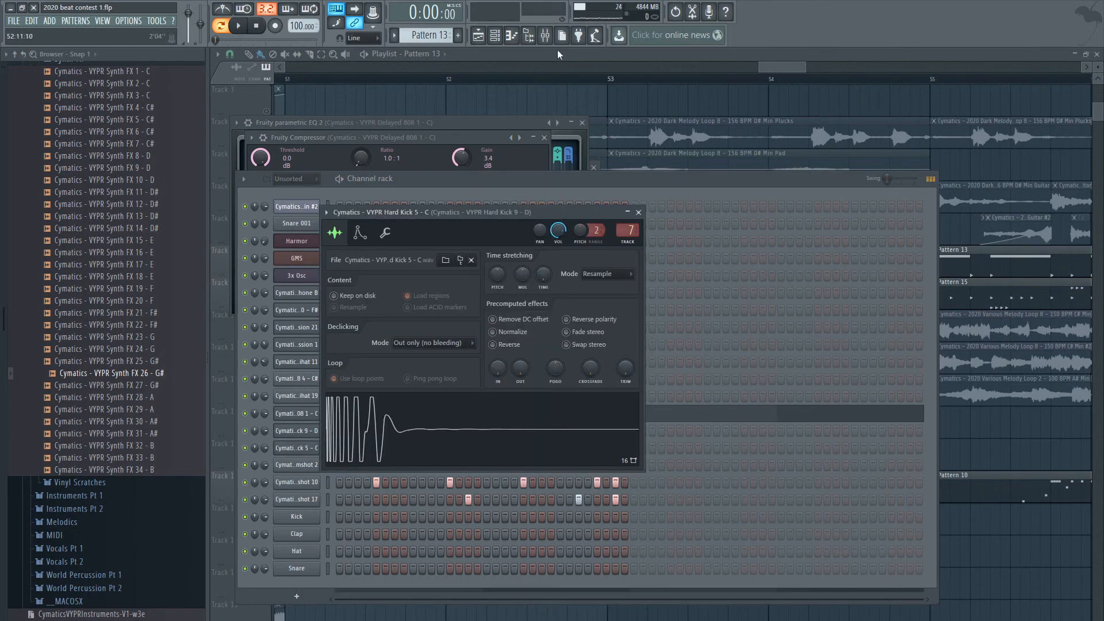
left_click(309, 451)
left_click(329, 468)
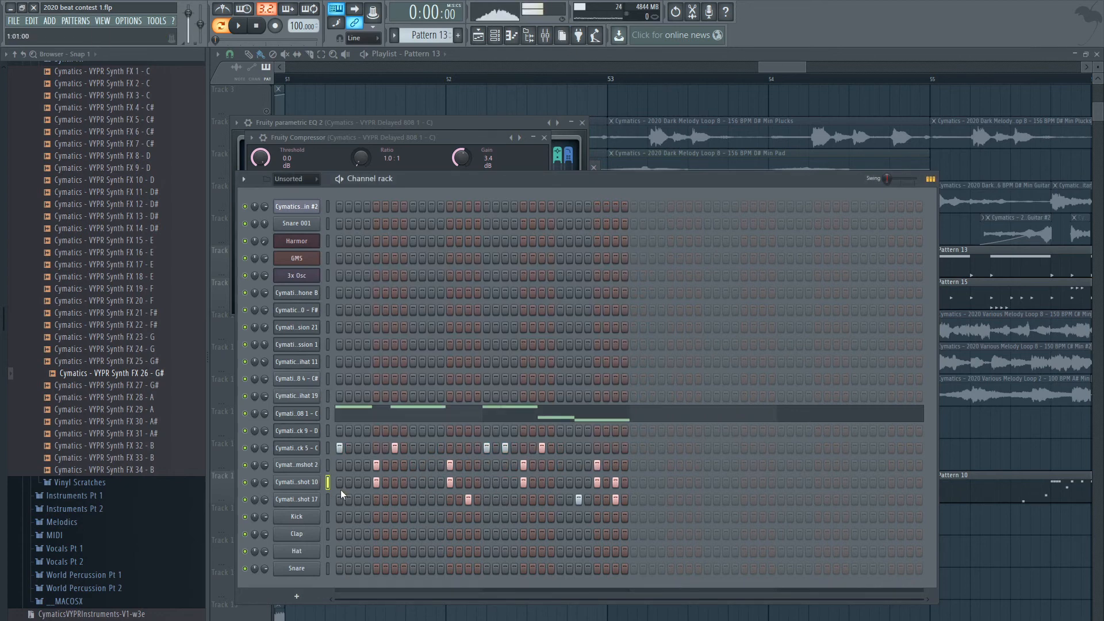
left_click(327, 484)
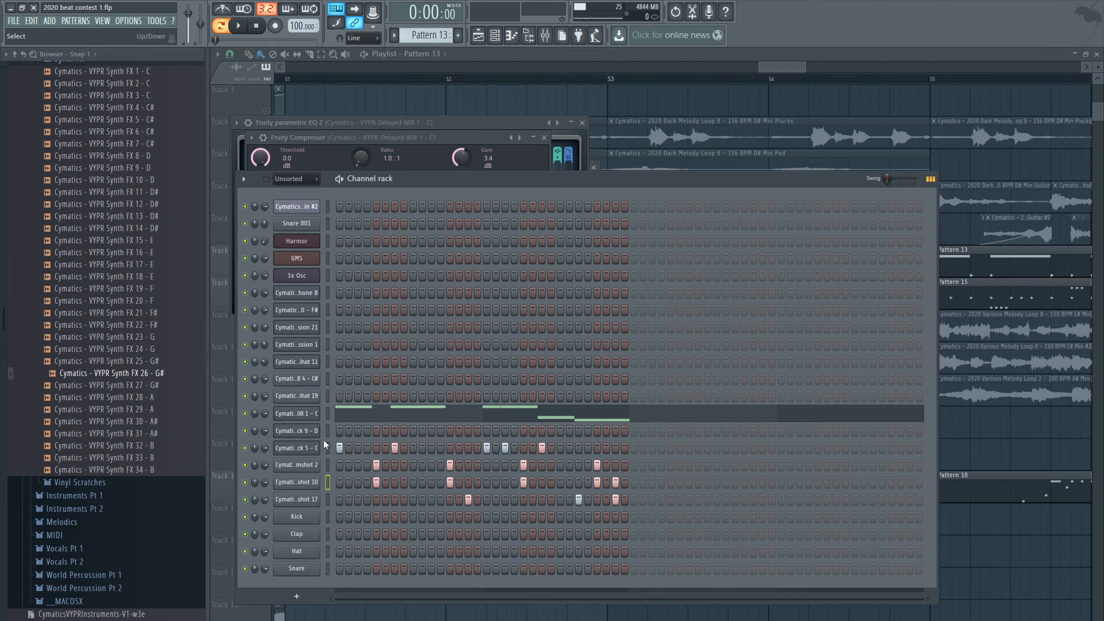
left_click(325, 503)
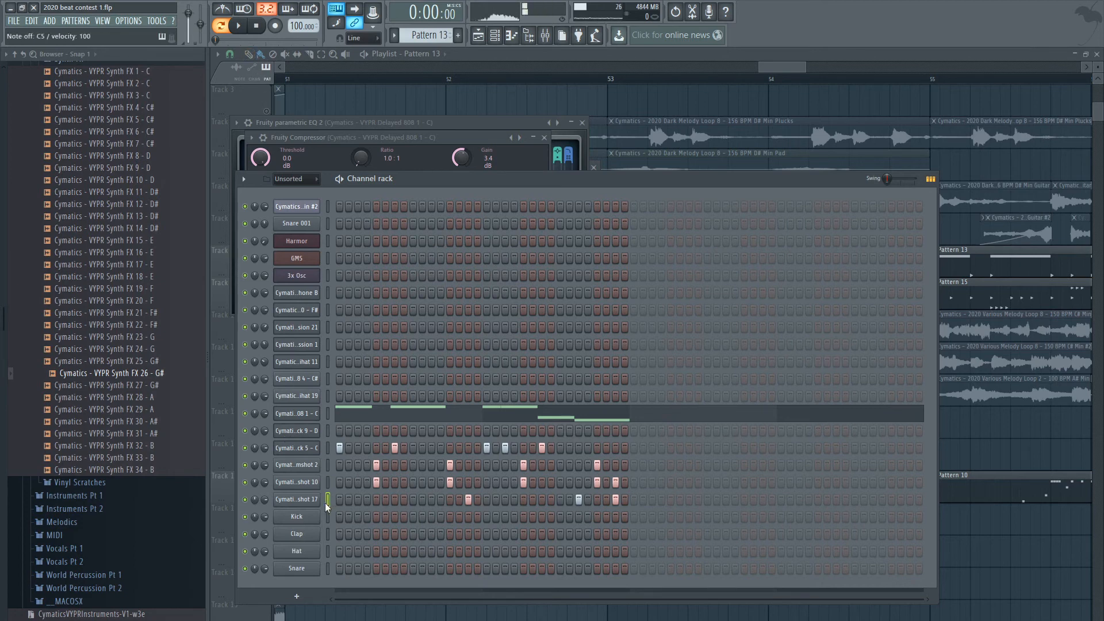
Audition Pattern 13 in full, return to the playlist's final section, and briefly solo the Pattern 10 clips on track 15
key("space")
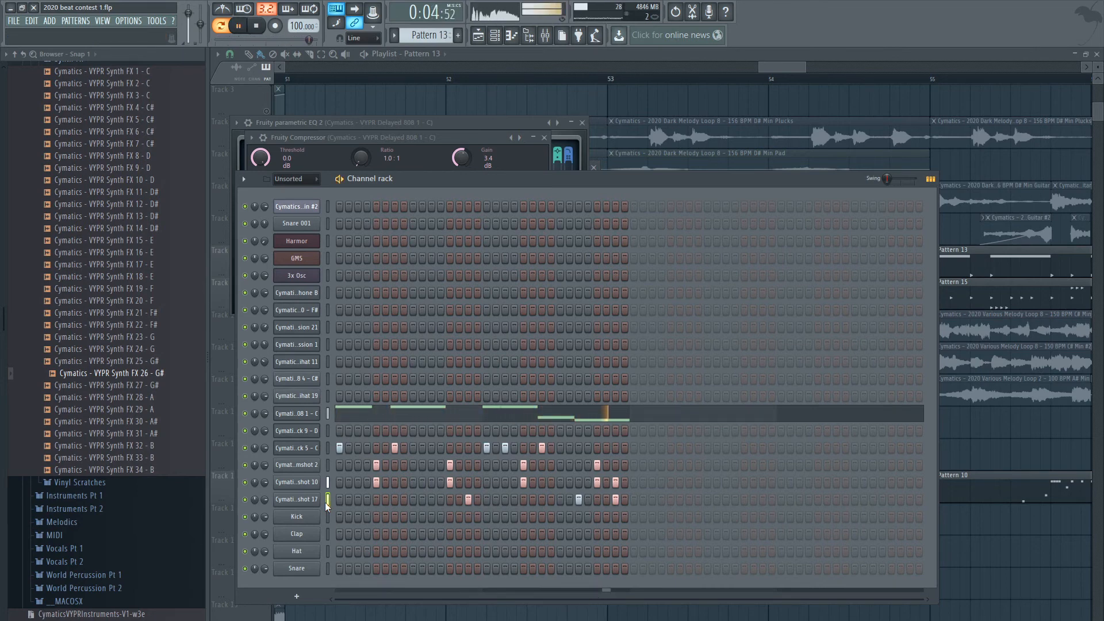
key("space")
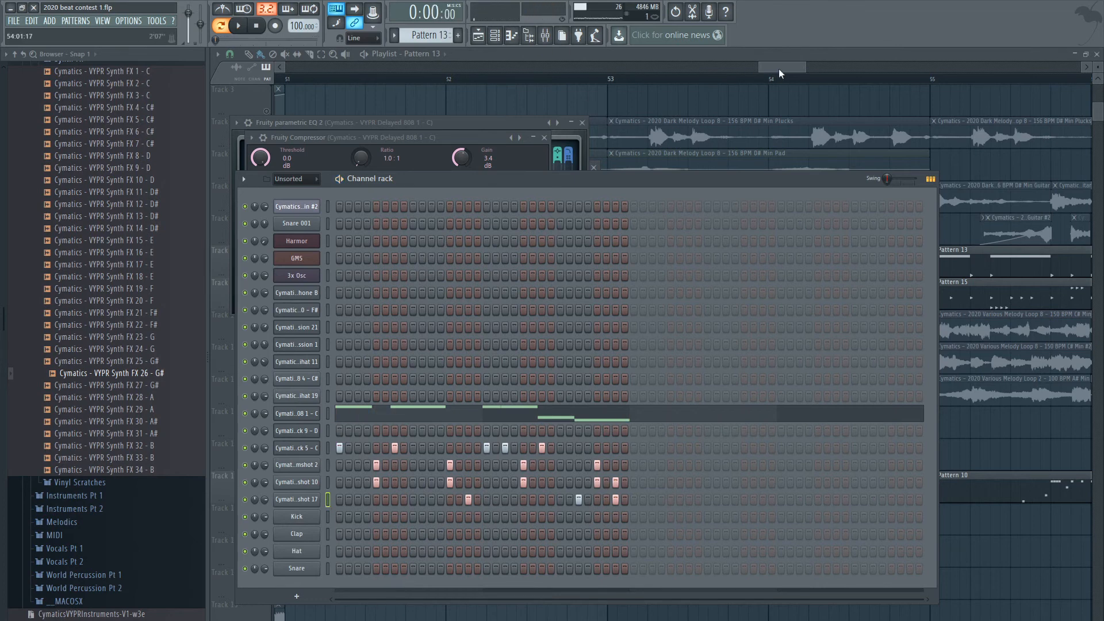
left_click_drag(779, 68, 774, 68)
scroll(722, 242, "down", 1)
scroll(511, 427, "down", 1)
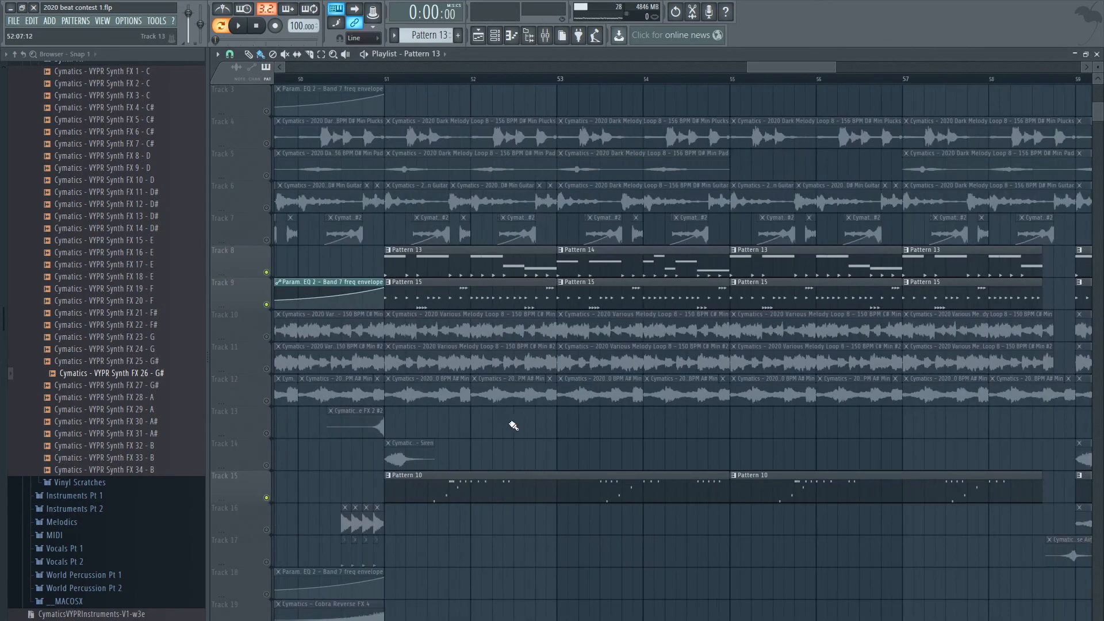
right_click(267, 498)
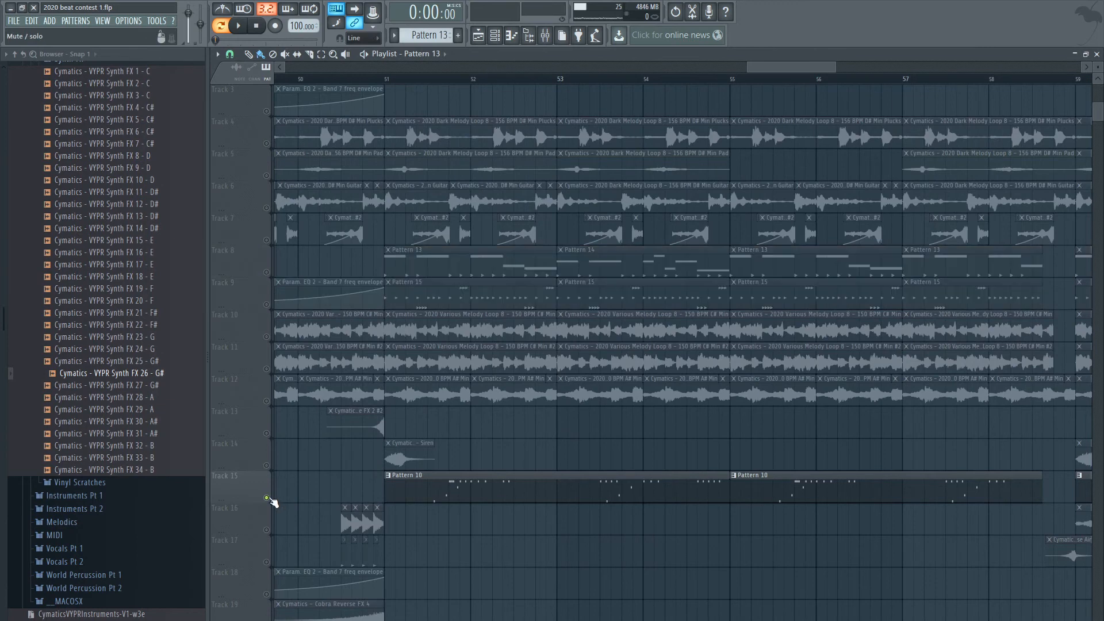
right_click(267, 498)
Examine the playlist arrangement of the final section from bar 49 onward across its melody, drum and automation tracks
scroll(475, 451, "up", 2)
scroll(475, 452, "down", 1)
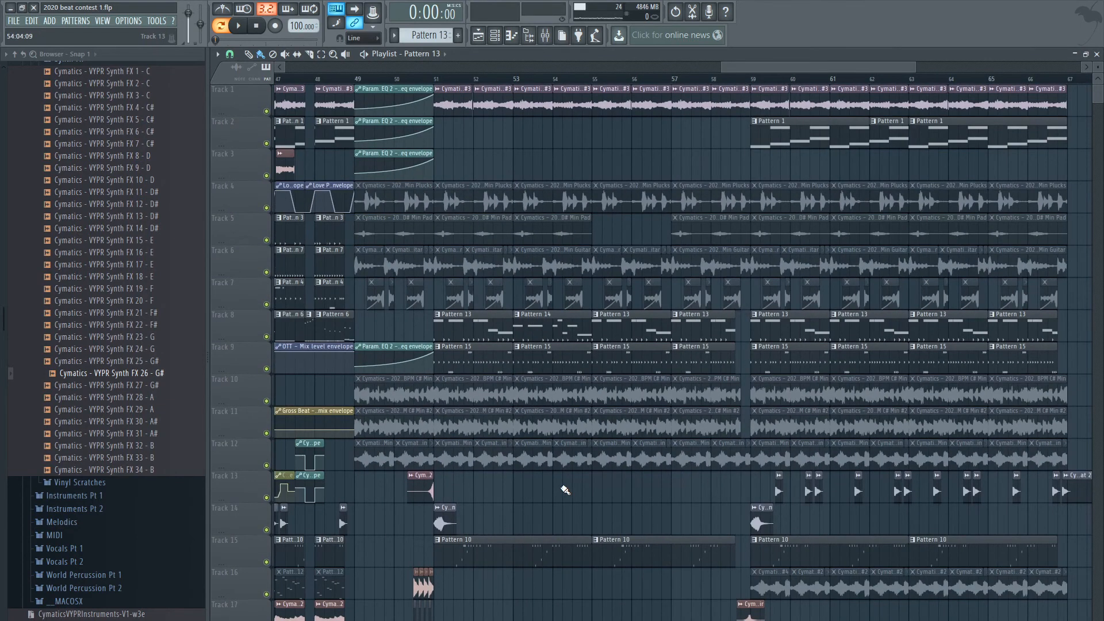
scroll(121, 431, "up", 15)
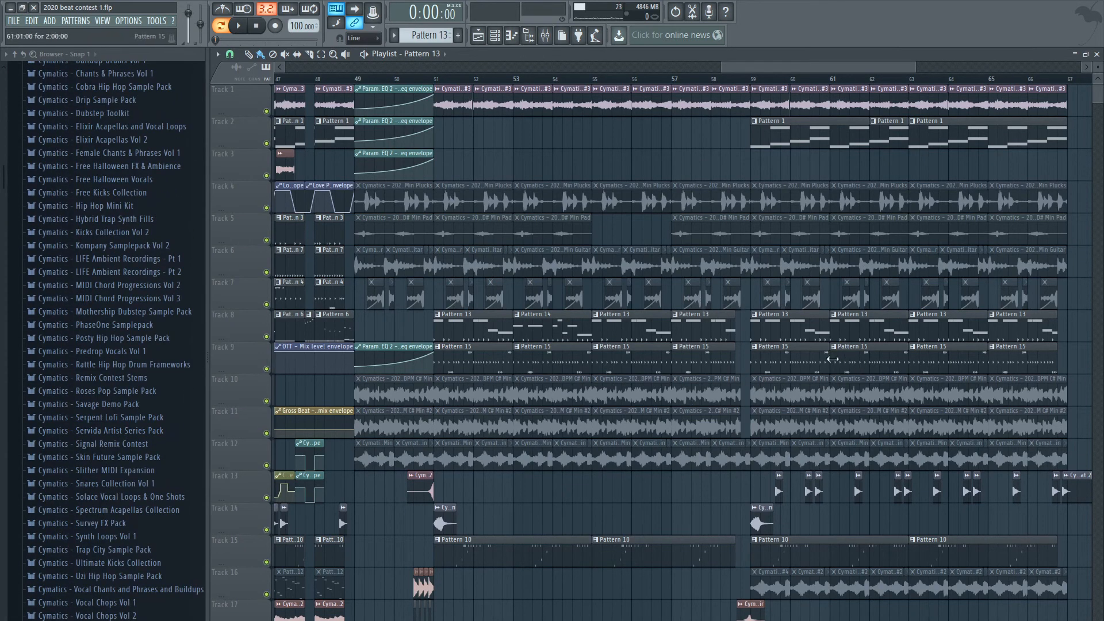
scroll(777, 288, "down", 2)
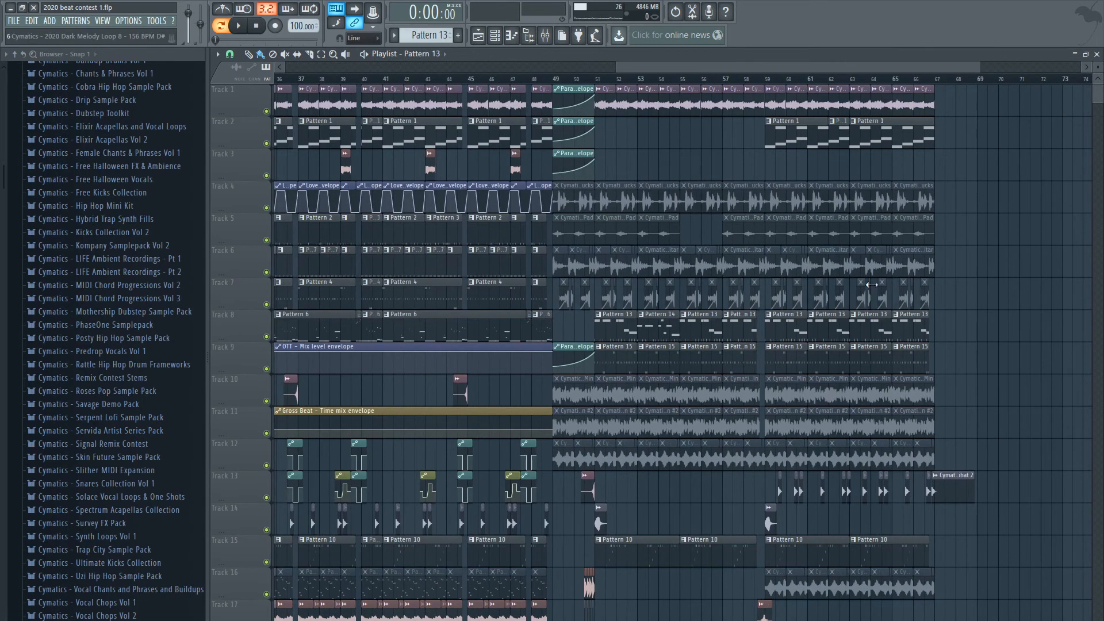
scroll(587, 257, "down", 3)
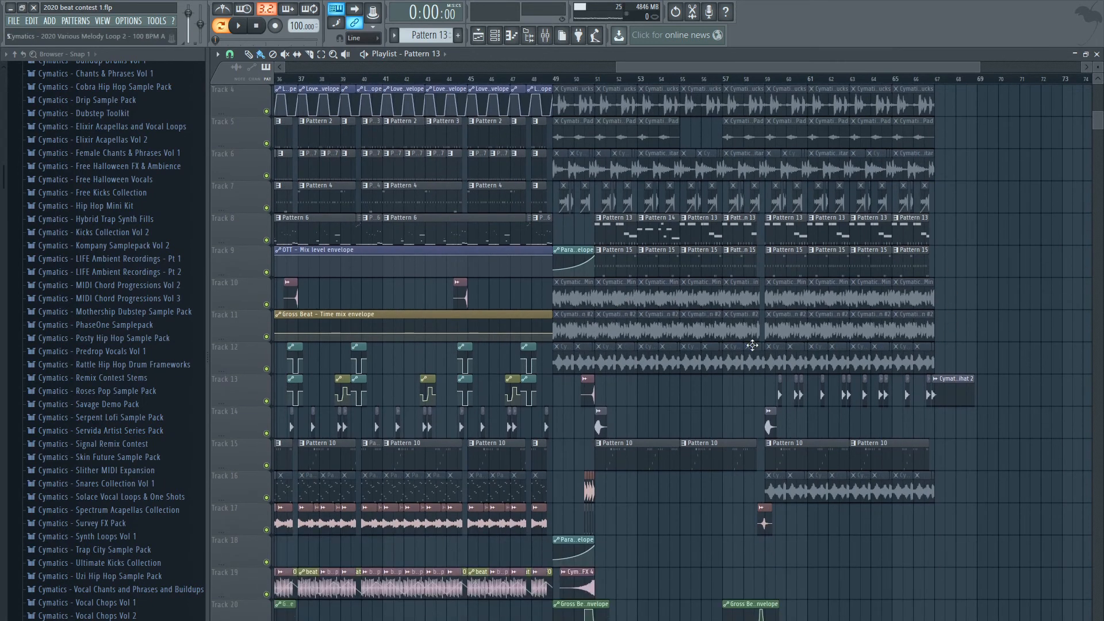
scroll(937, 405, "down", 3)
scroll(990, 406, "up", 6)
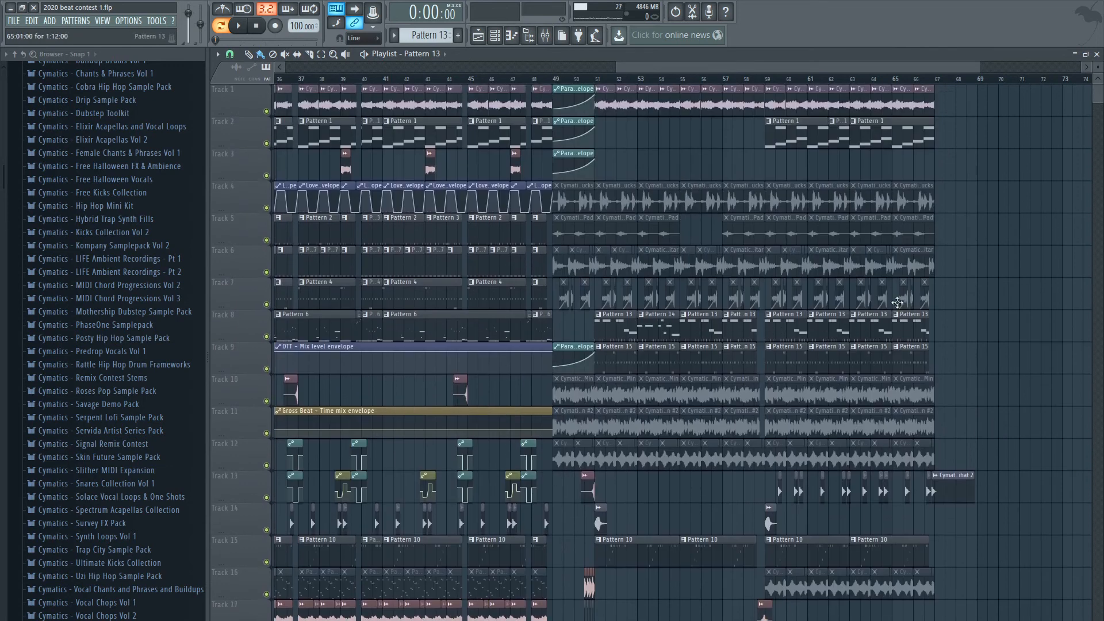
Listen to the Various Melody Loop clips on tracks 10 to 12 in the final section and stop playback
scroll(973, 405, "up", 2)
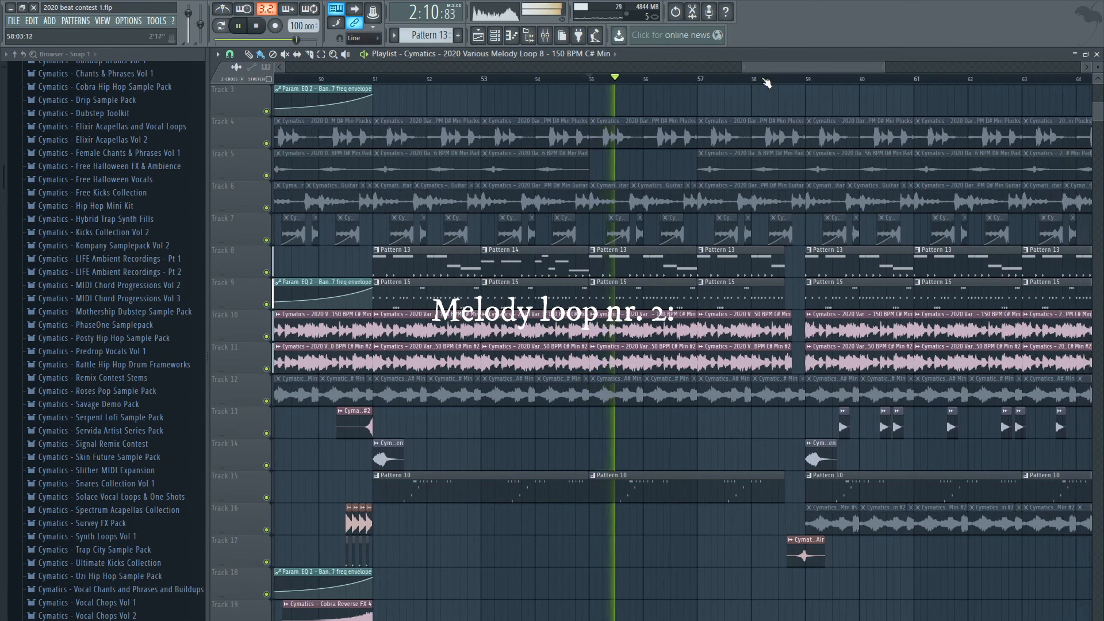
scroll(950, 384, "up", 2)
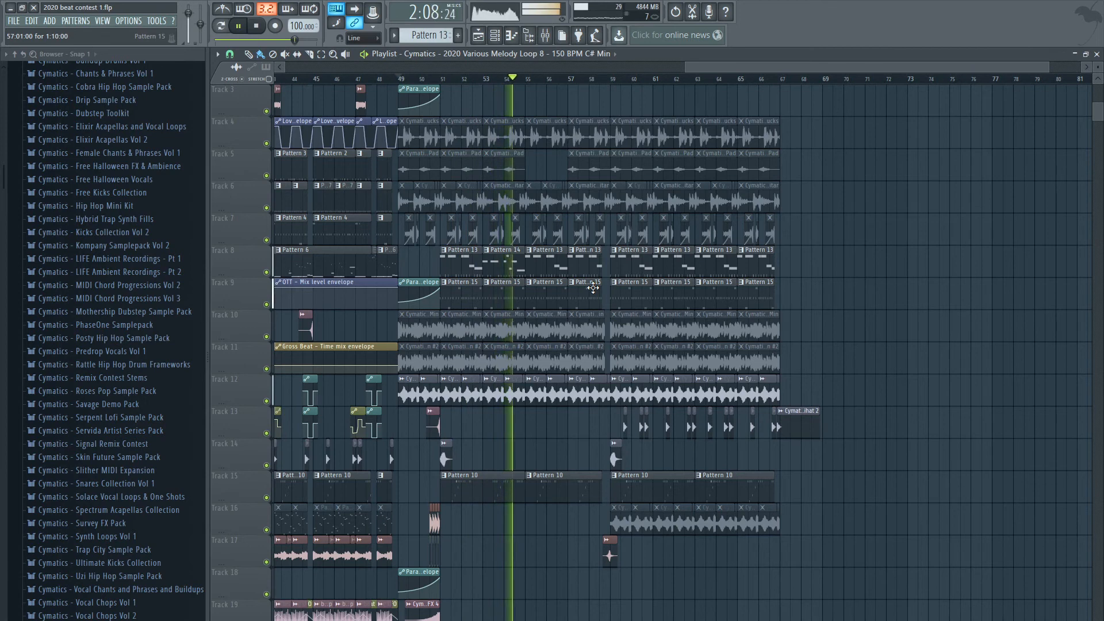
key("space")
Unmute the Dark Melody Loop 1 - 83 BPM C Min clips on track 21 and solo that track
scroll(808, 368, "down", 7)
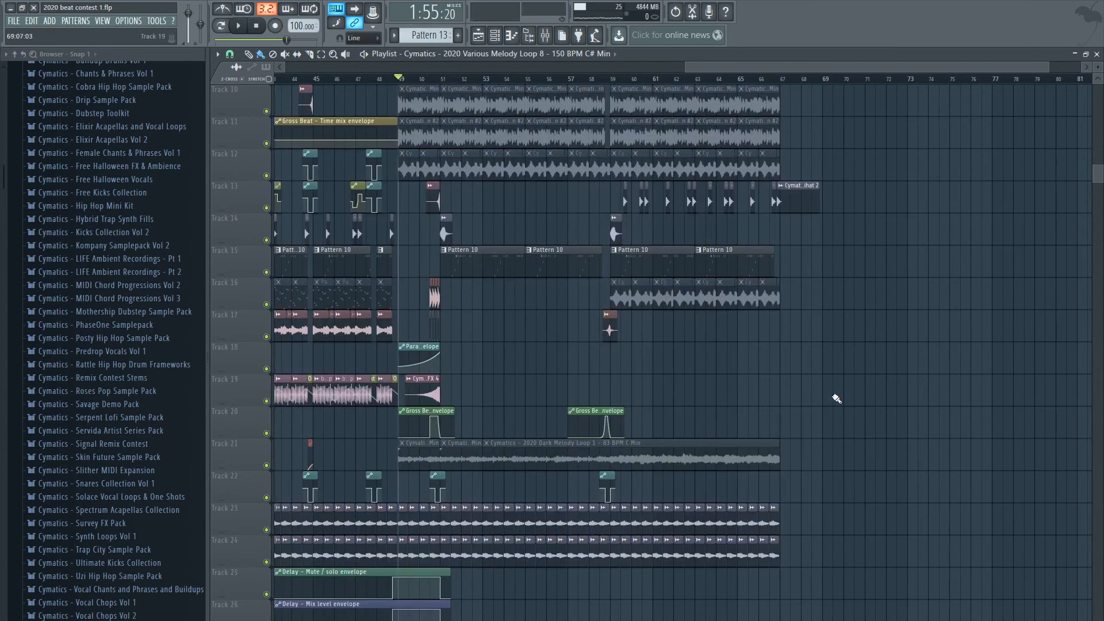
left_click_drag(797, 448, 405, 450)
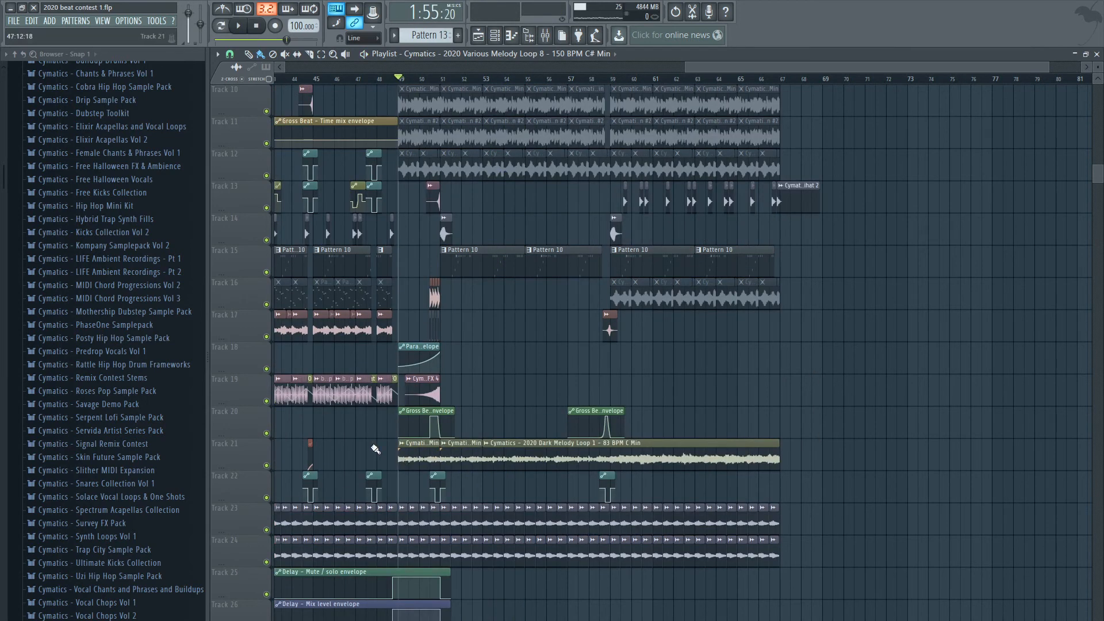
scroll(525, 448, "up", 2)
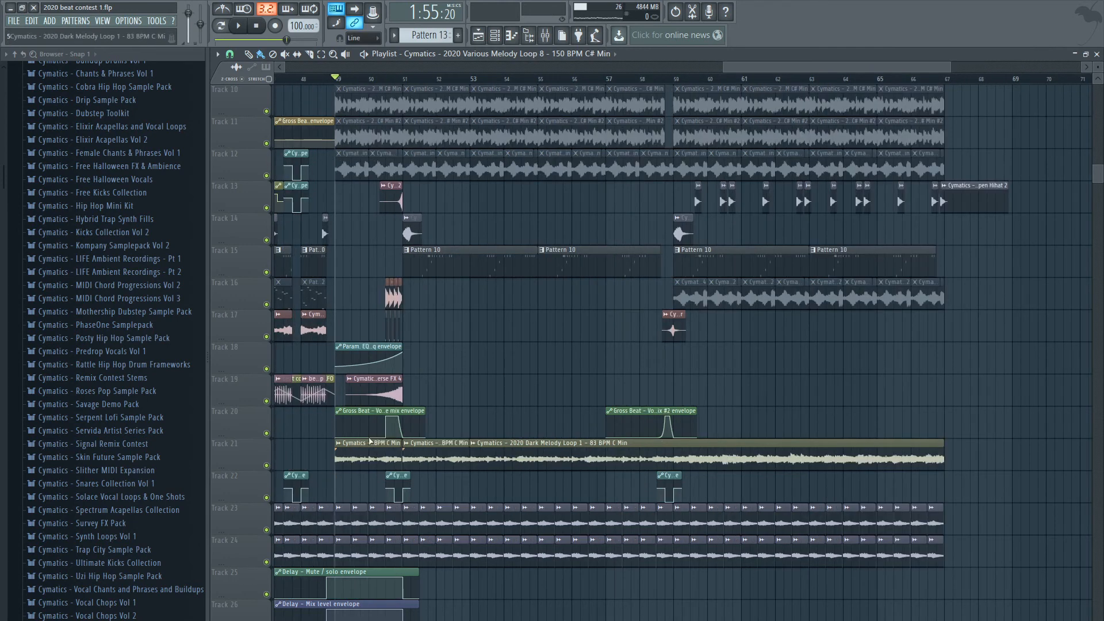
right_click(267, 466)
Audition the soloed Dark Melody Loop 1 from bar 49 and again from bar 51
key("space")
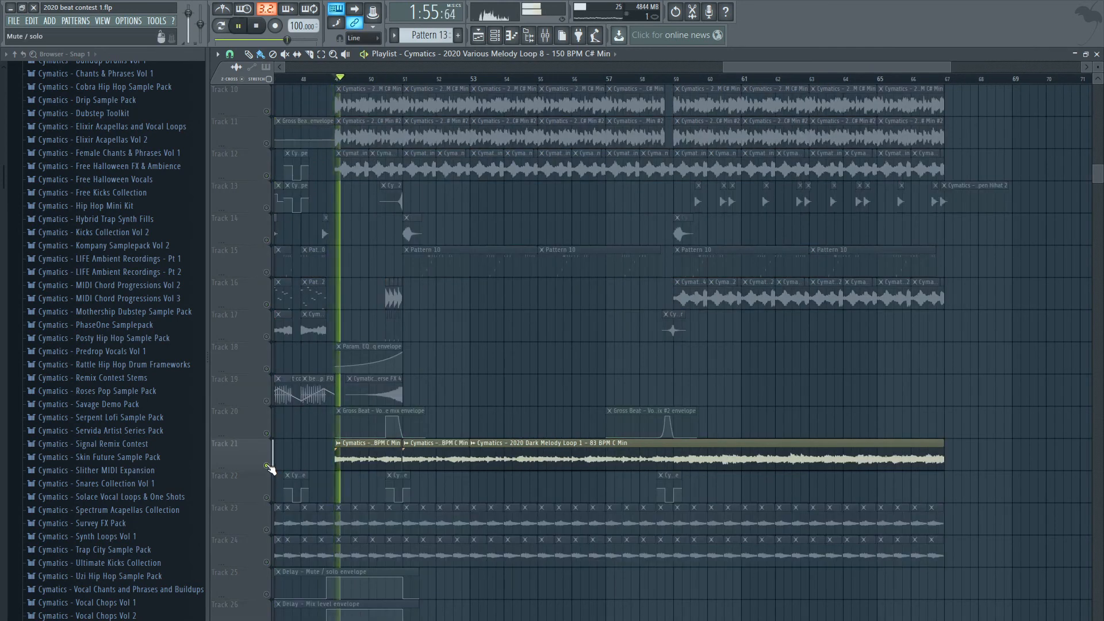
key("space")
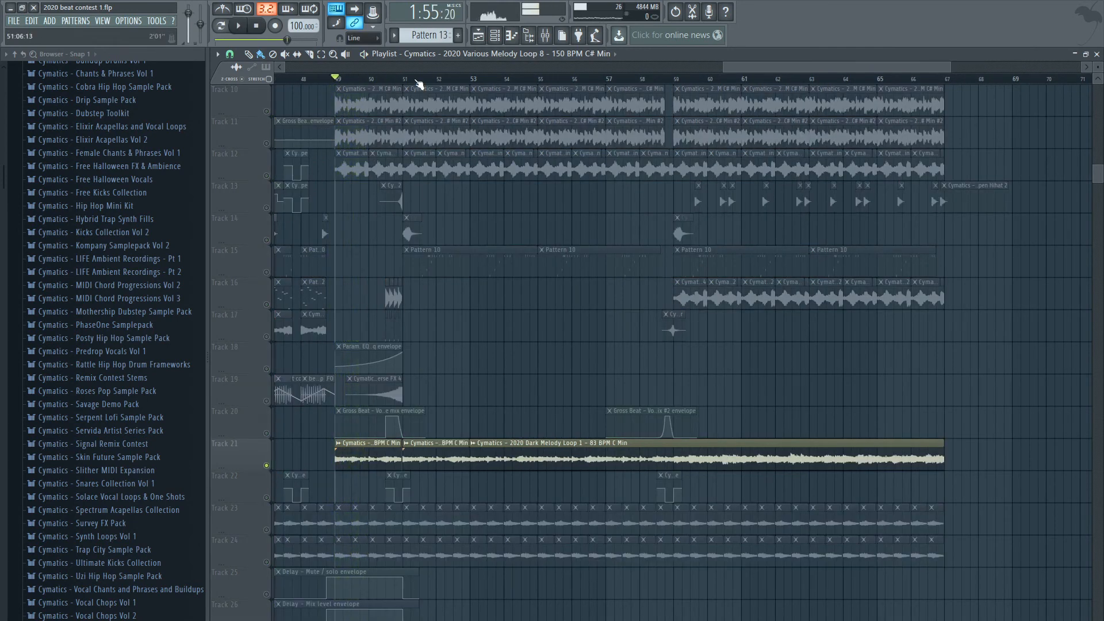
left_click(404, 79)
key("space")
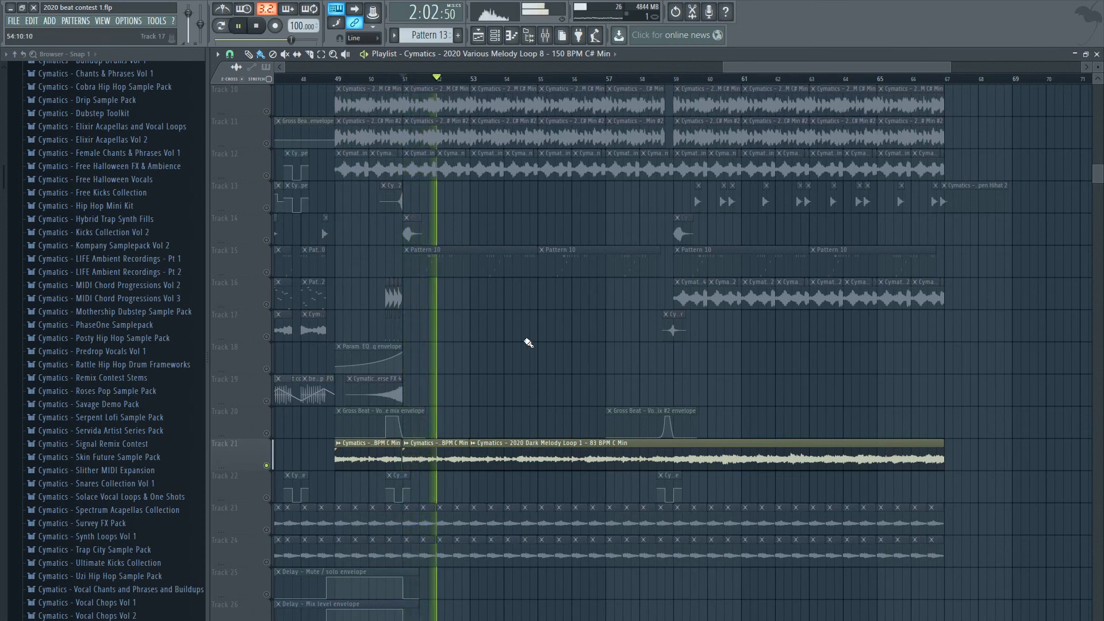
key("space")
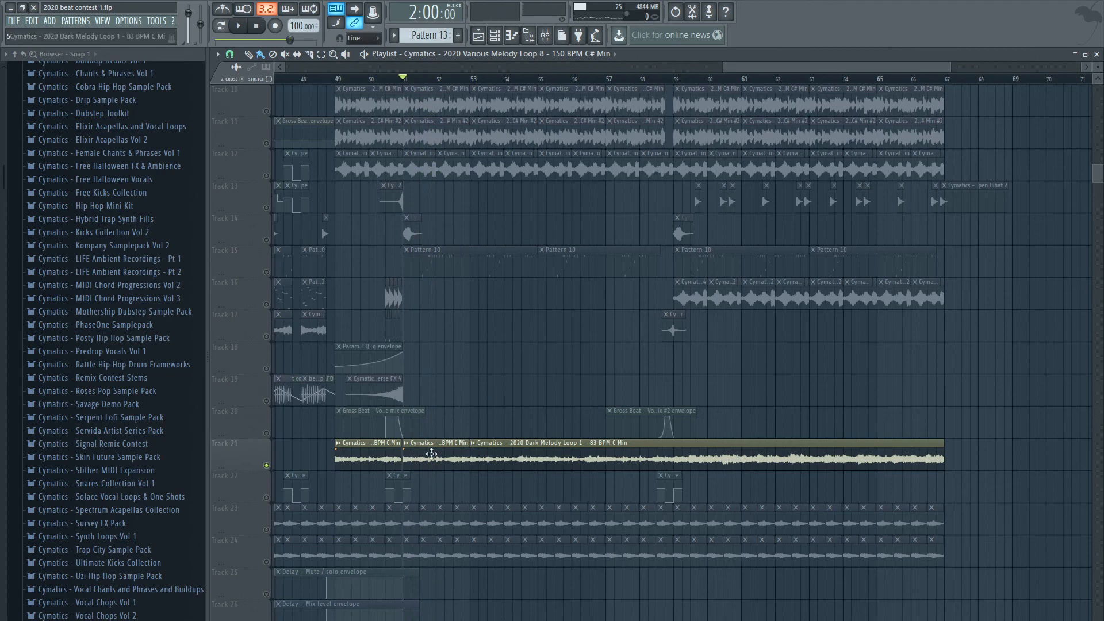
Inspect the OTT on mixer track 30 and compare Dark Melody Loop 1 with the effect bypassed and enabled
key("F9")
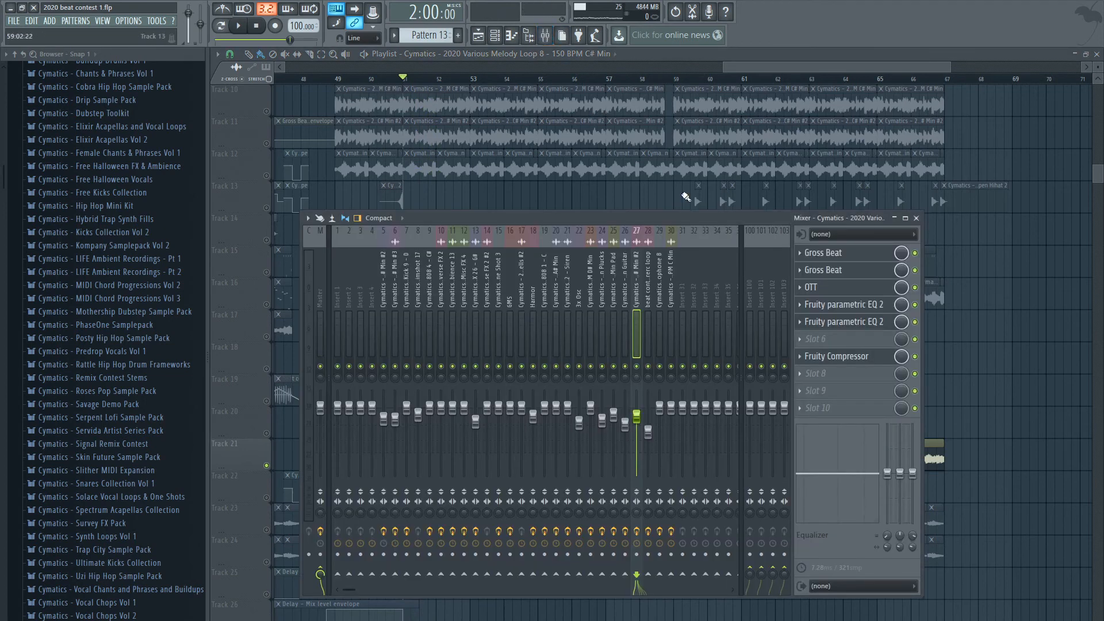
left_click(674, 300)
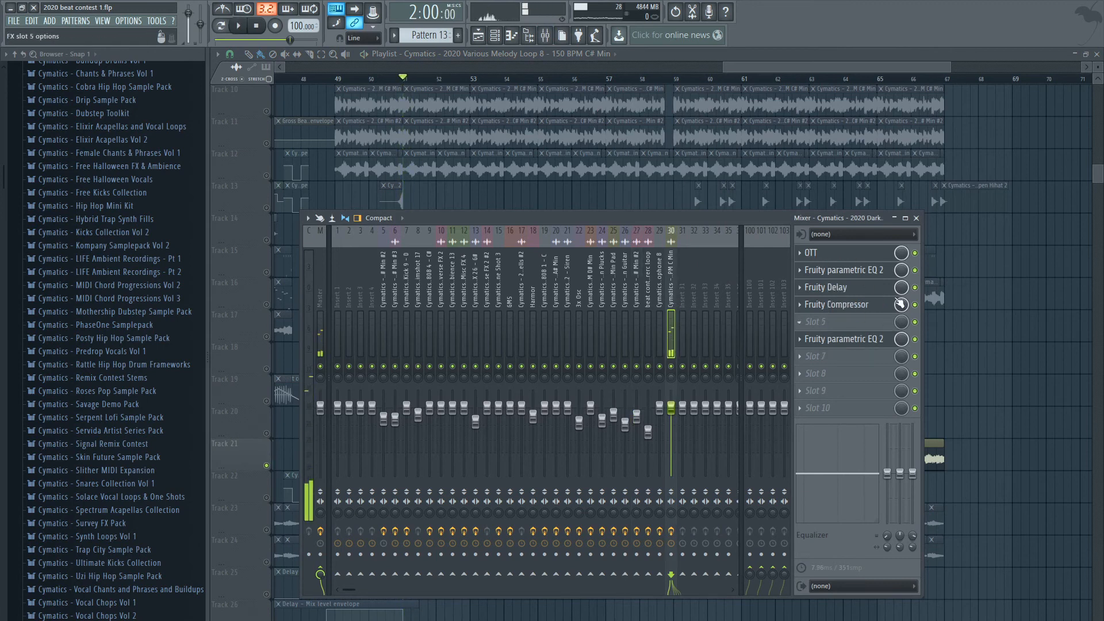
left_click(843, 255)
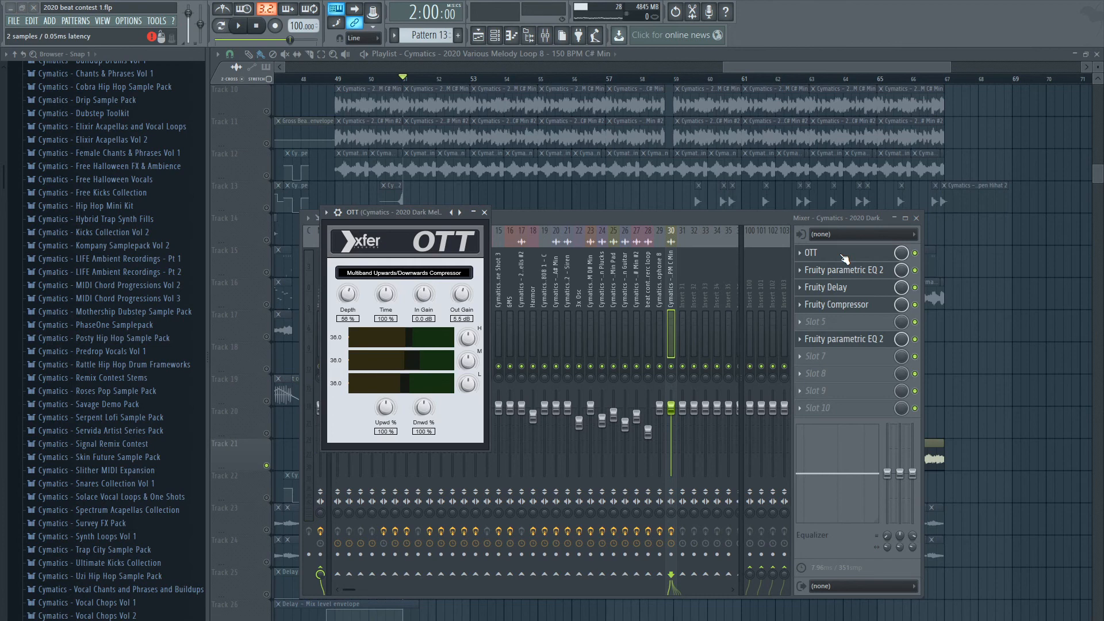
left_click(914, 254)
key("space")
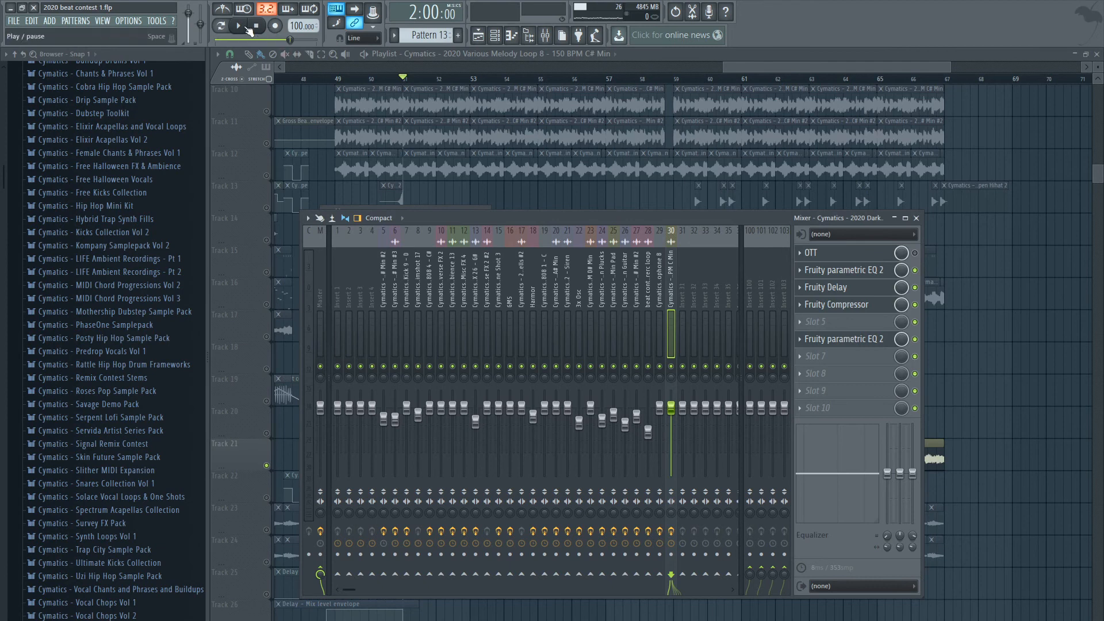
left_click(915, 253)
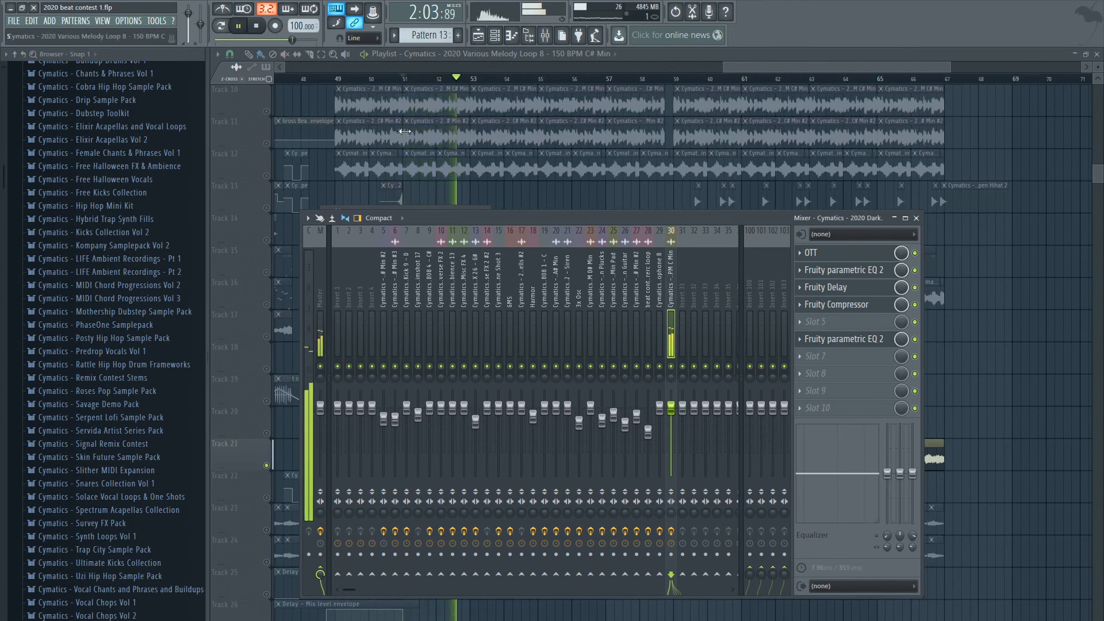
key("space")
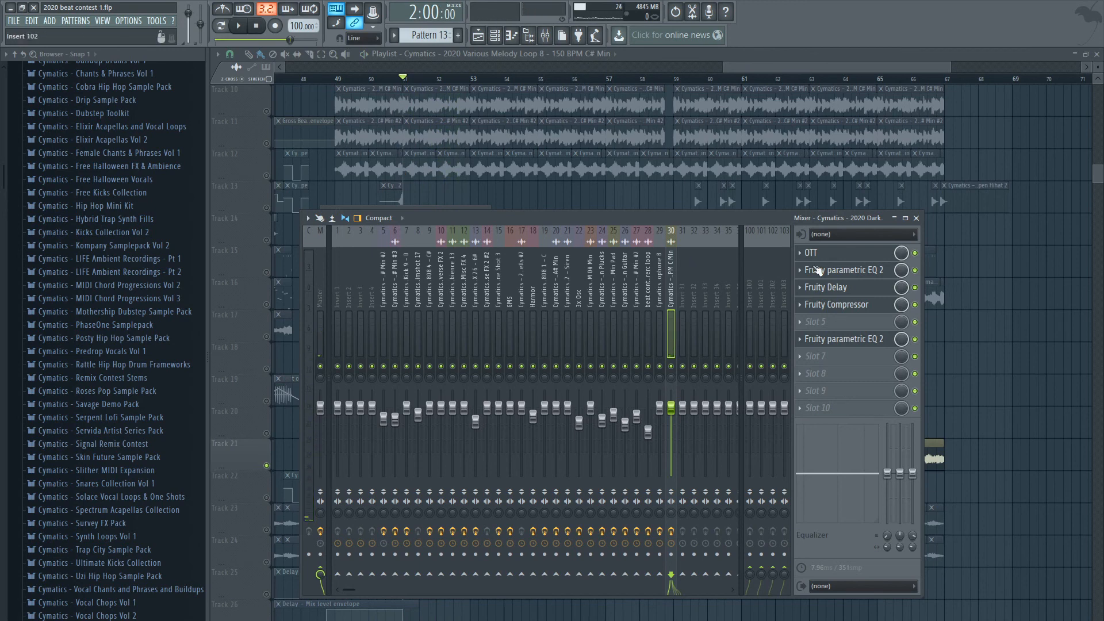
Examine the first Fruity parametric EQ 2, Fruity Delay, Fruity Compressor and second parametric EQ on mixer track 30
left_click(818, 270)
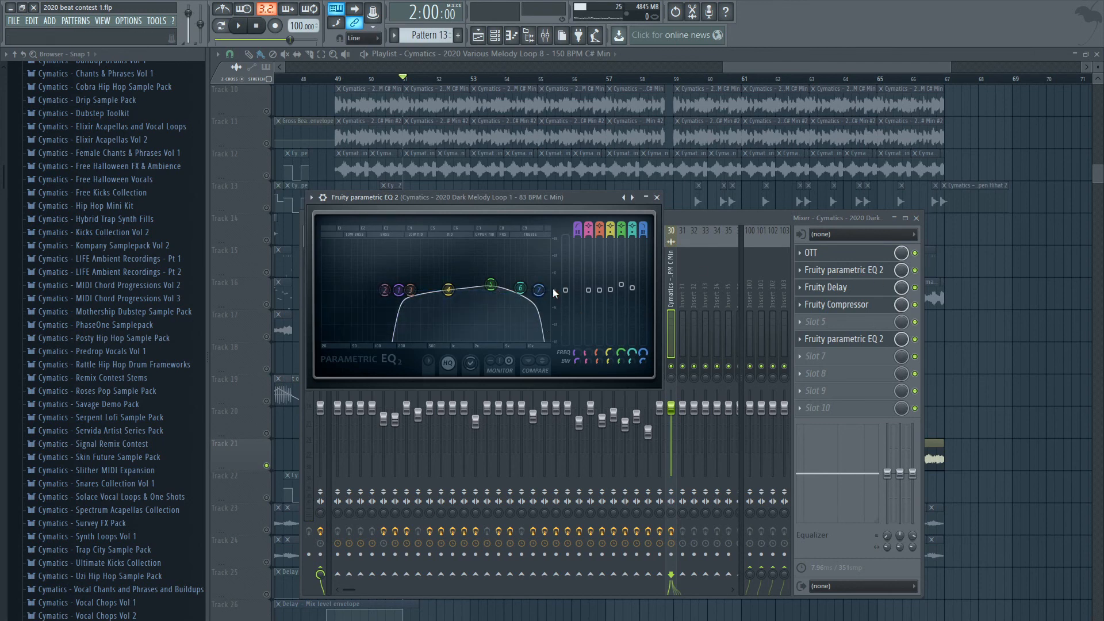
left_click(840, 296)
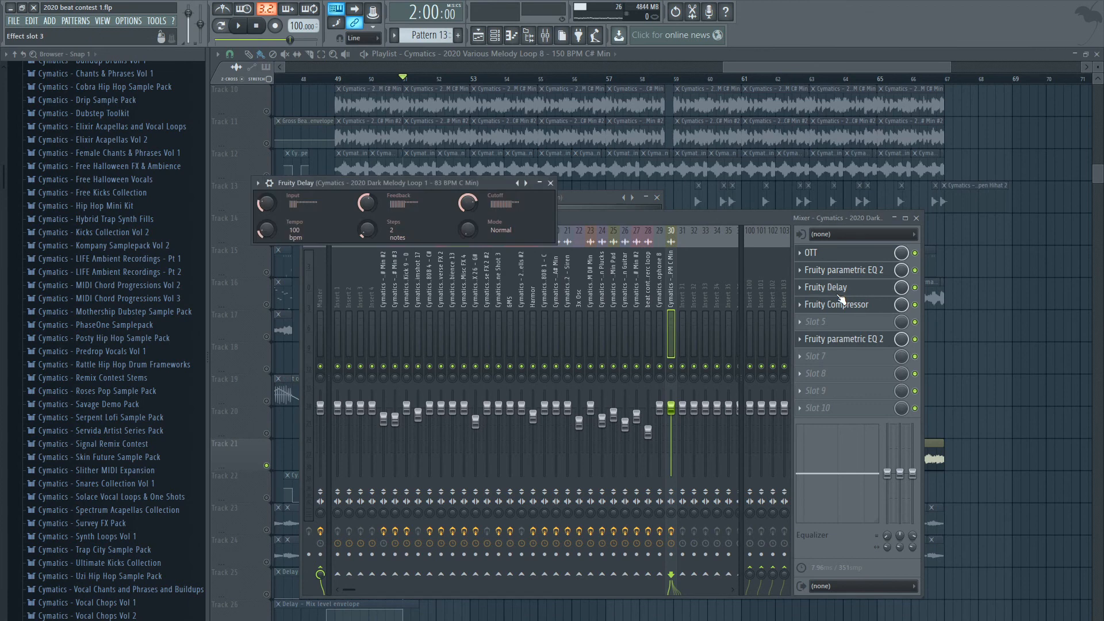
left_click(839, 305)
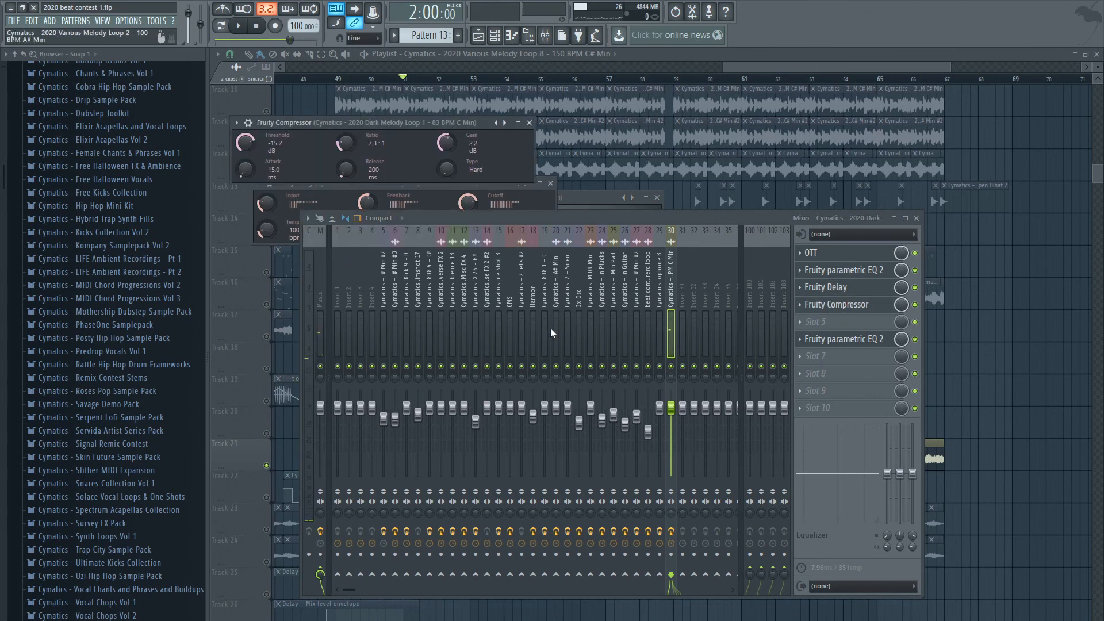
left_click(843, 339)
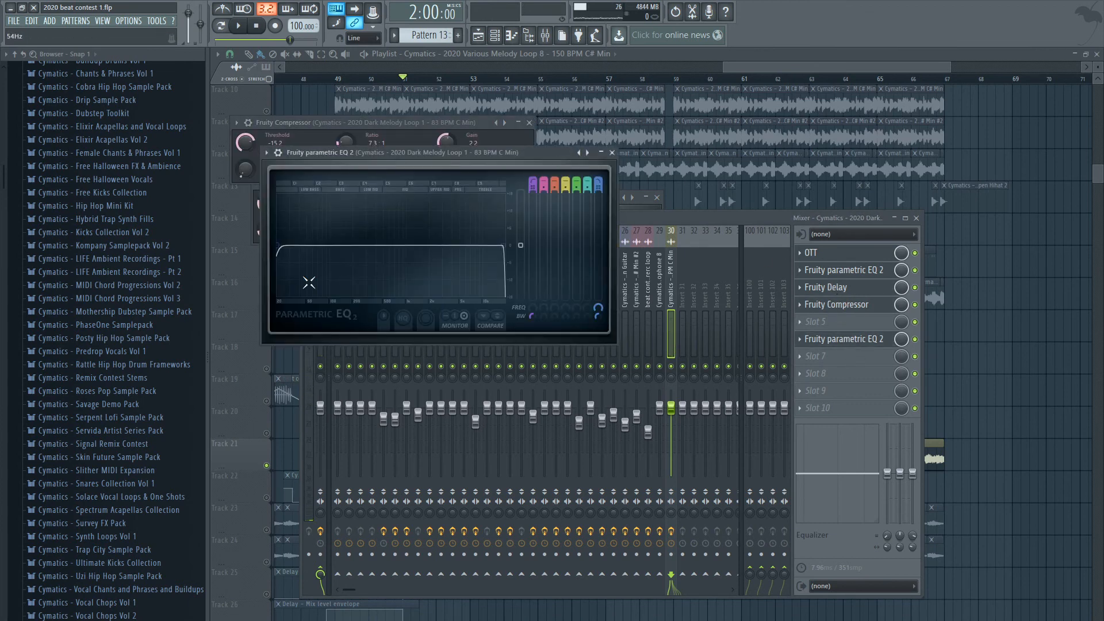
Audition track 21 from bar 49 with the EQ frequency envelope on track 27 and OTT mix level envelope on track 28 enabled
left_click_drag(728, 67, 694, 67)
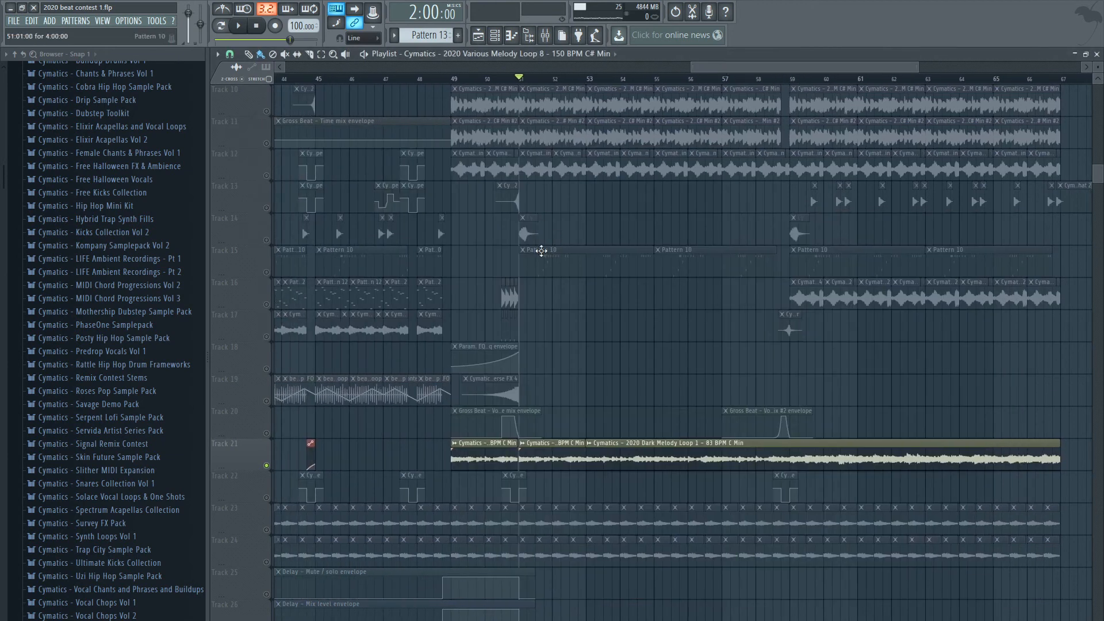
scroll(505, 192, "down", 2)
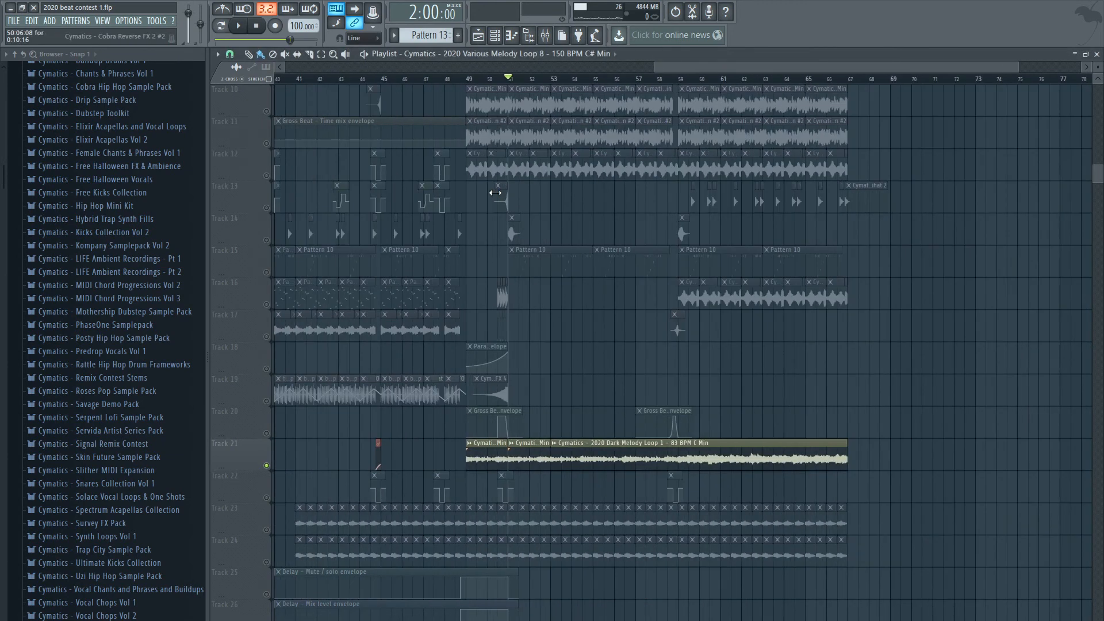
left_click(470, 79)
scroll(555, 407, "down", 3)
key("space")
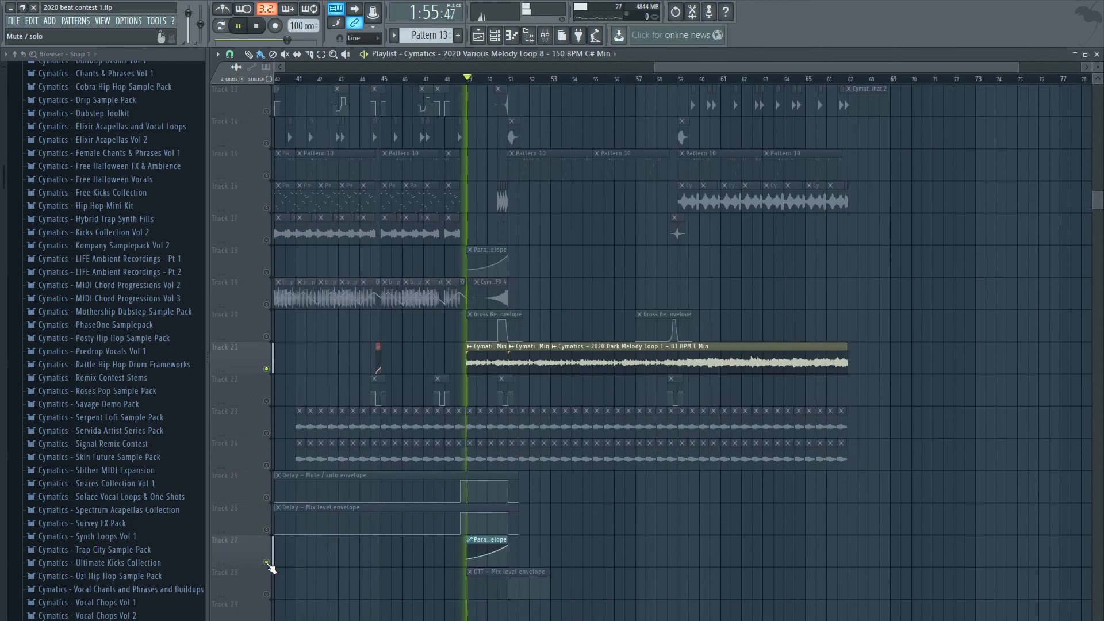
left_click(268, 601)
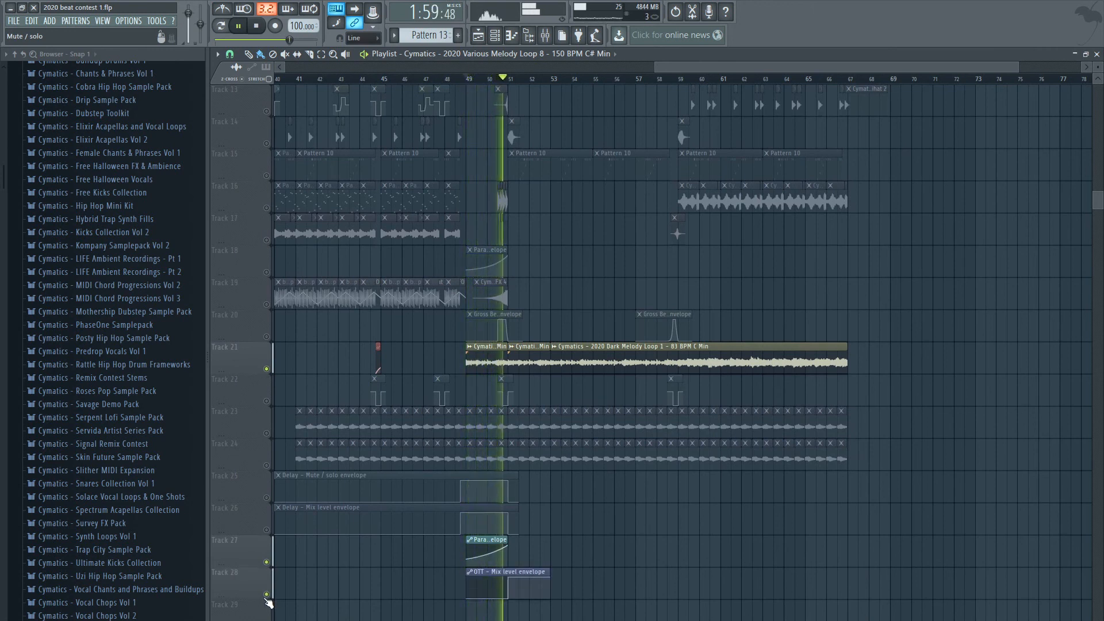
scroll(628, 550, "up", 5)
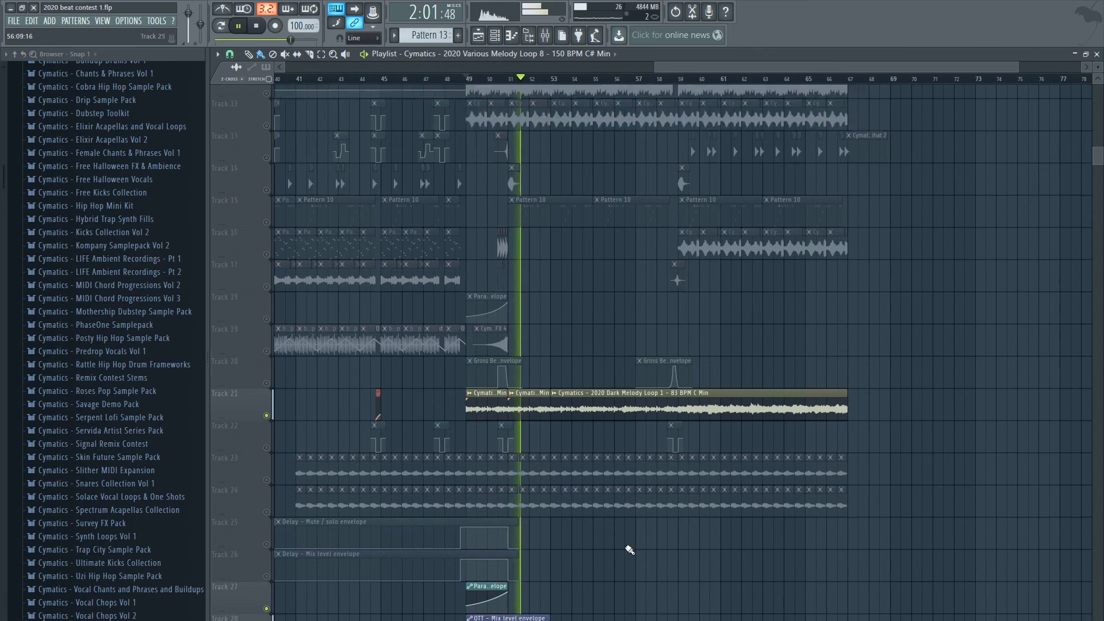
key("space")
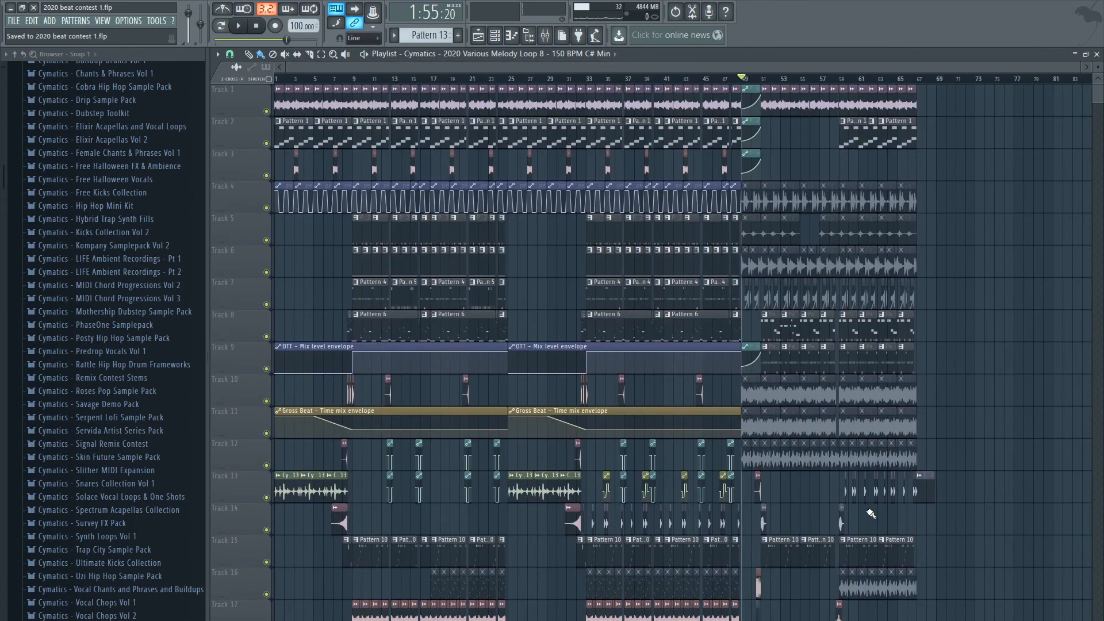
Look over the full playlist arrangement, reset the playhead to the song's start, and play the whole beat
scroll(871, 514, "down", 10)
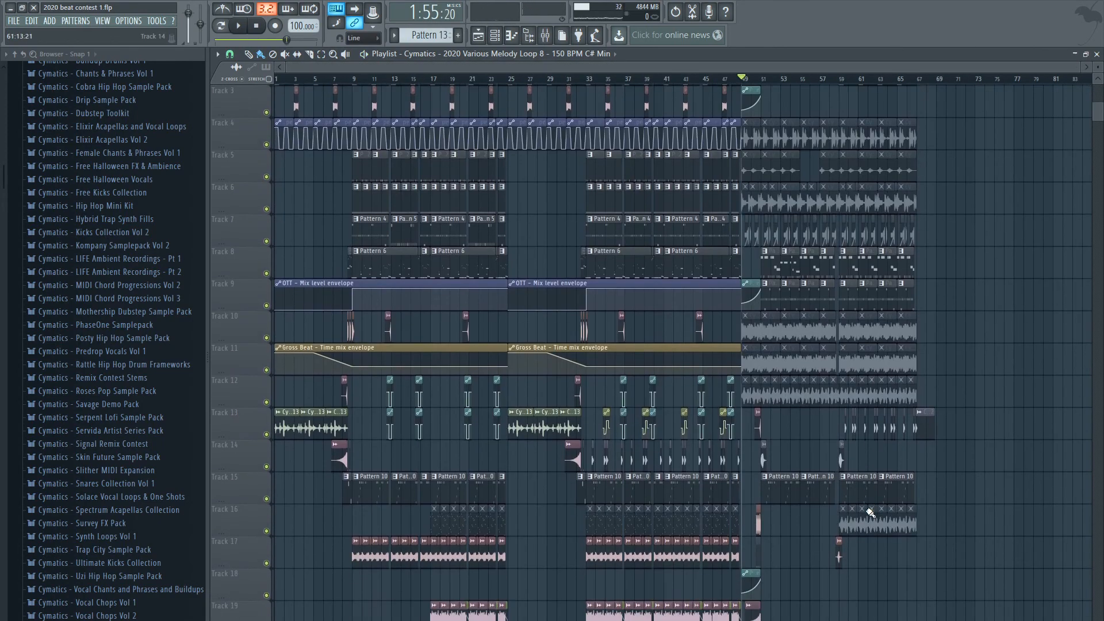
scroll(869, 516, "up", 10)
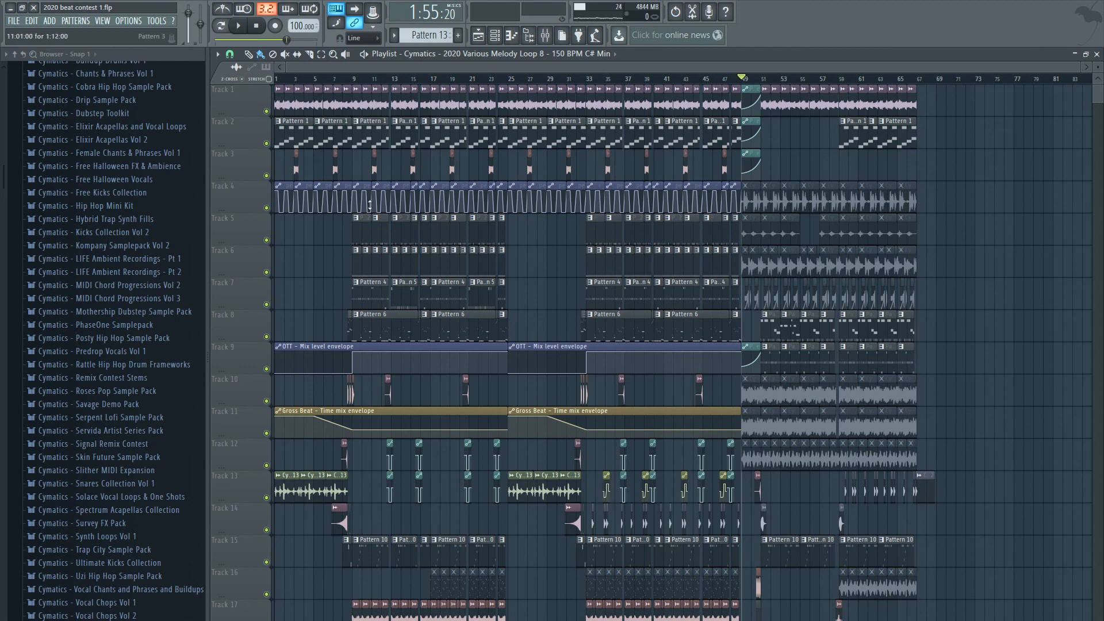
left_click(259, 28)
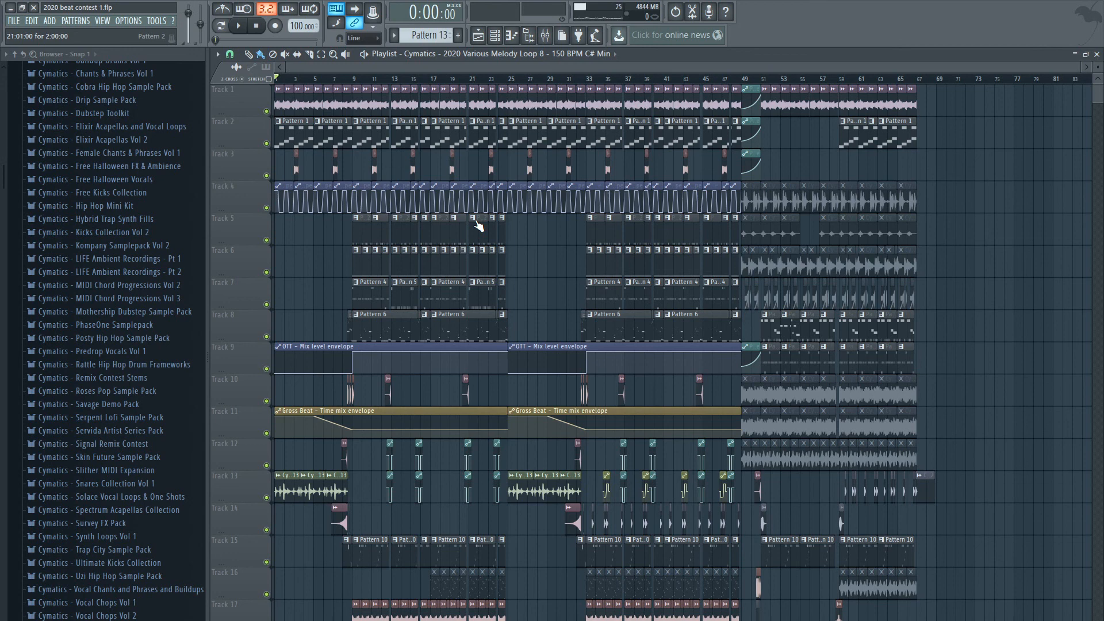
left_click(242, 27)
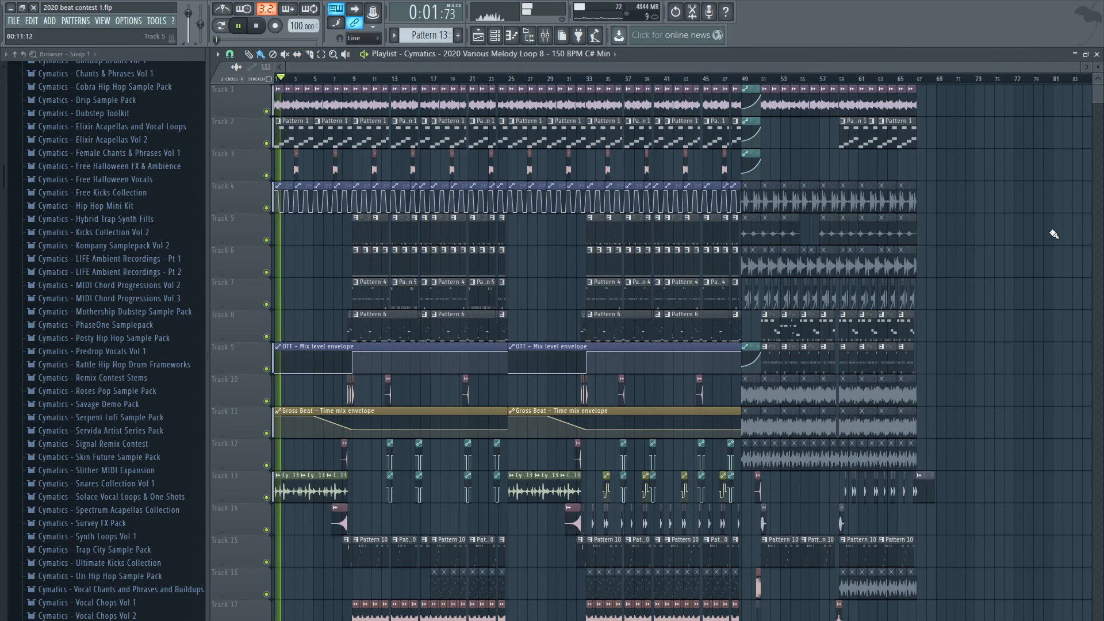